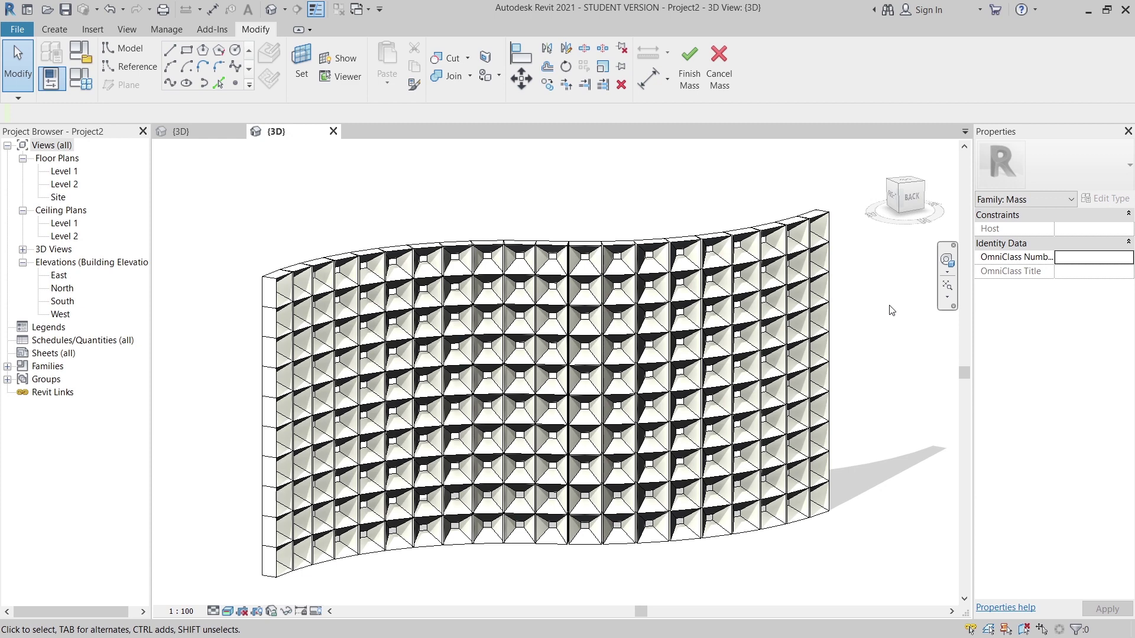
Set both the U grid and V grid numbers of the wall's outward-curving divided surface beside the RIGHT-BACK view's far end to 8
shift+middle_drag(891, 309, 454, 542)
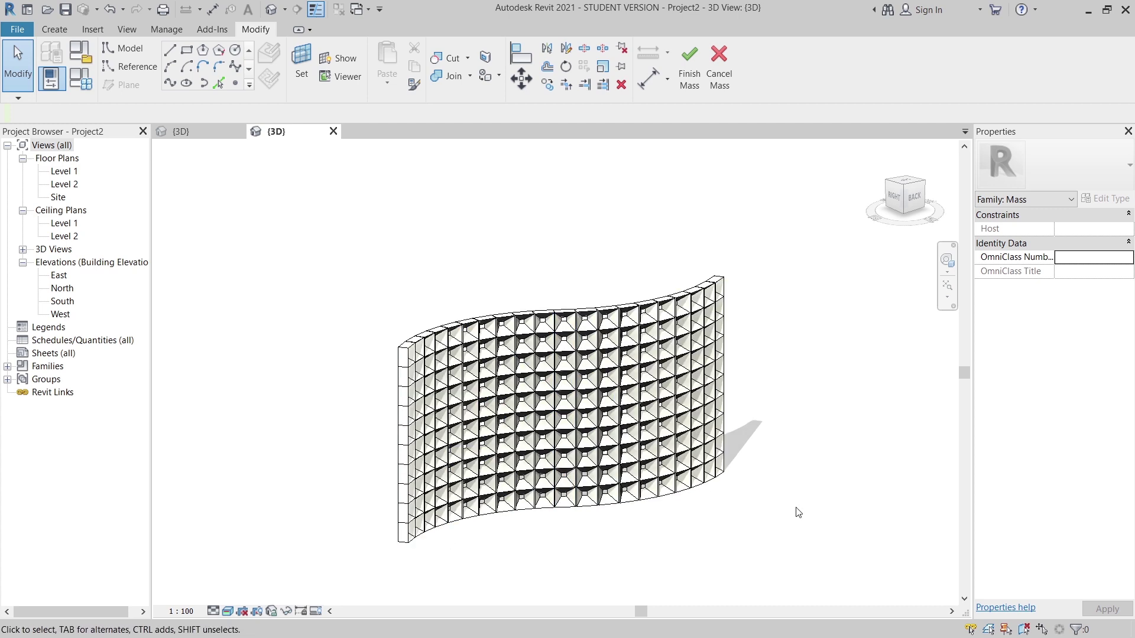
scroll(632, 568, up, 2)
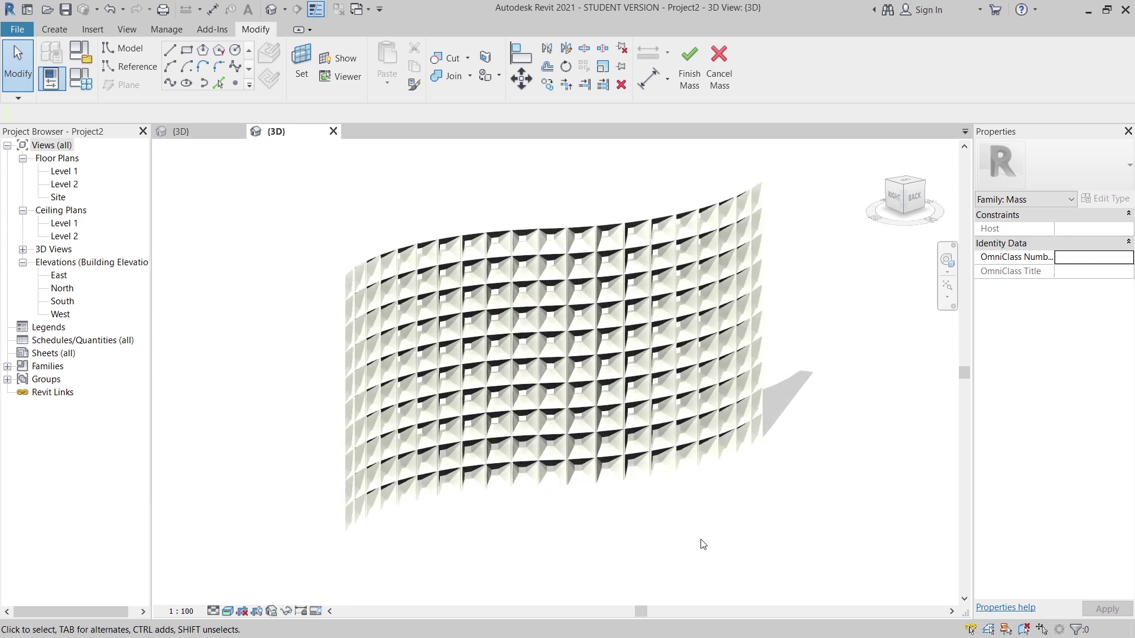
middle_drag(660, 507, 659, 499)
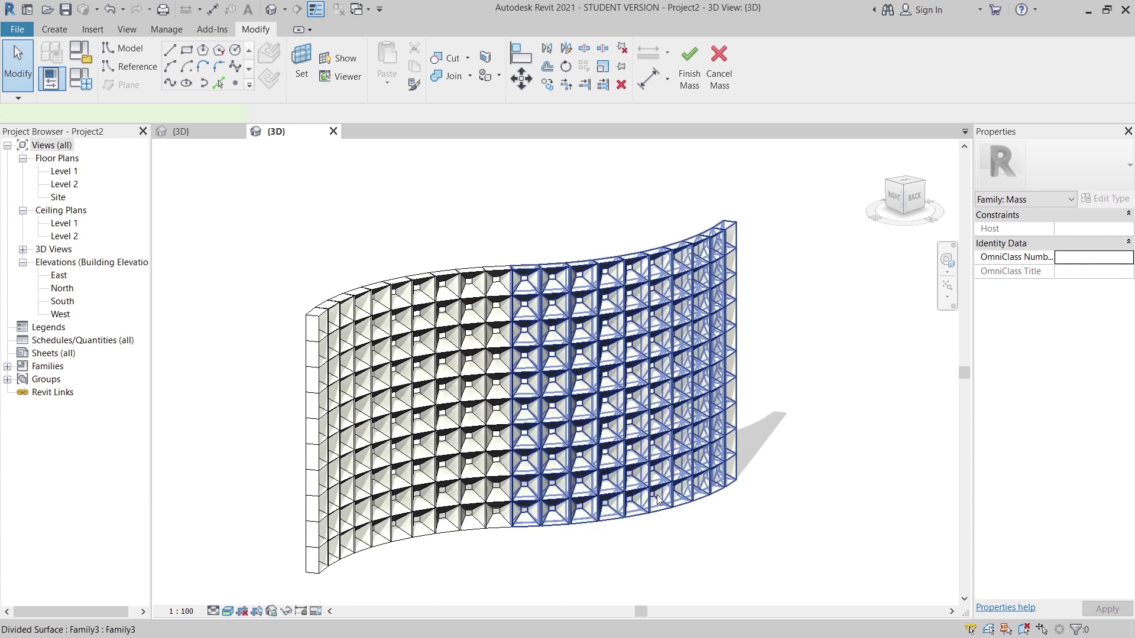
click(659, 498)
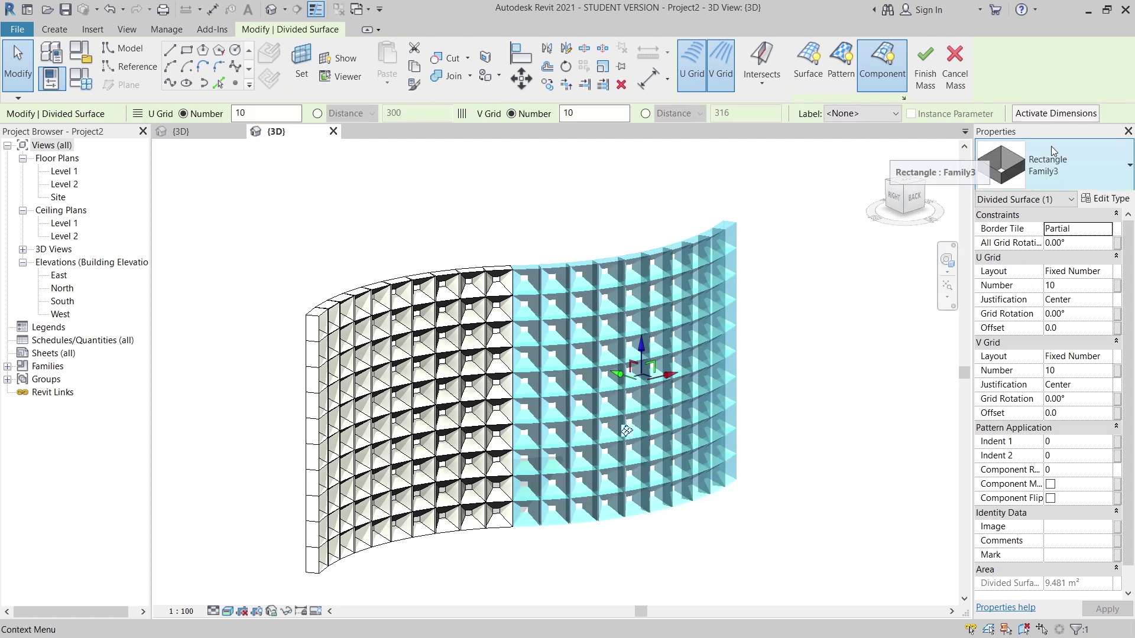
click(1070, 286)
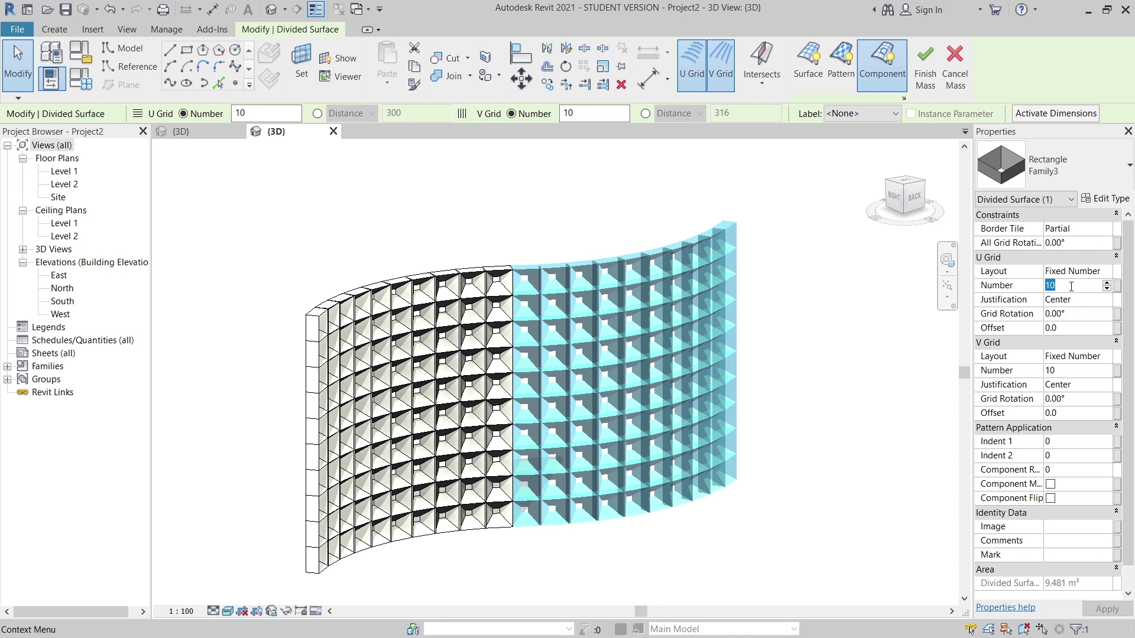
text(5)
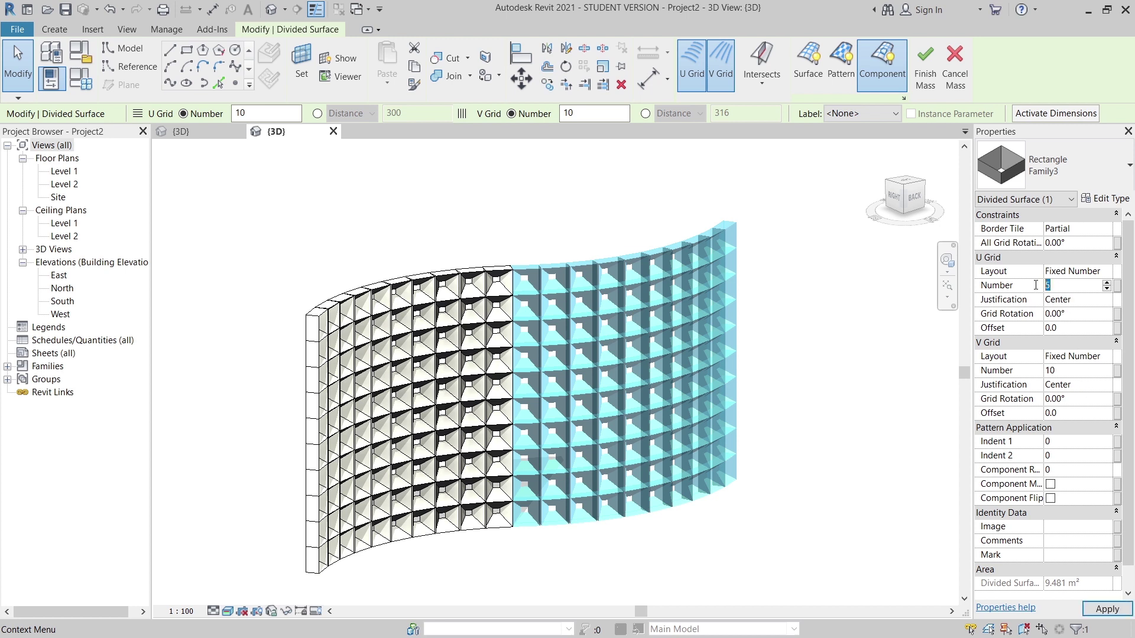
text(8)
click(1070, 369)
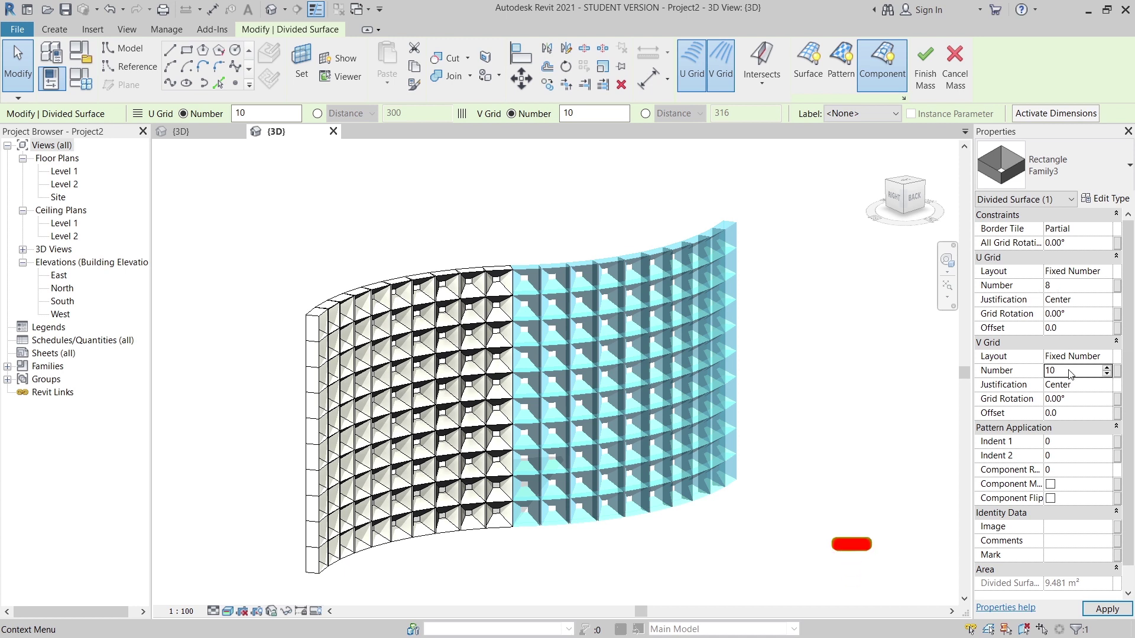
double_click(1069, 368)
text(8)
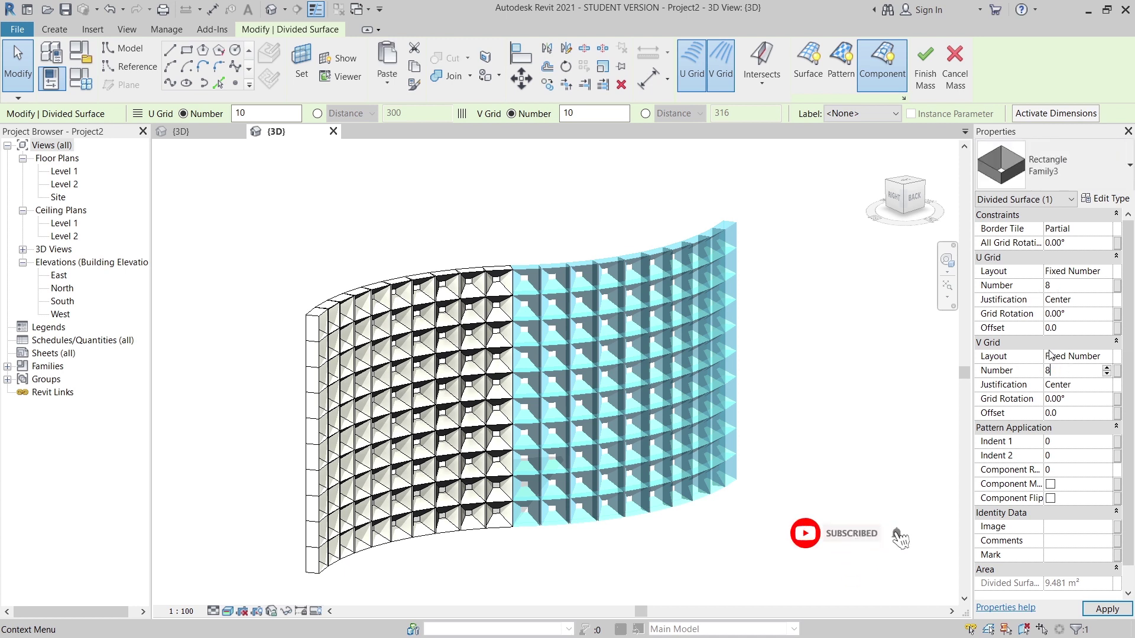
click(1107, 610)
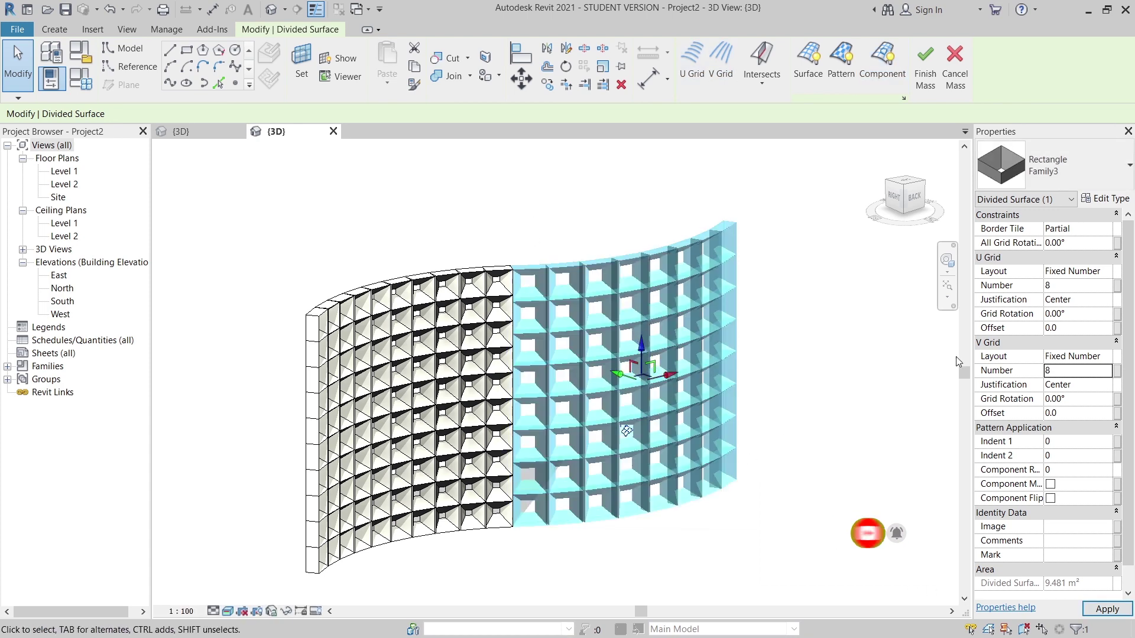
Set the selected divided surface's U grid and V grid numbers to 5 each
double_click(1067, 284)
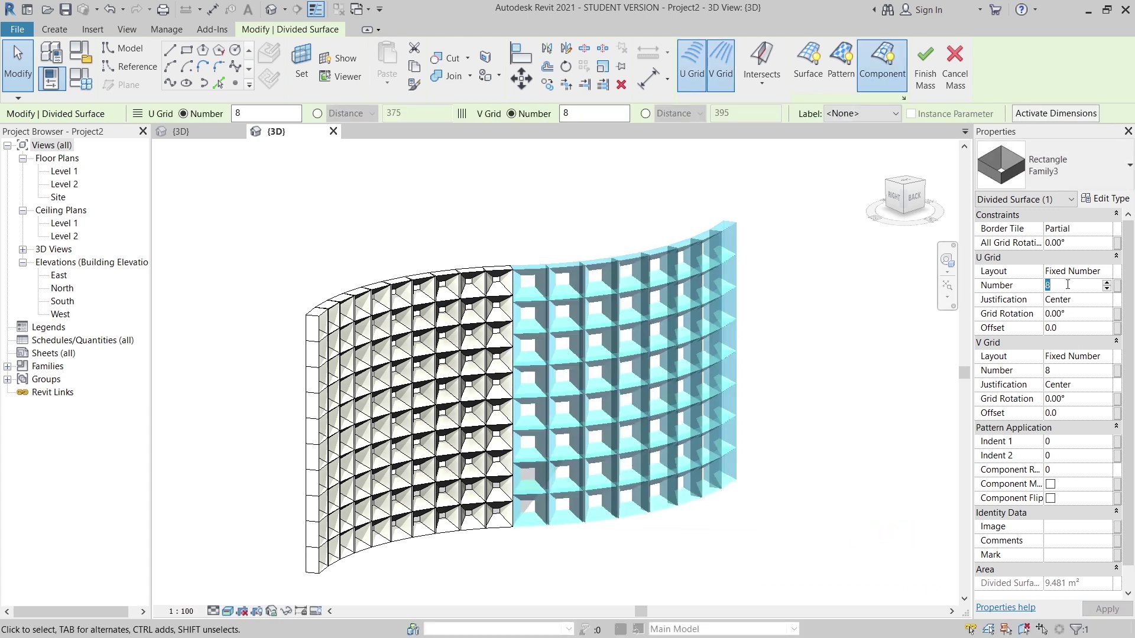
text(5)
double_click(1070, 370)
text(5)
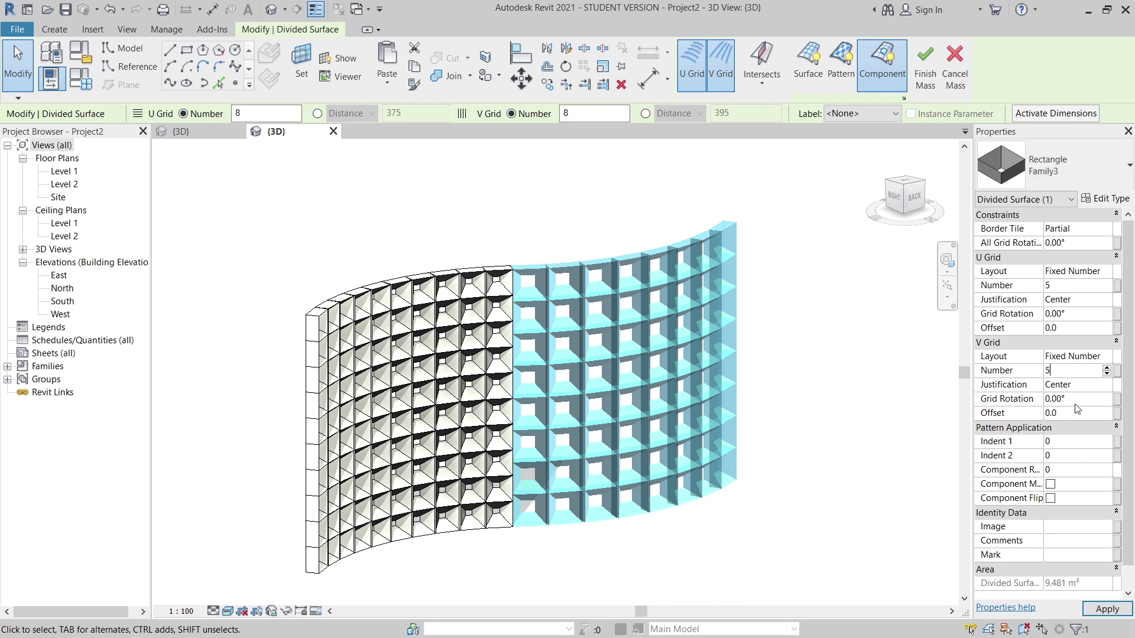
click(1106, 609)
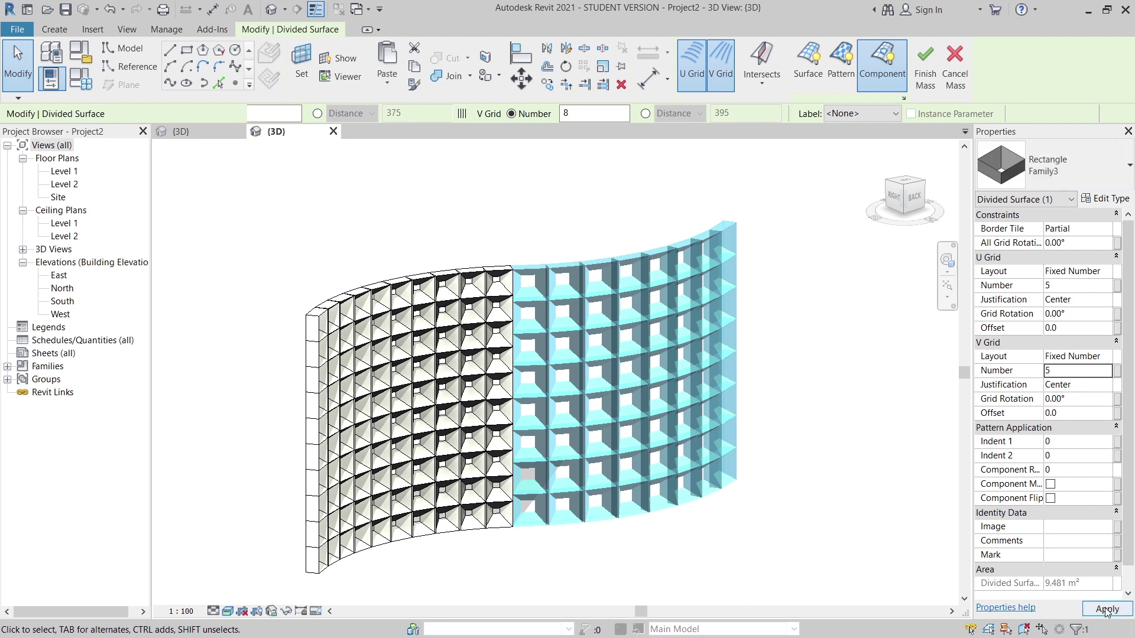
Coarsen the selected divided surface by setting its U grid and V grid numbers to 2
double_click(1062, 284)
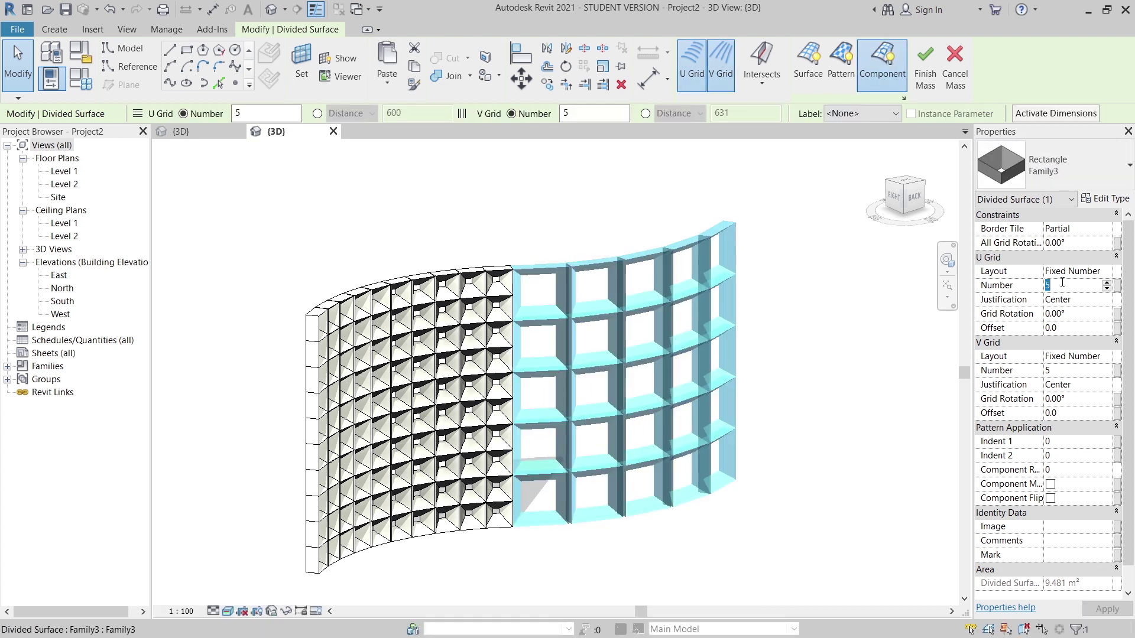
double_click(1076, 283)
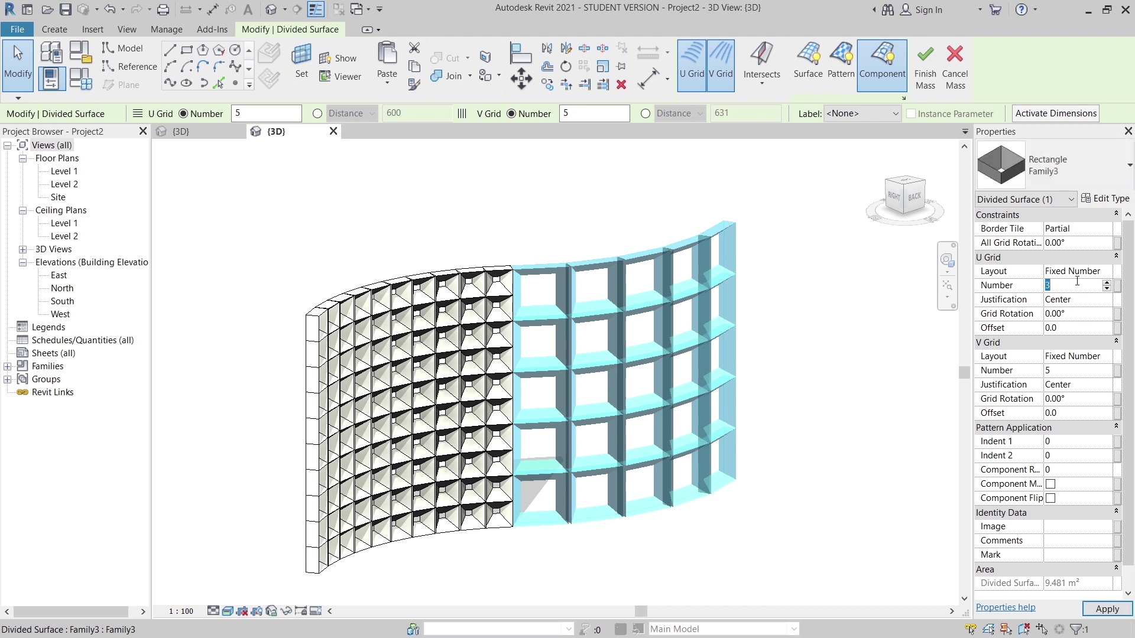
text(2)
double_click(1076, 370)
text(2)
click(1107, 609)
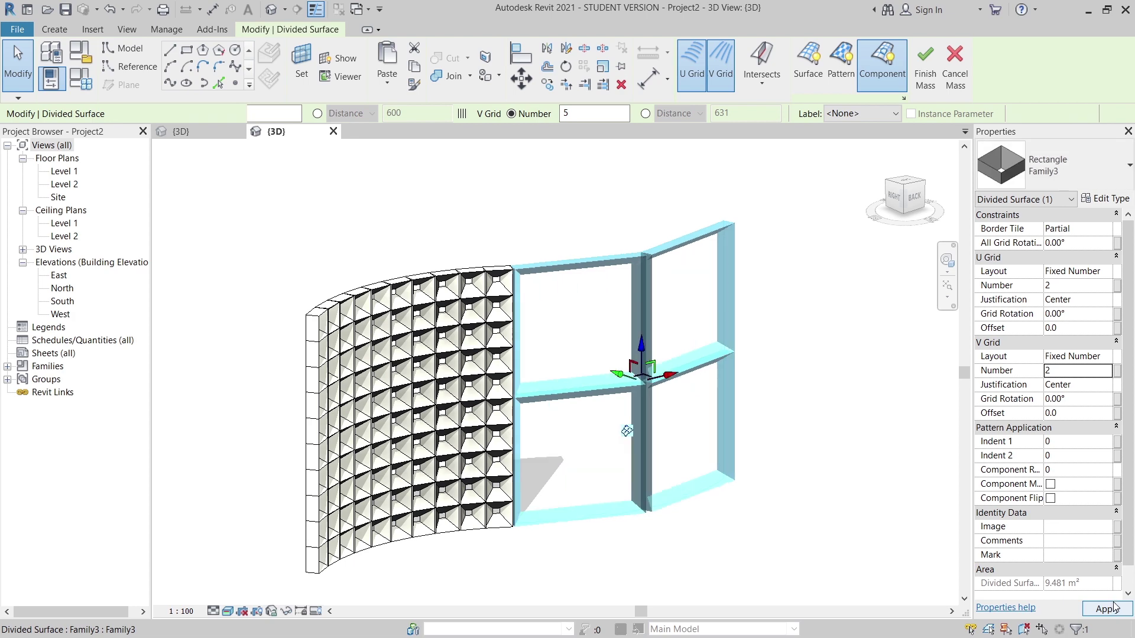
Inspect the curved wall from several angles, comparing the coarse 2 by 2 panels with the dense panels on the other half
click(795, 362)
shift+middle_drag(807, 315, 652, 389)
scroll(653, 373, up, 1)
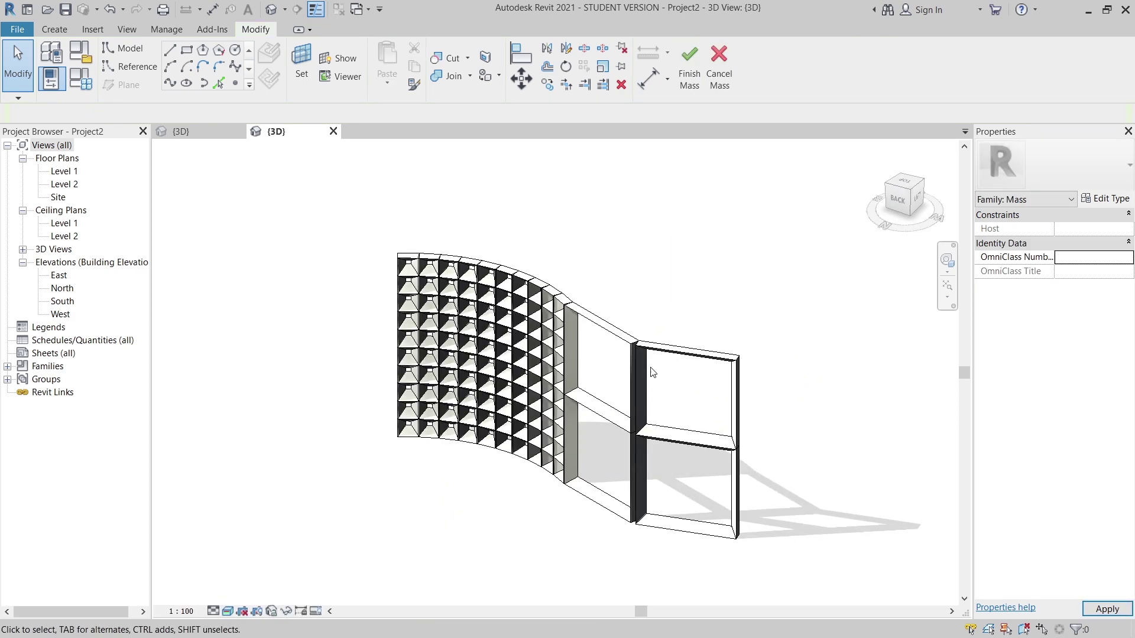
scroll(588, 239, up, 5)
scroll(519, 214, down, 8)
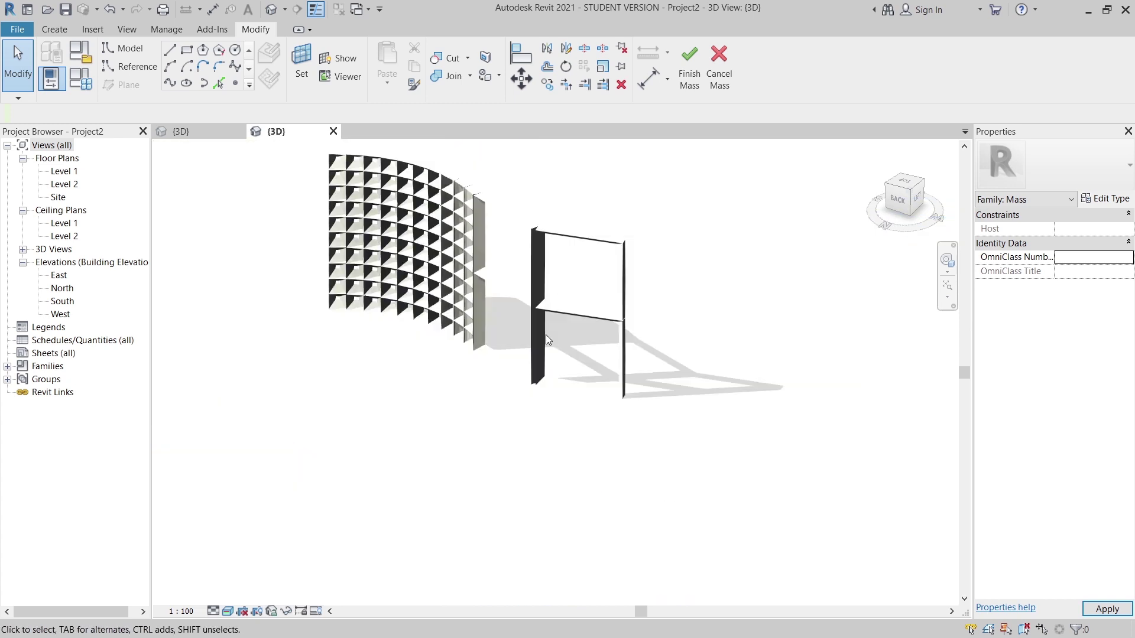
shift+middle_drag(545, 334, 590, 385)
shift+middle_drag(511, 324, 624, 445)
scroll(561, 354, up, 2)
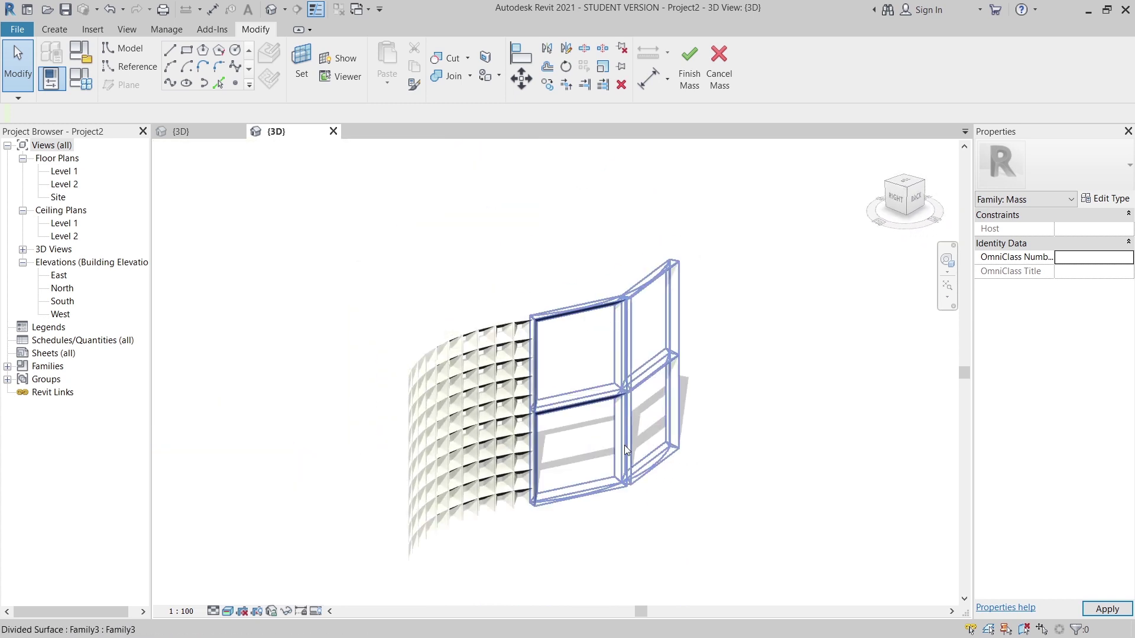
Reselect the divided surface with the 2 by 2 panels and set its U grid and V grid numbers to 5
click(646, 388)
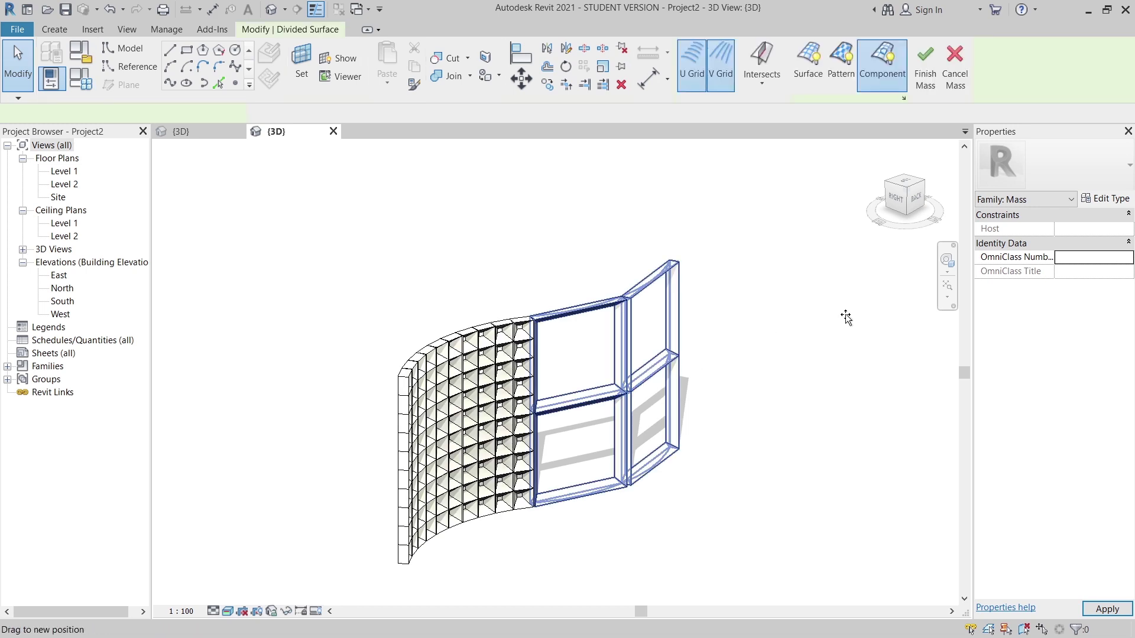
click(553, 304)
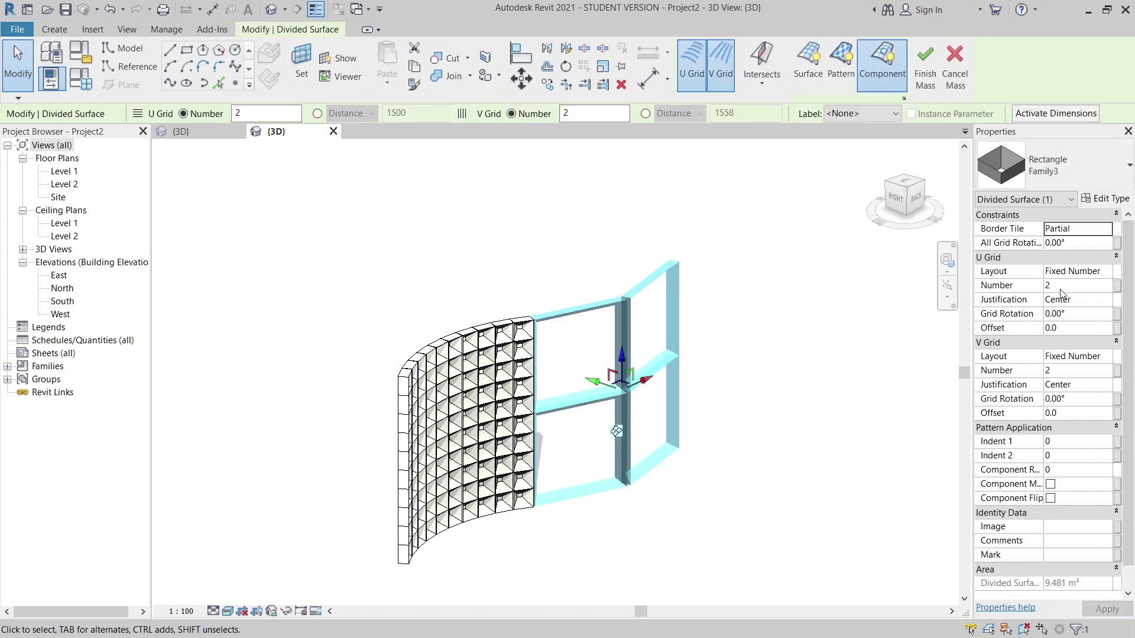
click(1056, 285)
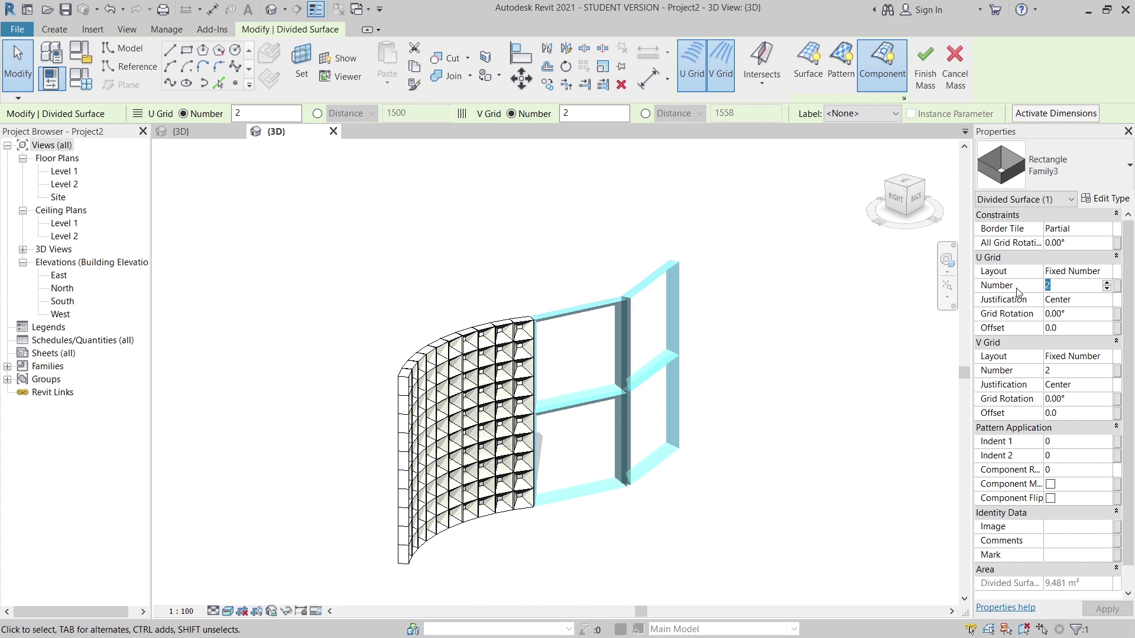
text(10)
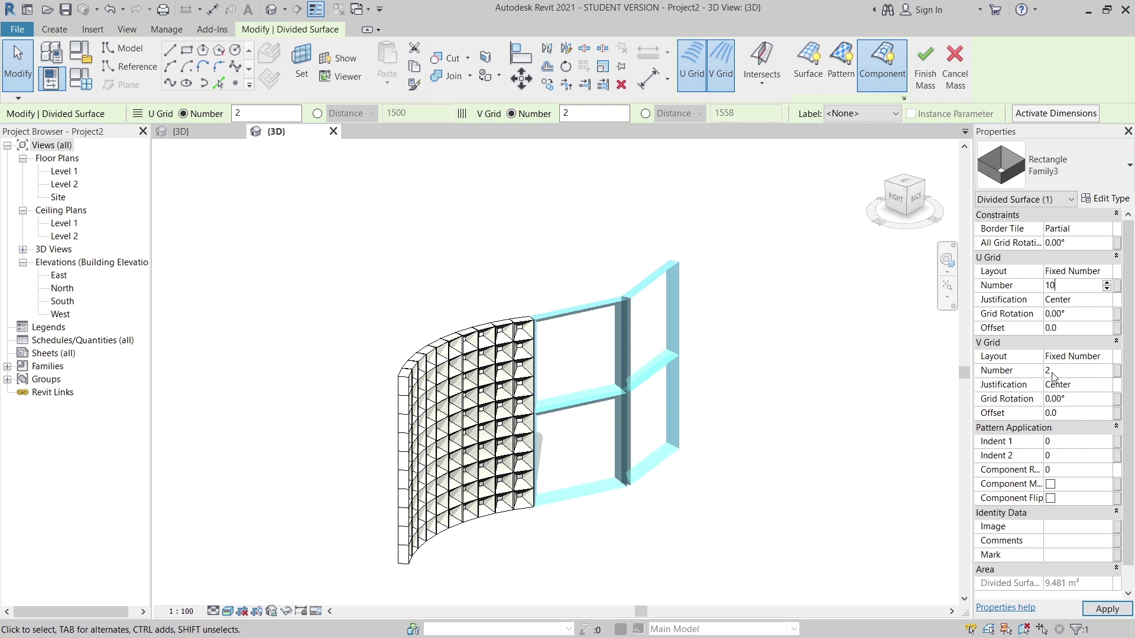
click(1064, 369)
click(1071, 287)
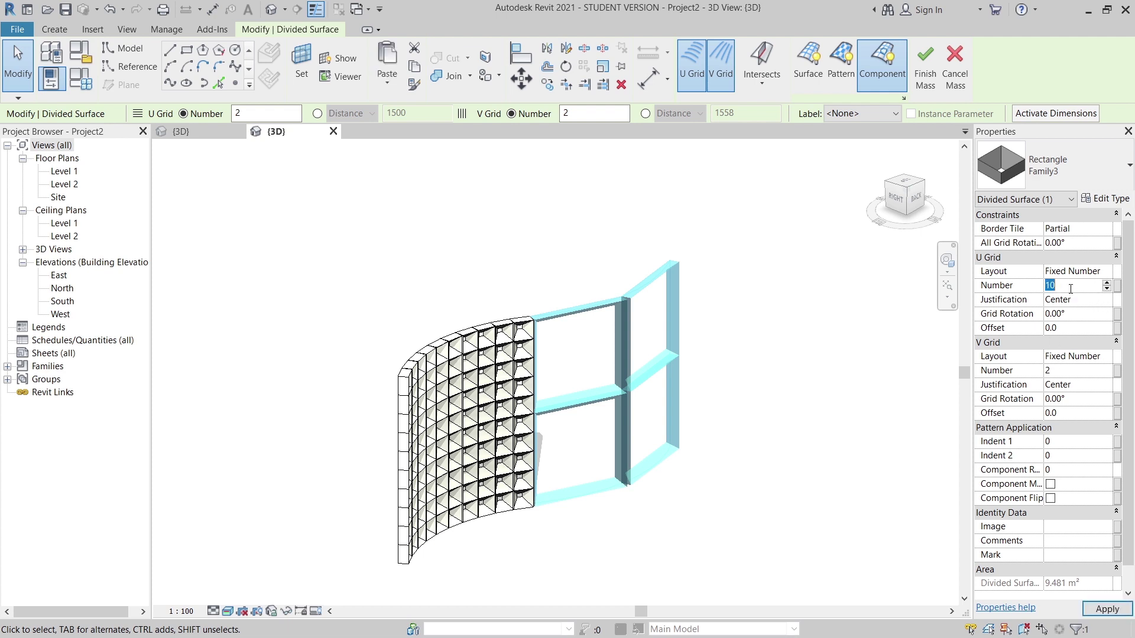
text(5)
click(1071, 370)
text(5)
click(1105, 610)
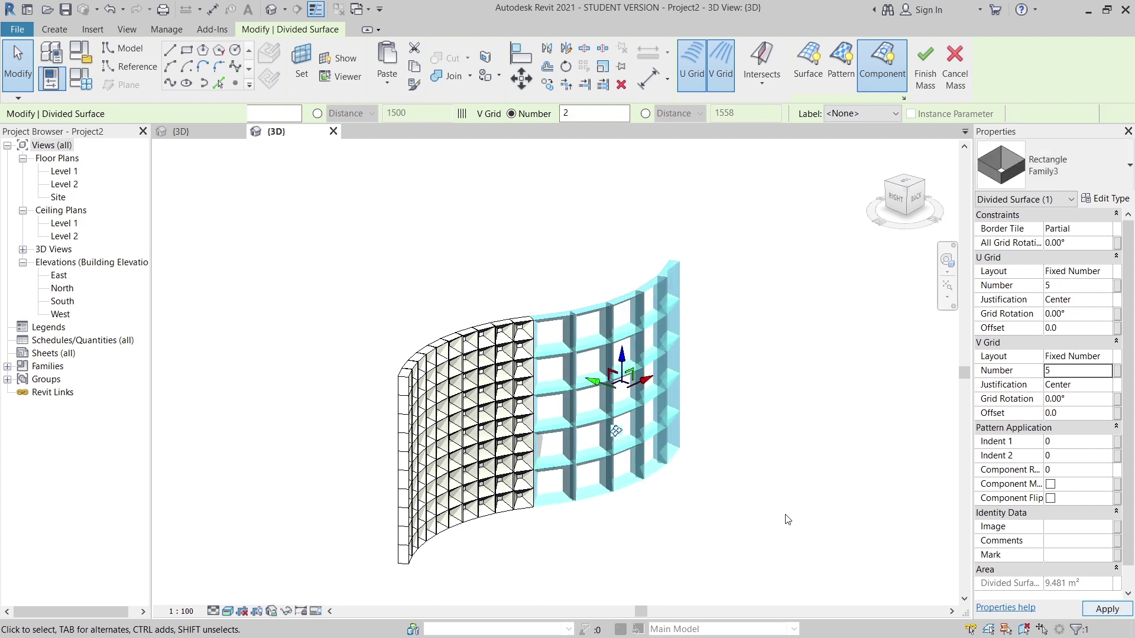
Set the Offset dimension of the Family3 panel type to 150
shift+middle_drag(844, 434, 869, 428)
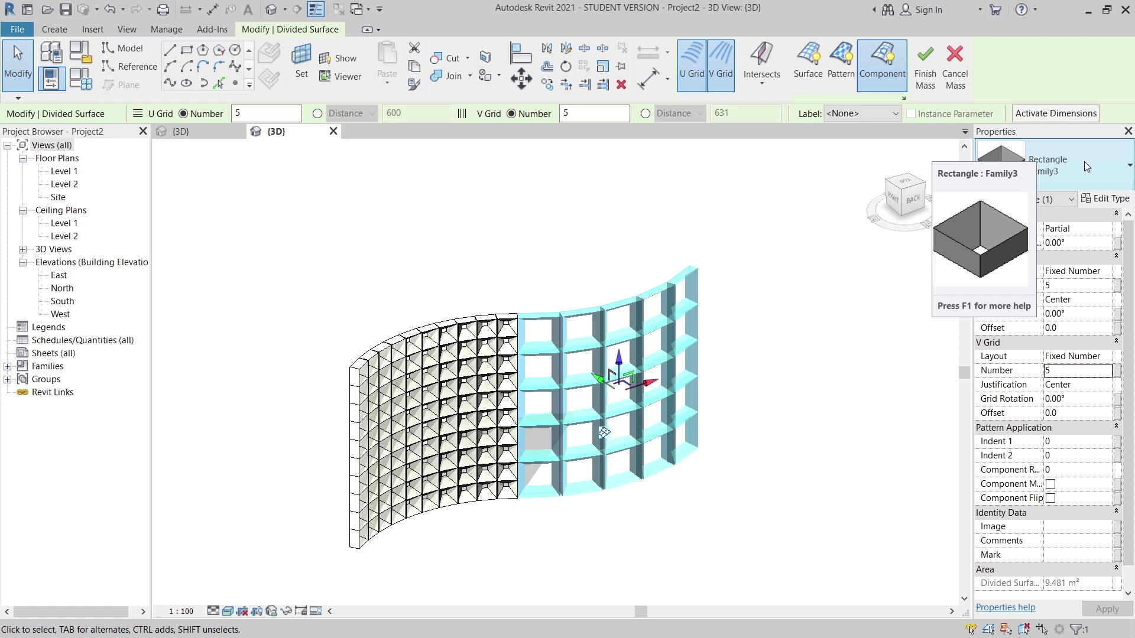
click(1105, 199)
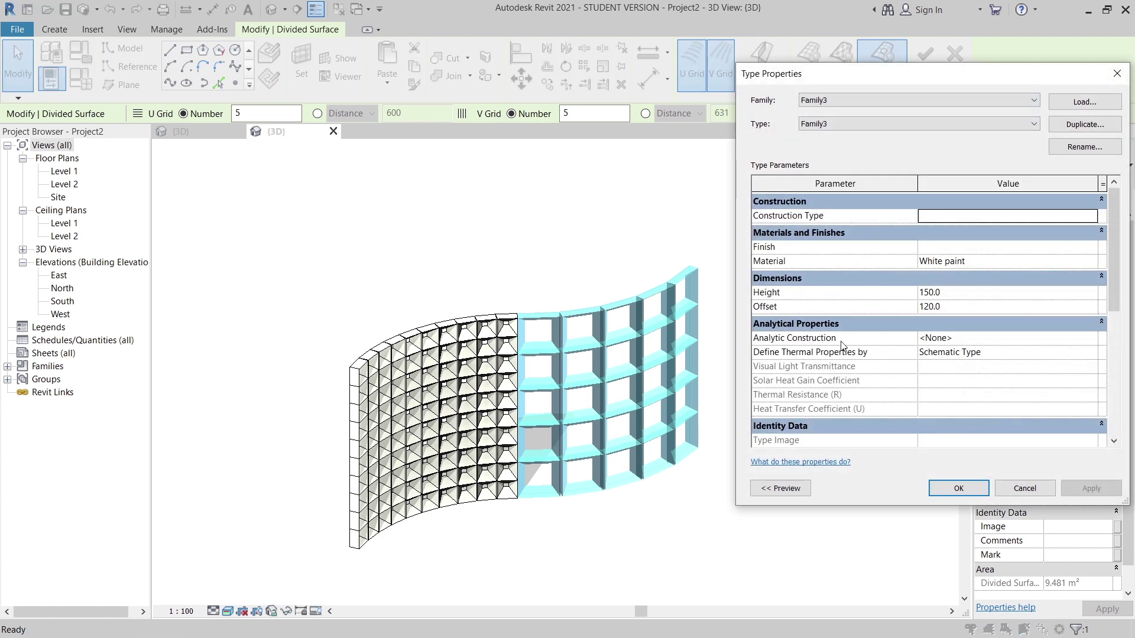
click(950, 309)
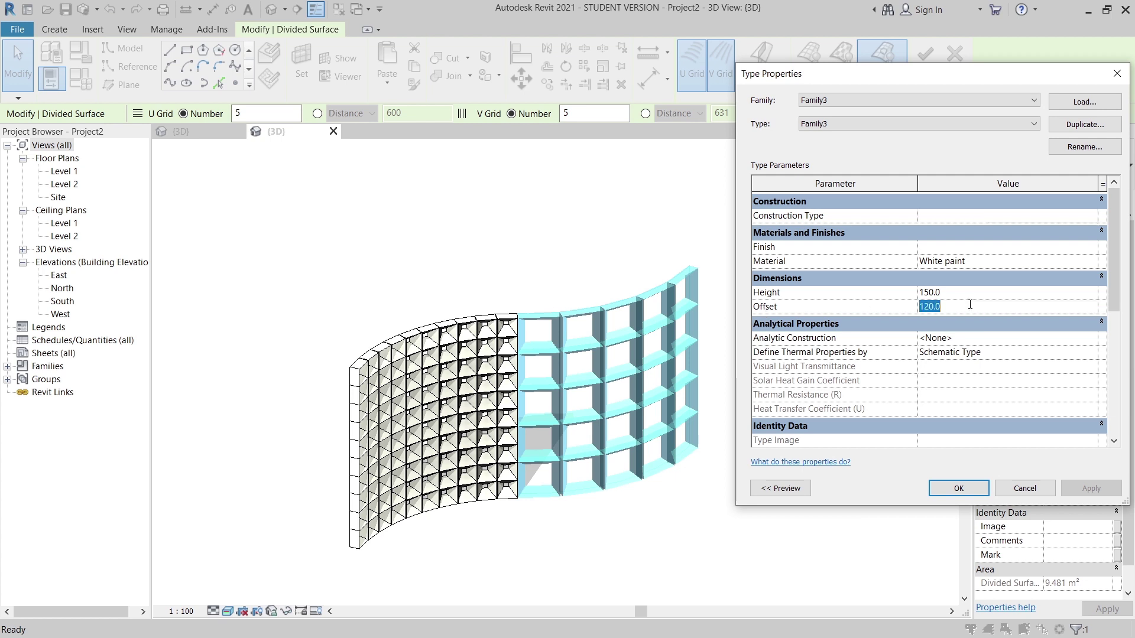
drag(950, 304, 873, 309)
text(150.0)
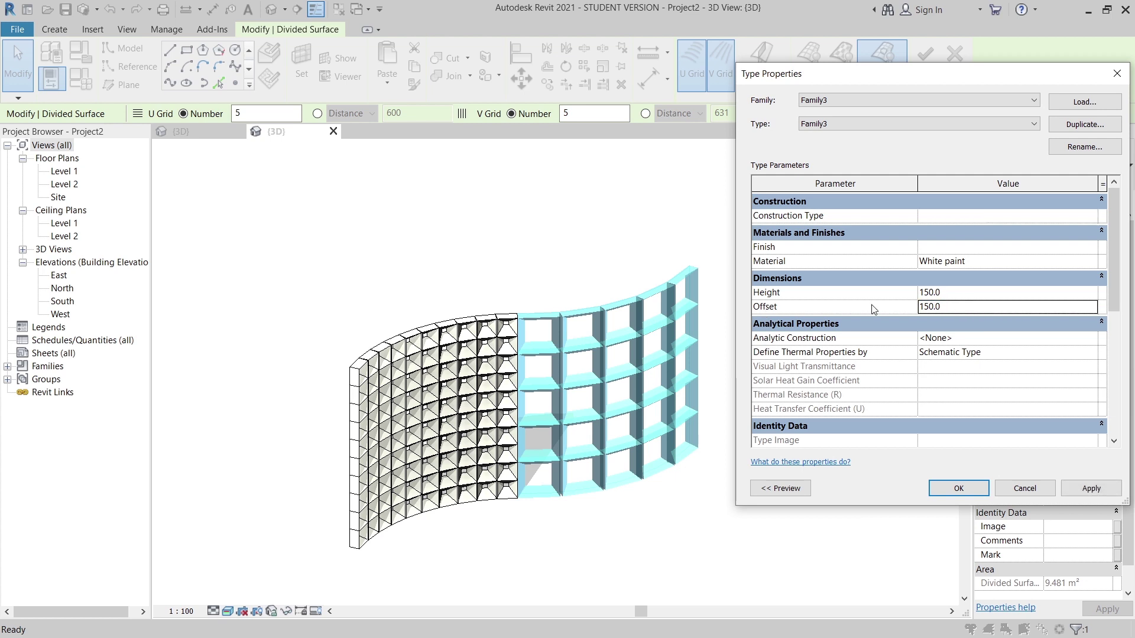
key(Tab)
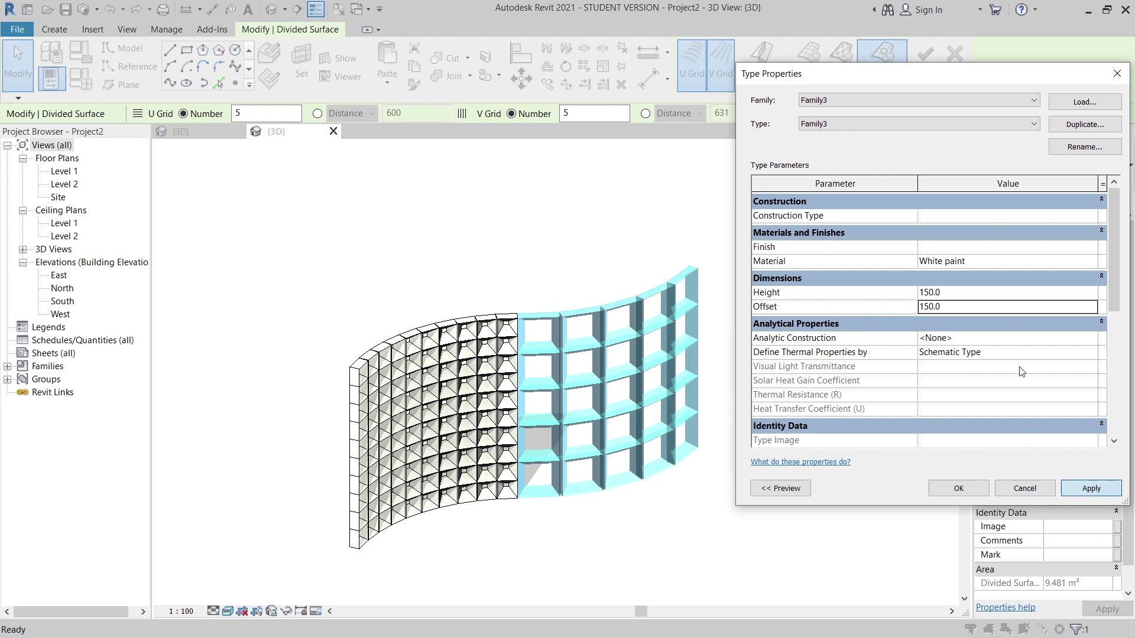
key(Return)
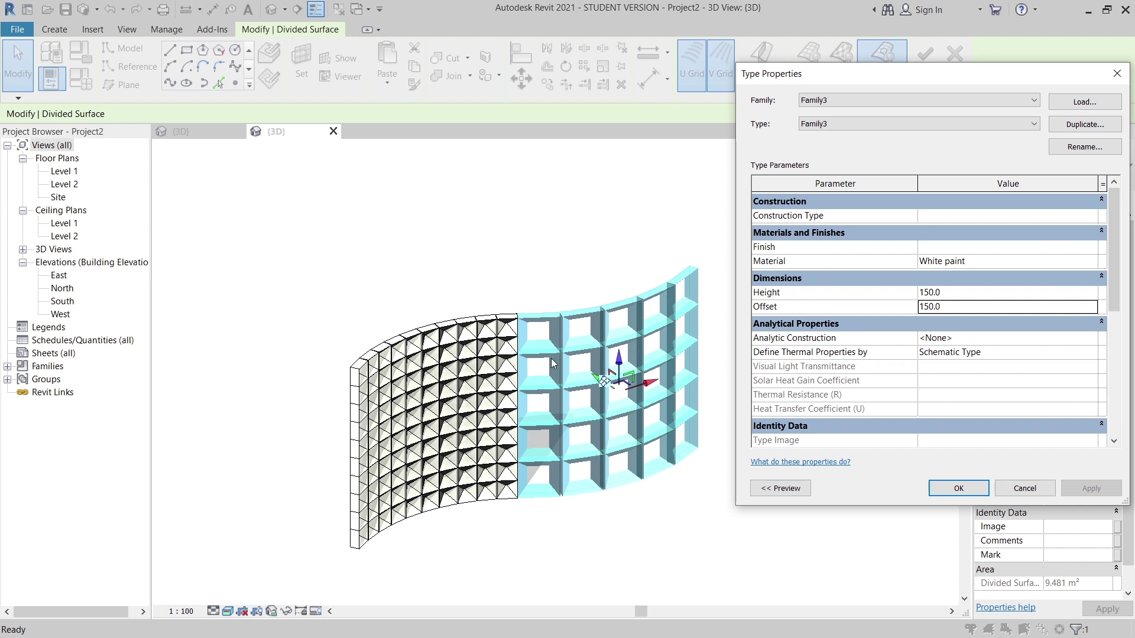
click(949, 495)
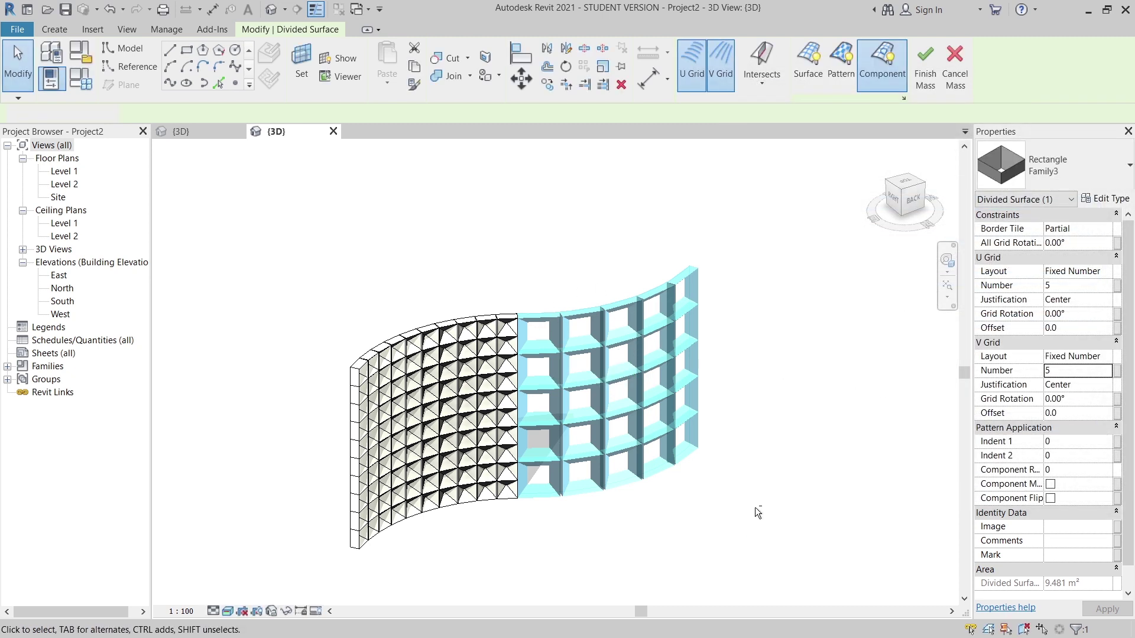
Select the divided surface with the larger open panels and set its U grid and V grid numbers to 10
shift+middle_drag(755, 511, 712, 549)
shift+middle_drag(585, 548, 662, 467)
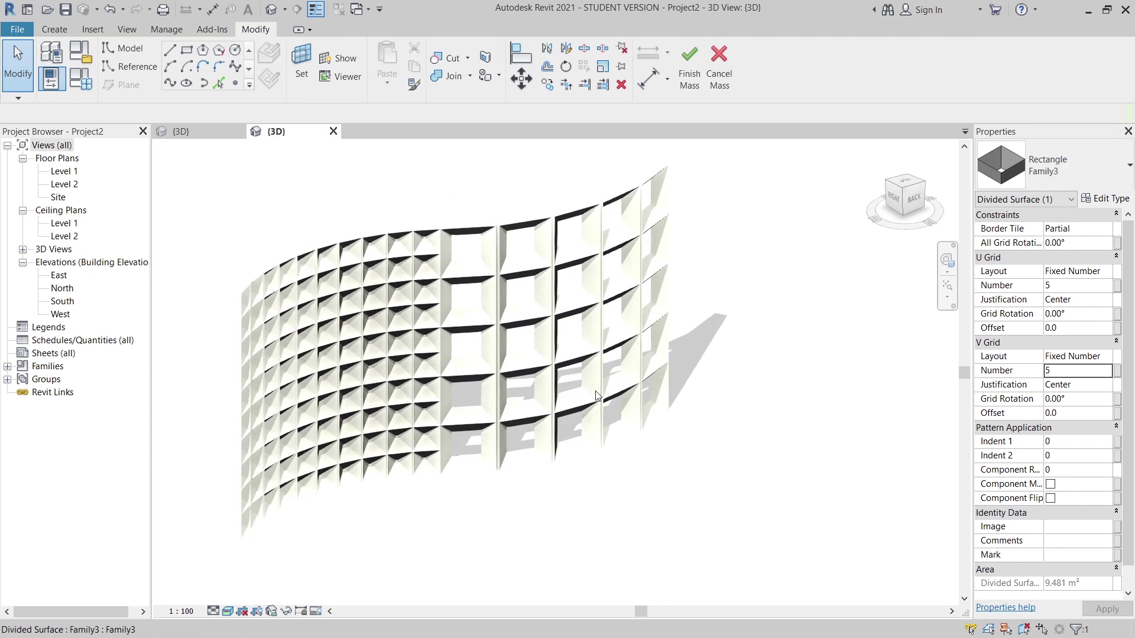
click(605, 355)
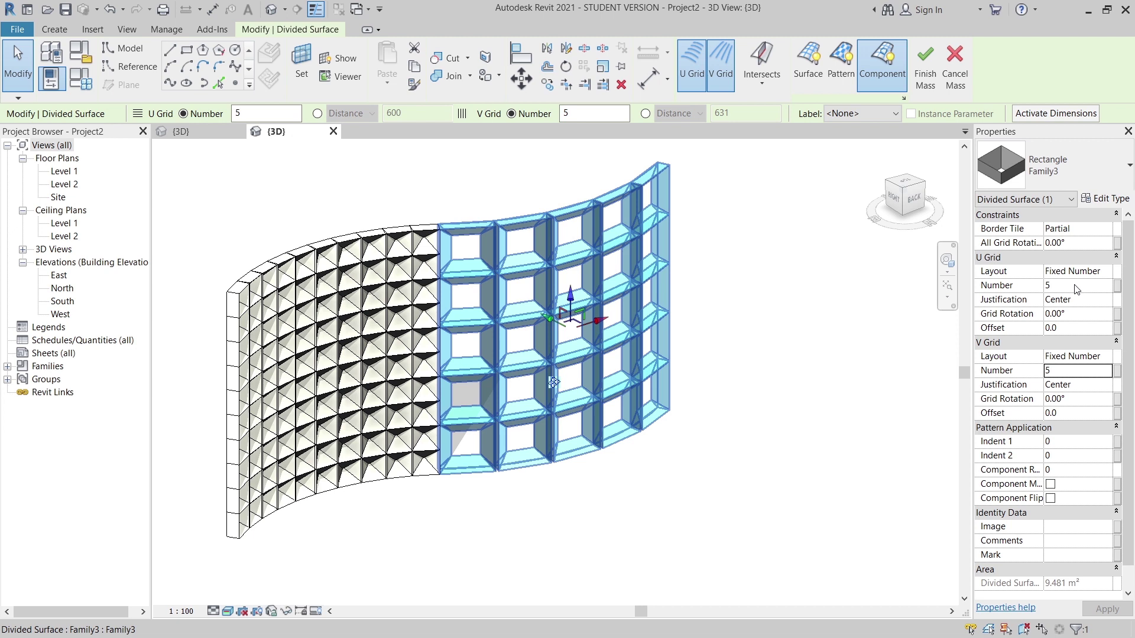
click(1075, 286)
text(10)
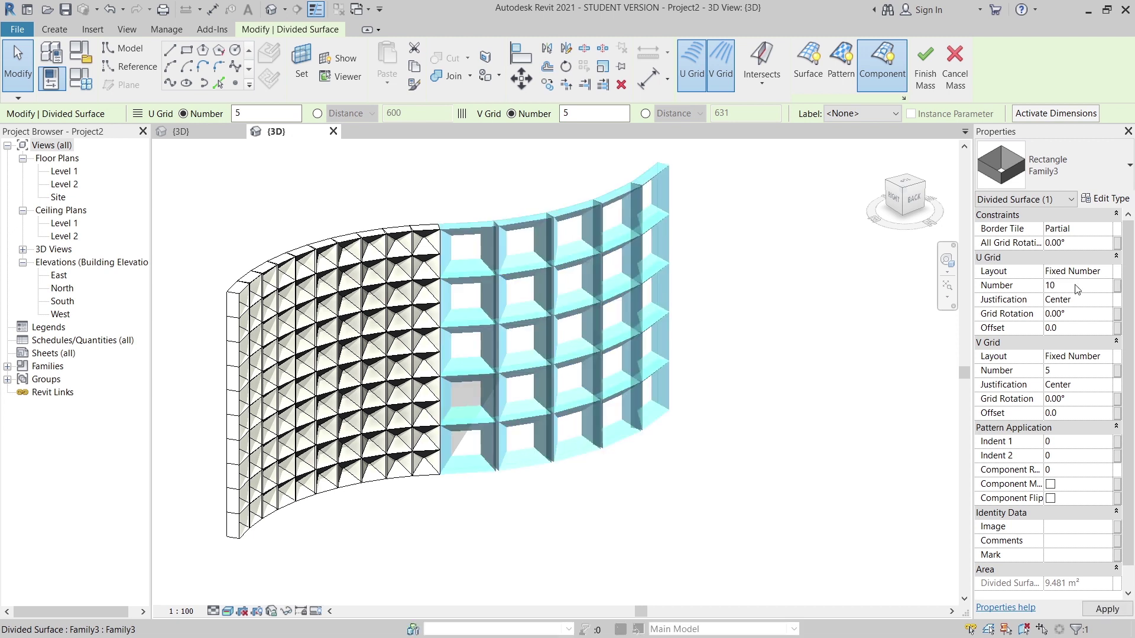
click(1059, 378)
click(1062, 370)
text(10)
key(Return)
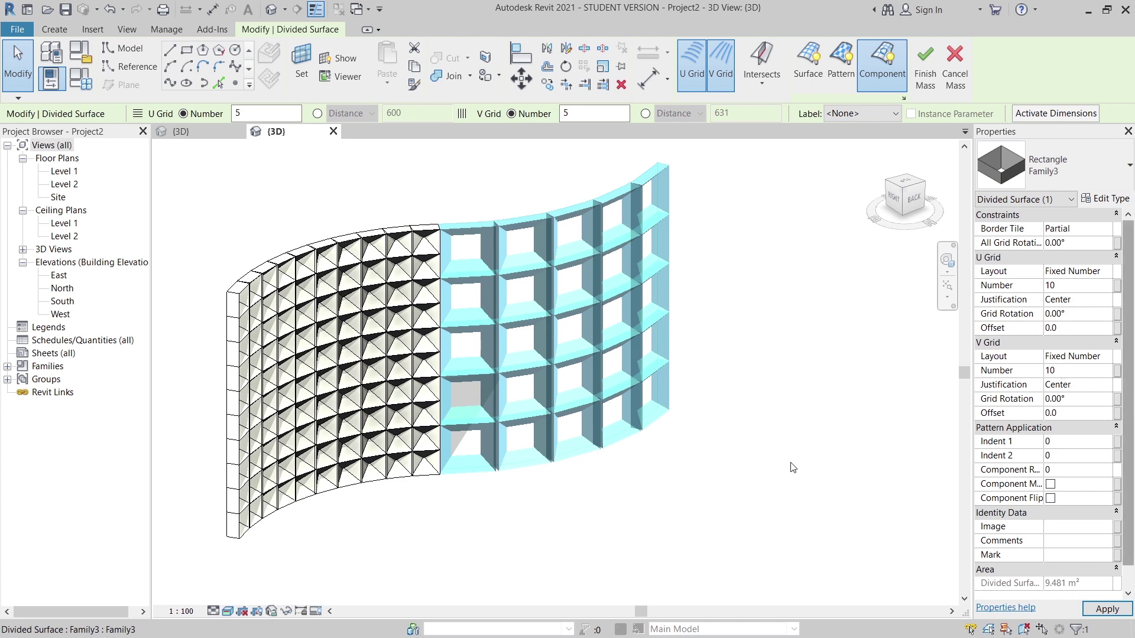
Deselect the divided surface and create a new project from the Metric-Architectural Template
click(724, 458)
shift+middle_drag(762, 494, 672, 522)
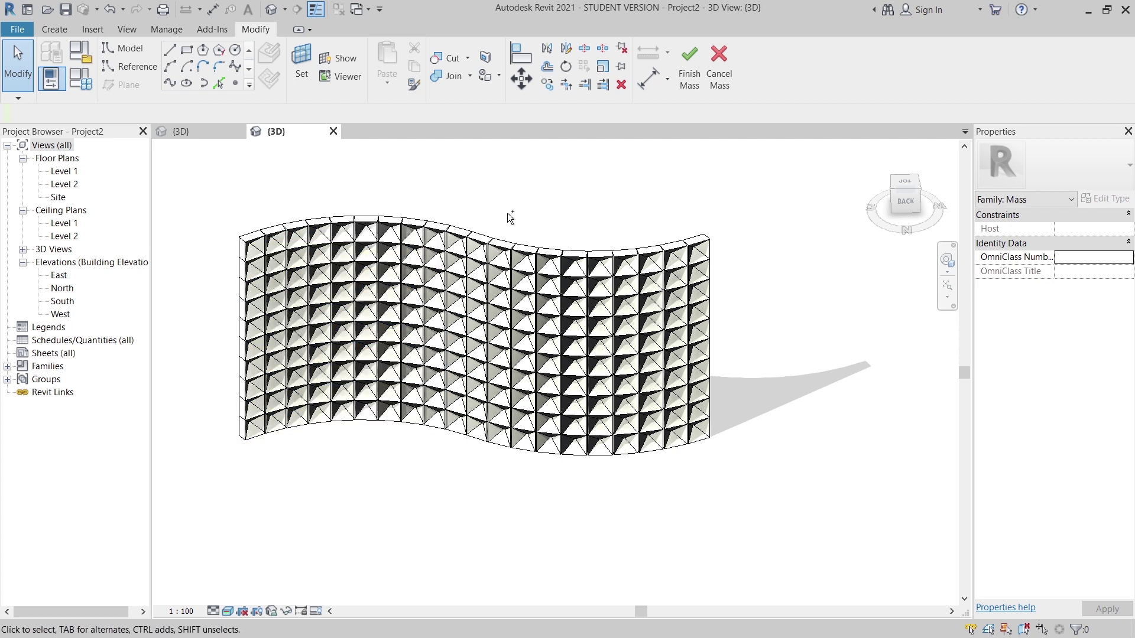
key(ctrl+n)
click(507, 127)
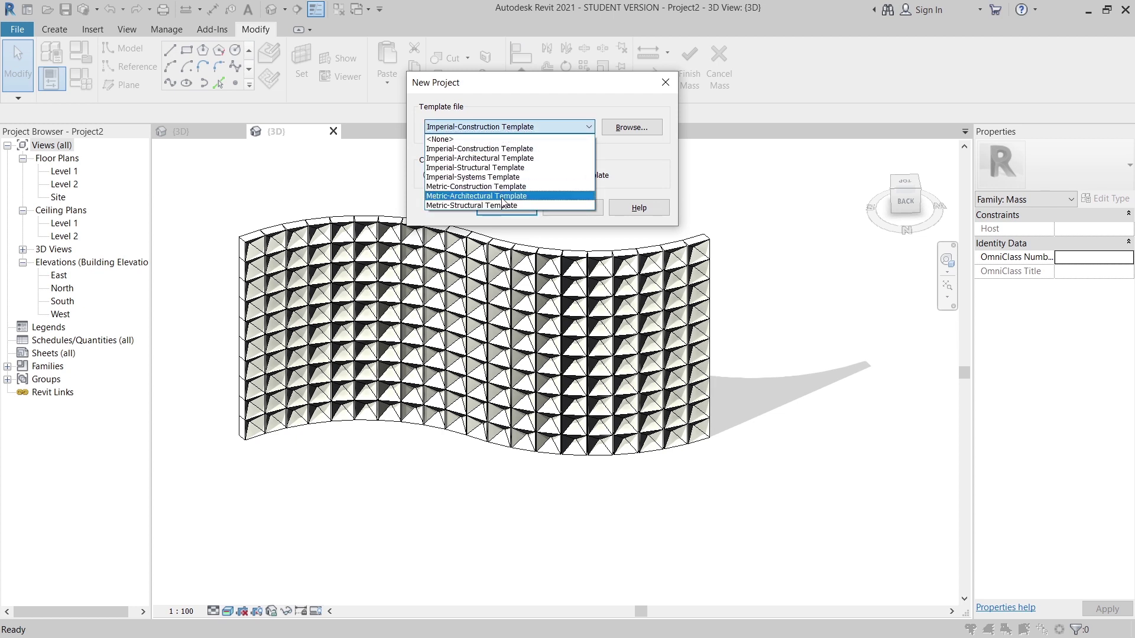
click(502, 197)
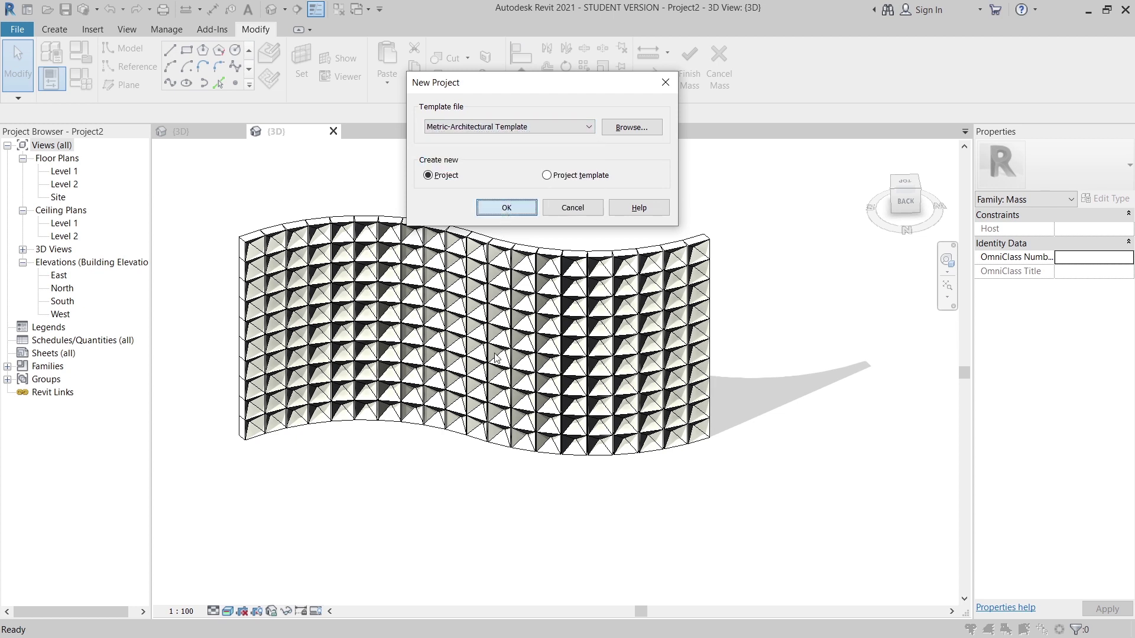
click(506, 208)
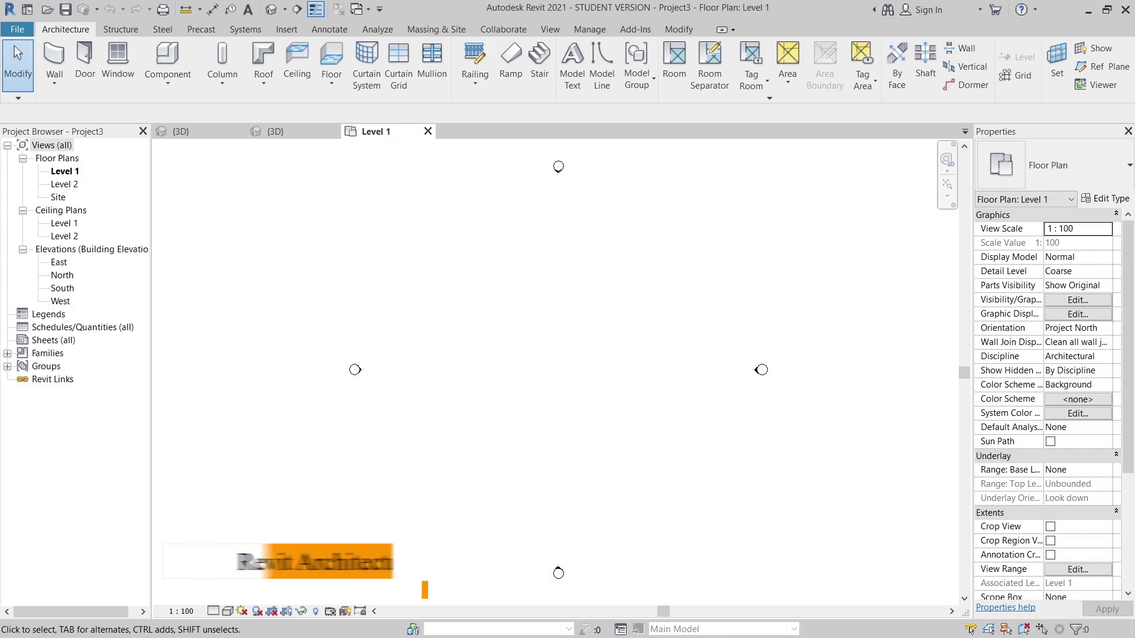
Close the Project2 curved wall view and the Family3 panel view
middle_drag(549, 451, 547, 476)
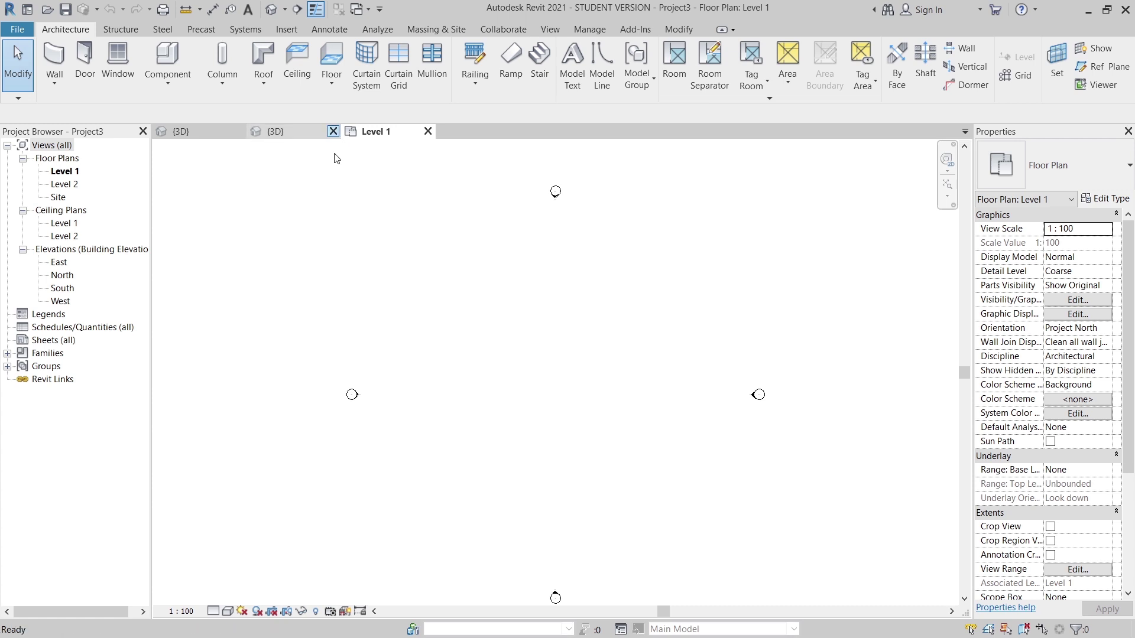
click(333, 131)
click(600, 326)
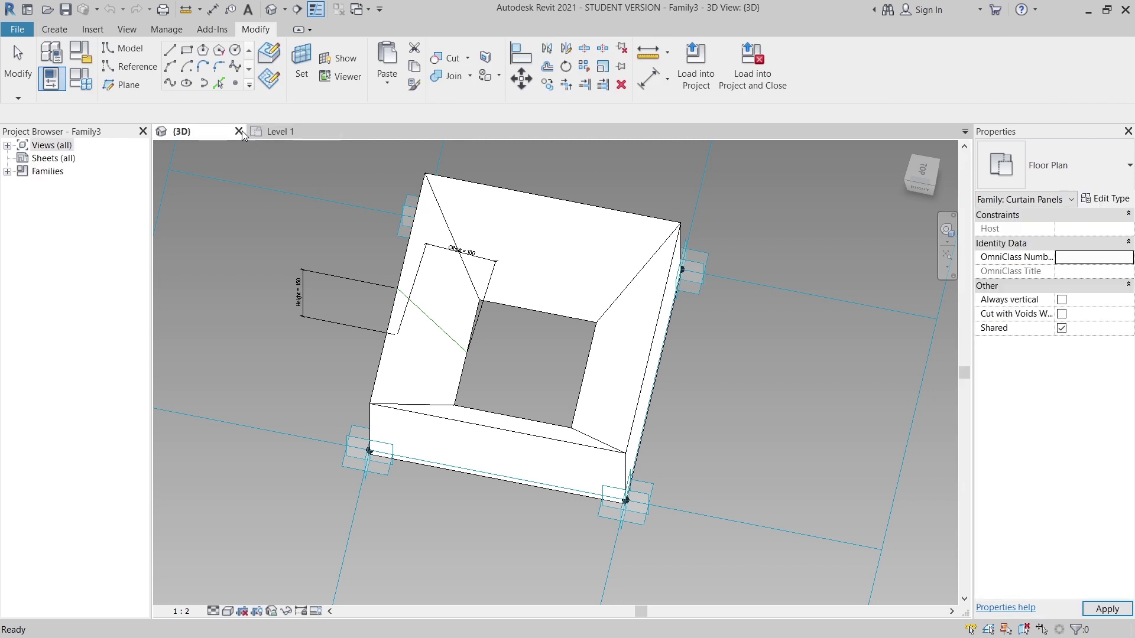
click(239, 132)
click(589, 330)
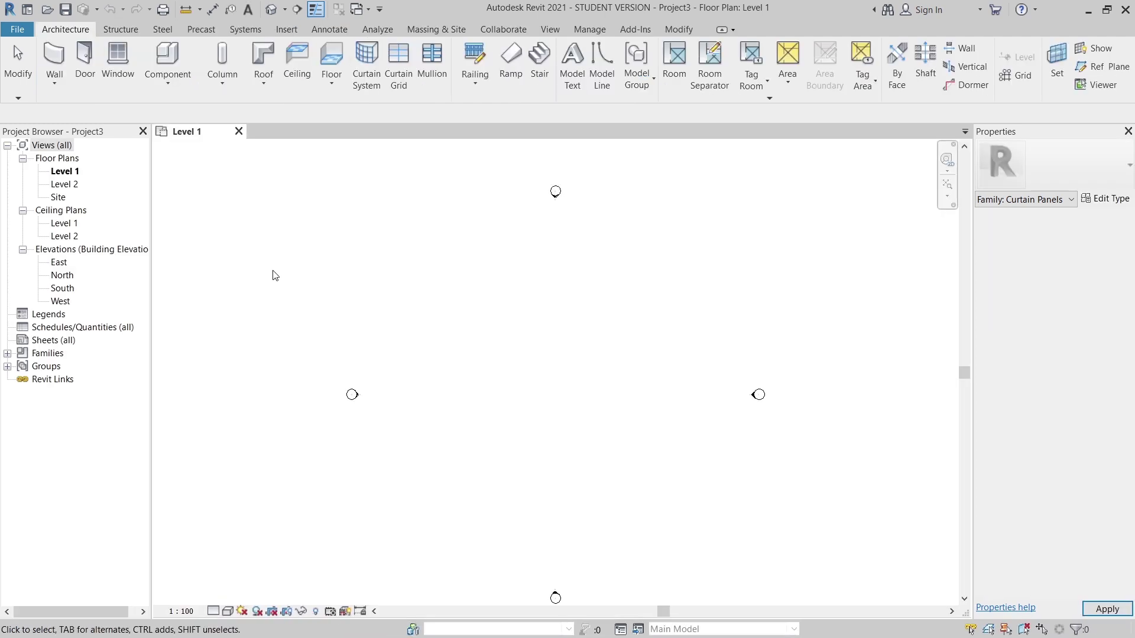
scroll(491, 357, down, 2)
middle_drag(491, 356, 493, 421)
scroll(525, 342, up, 1)
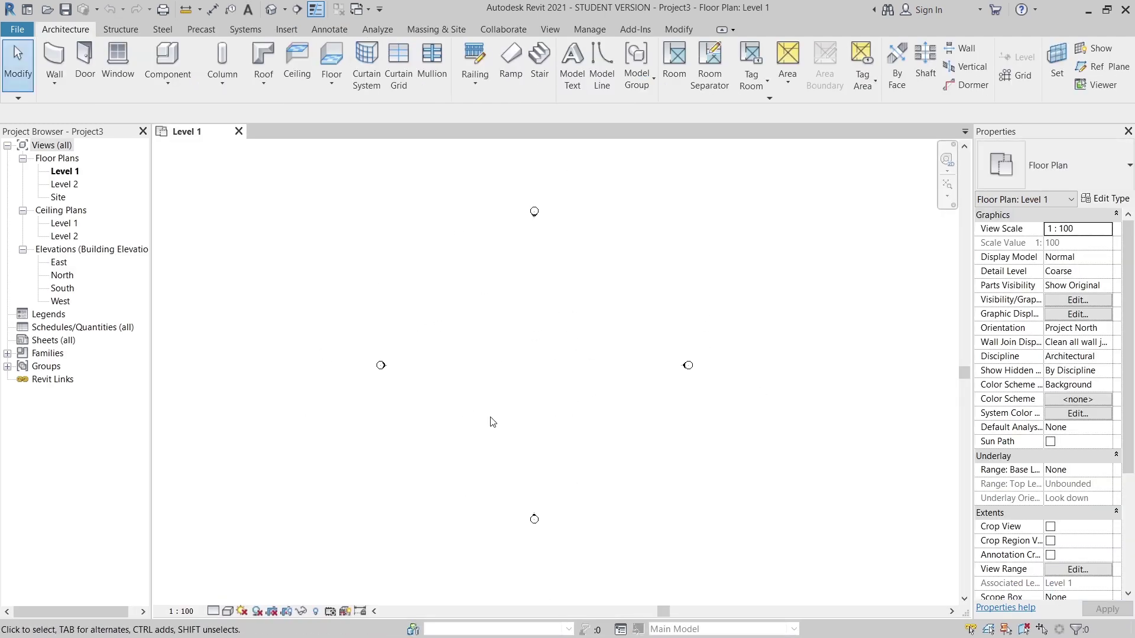
middle_drag(625, 421, 562, 424)
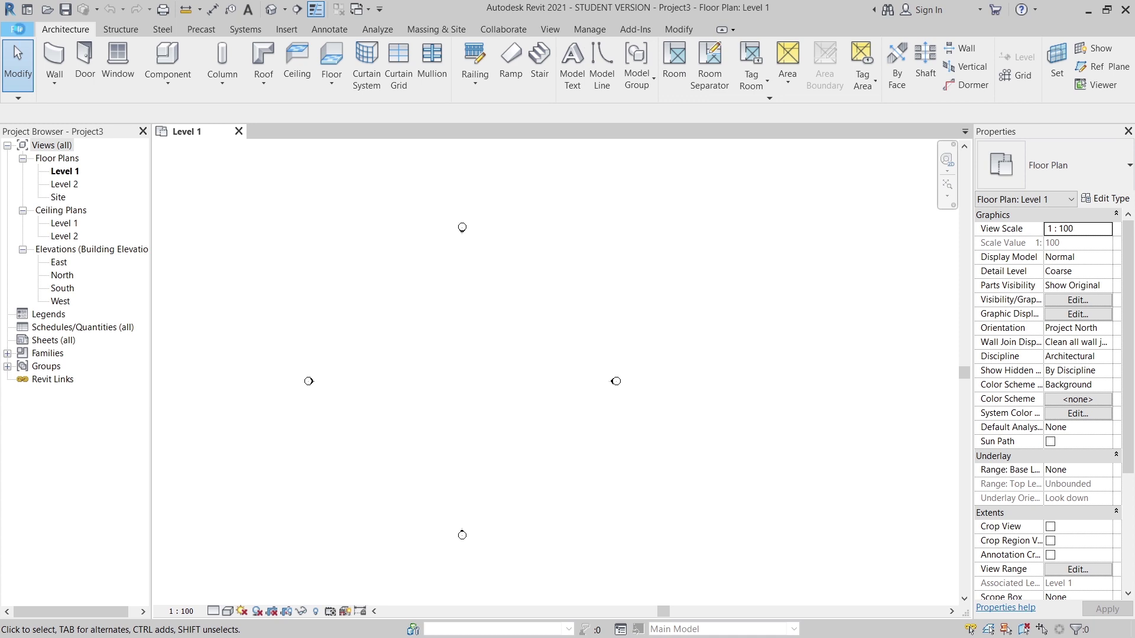
Create a new family from the English template Metric Curtain Panel Pattern Based.rft
click(18, 30)
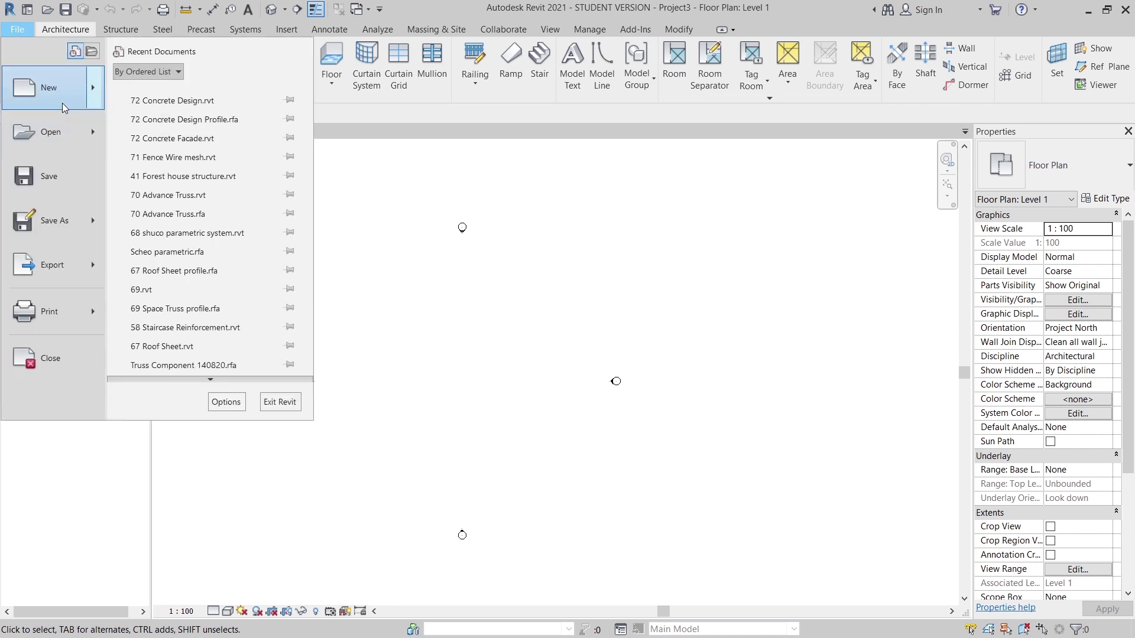
mouse_move(62, 103)
click(162, 127)
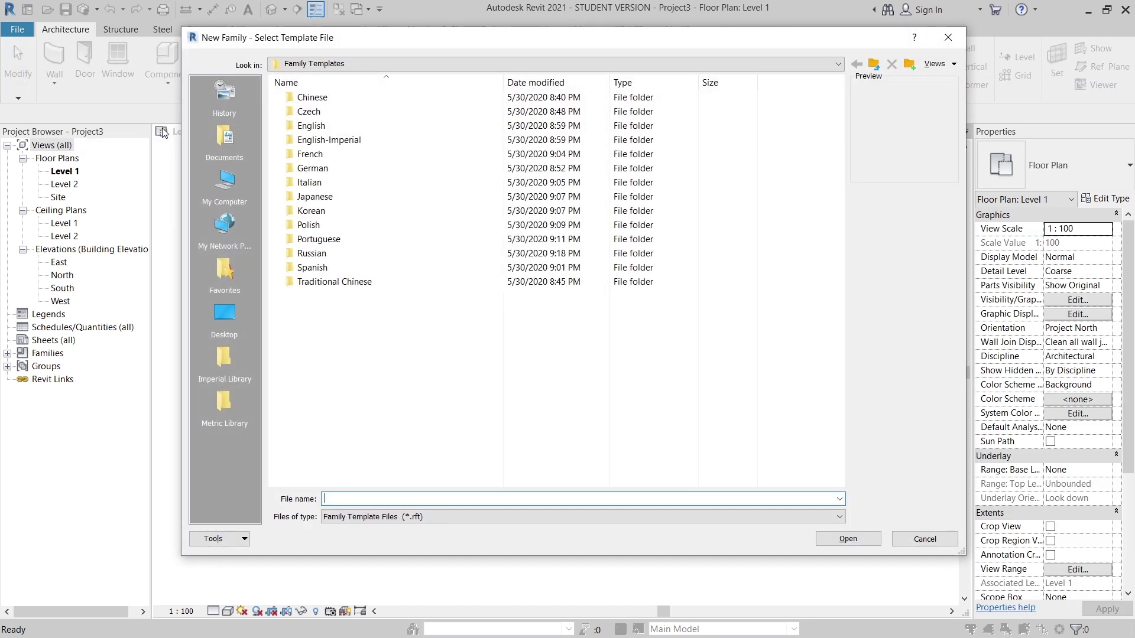
double_click(343, 126)
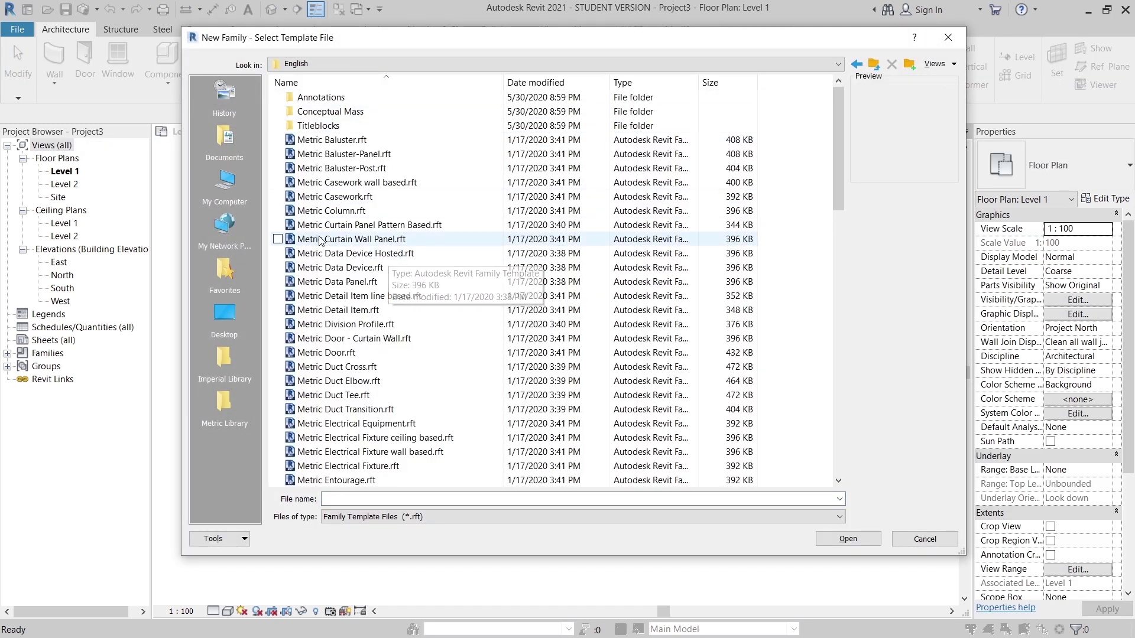
click(304, 231)
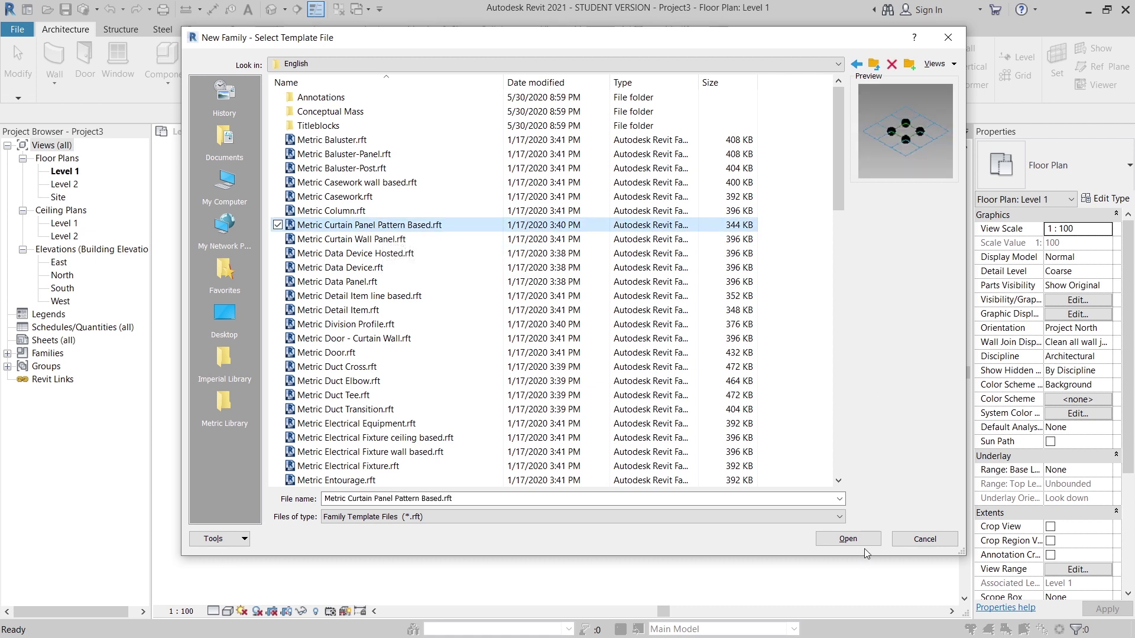
click(854, 532)
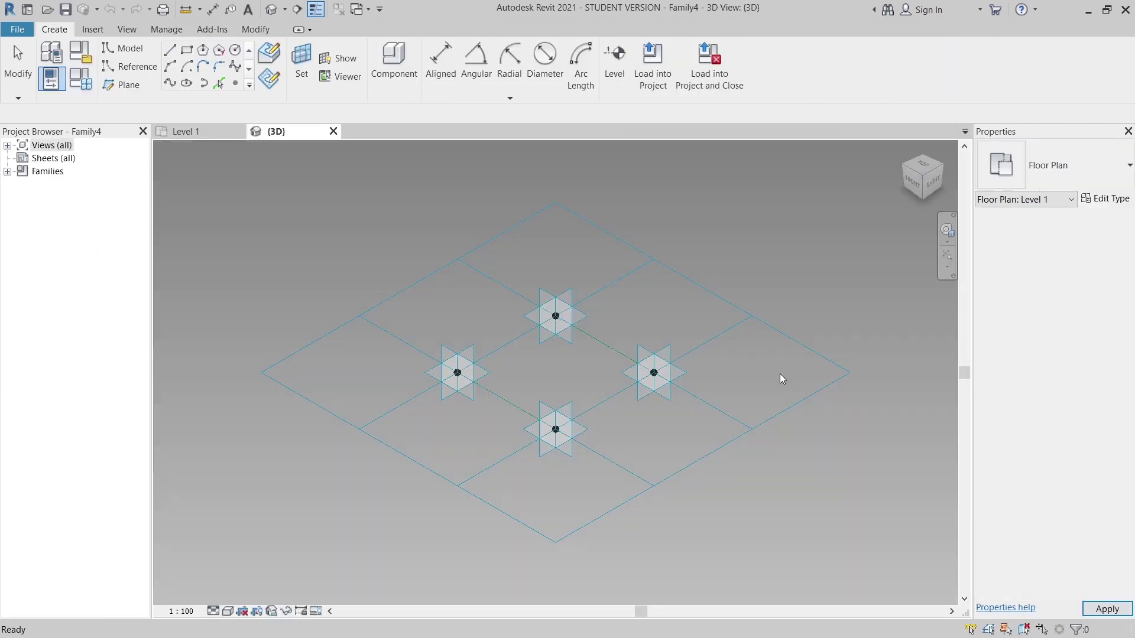
shift+middle_drag(717, 506, 760, 506)
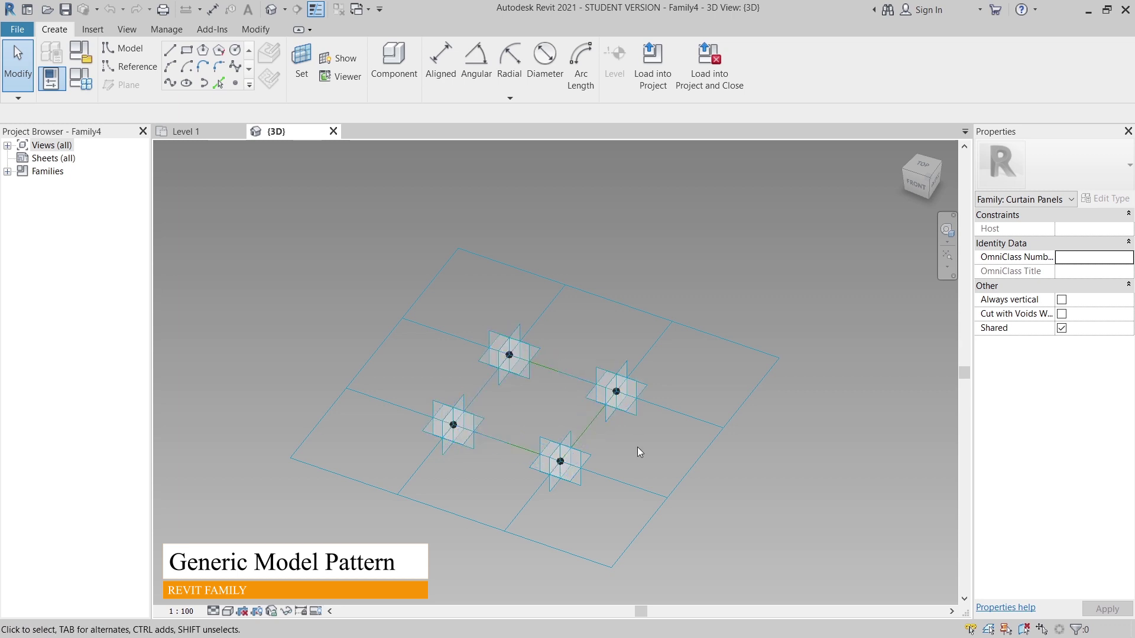
middle_drag(637, 447, 701, 462)
mouse_move(752, 433)
shift+middle_down()
mouse_move(689, 504)
mouse_move(765, 443)
mouse_move(744, 442)
shift+middle_up()
shift+middle_drag(585, 437, 693, 468)
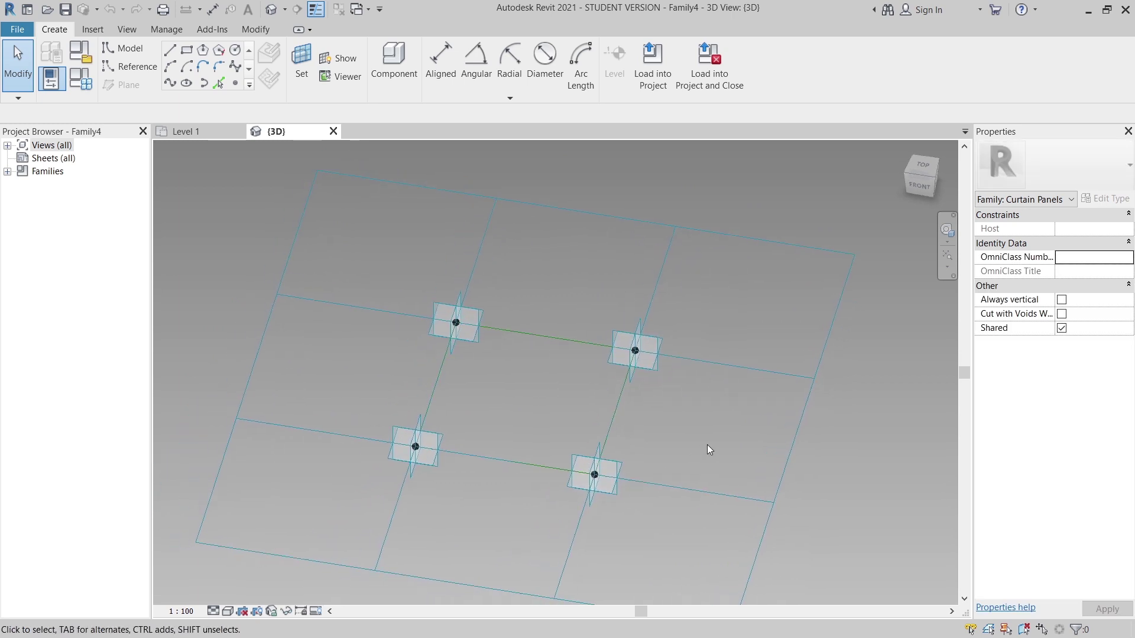
middle_drag(707, 451, 677, 426)
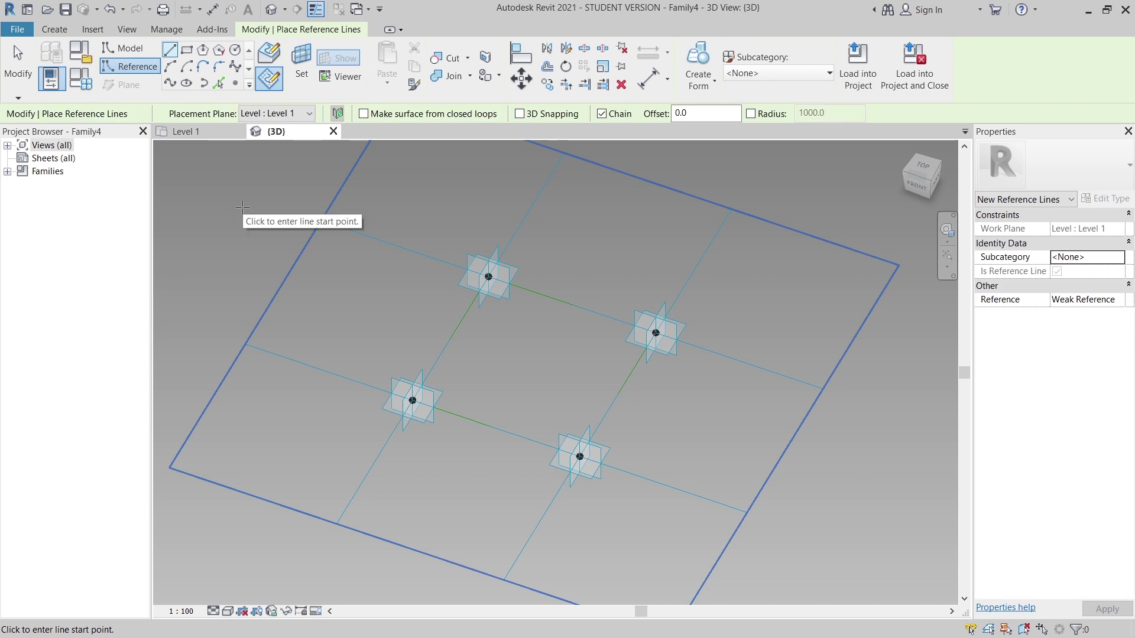
key(Escape)
Select the rectangular tile pattern grid and set its horizontal and vertical spacing to 365
scroll(243, 207, down, 3)
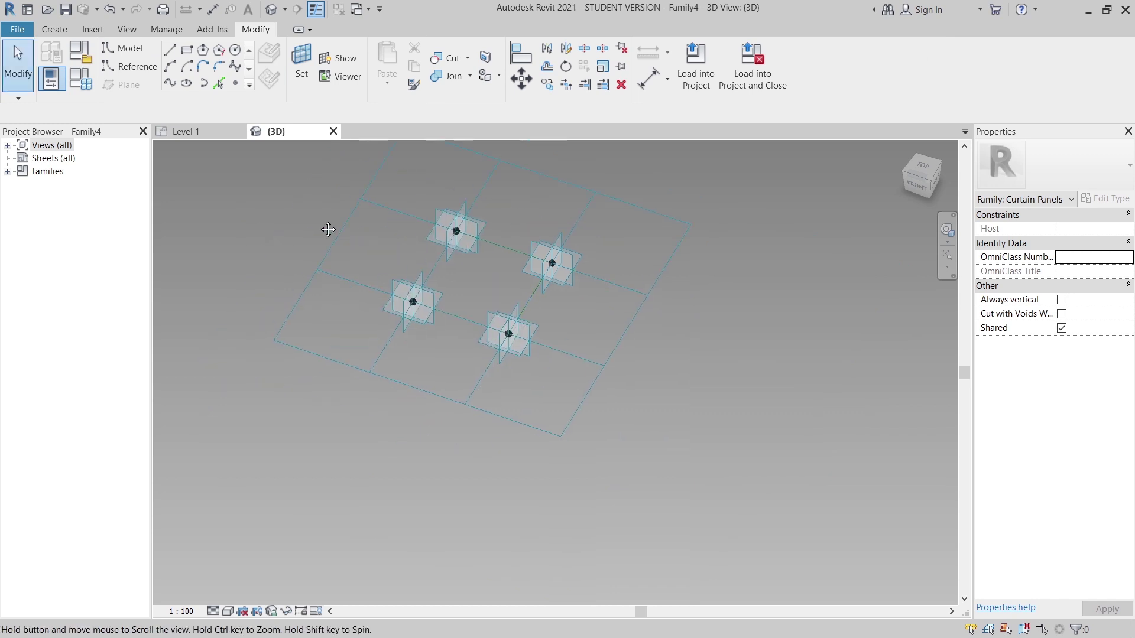
click(711, 380)
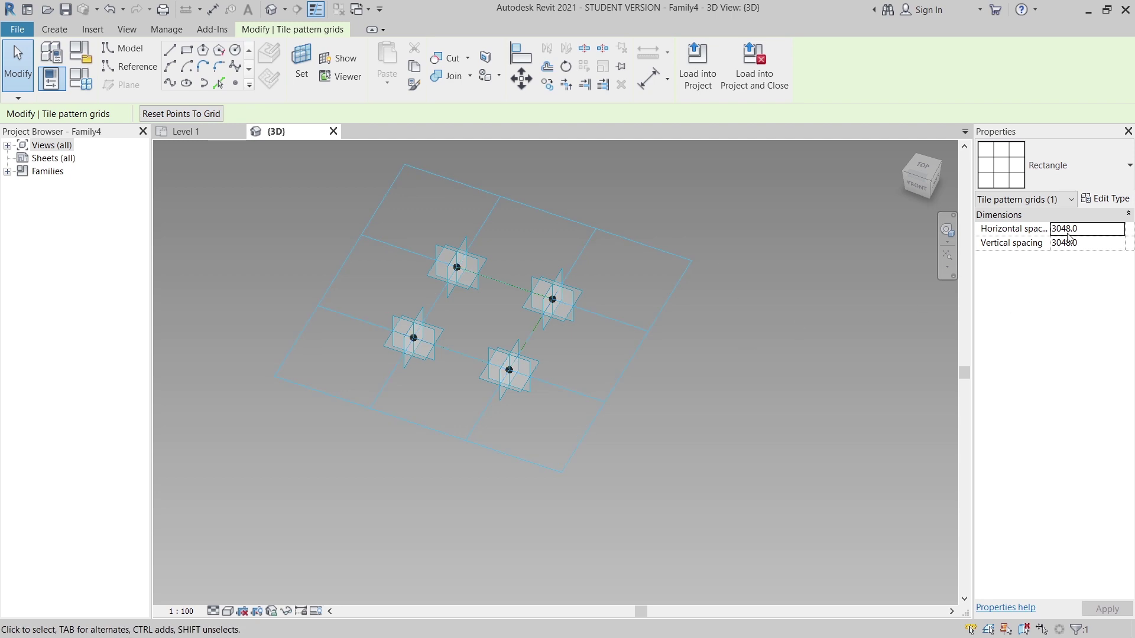
click(1093, 229)
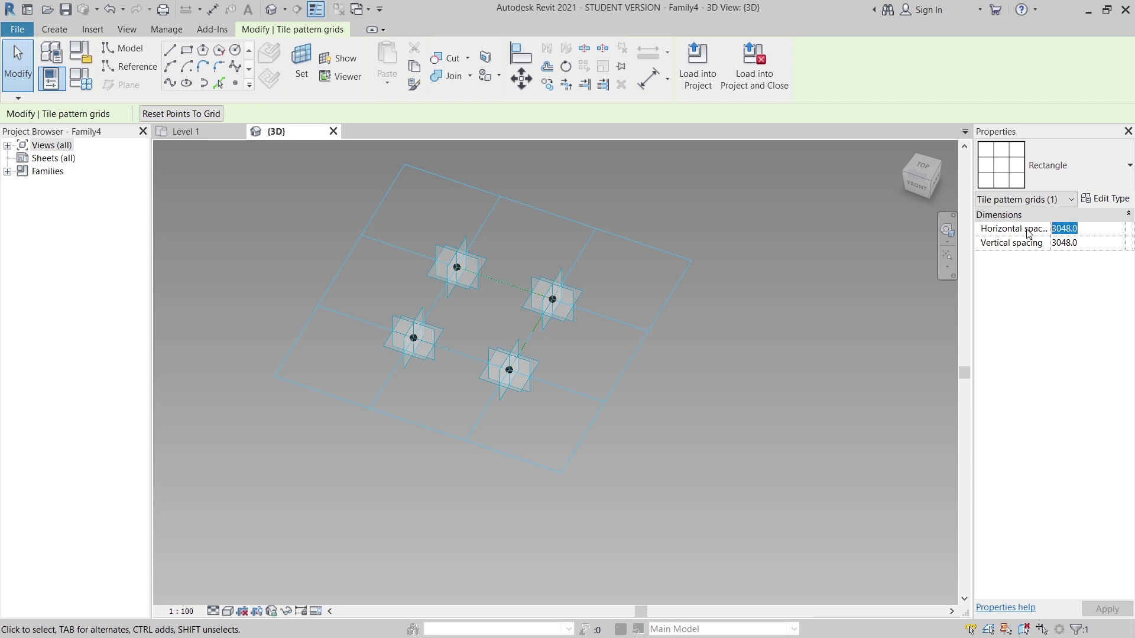
text(365)
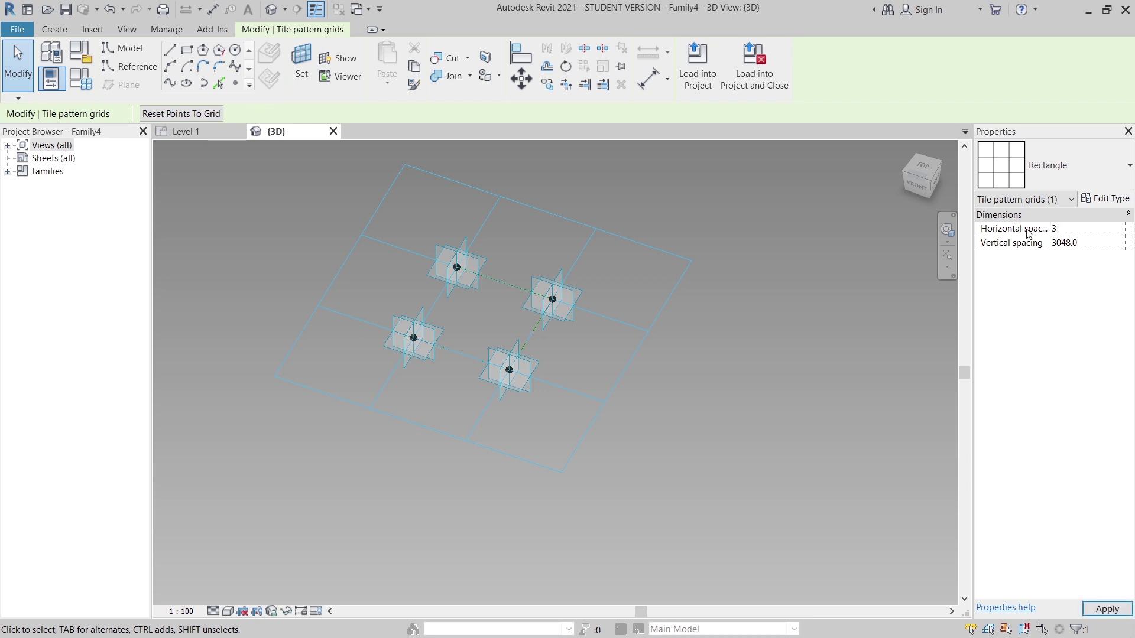
click(1096, 243)
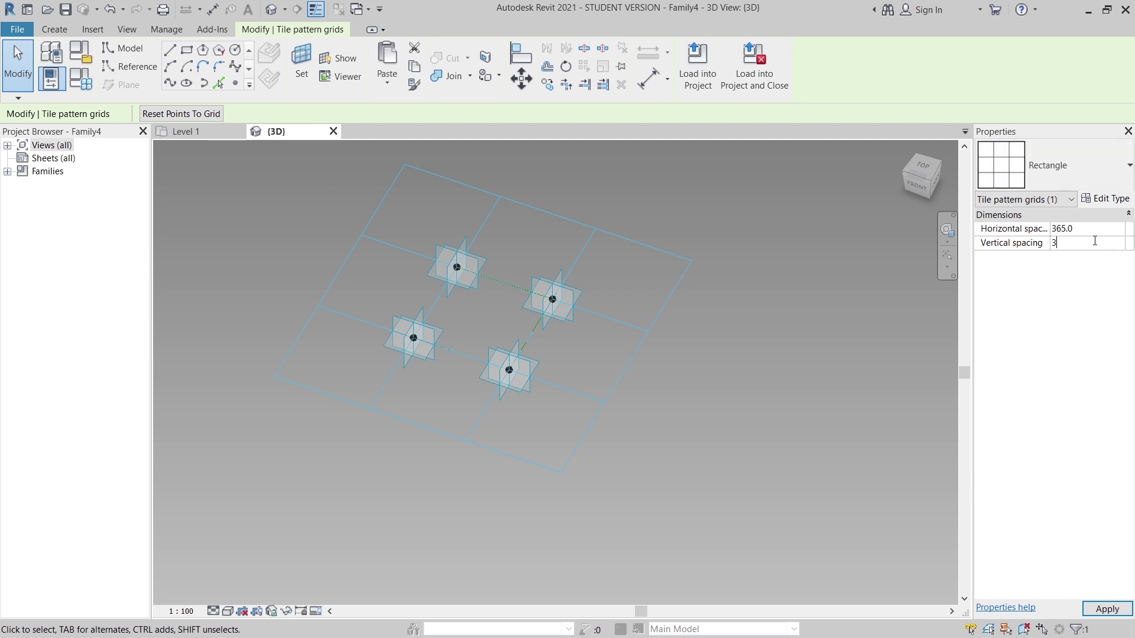
key(Return)
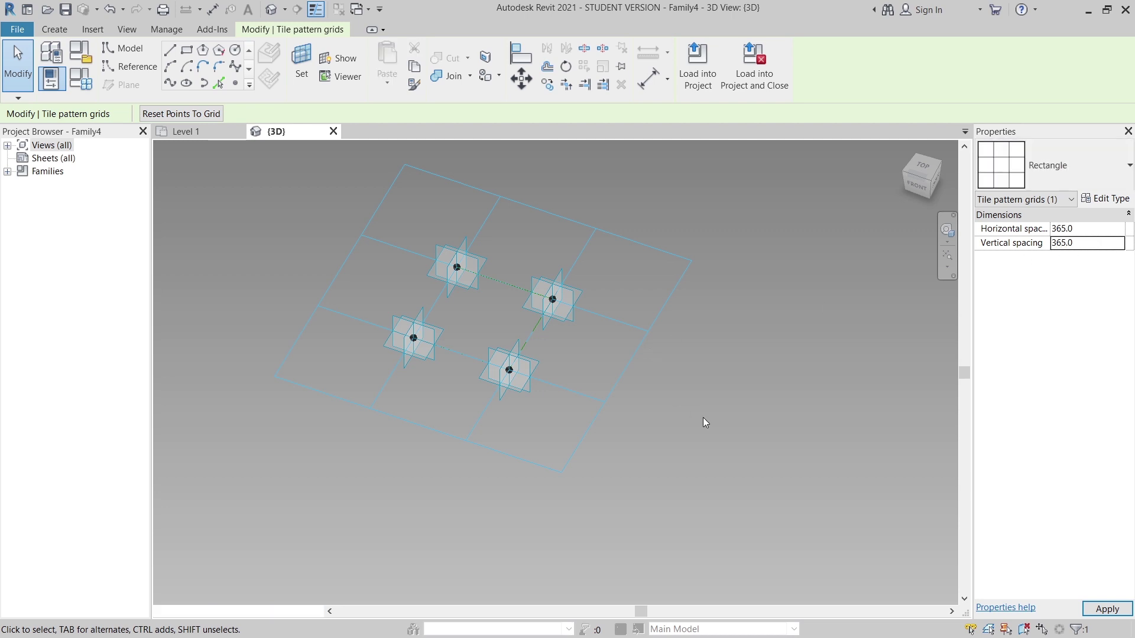
click(704, 418)
Place a reference point at the midpoint of the panel's front reference line
middle_drag(286, 404, 455, 378)
scroll(476, 317, up, 10)
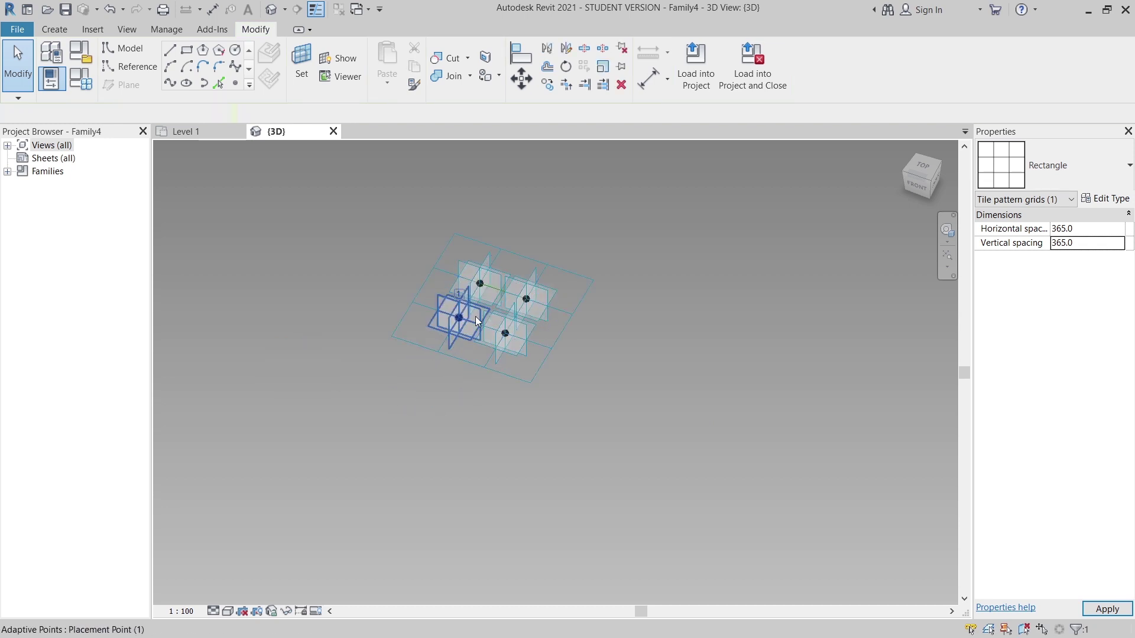
middle_drag(535, 373, 524, 367)
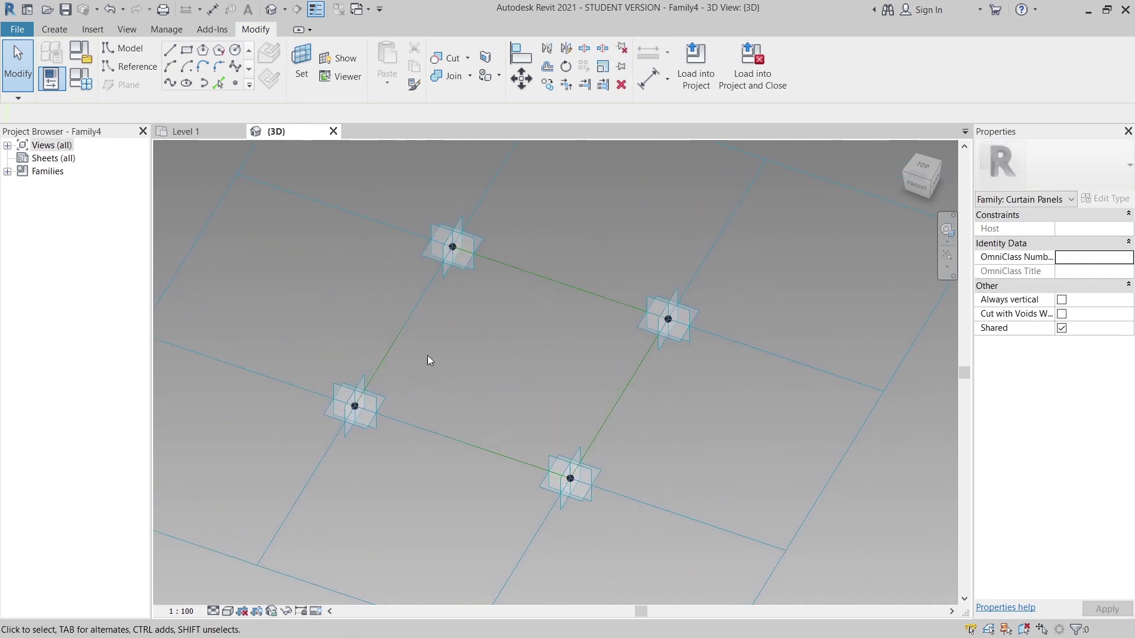
click(120, 73)
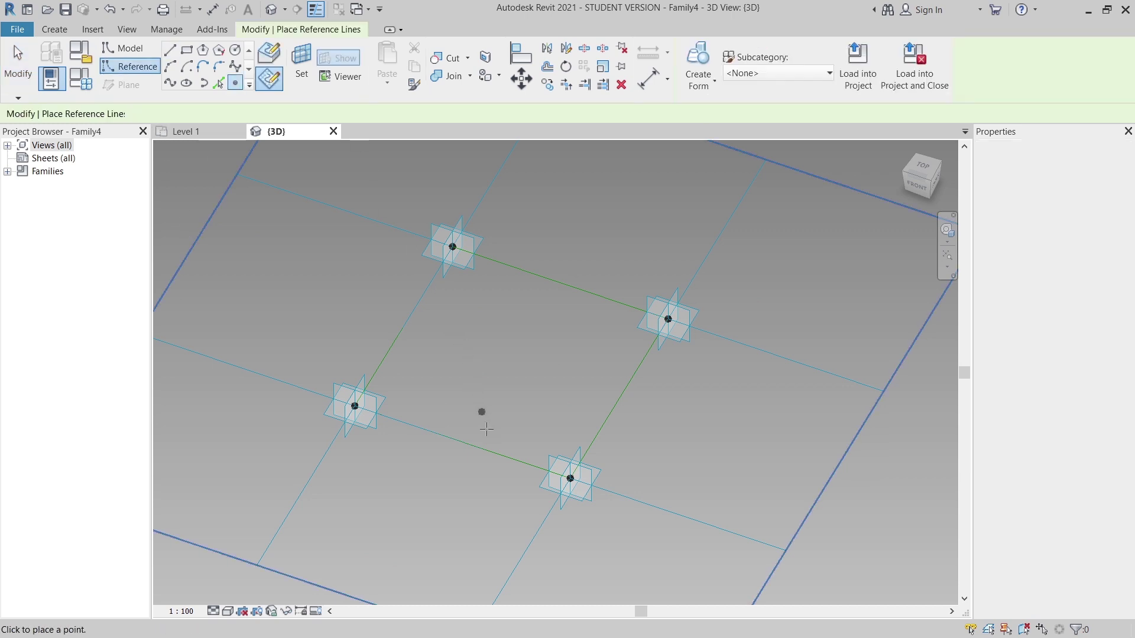
click(462, 442)
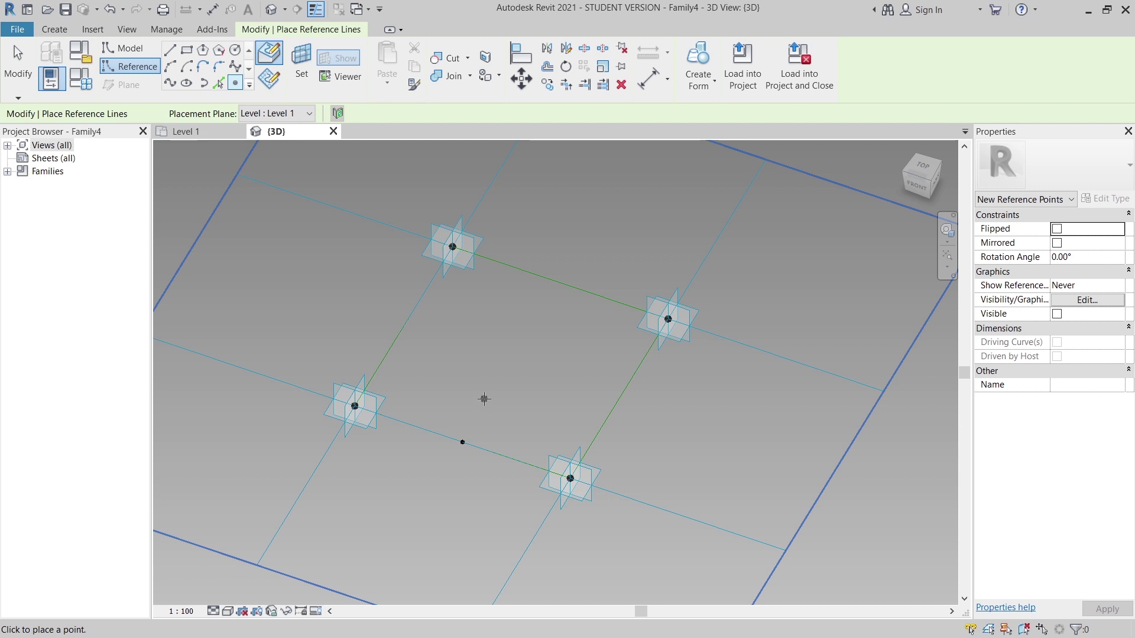
key(Escape)
key(Escape)
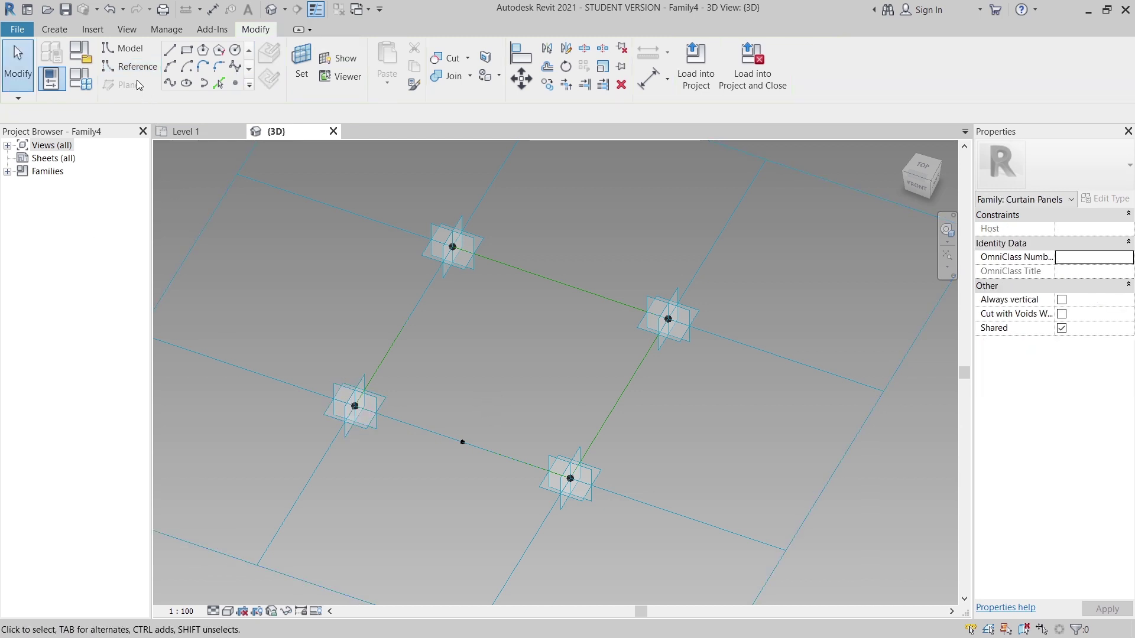
Draw a reference-line rectangle about 85 wide on the midpoint reference point's vertical work plane, starting at that point
click(132, 71)
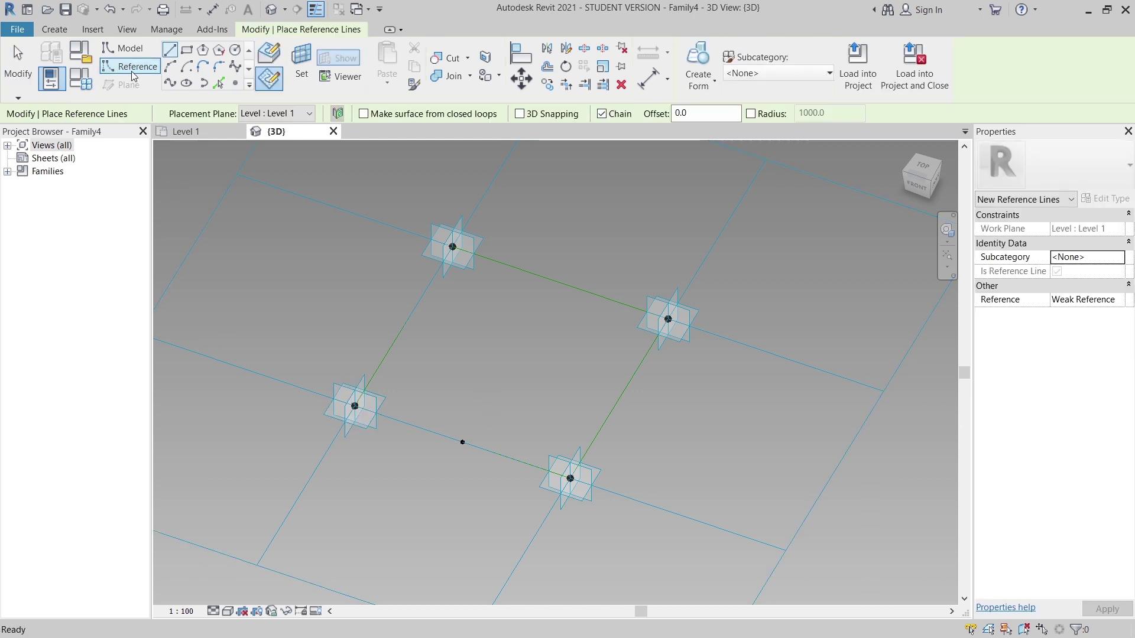
click(302, 67)
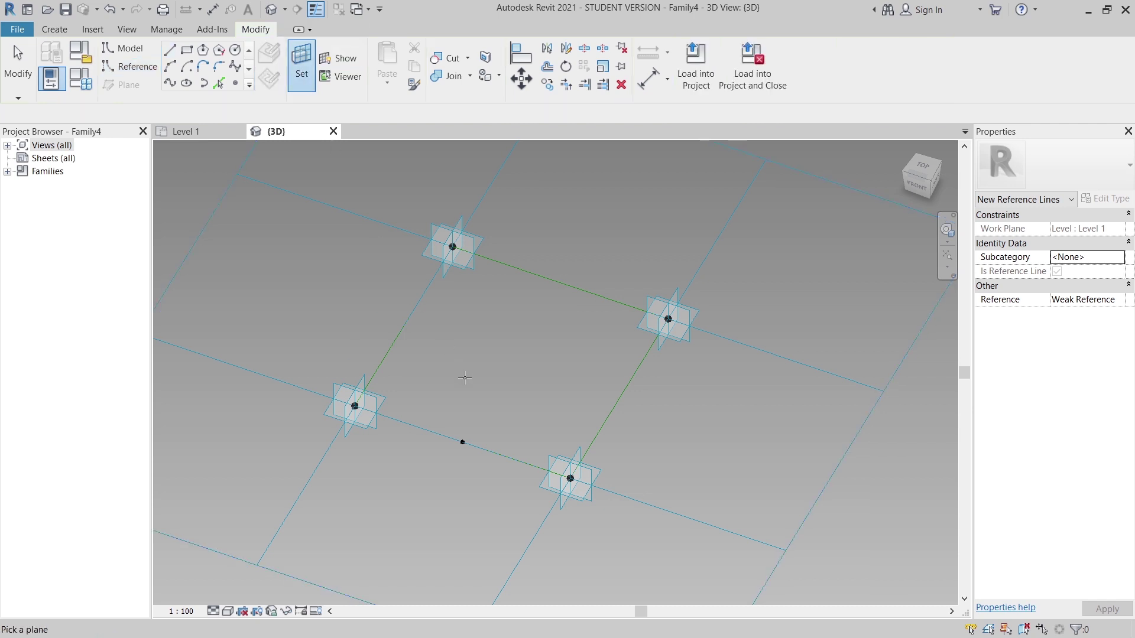
click(464, 437)
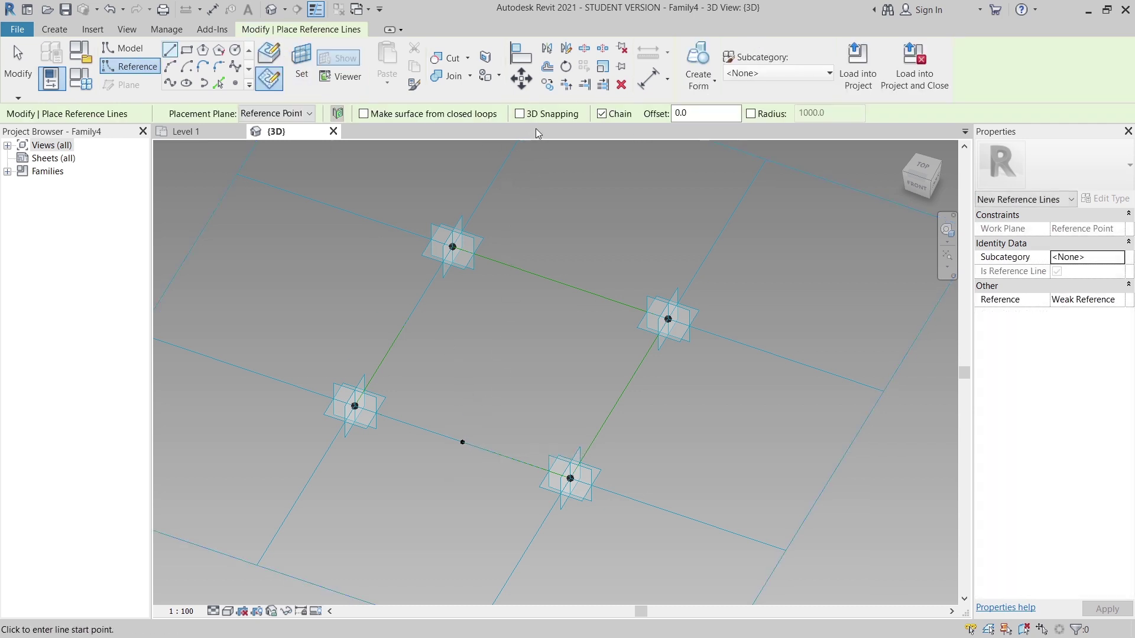
click(185, 54)
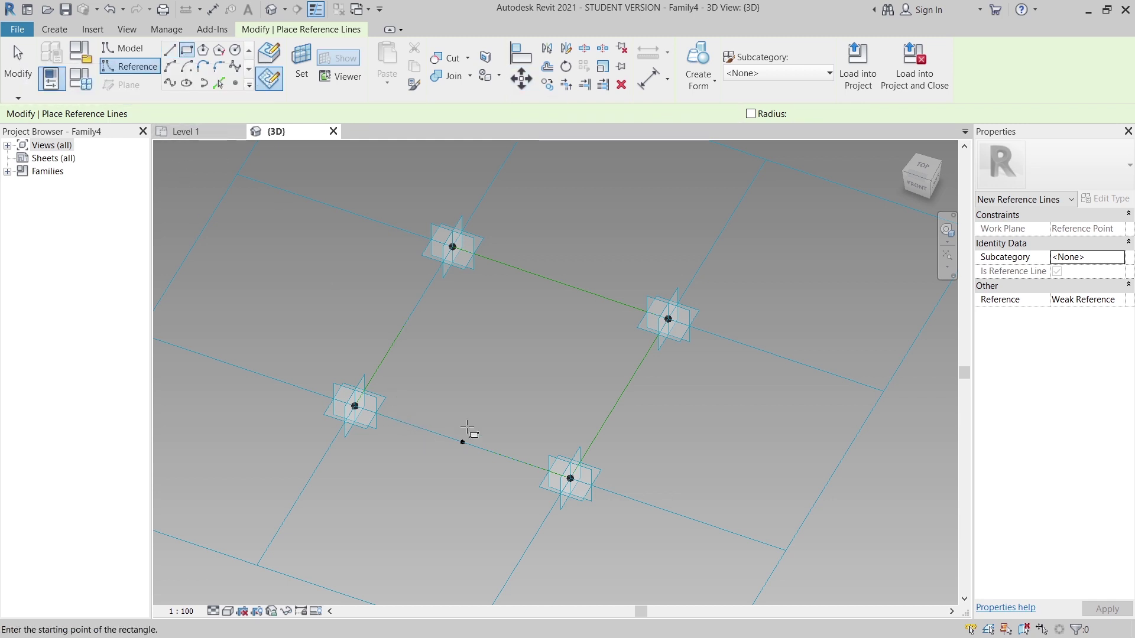
scroll(478, 442, up, 3)
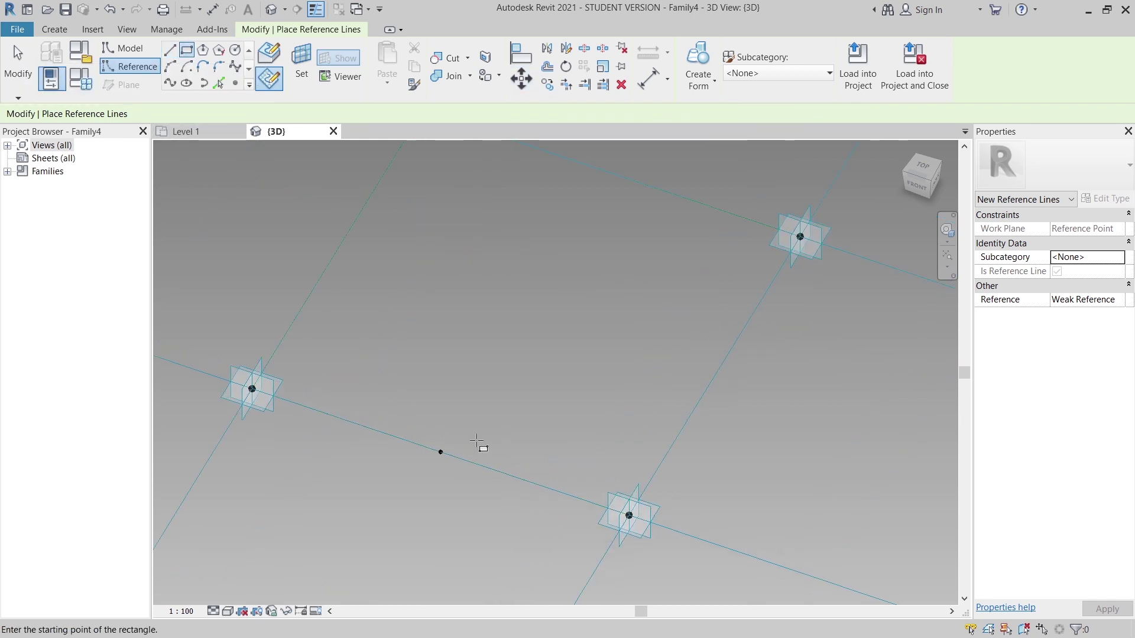
click(440, 451)
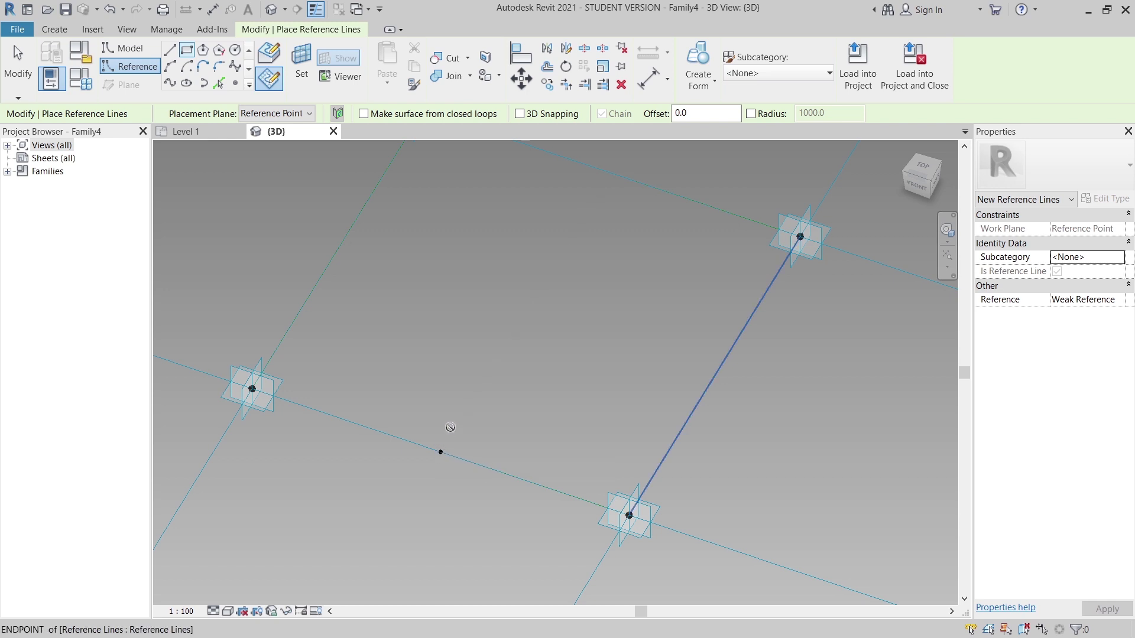
shift+middle_drag(455, 361, 463, 413)
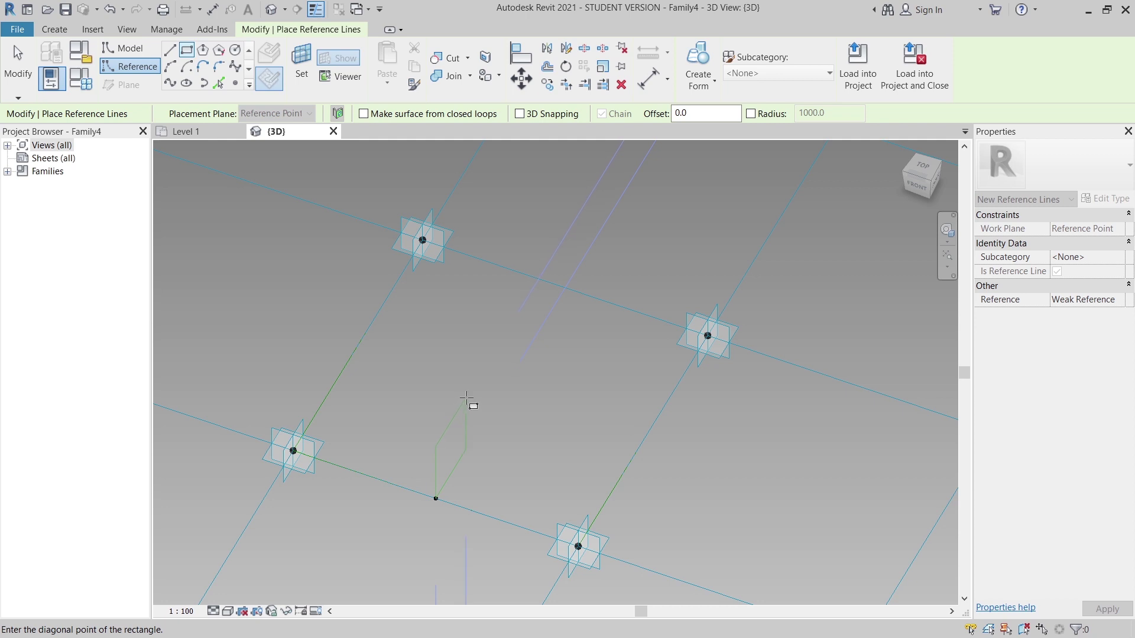
shift+middle_drag(524, 456, 440, 401)
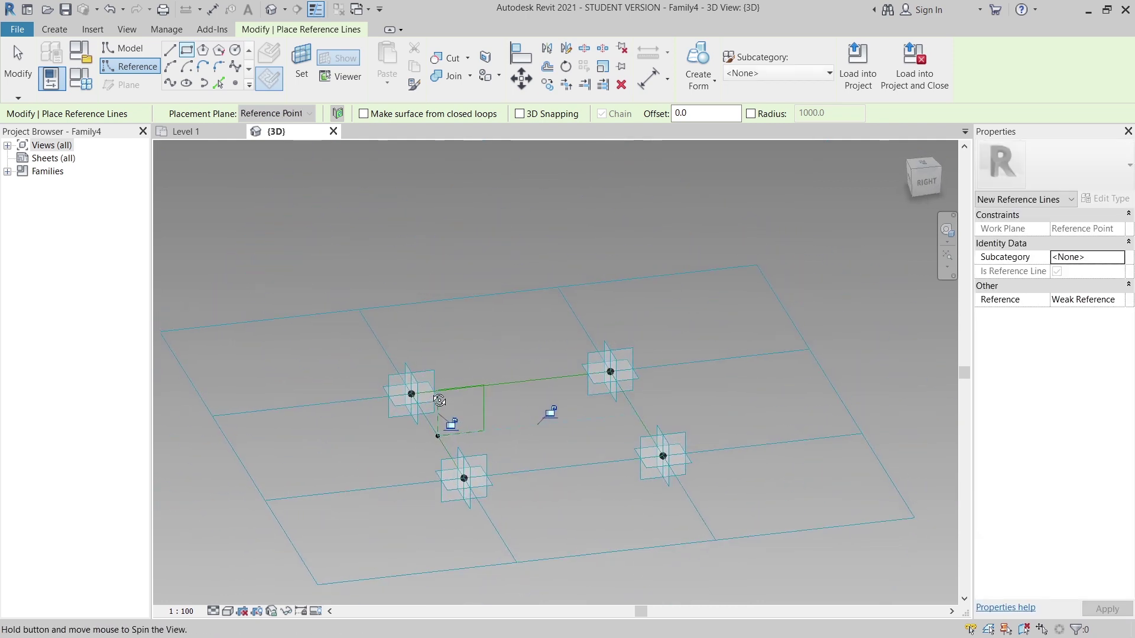
scroll(440, 401, up, 4)
key(Escape)
key(Escape)
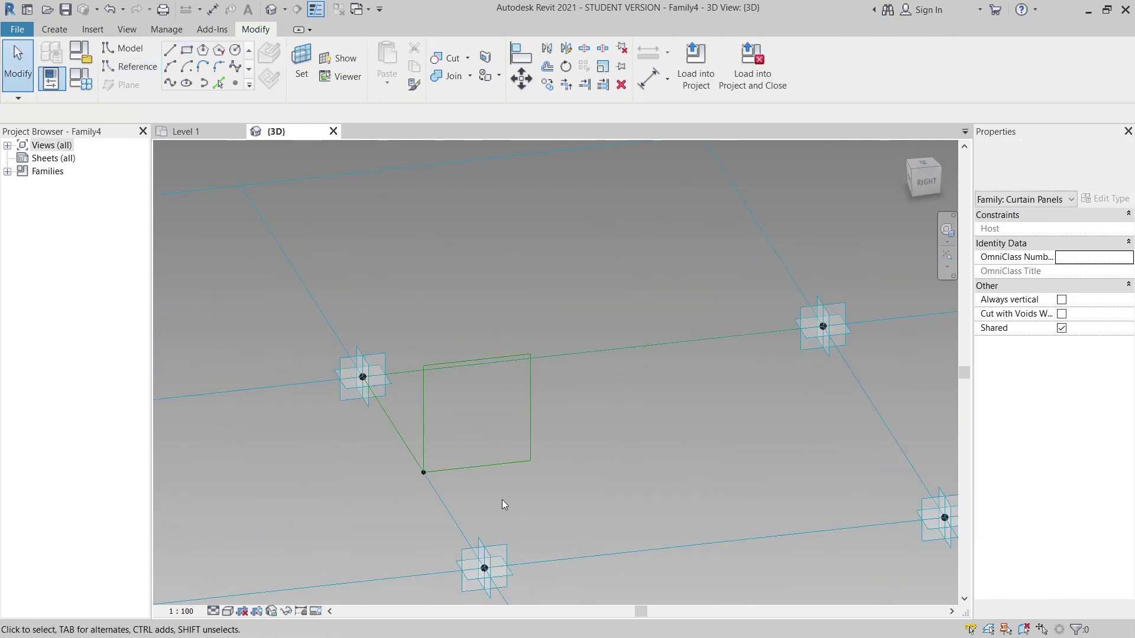
Try to set the rectangle's height to 150 by moving its lower reference line, and undo the change
mouse_move(503, 501)
shift+middle_down()
mouse_move(572, 512)
mouse_move(570, 537)
mouse_move(589, 424)
mouse_move(552, 544)
mouse_move(491, 503)
shift+middle_up()
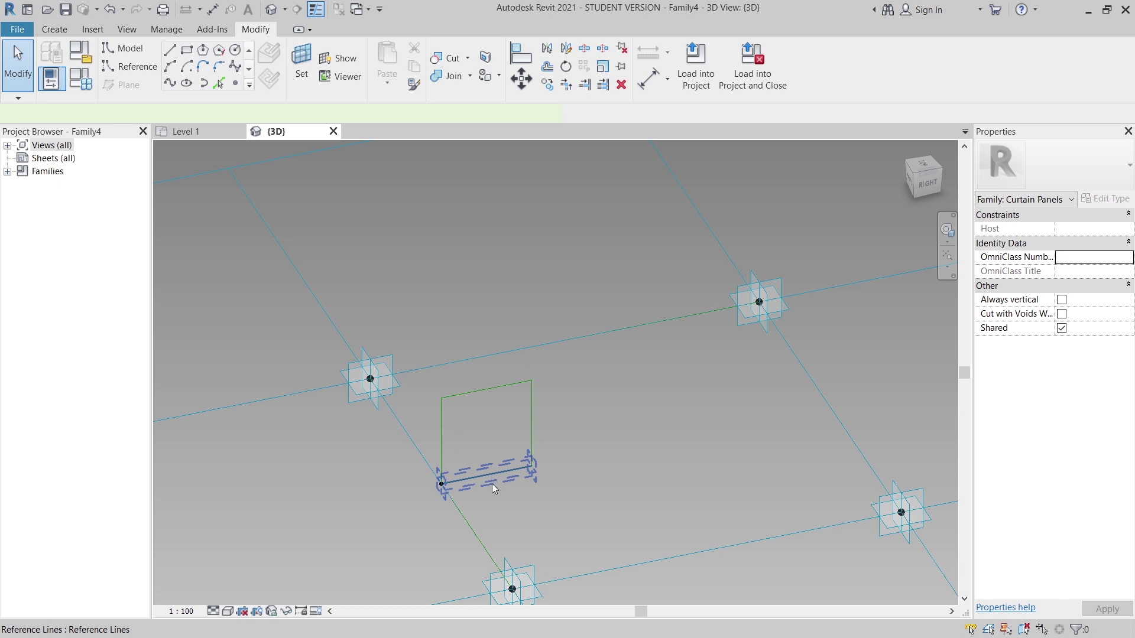
click(492, 483)
click(395, 452)
text(1)
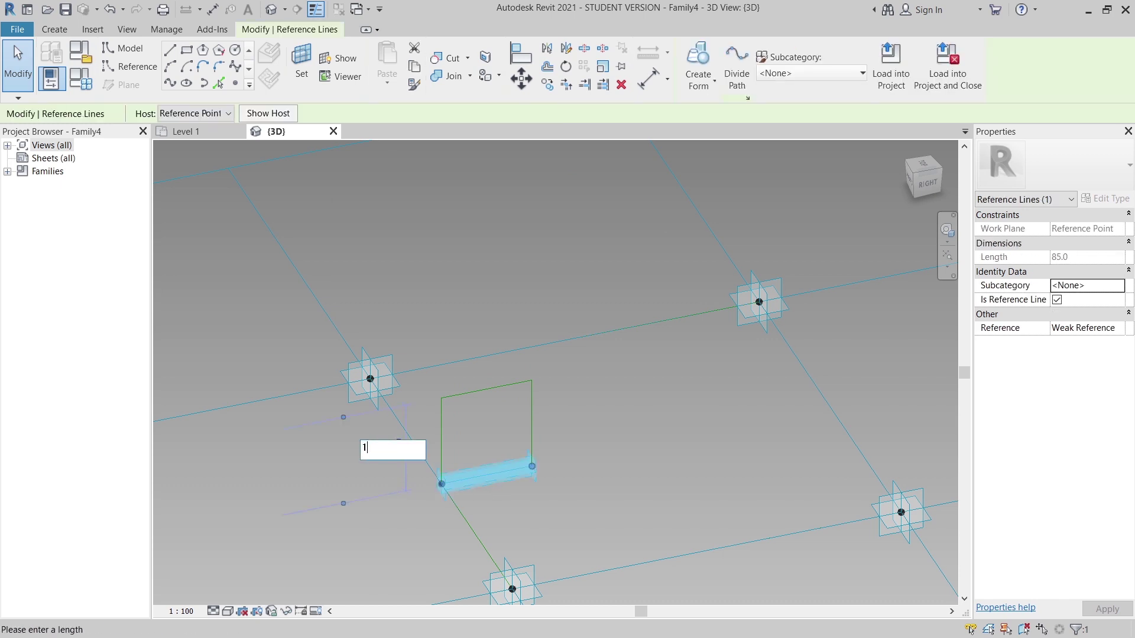
text(50)
key(Return)
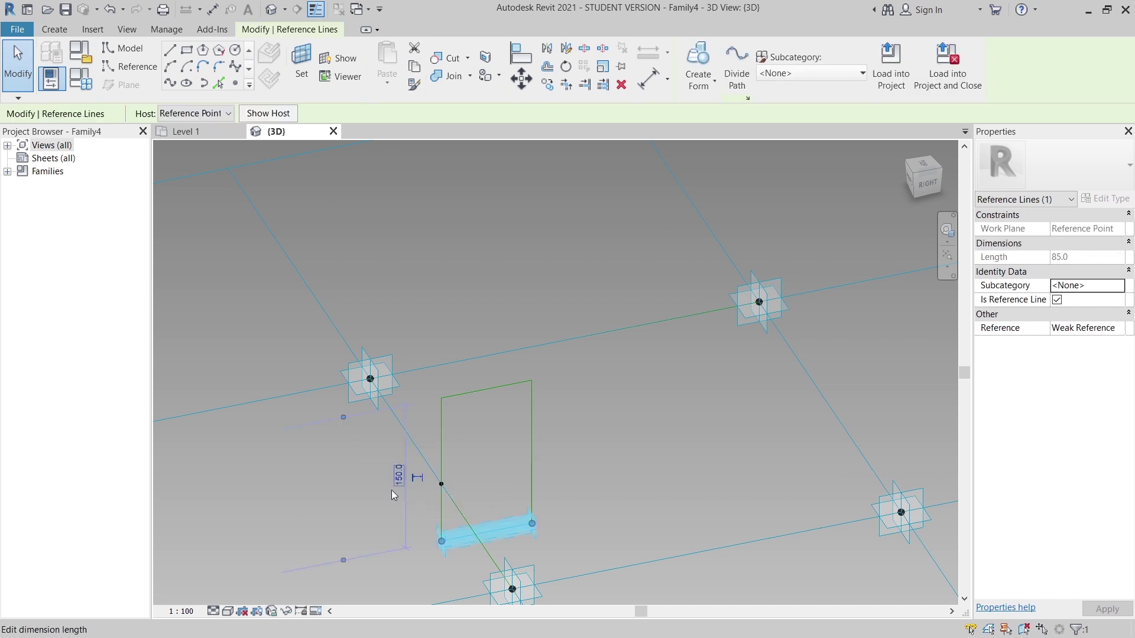
key(ctrl+z)
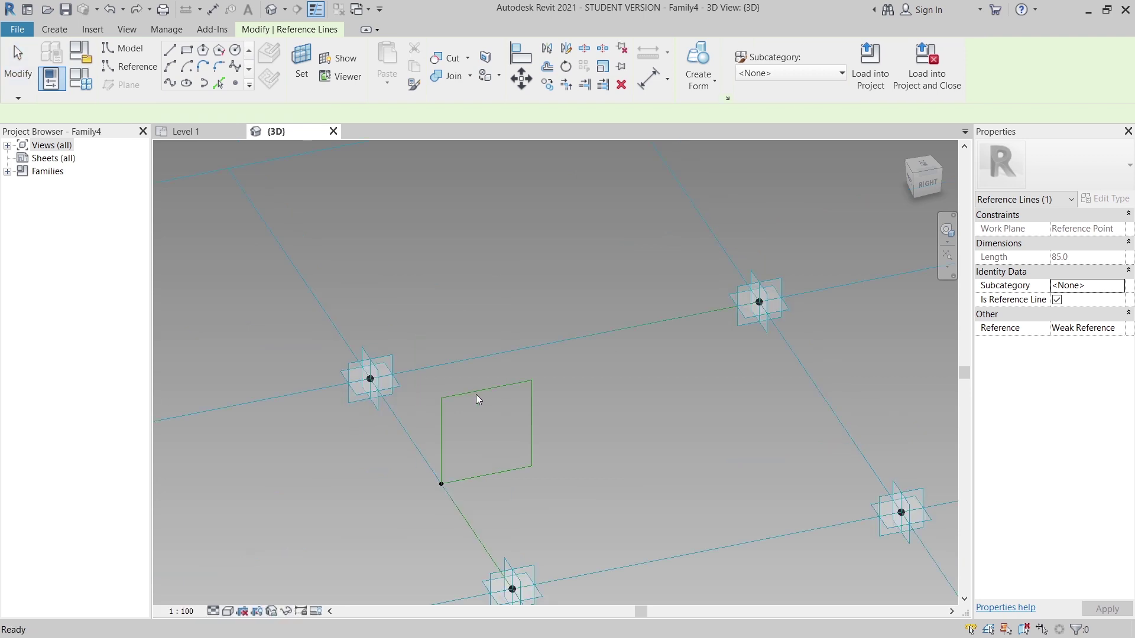
Set the rectangle's height to 150 by moving its upper reference line
key(Tab)
key(Tab)
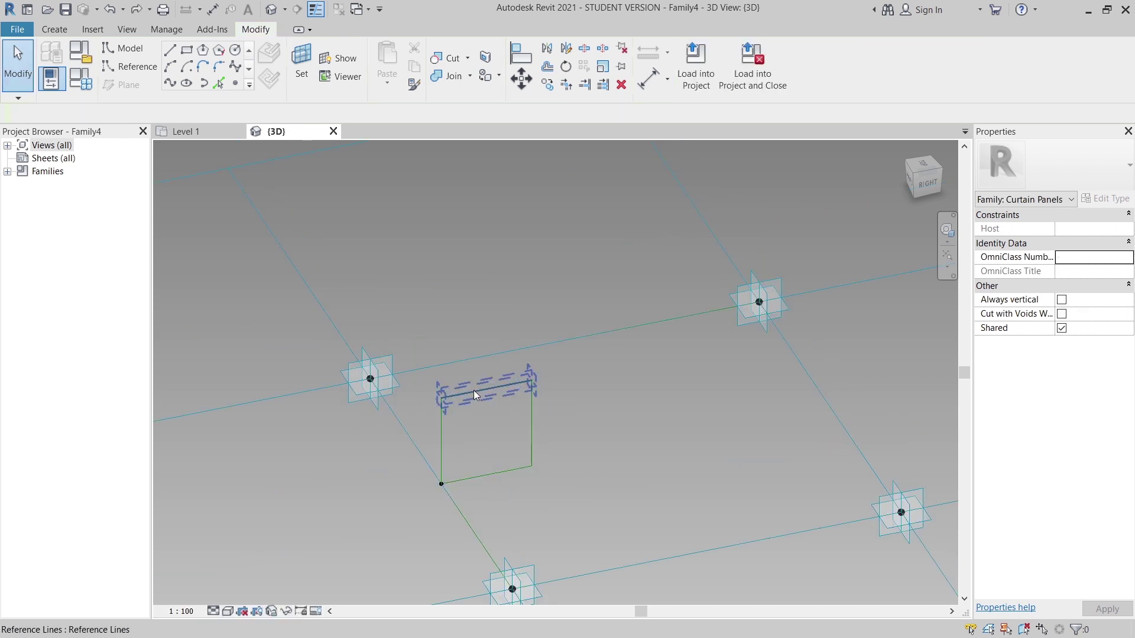
click(440, 348)
click(553, 418)
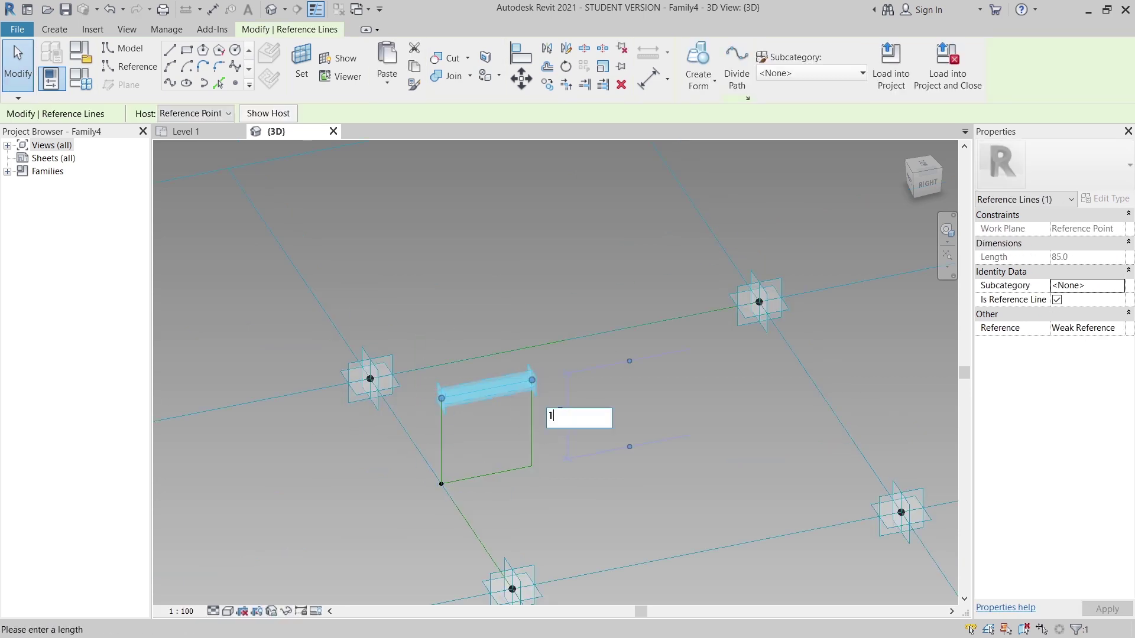
text(150)
key(Return)
click(553, 420)
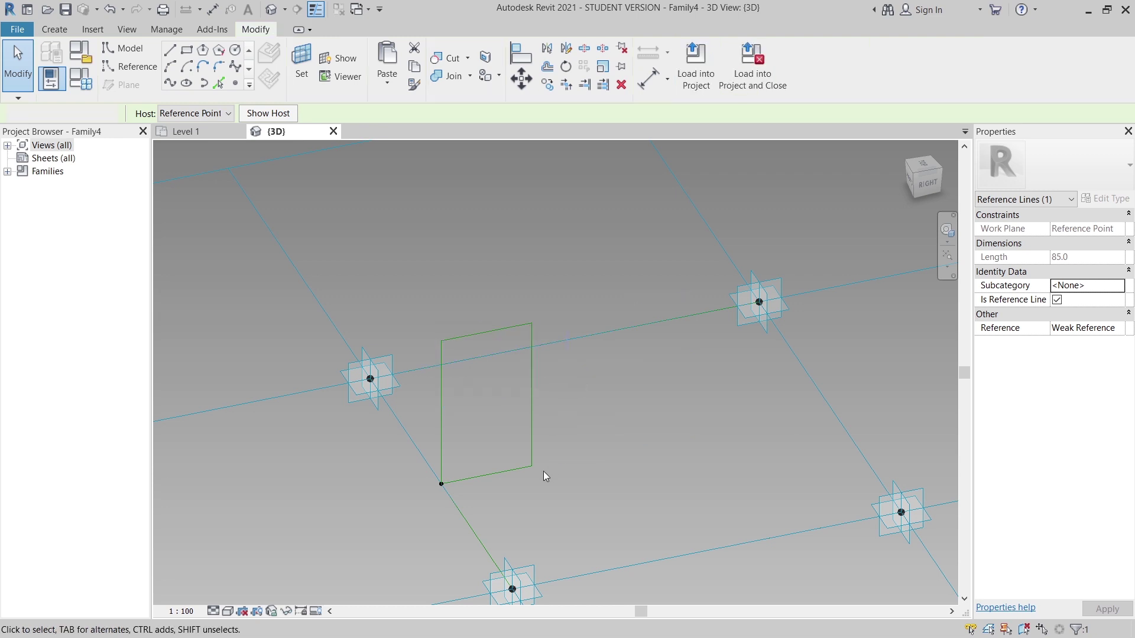
Set the rectangle's width to 150 by moving the vertical reference line opposite the reference point
click(533, 486)
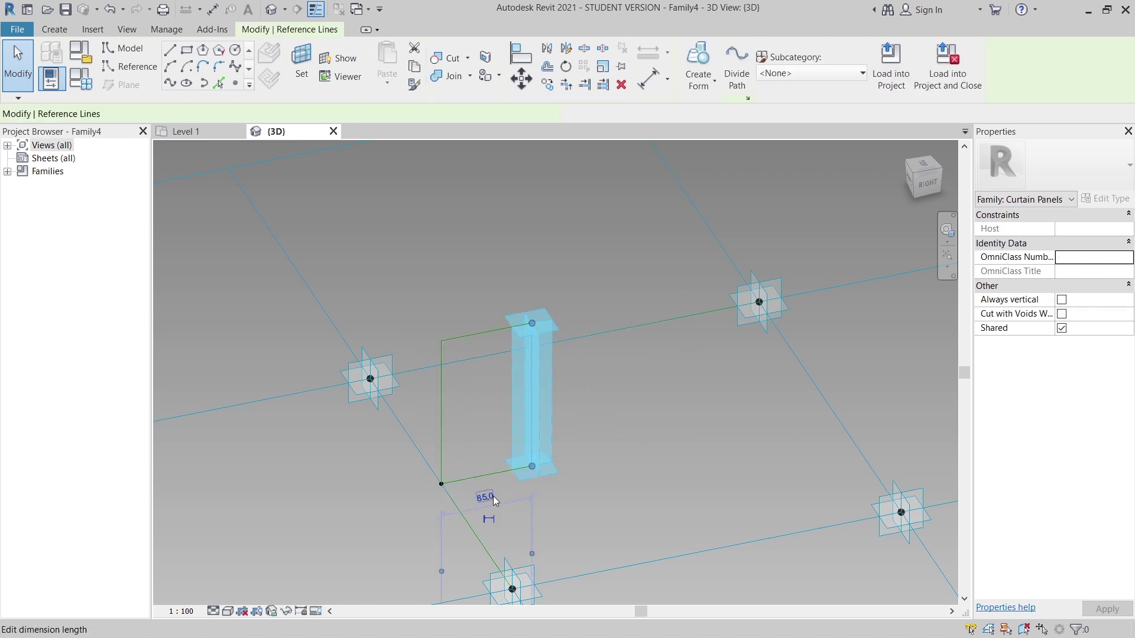
click(492, 496)
text(150)
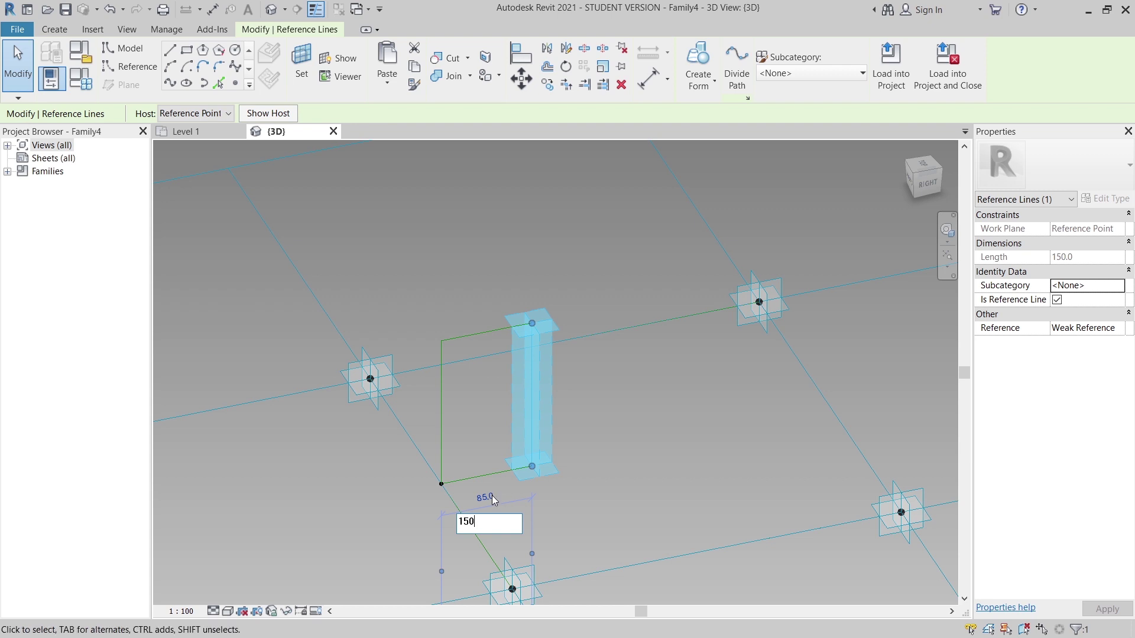
key(Return)
key(Escape)
Delete the rectangle's upper reference line
key(Tab)
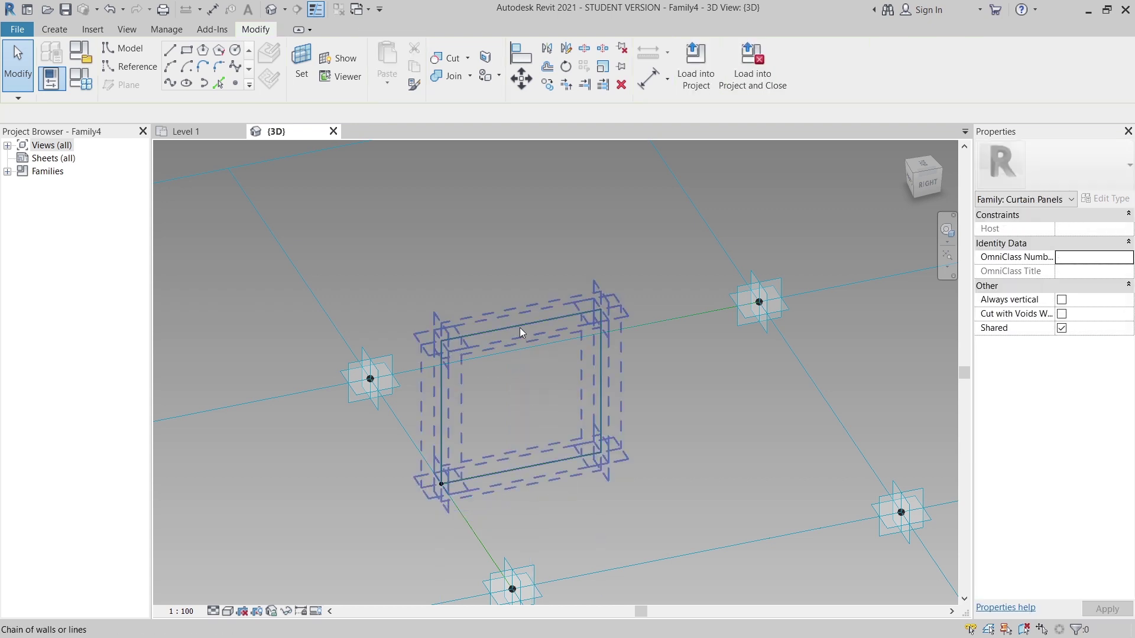
key(Tab)
click(519, 327)
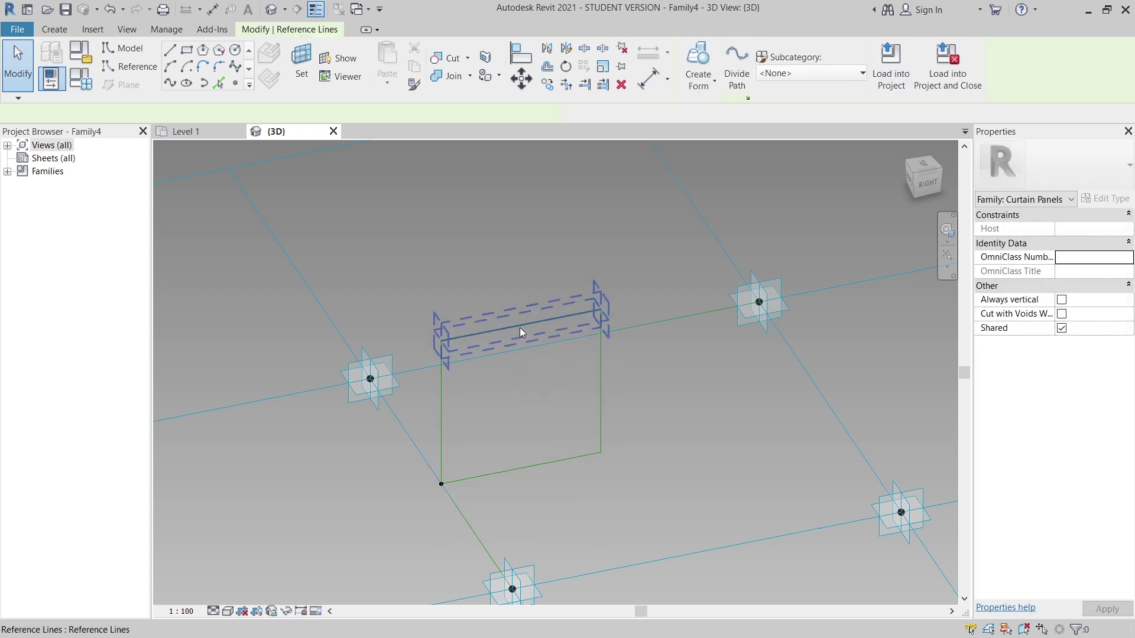
key(Delete)
Move the upper end of the outer vertical reference line to the top of the other vertical line, forming a right triangle
key(Tab)
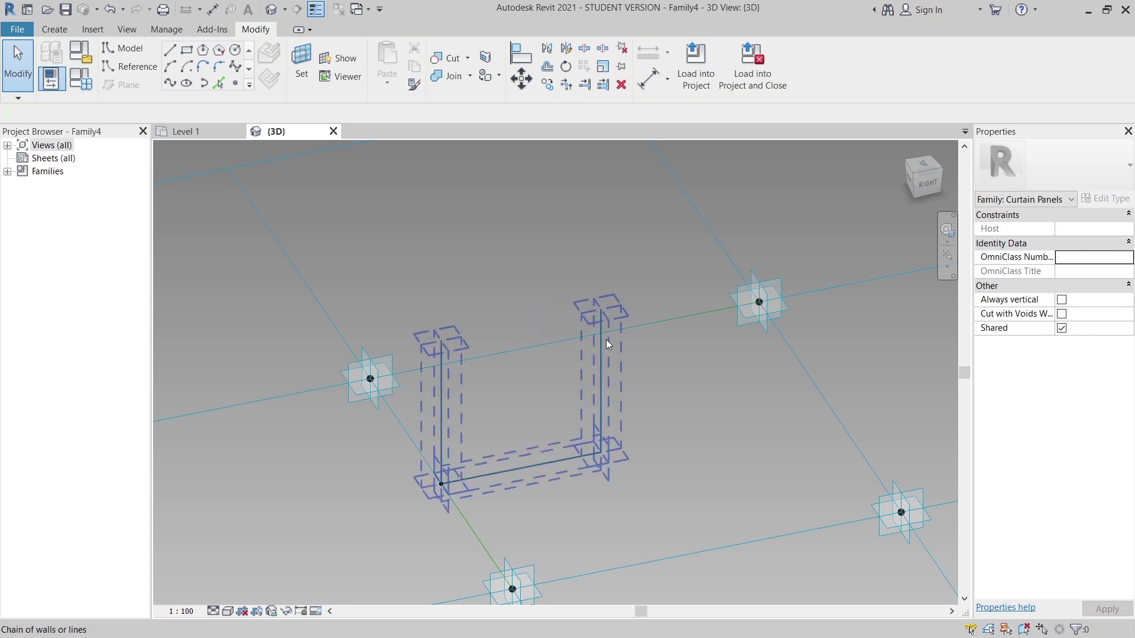
key(Tab)
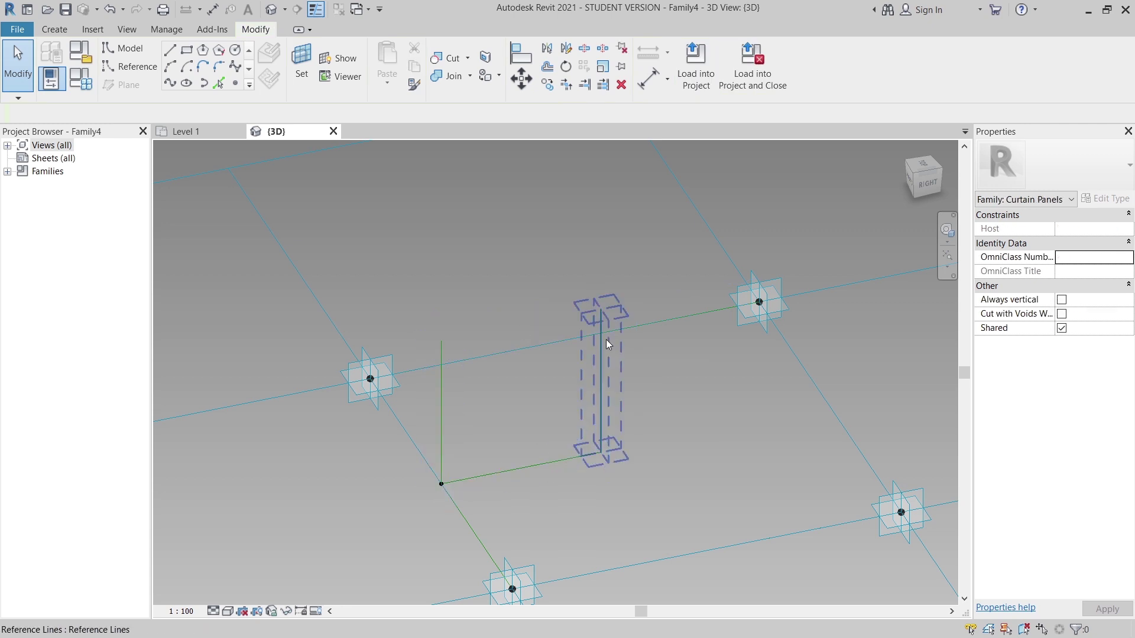
click(606, 340)
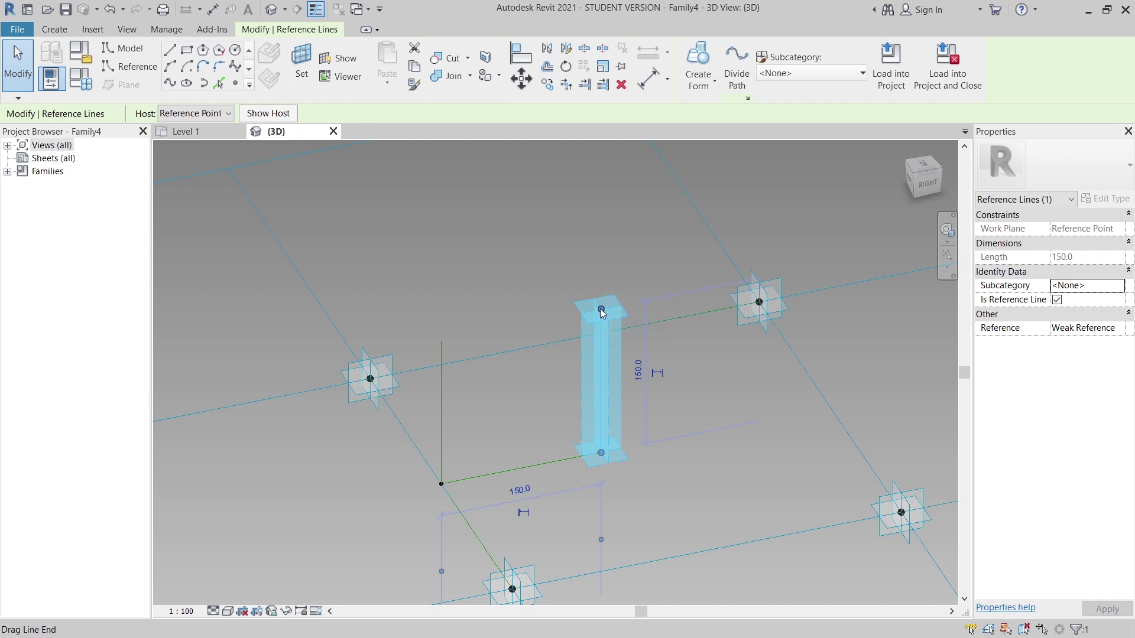
drag(601, 312, 444, 344)
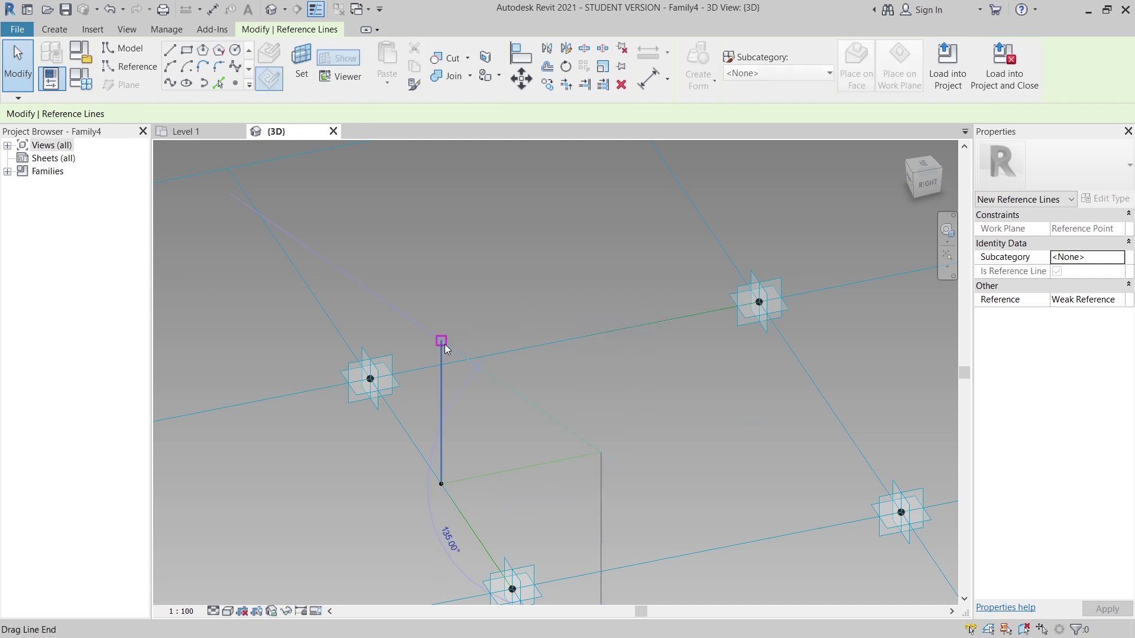
click(635, 393)
shift+middle_drag(561, 496, 524, 506)
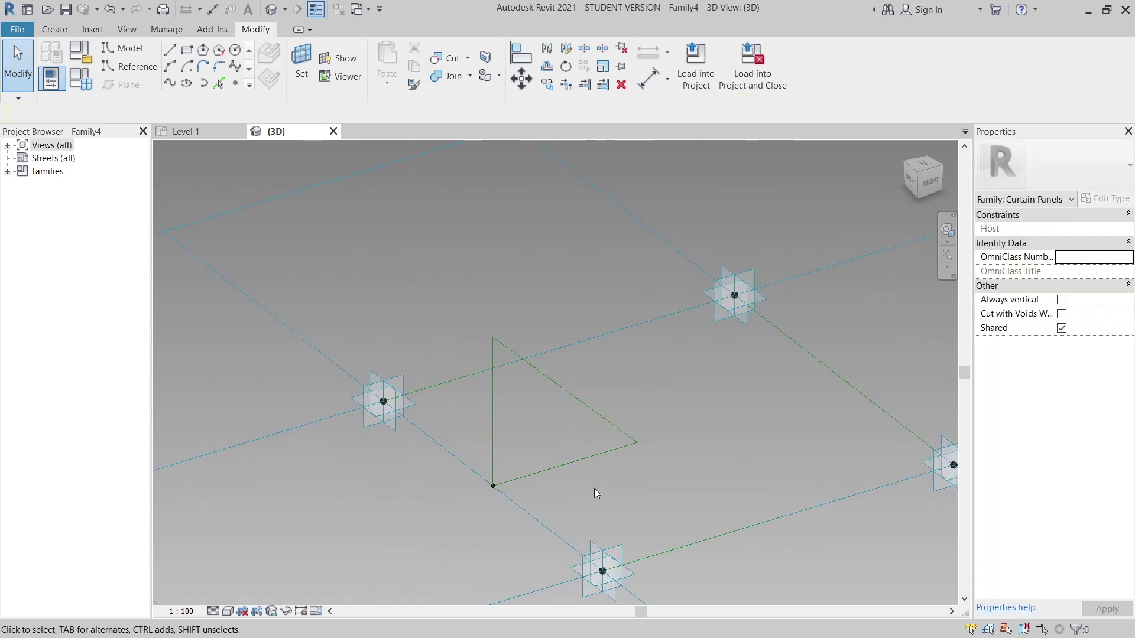
shift+middle_drag(594, 489, 601, 515)
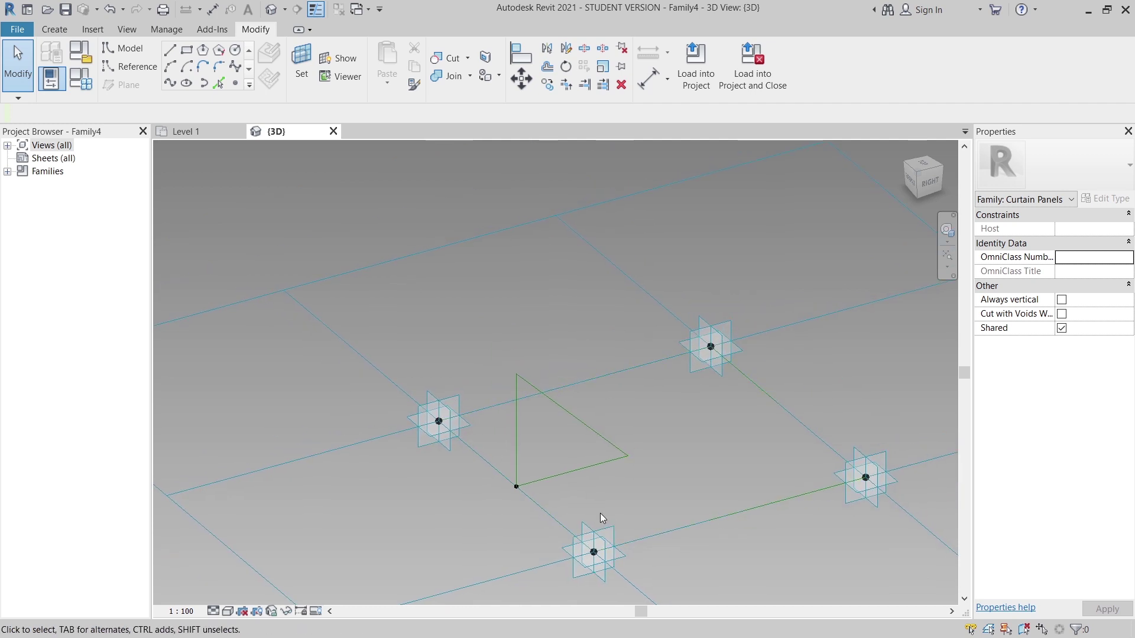
Place an aligned dimension along the triangle's horizontal base and set the view scale to 1:2
click(54, 29)
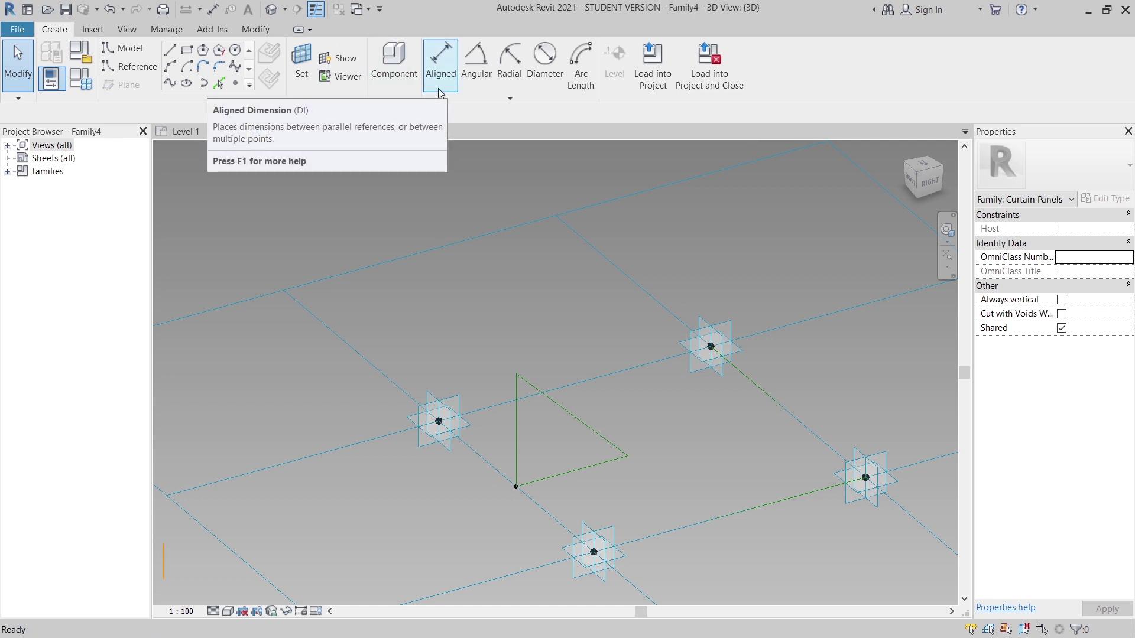
key(d)
key(i)
scroll(495, 500, up, 2)
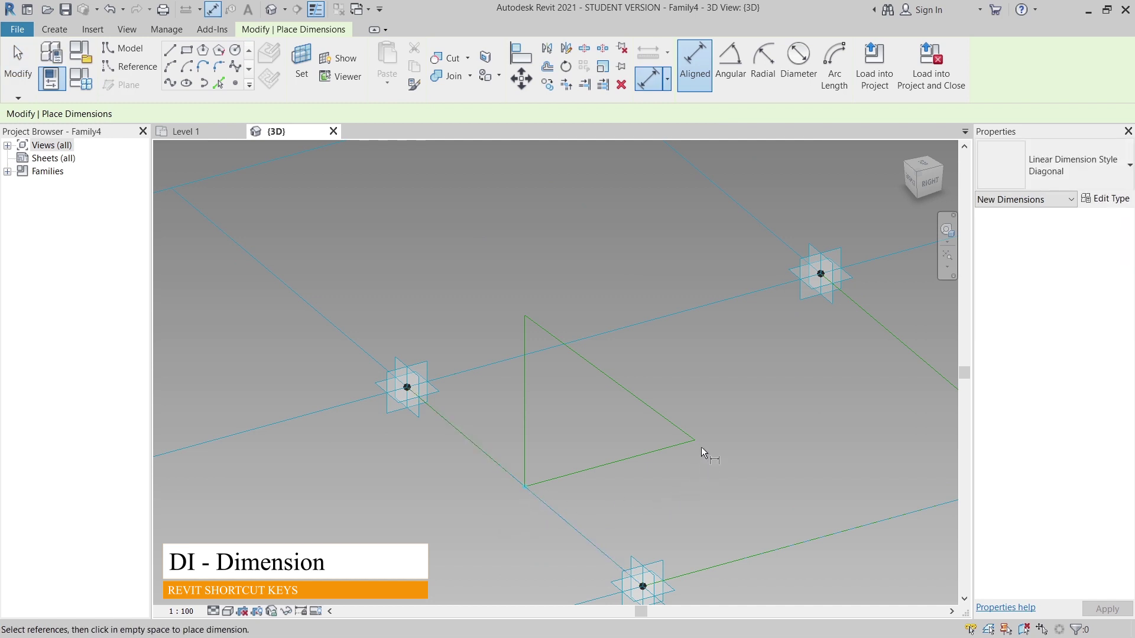
key(Tab)
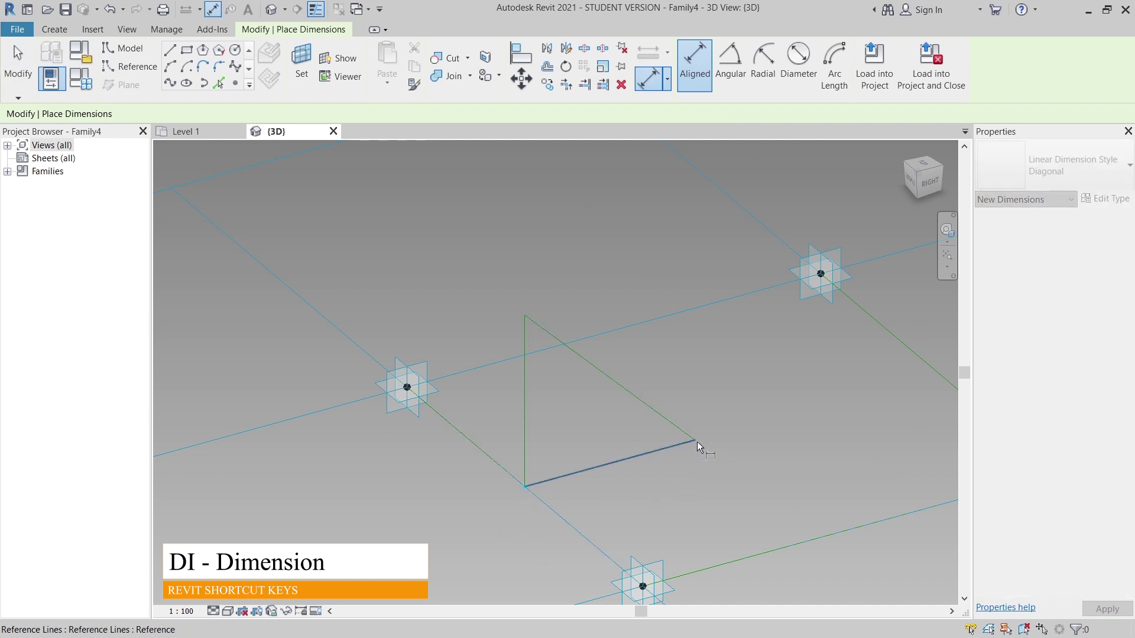
key(Tab)
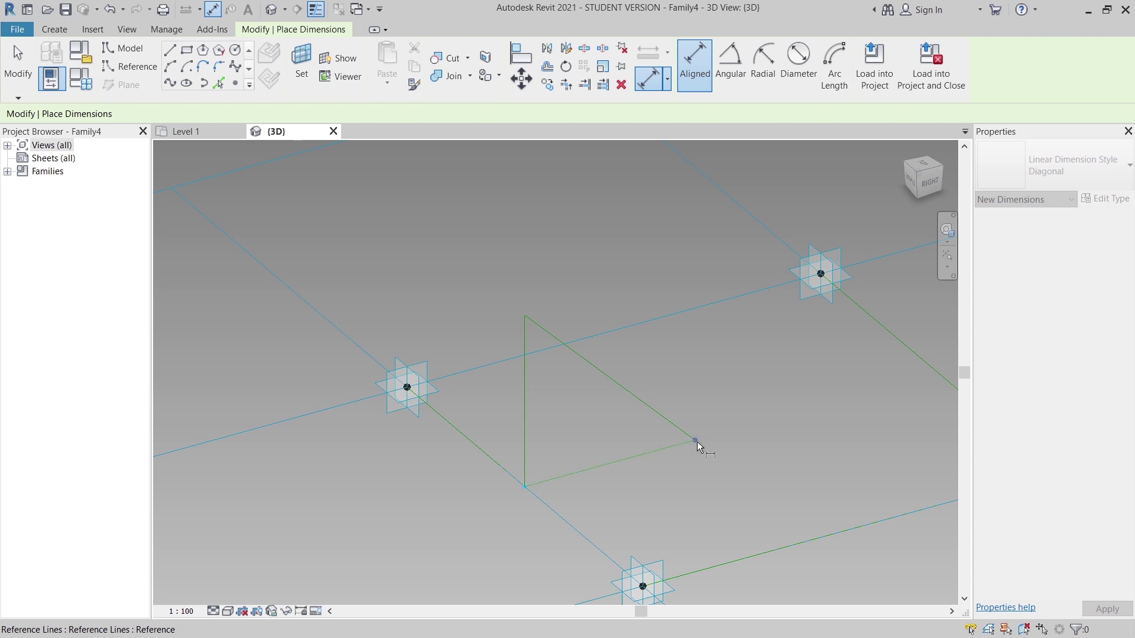
click(696, 441)
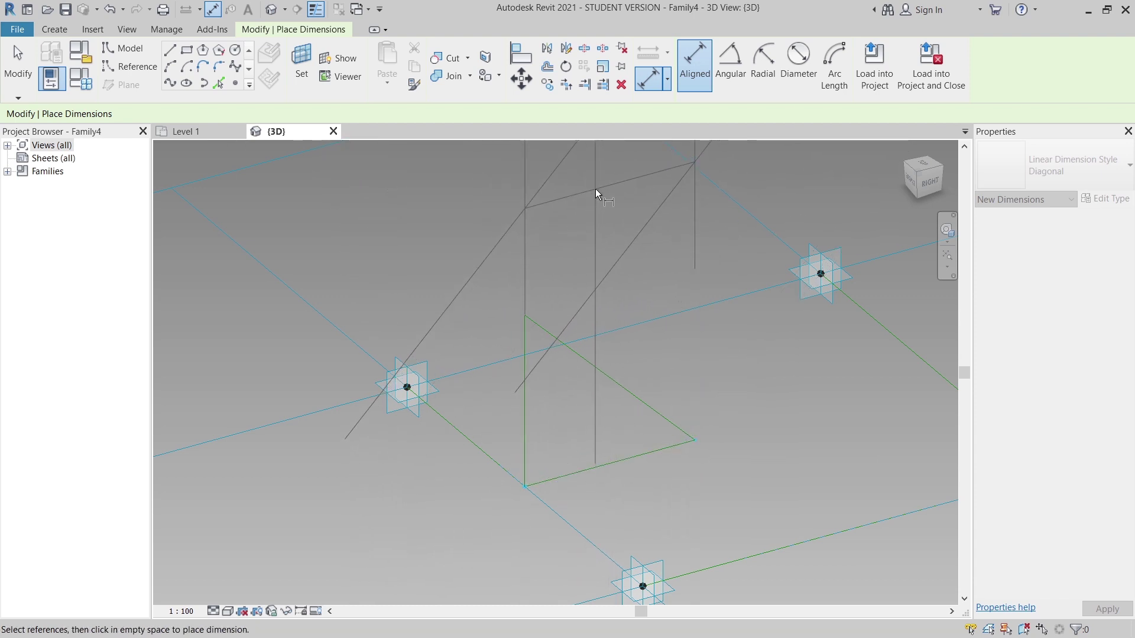
key(Escape)
click(189, 613)
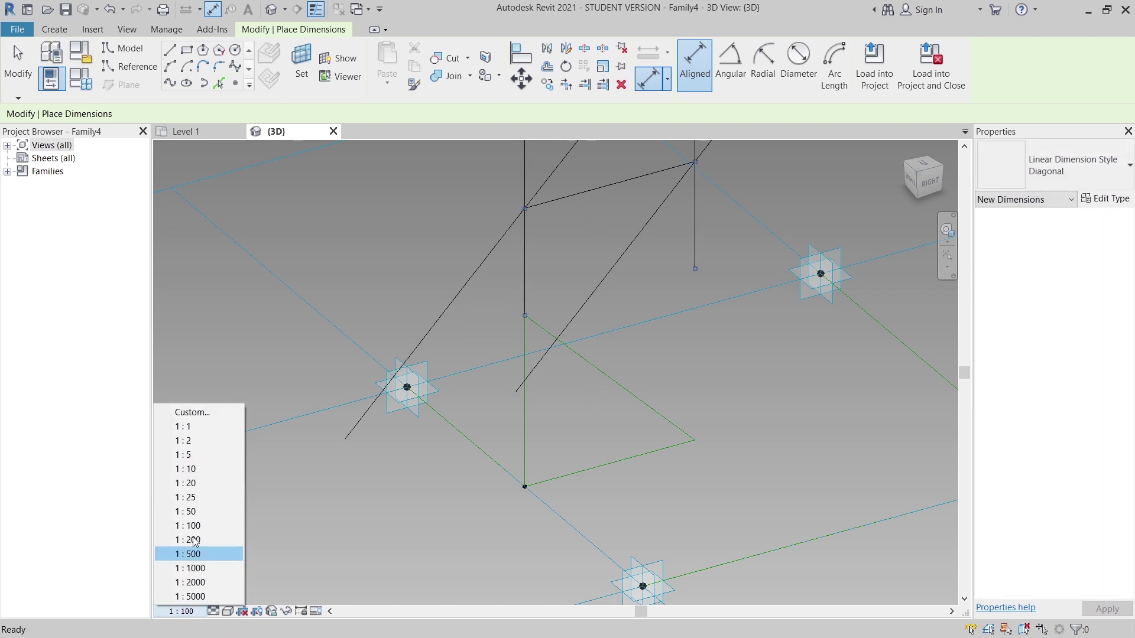
click(200, 444)
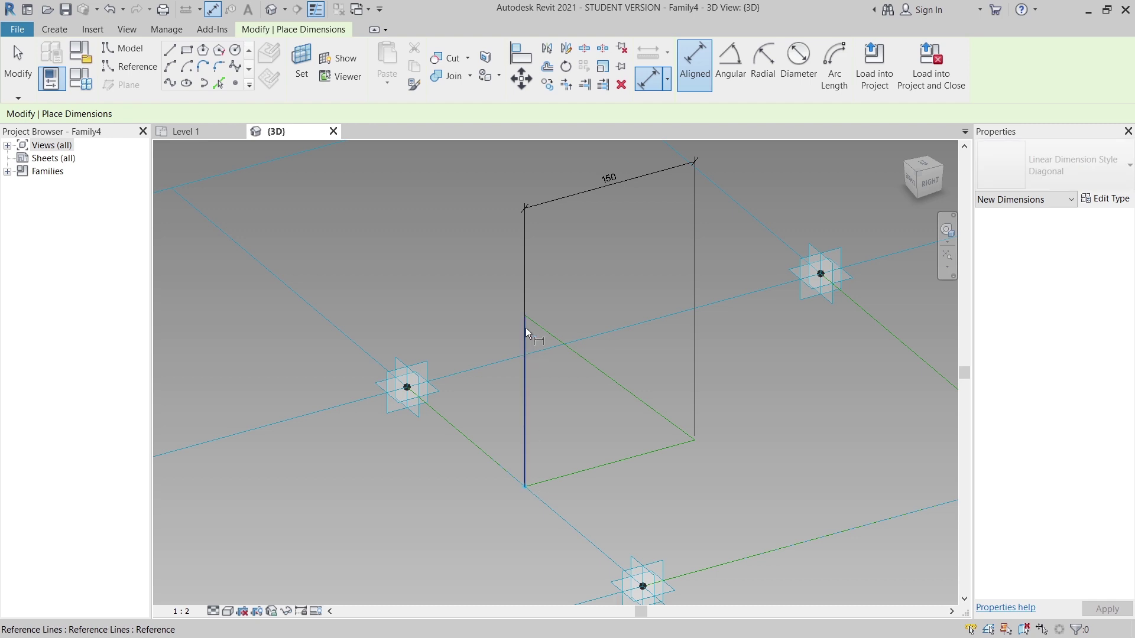
Place an aligned dimension along the triangle's vertical side, offset outside the triangle
scroll(524, 321, up, 4)
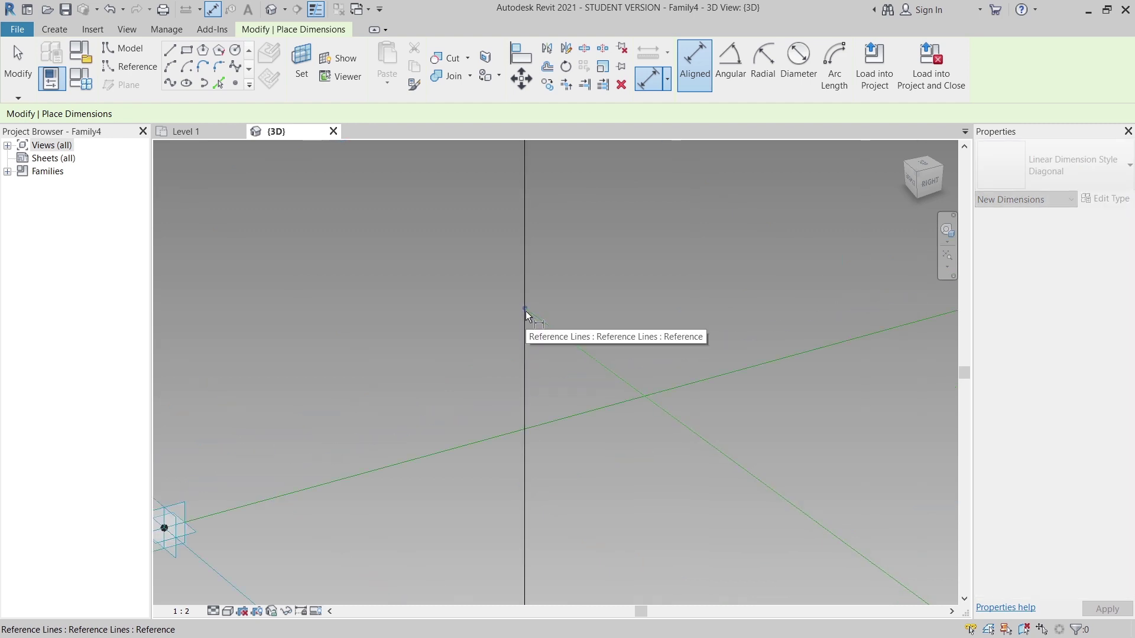
scroll(525, 311, up, 3)
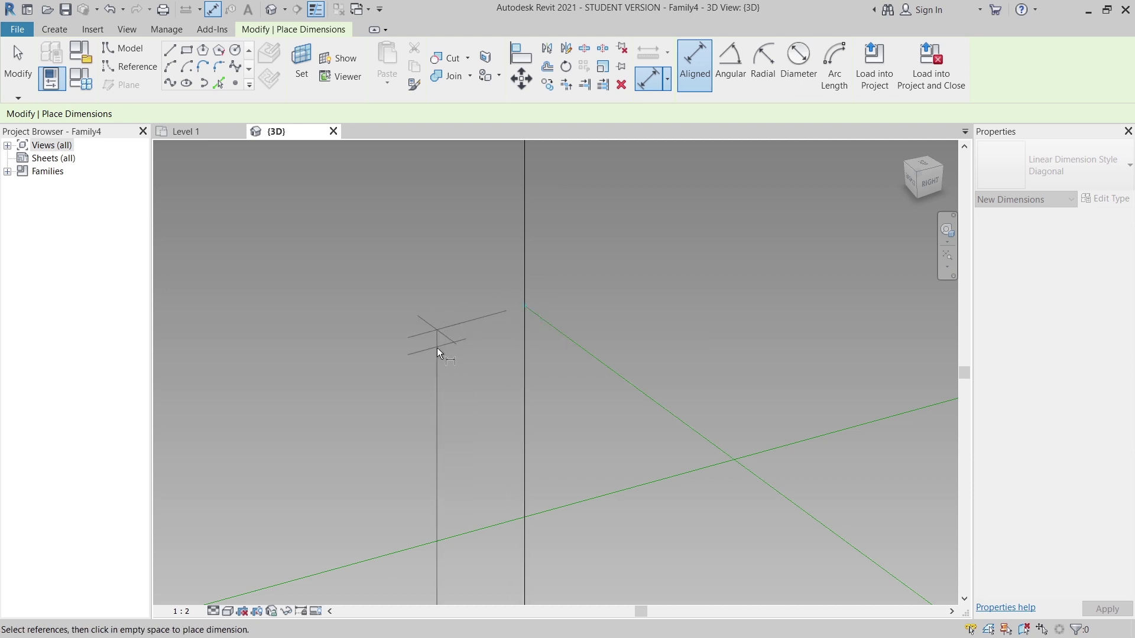
scroll(438, 352, down, 5)
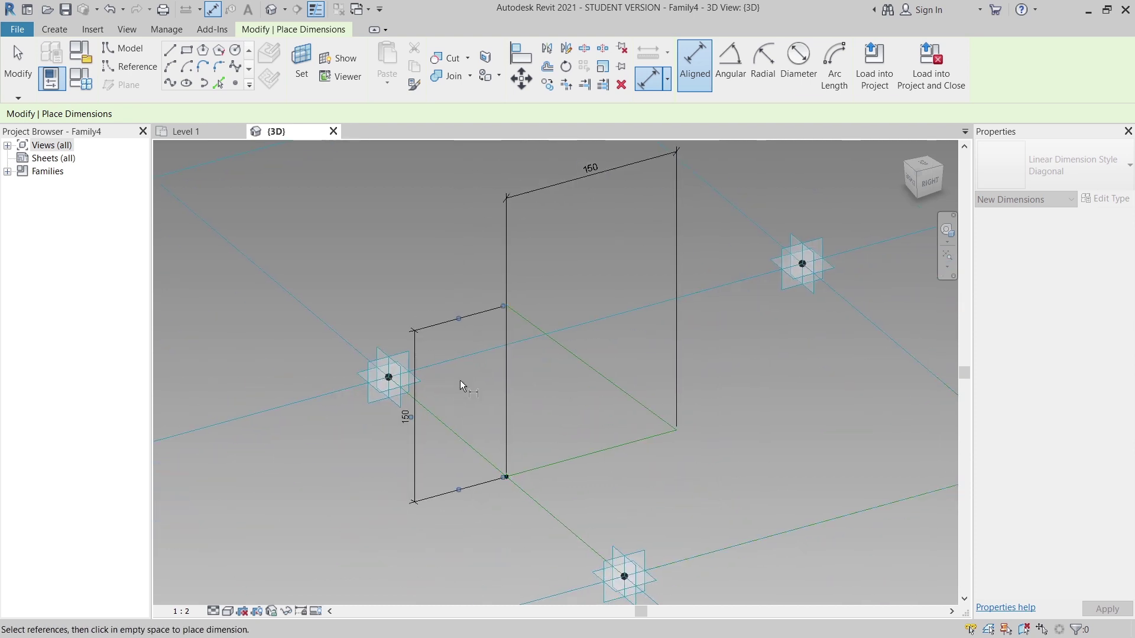
key(Escape)
key(Escape)
Label the triangle's horizontal base dimension with a new family type parameter named Height
shift+middle_drag(459, 392, 597, 502)
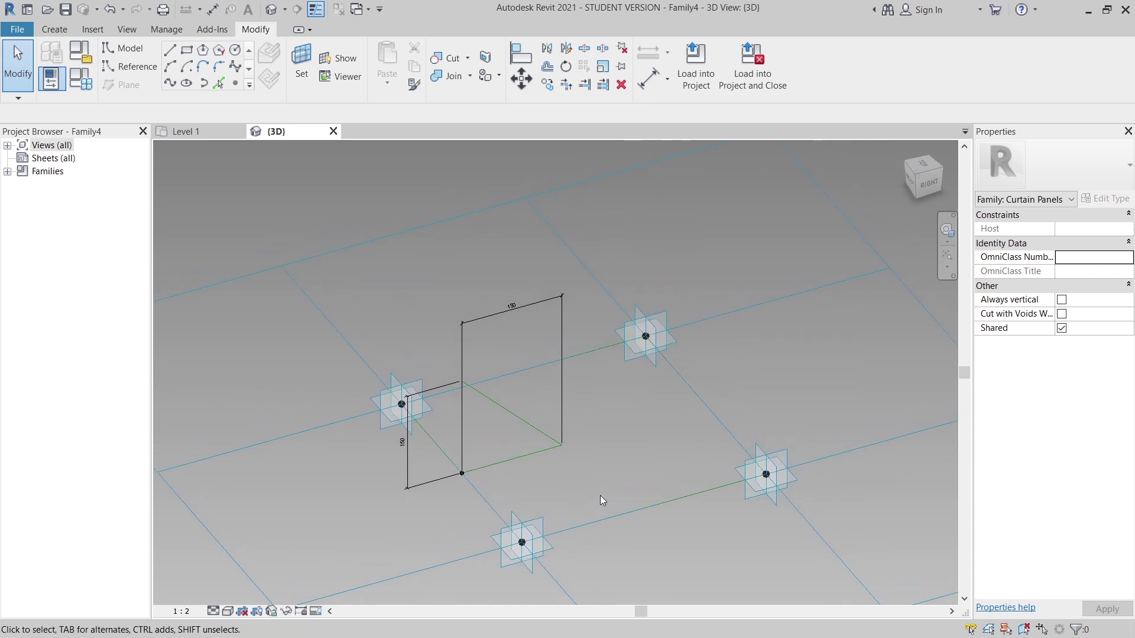
click(517, 315)
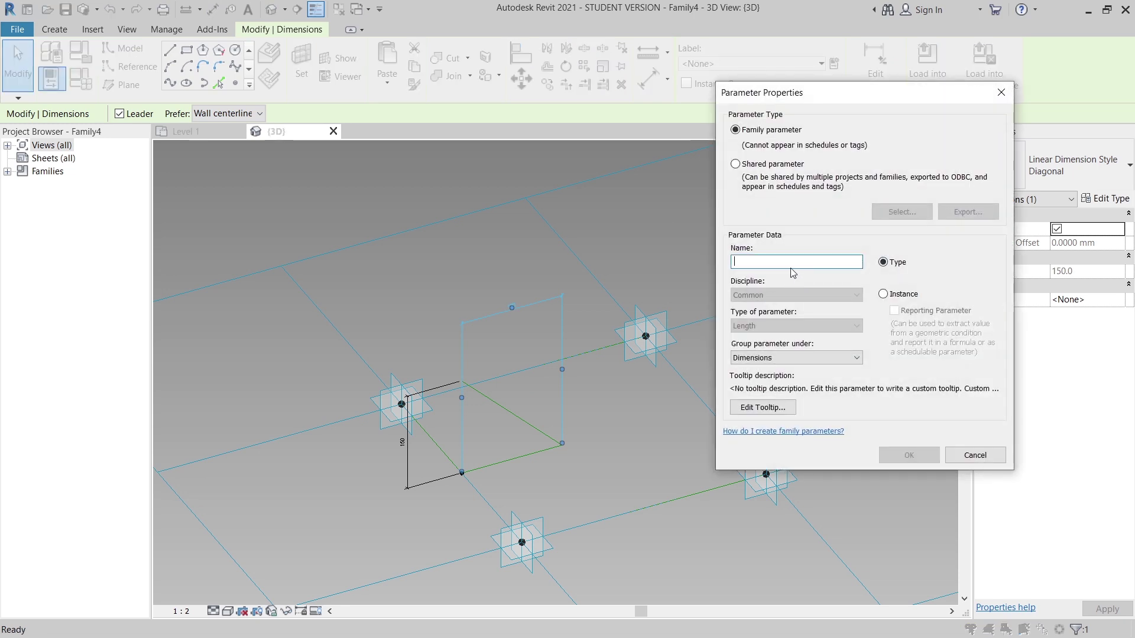
text(Height)
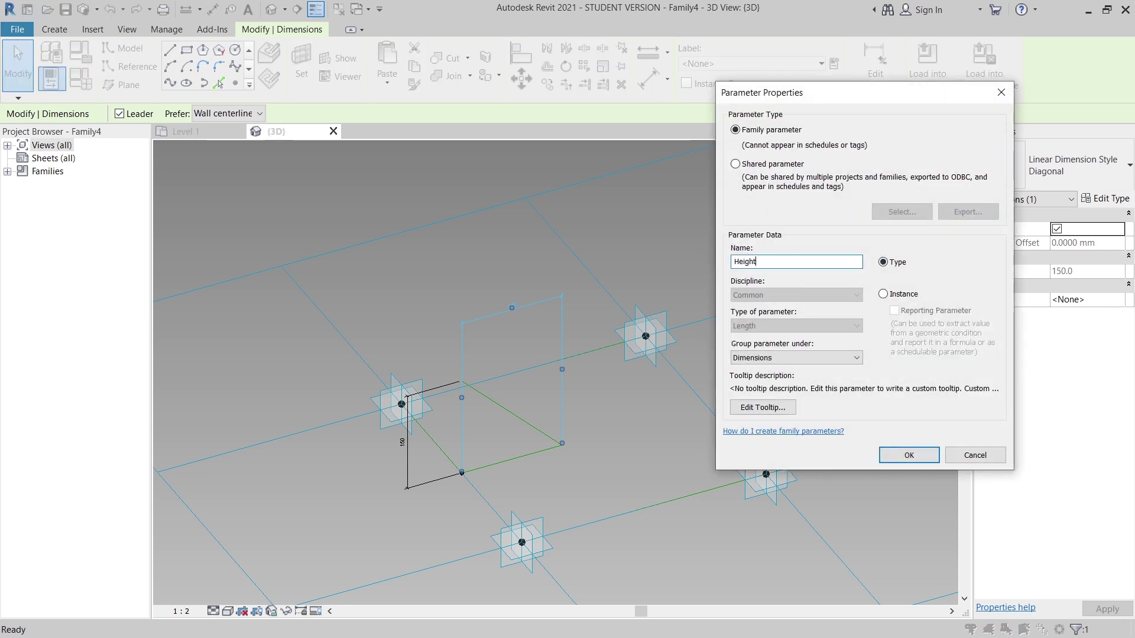
key(Return)
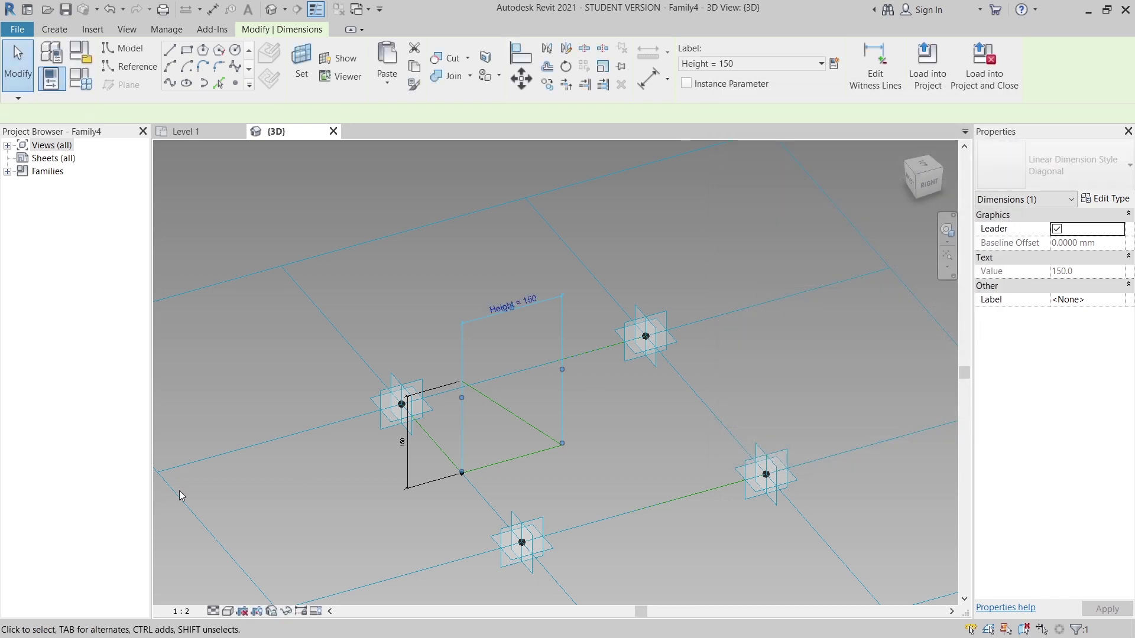
Label the triangle's vertical side dimension with a new family type parameter named Offset
click(438, 481)
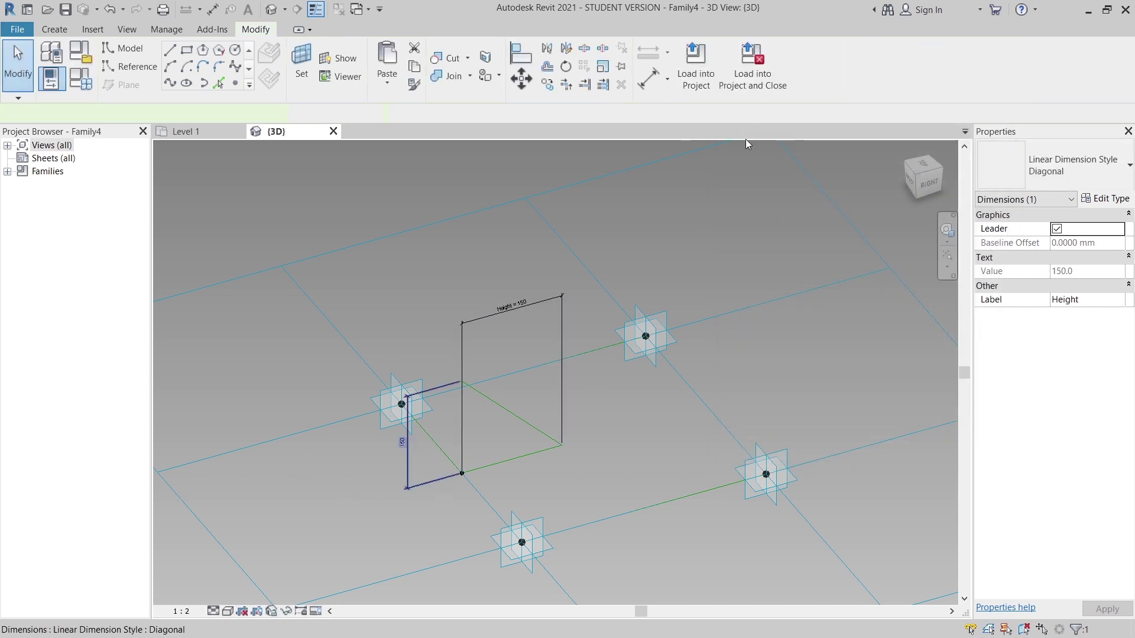
click(834, 64)
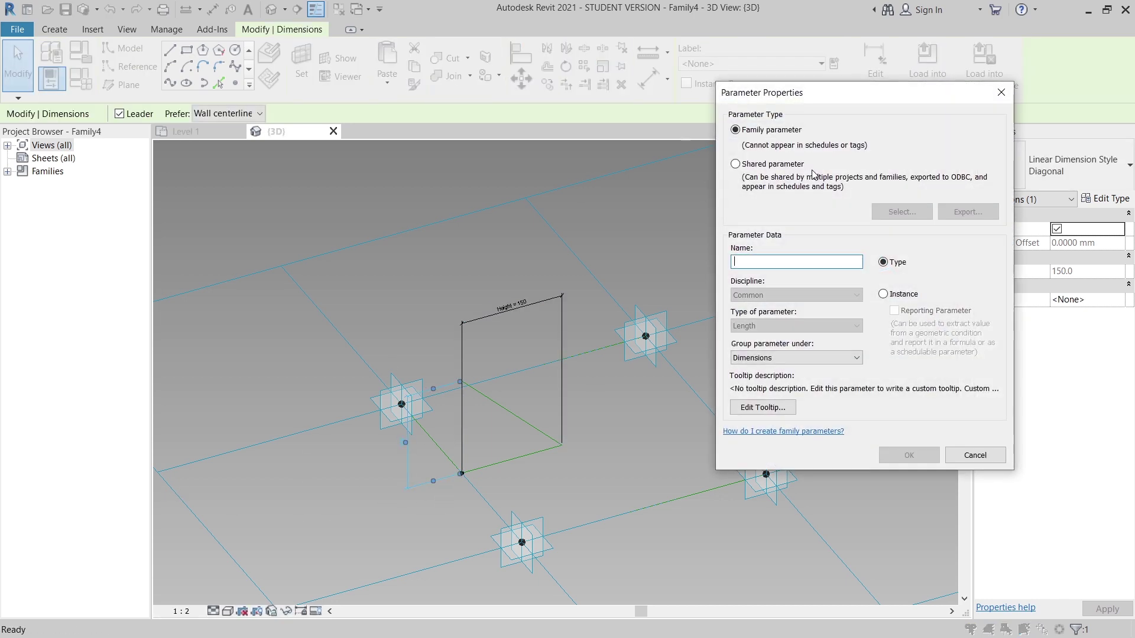
text(Offset)
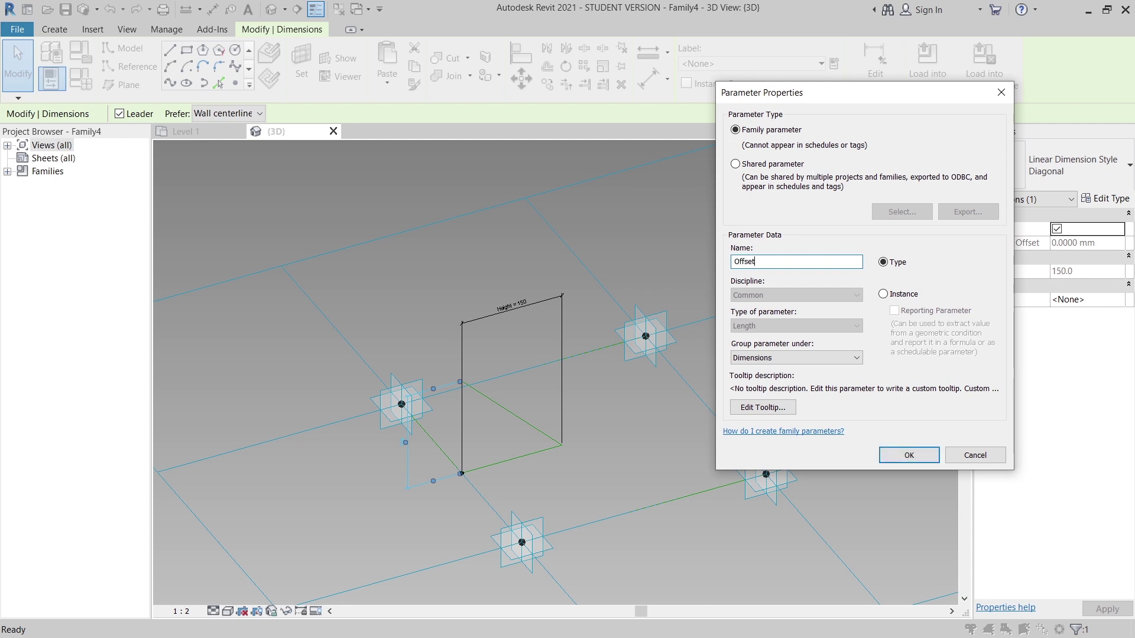
key(Return)
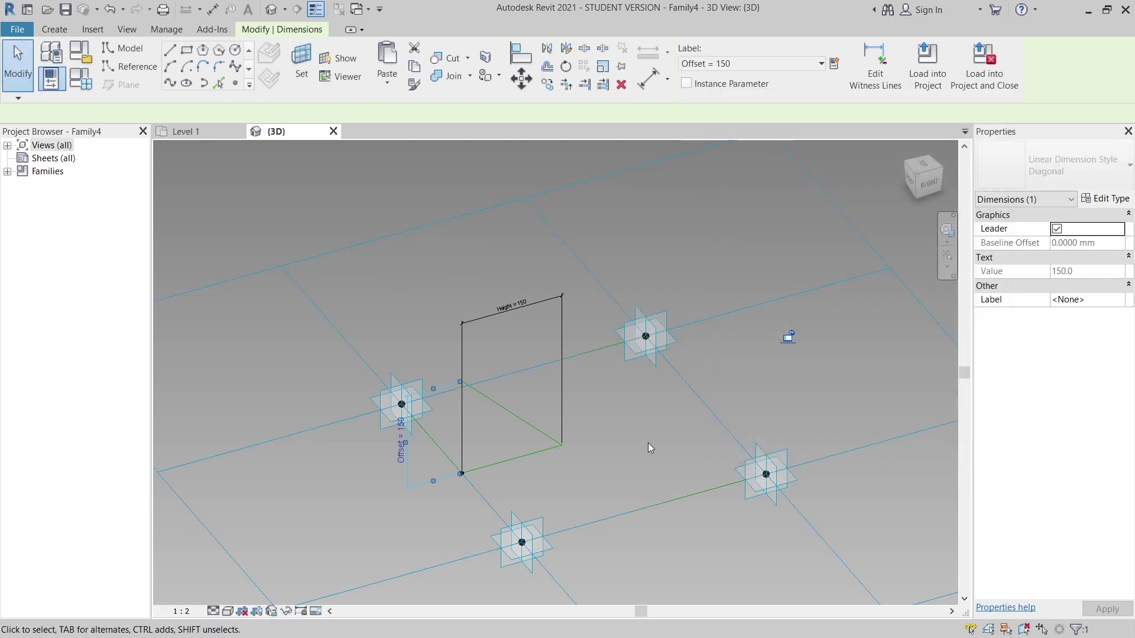
click(636, 466)
Create a solid form from the triangular profile and the four reference lines joining the adaptive points
shift+middle_drag(635, 466, 541, 503)
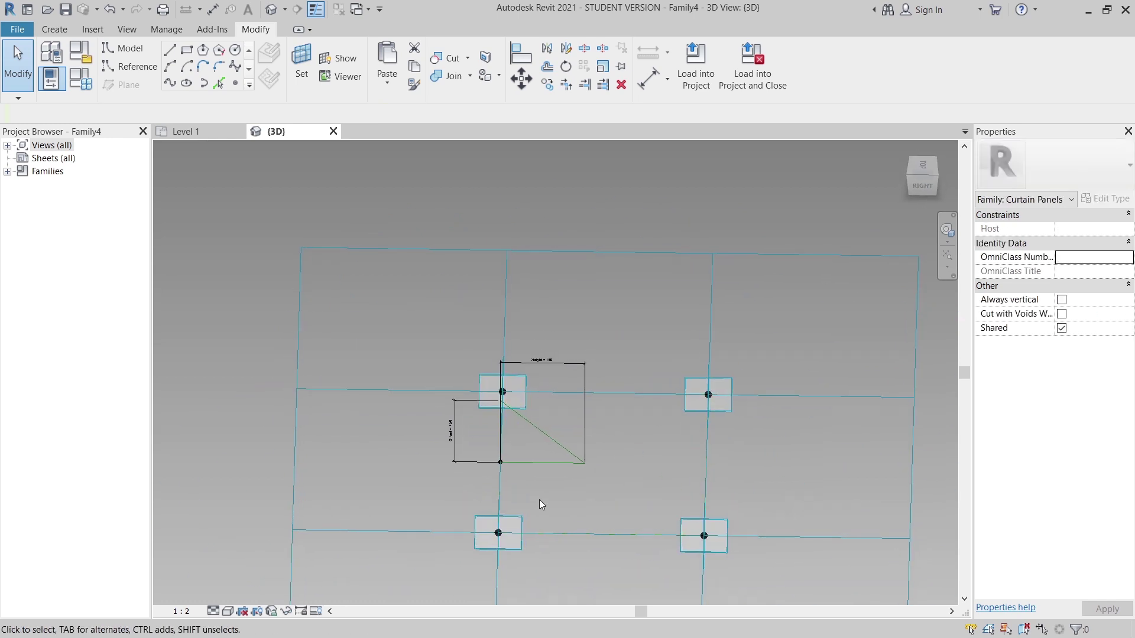
click(536, 469)
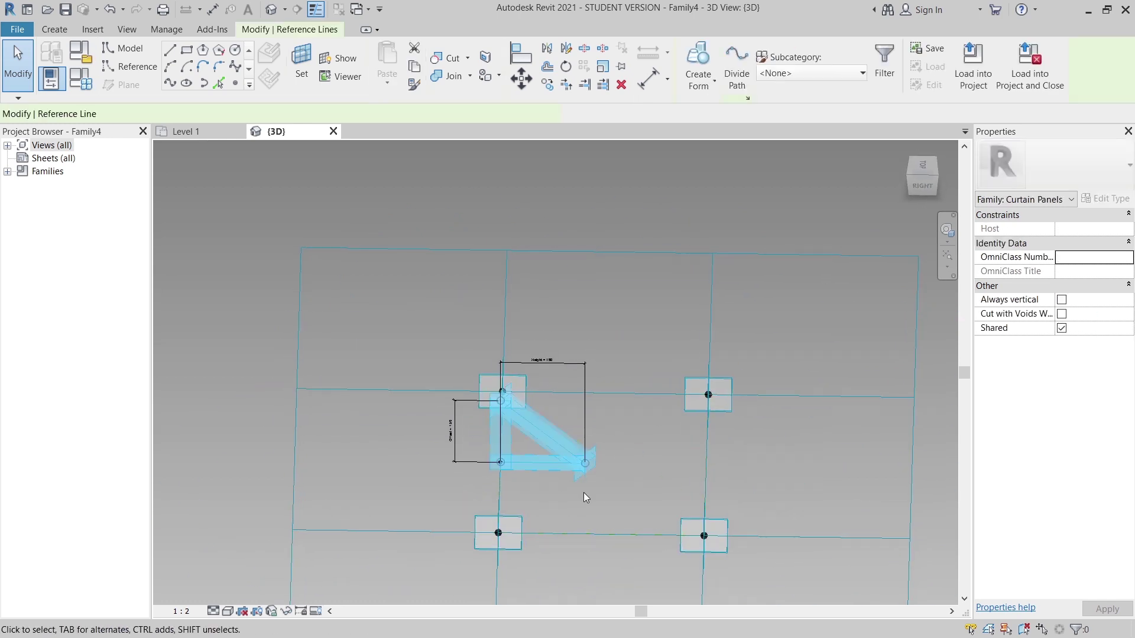
ctrl+click(649, 396)
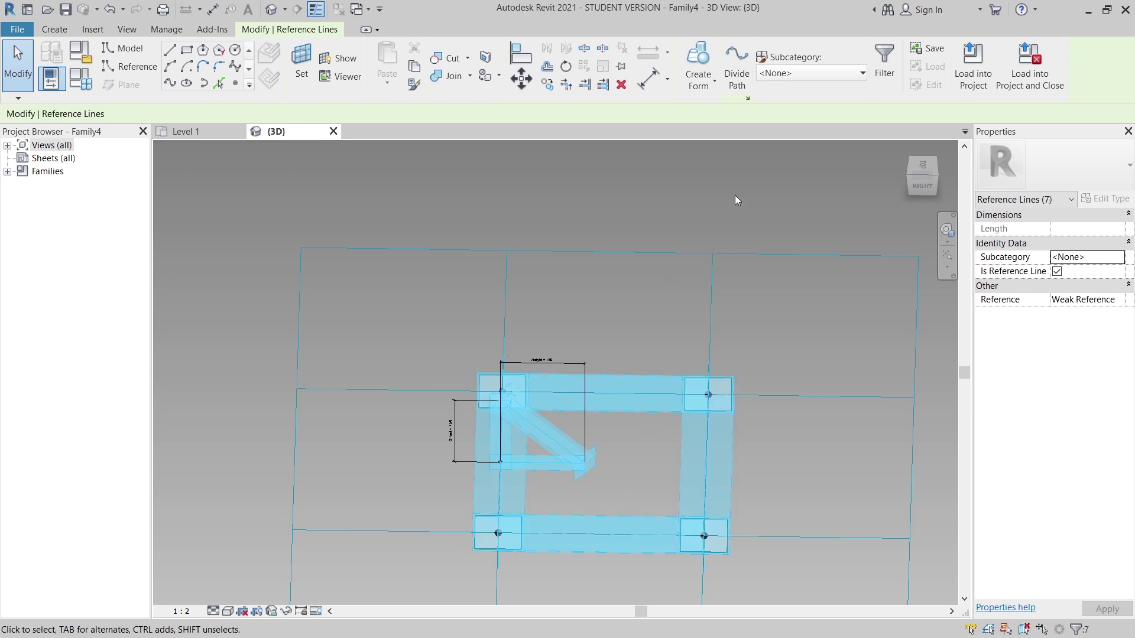
click(693, 89)
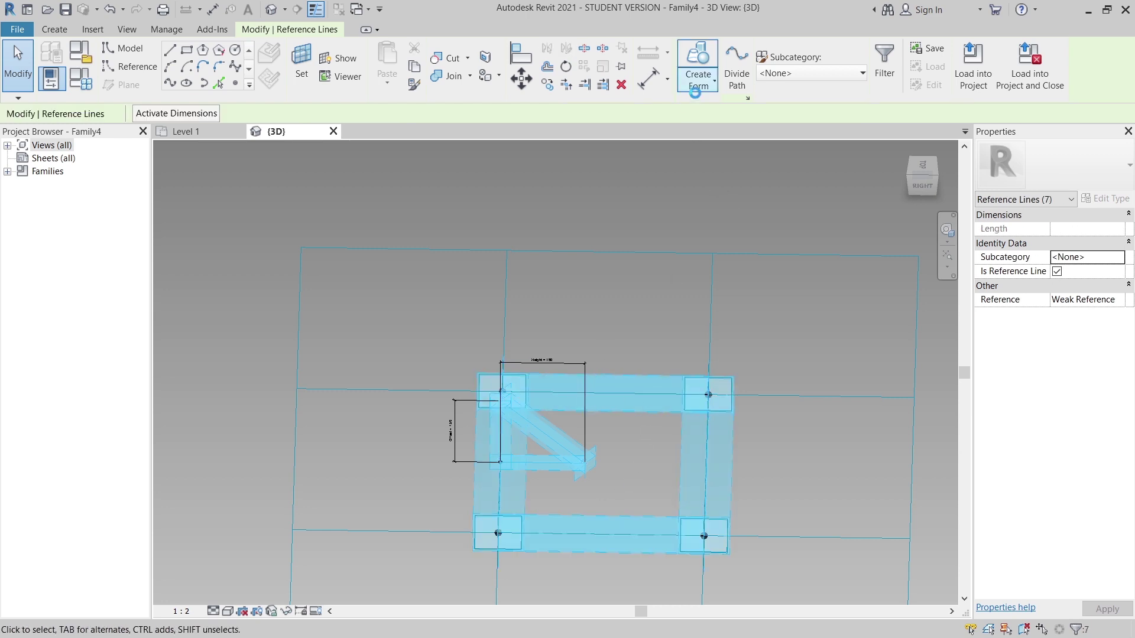
click(695, 118)
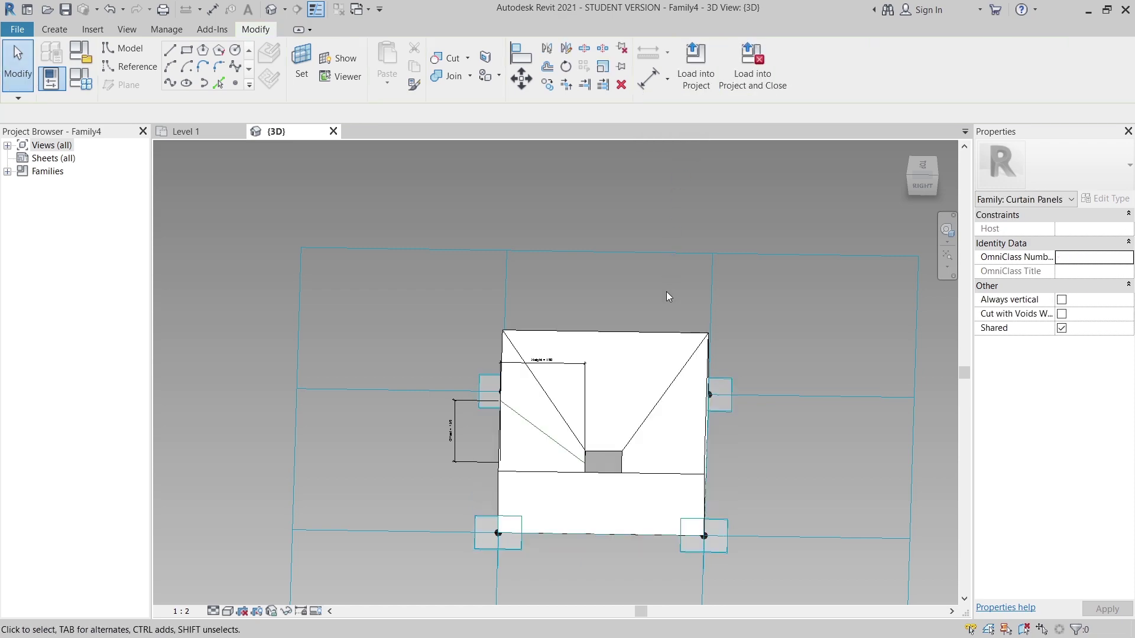
Filter a selection of everything to Curtain Panels only and associate the form's material with a new type parameter named Material Pattern
shift+middle_drag(665, 292, 628, 283)
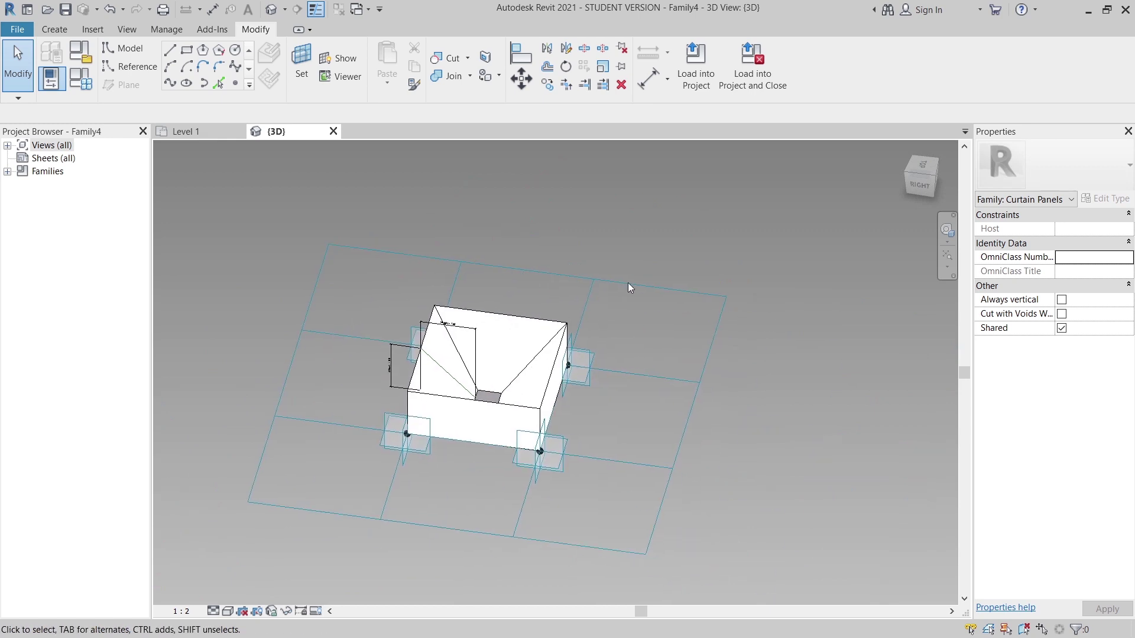
drag(737, 189, 315, 538)
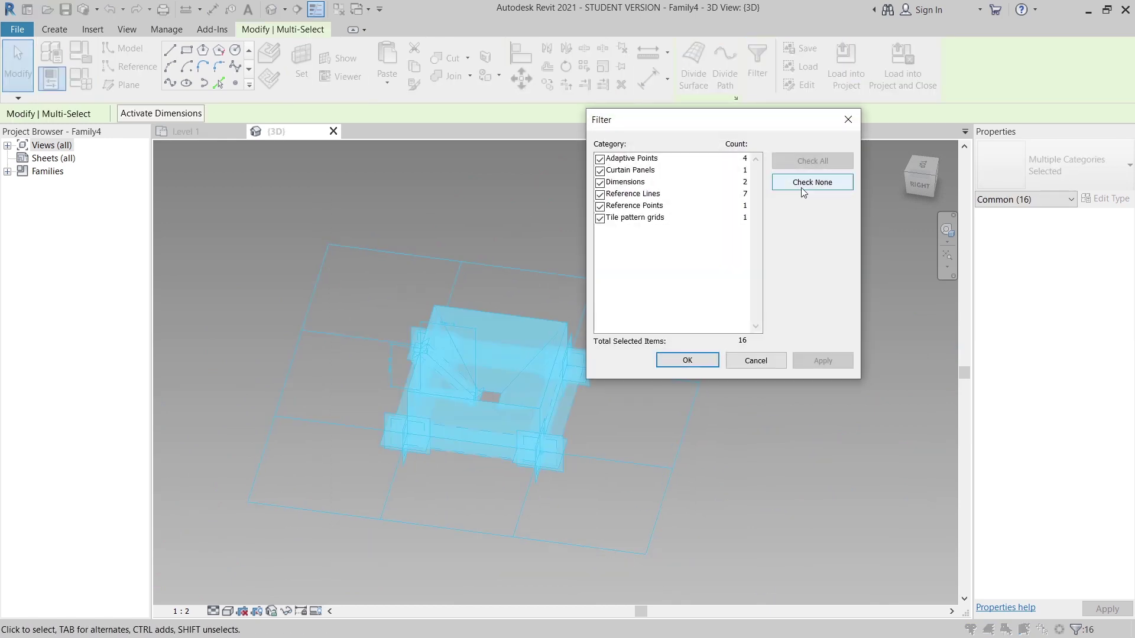
click(812, 182)
click(600, 171)
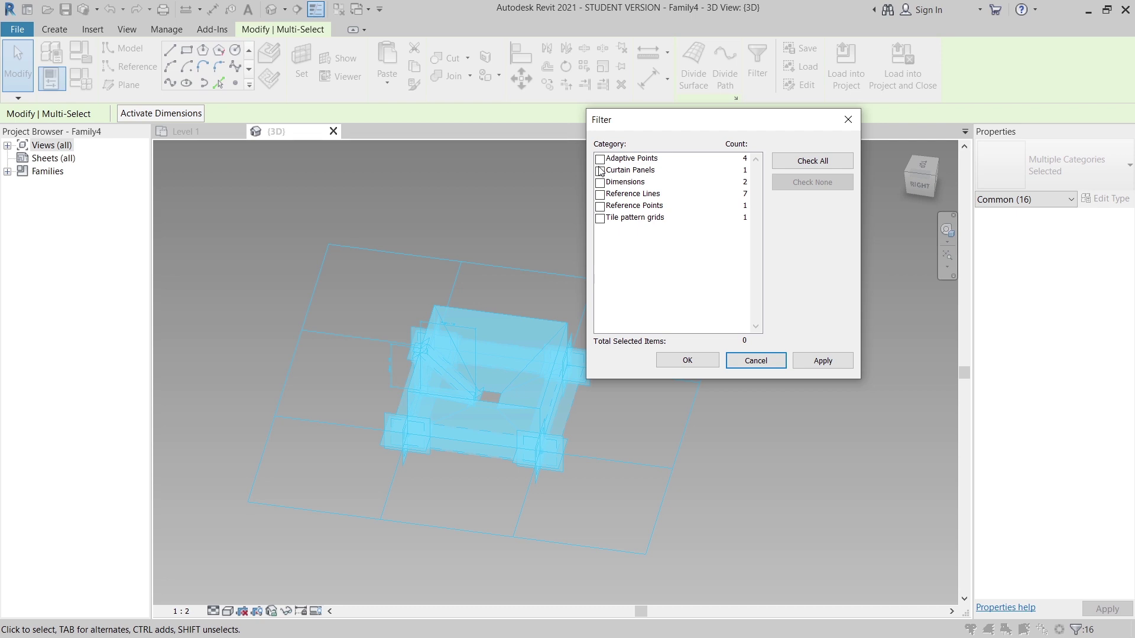
click(821, 361)
click(687, 360)
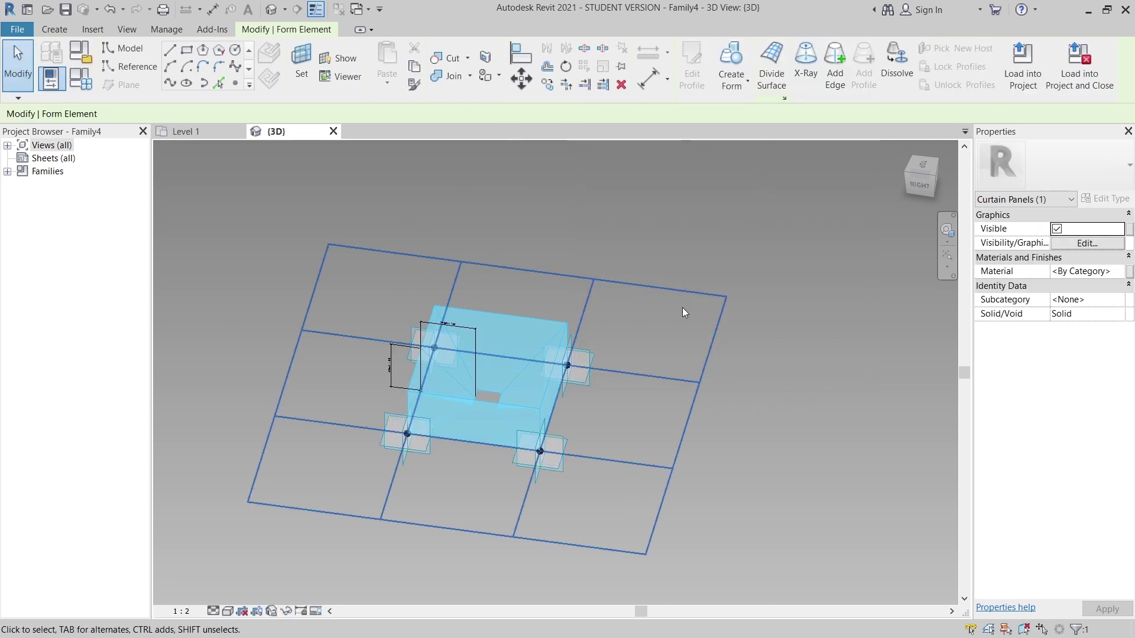
click(1129, 271)
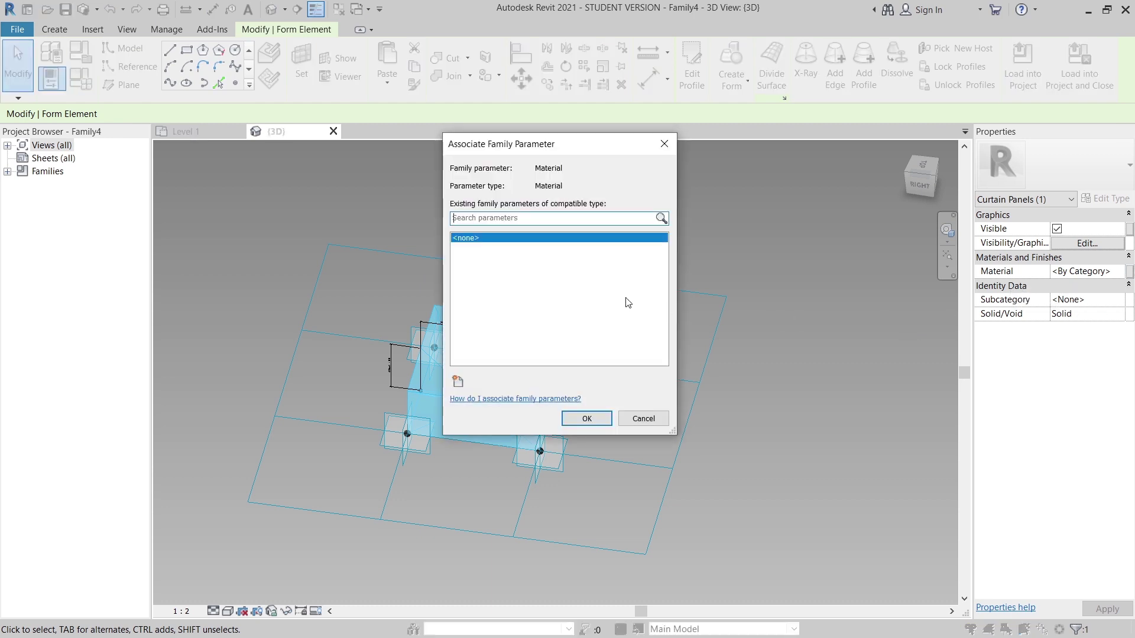
click(458, 381)
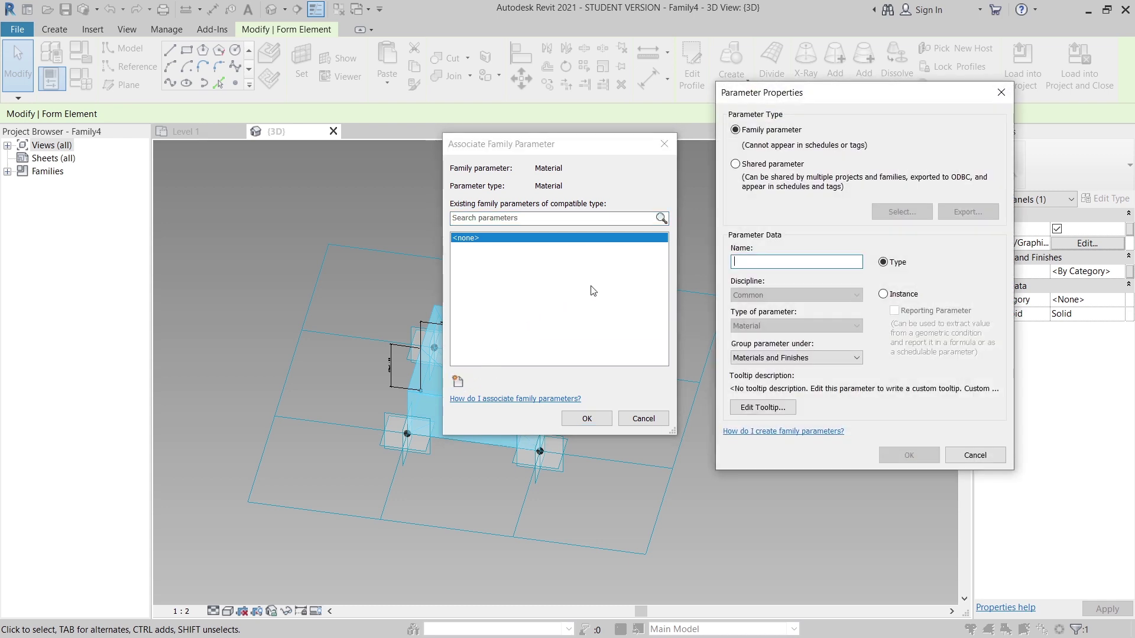
text(Material Pattern)
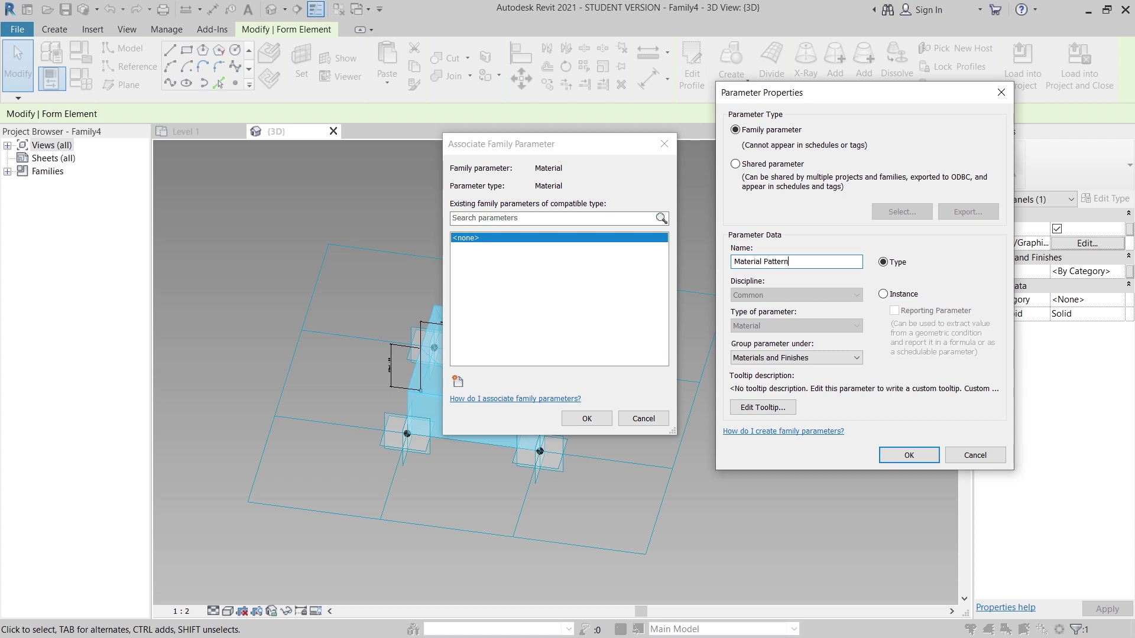
key(Return)
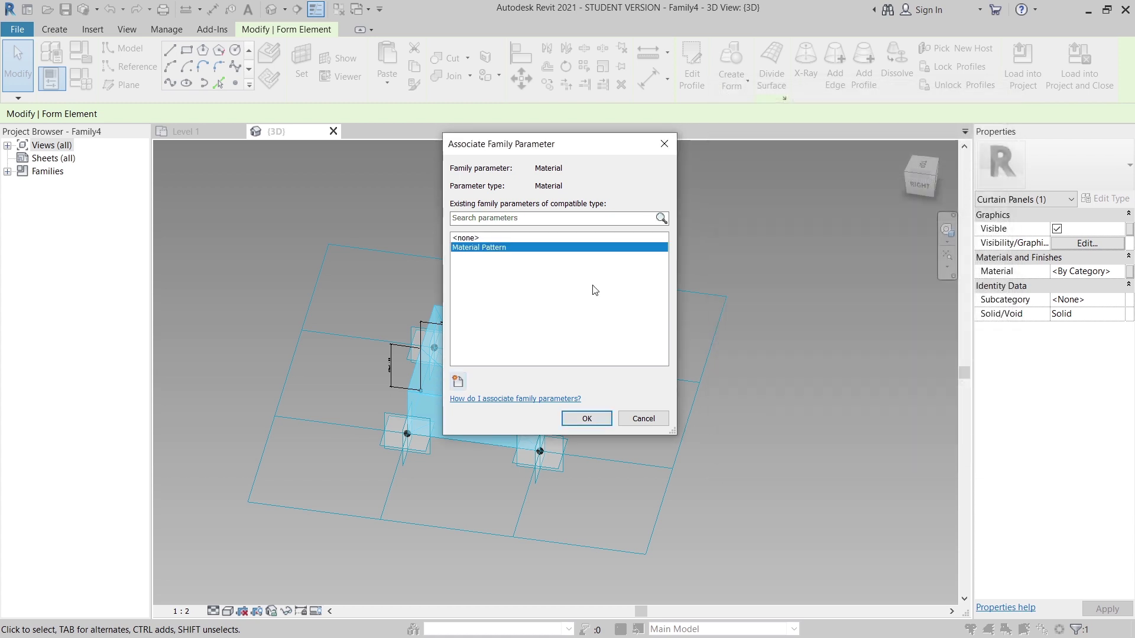
click(611, 419)
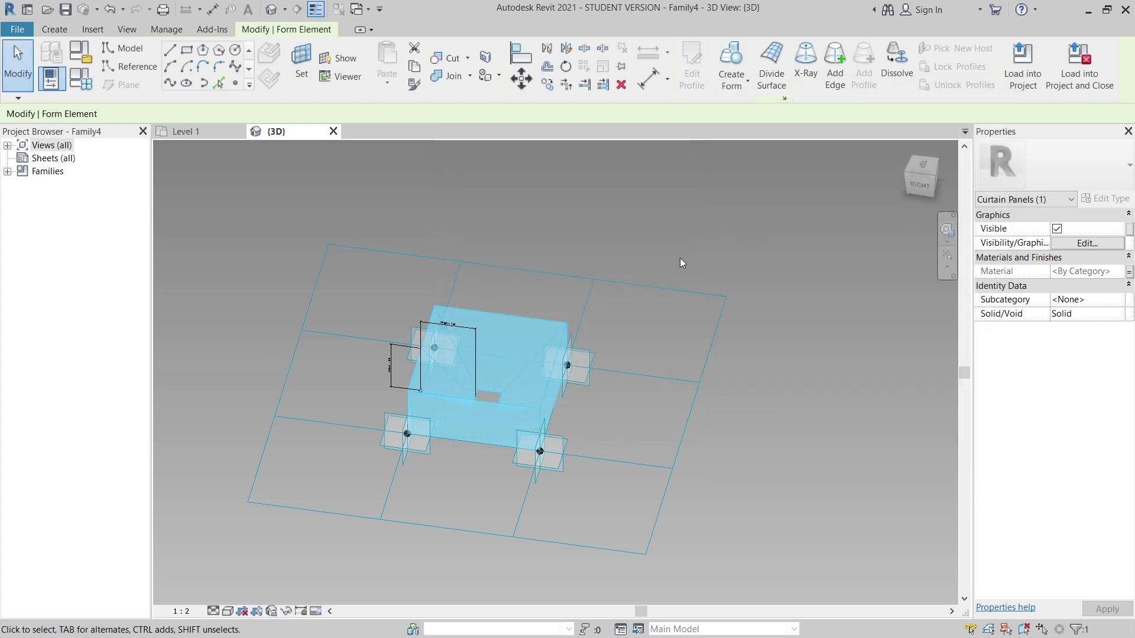
In the family types, create a new material named white Paint for the Material Pattern parameter
click(80, 77)
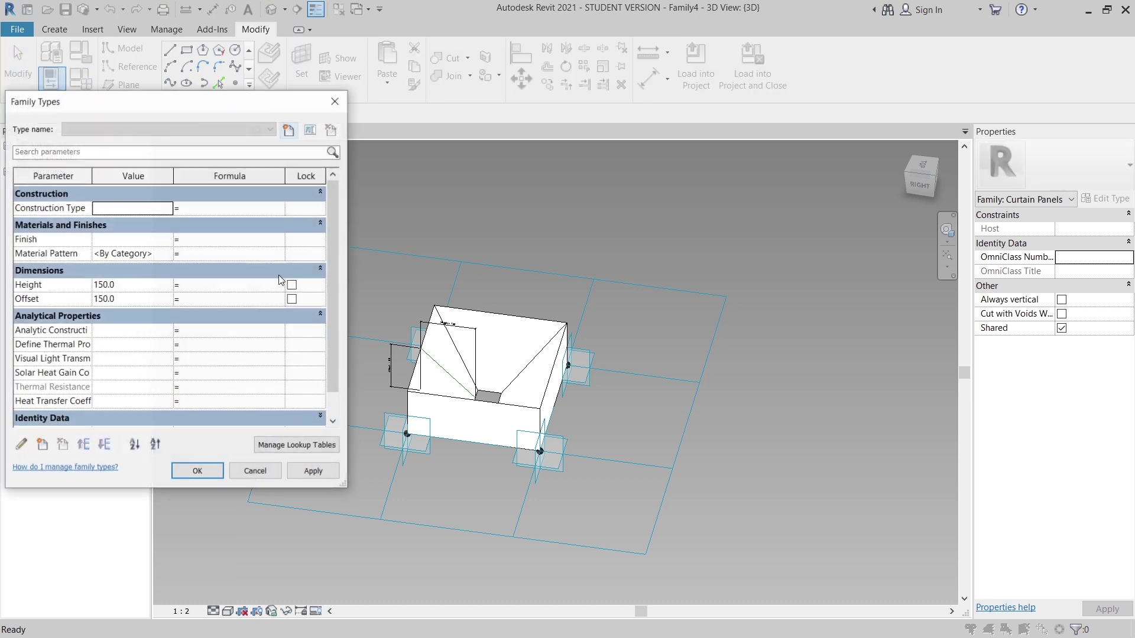
drag(216, 114, 644, 96)
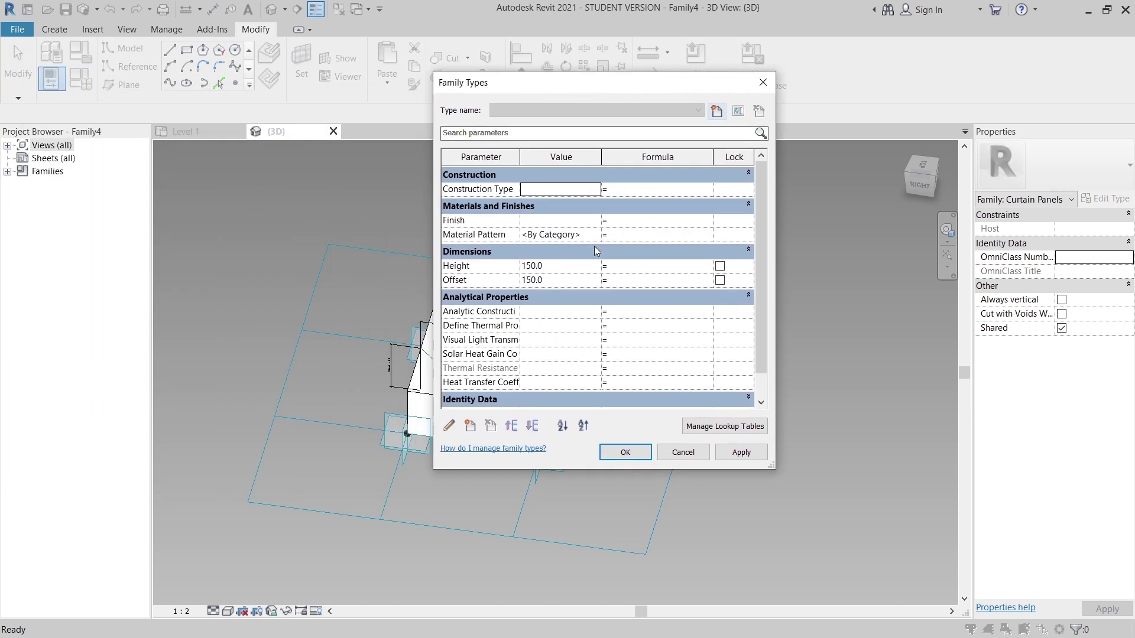
click(594, 234)
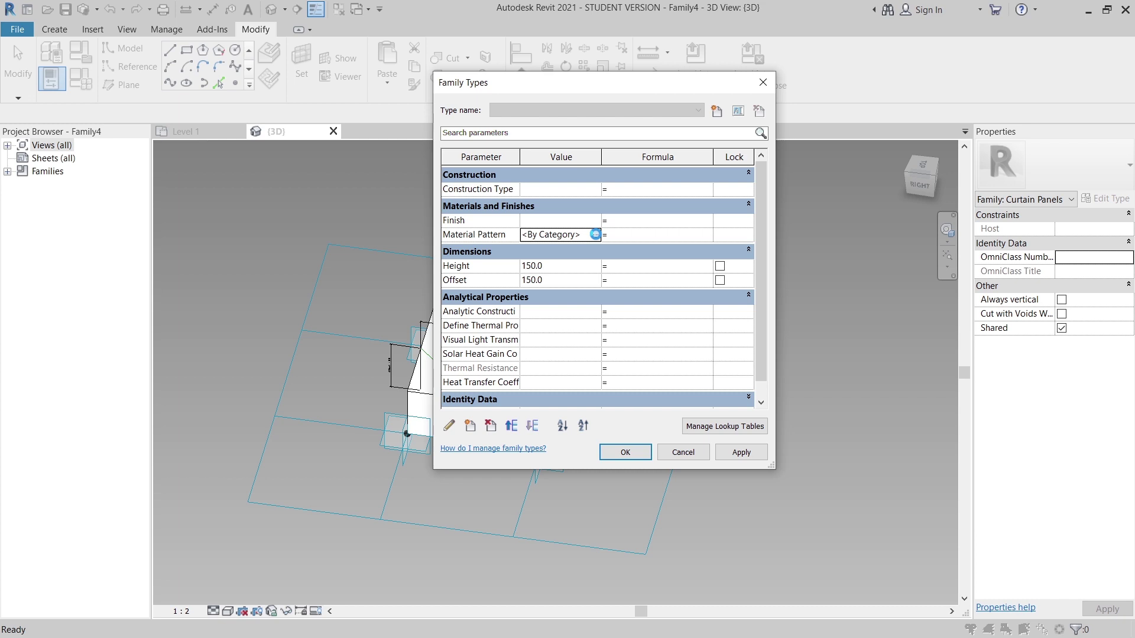
click(594, 235)
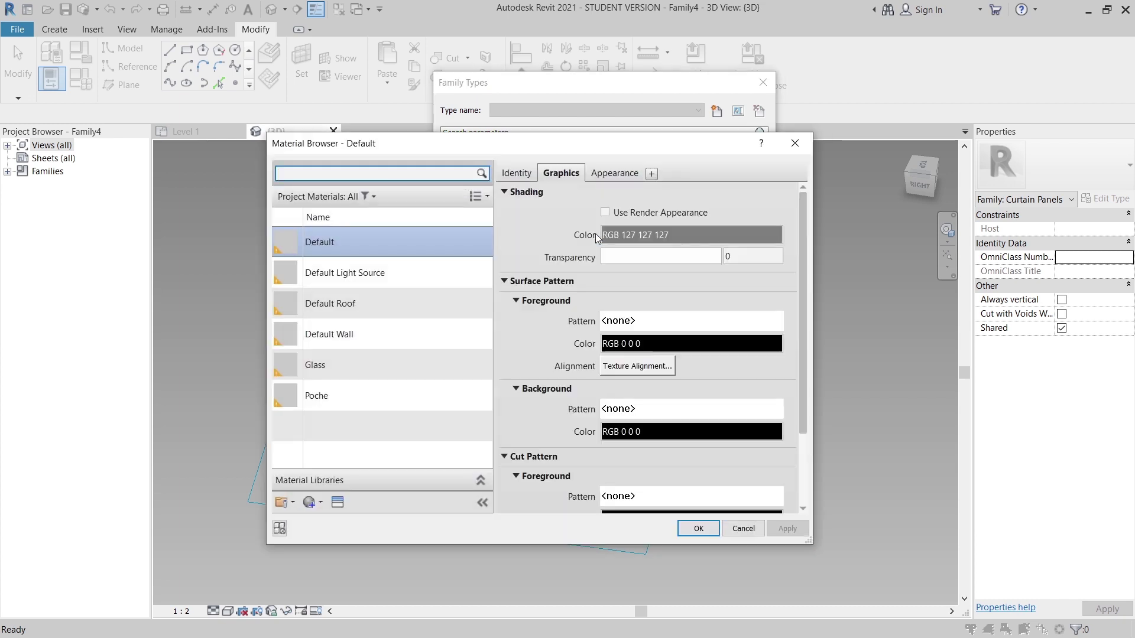
click(318, 509)
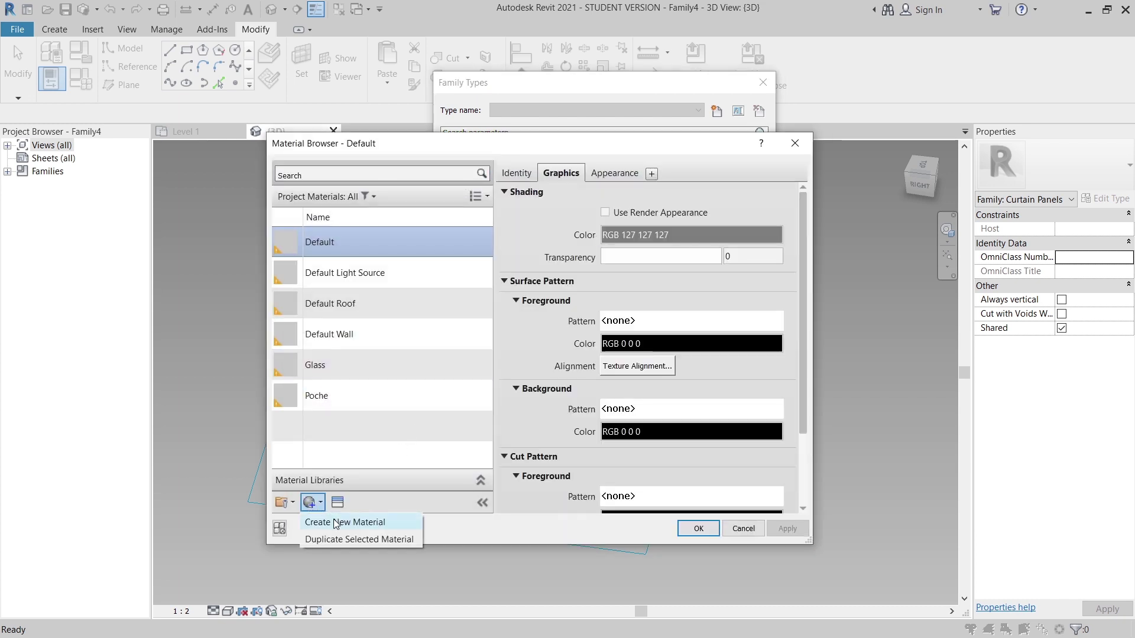
click(334, 520)
right_click(394, 304)
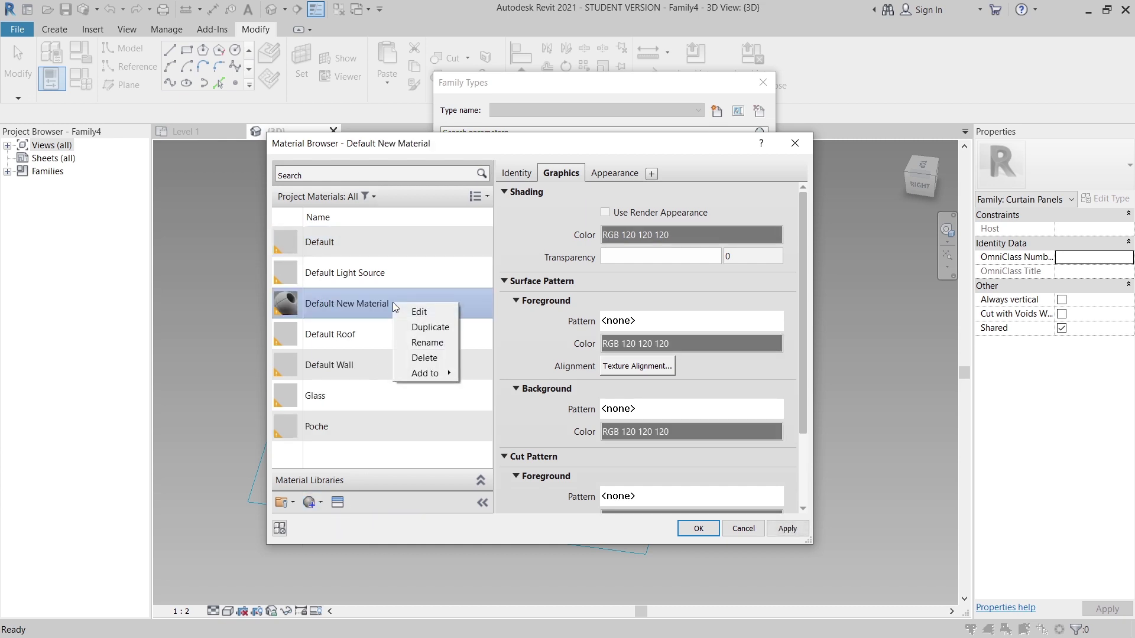
click(430, 348)
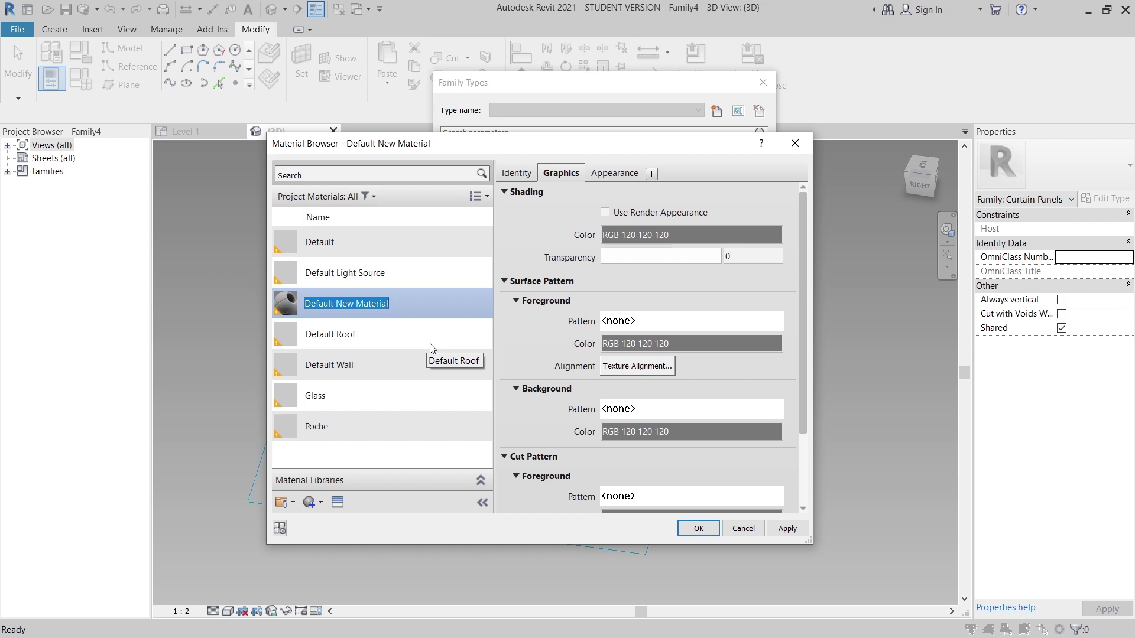
text(wht)
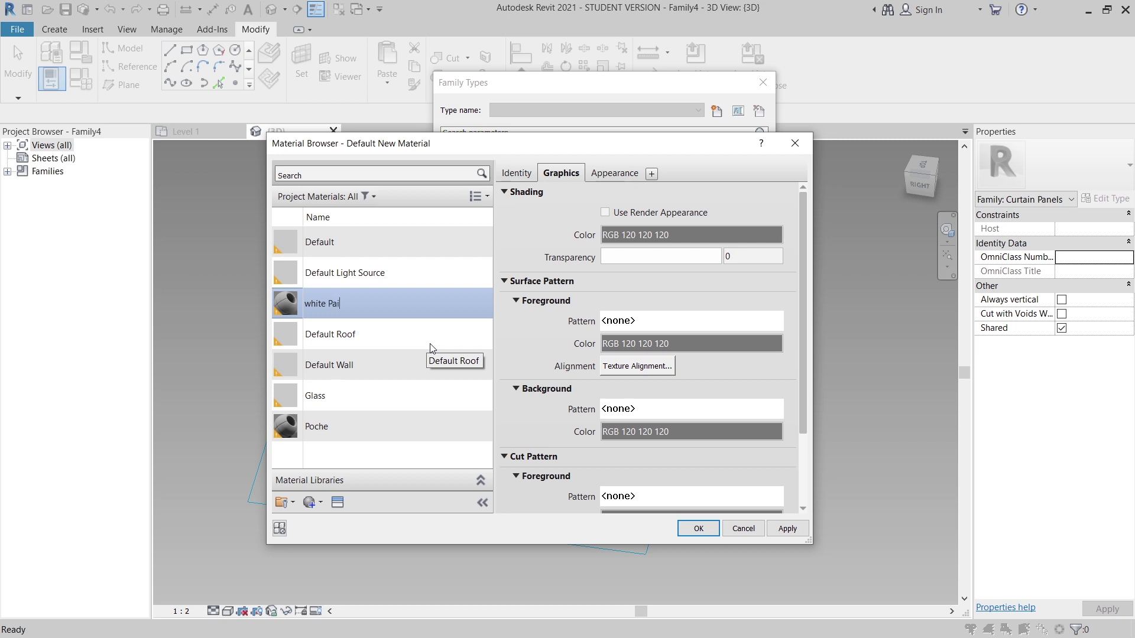
key(Return)
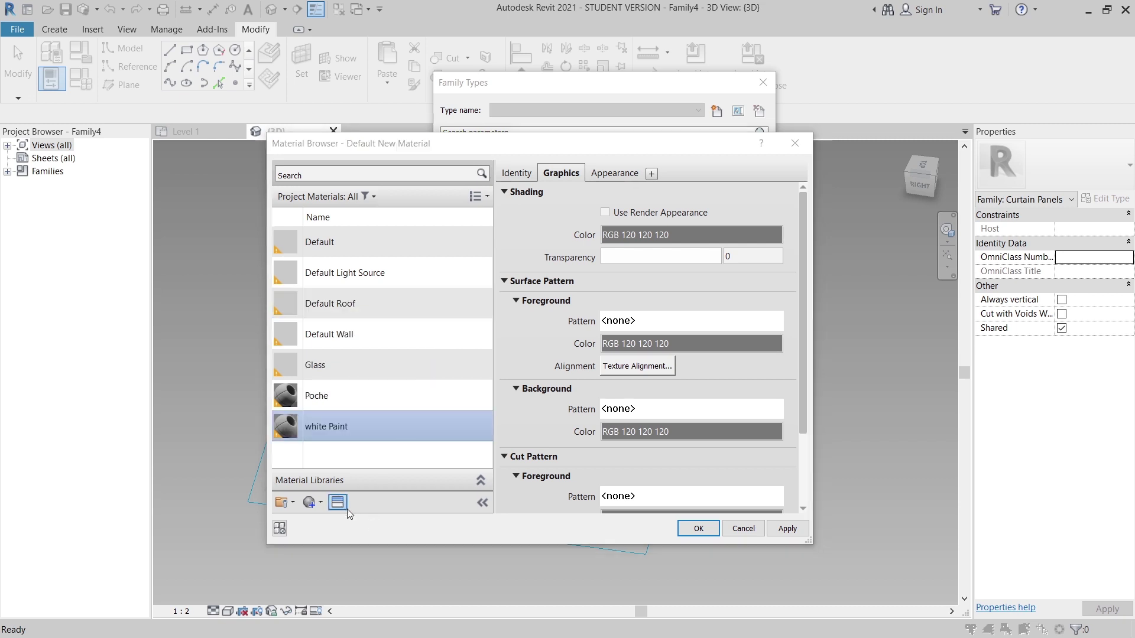
Give the white Paint material the Cool White wall paint appearance from the Appearance Library and apply it to the Material Pattern parameter
click(338, 504)
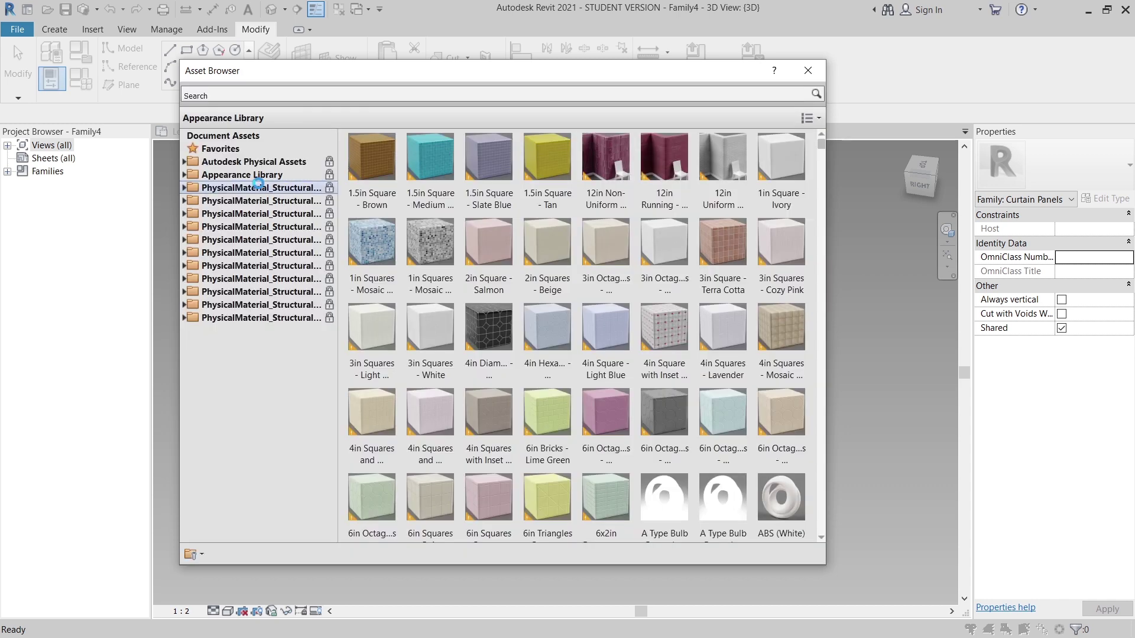
double_click(291, 176)
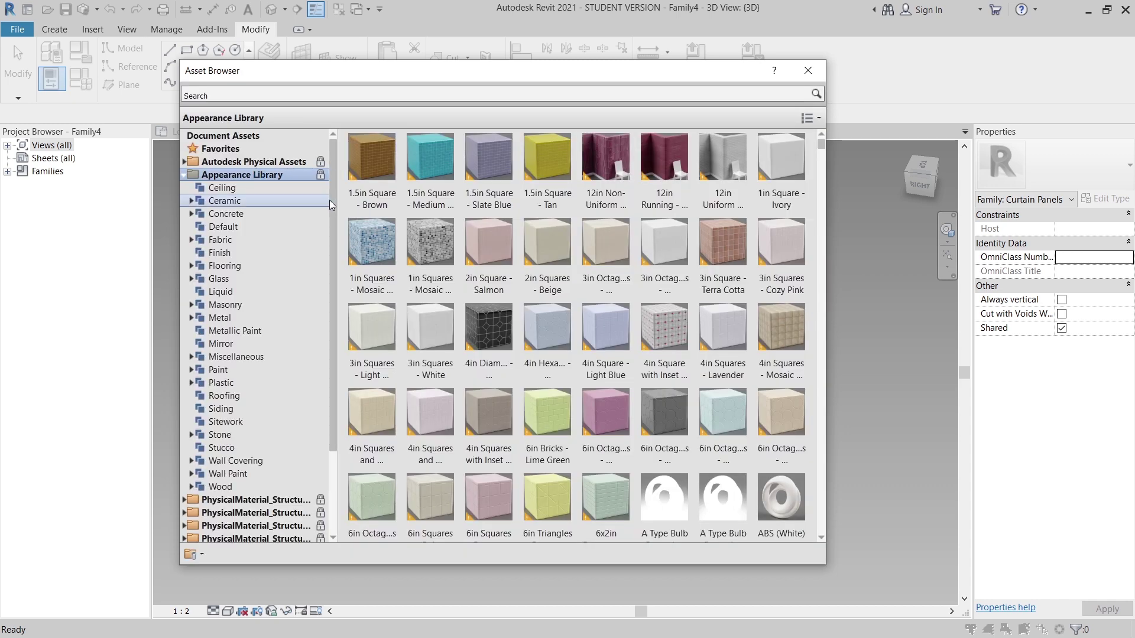
drag(328, 199, 332, 271)
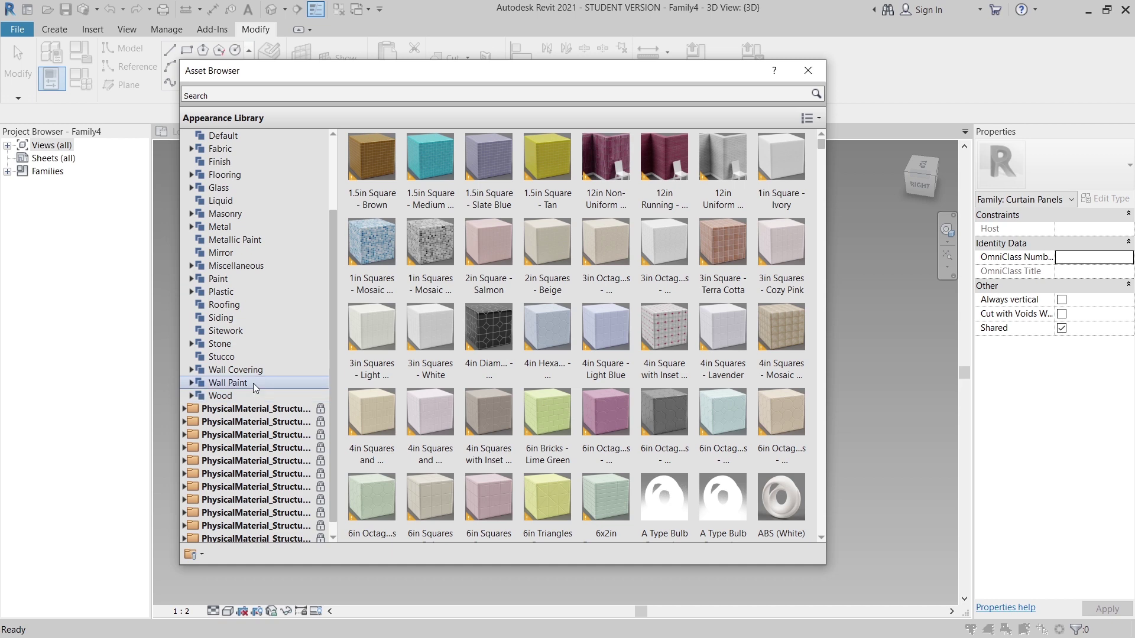
click(254, 384)
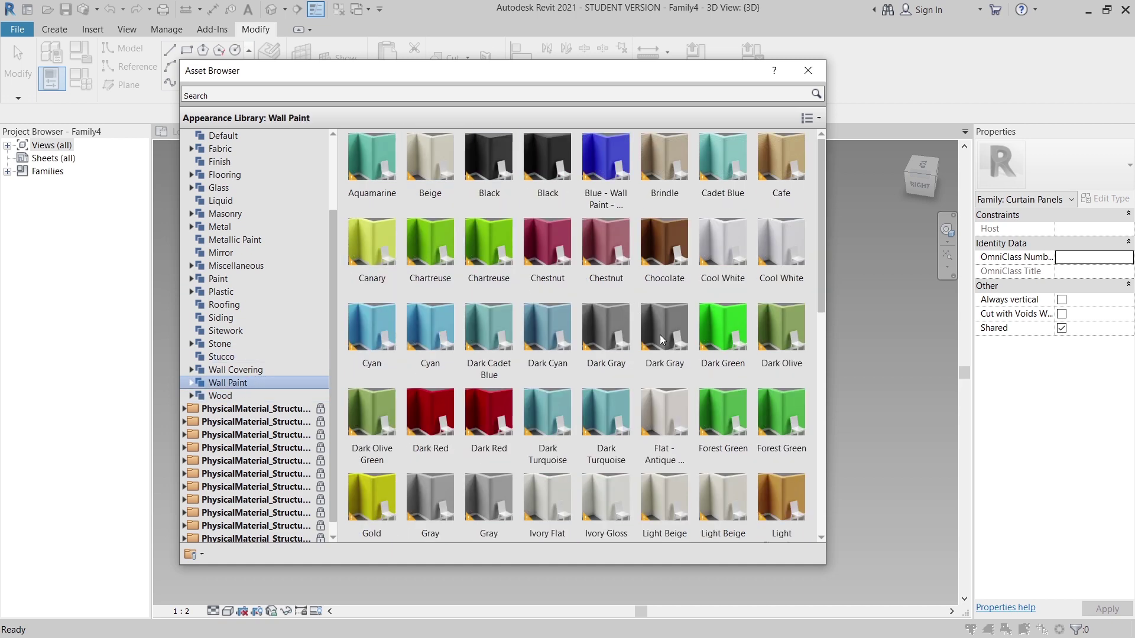
click(723, 290)
click(807, 70)
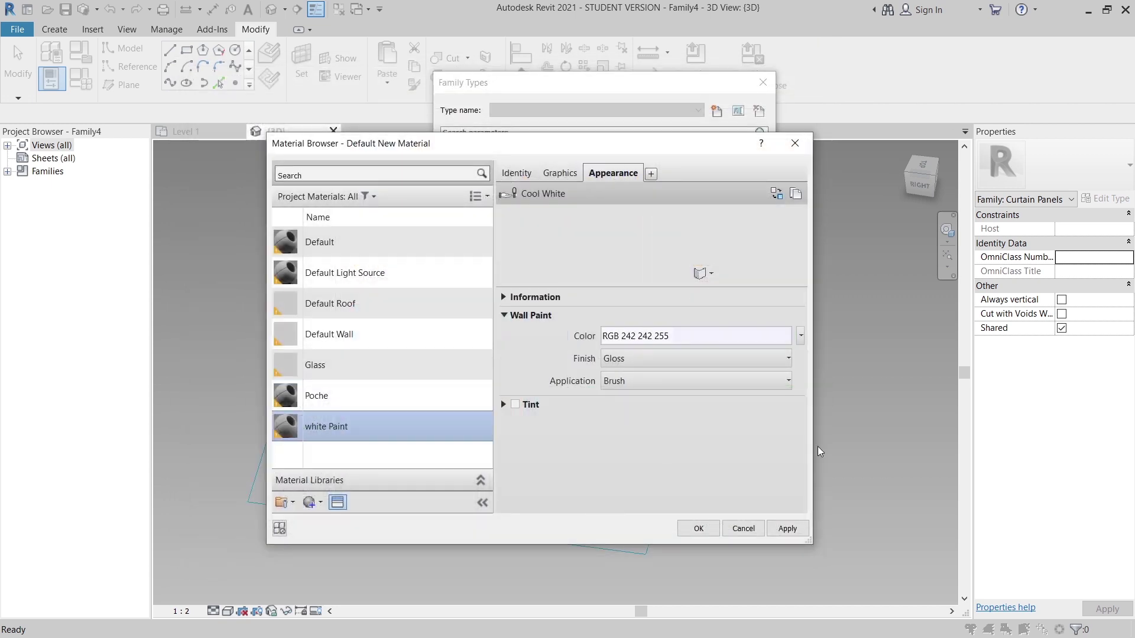
click(788, 528)
click(699, 530)
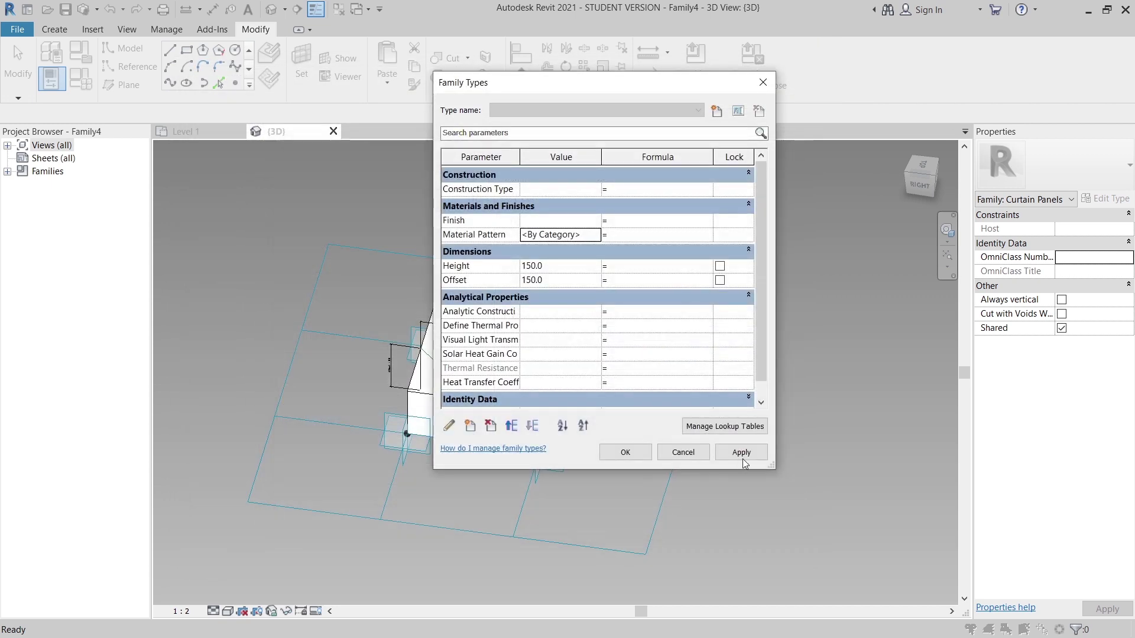
click(743, 455)
click(633, 452)
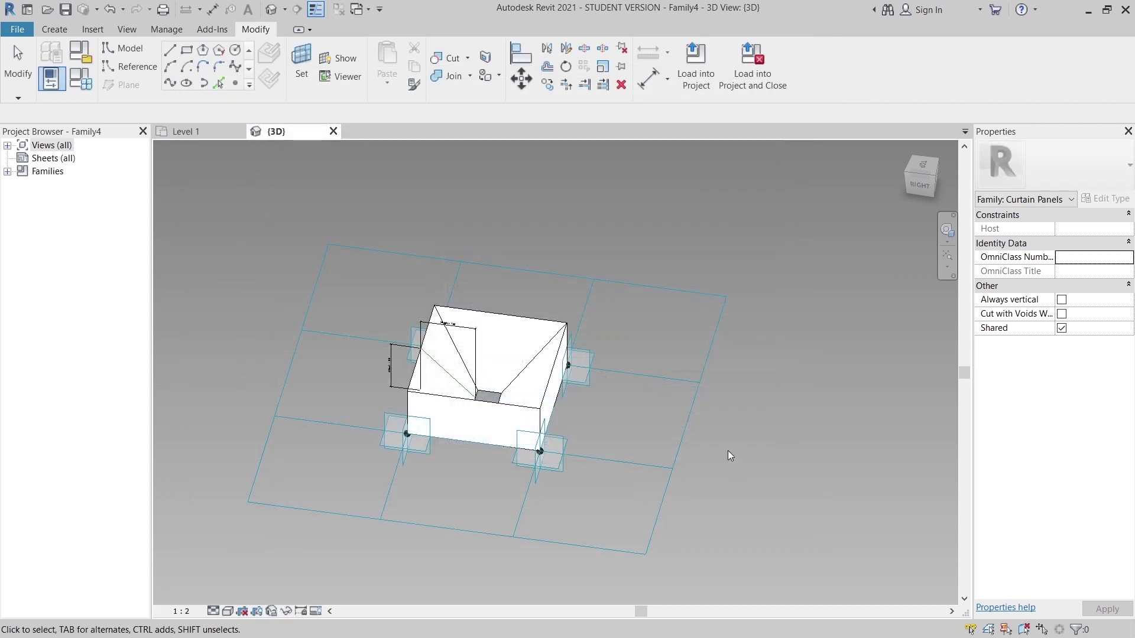
Load the curtain panel family into the new project and show the project's Level 1 floor plan
click(207, 133)
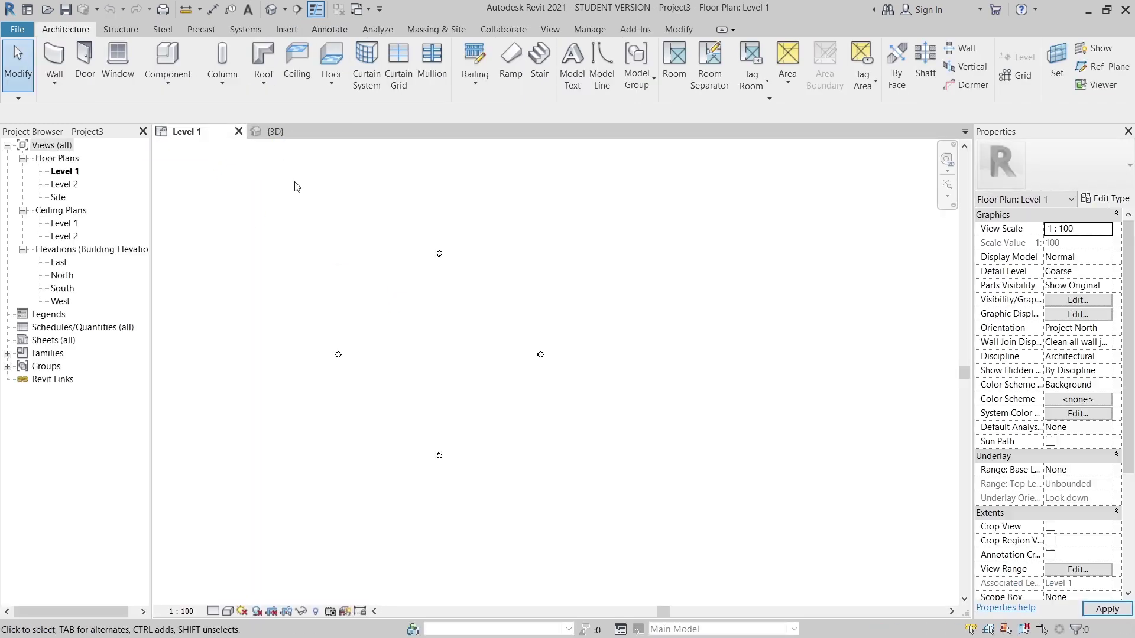
click(277, 132)
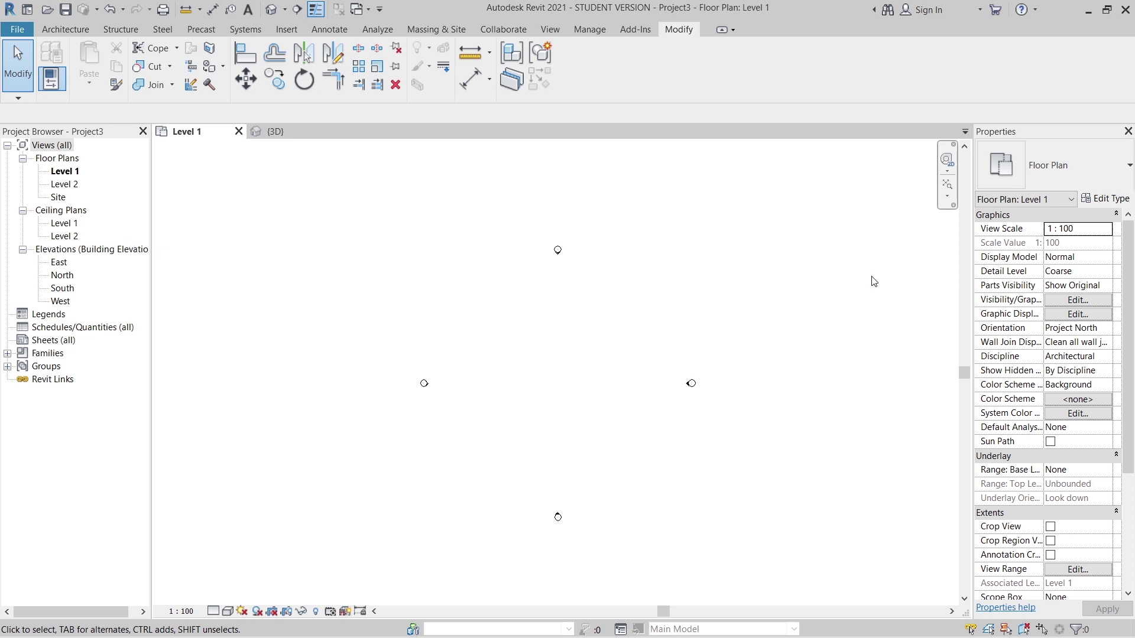
middle_drag(569, 282, 577, 398)
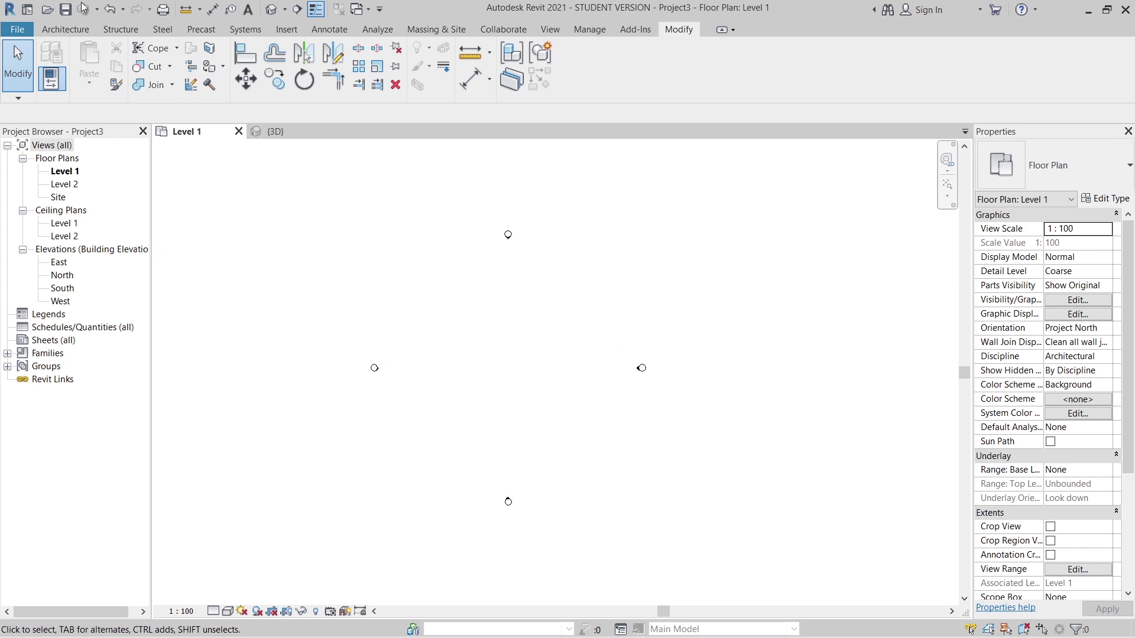
Draw a start-end-radius arc as a model line on Level 1, with horizontal endpoints 3000 mm apart and a radius of about 1971 mm
click(62, 30)
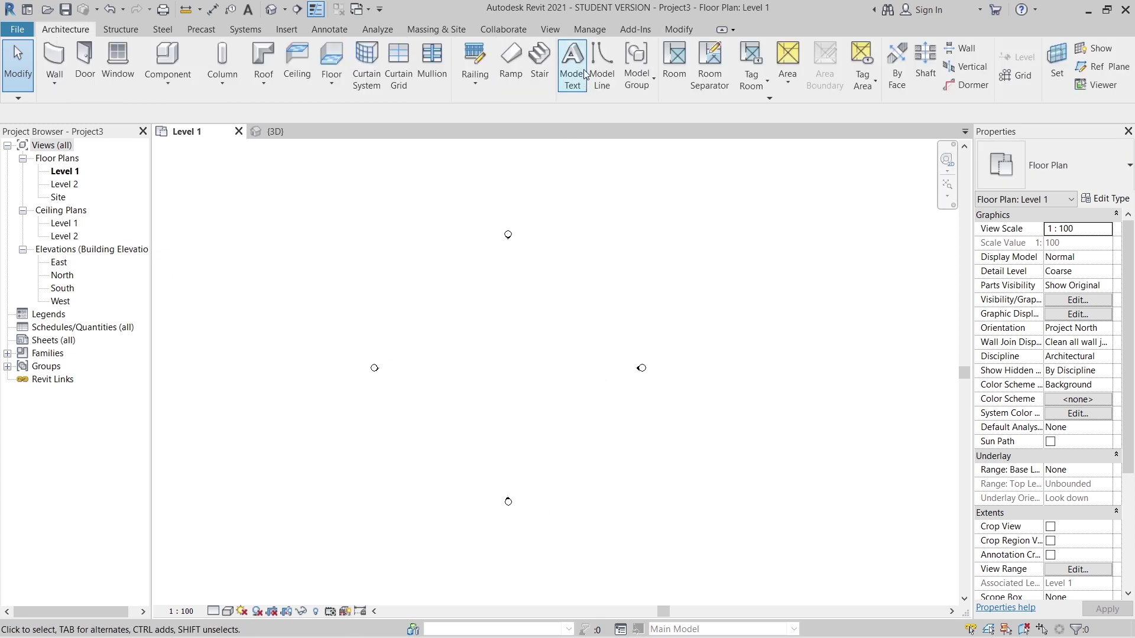
key(l)
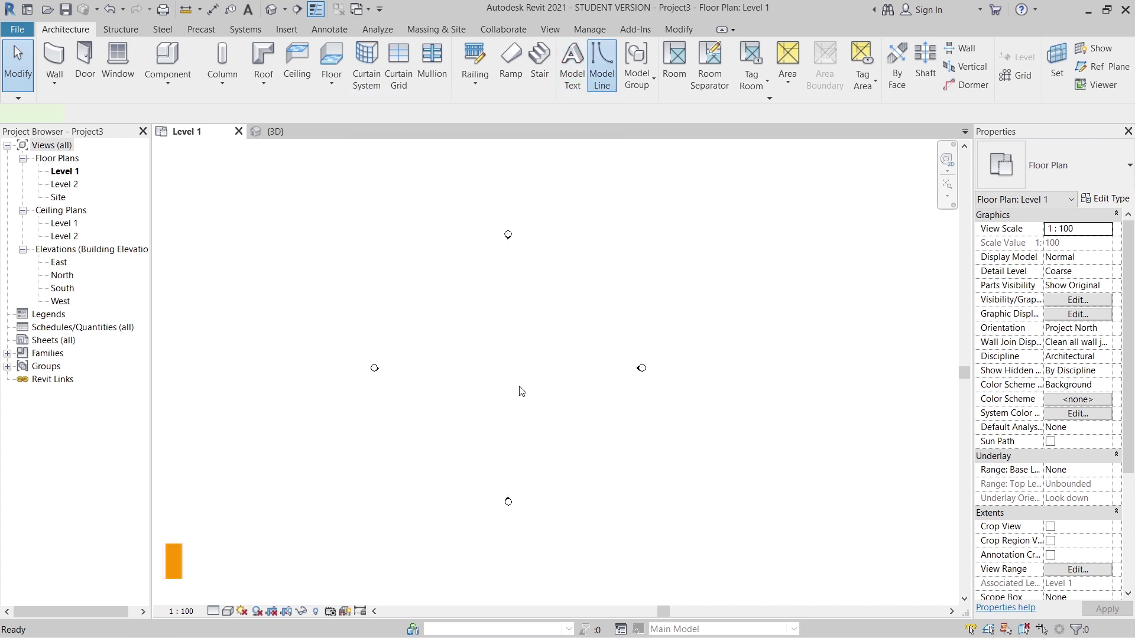
key(i)
scroll(477, 357, up, 2)
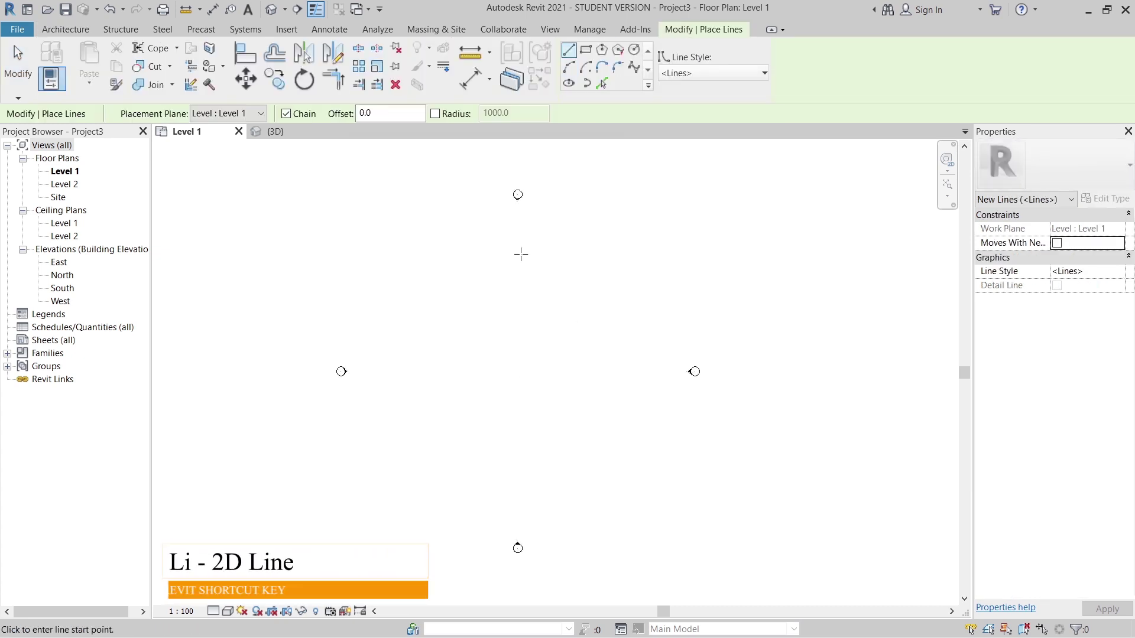
click(571, 67)
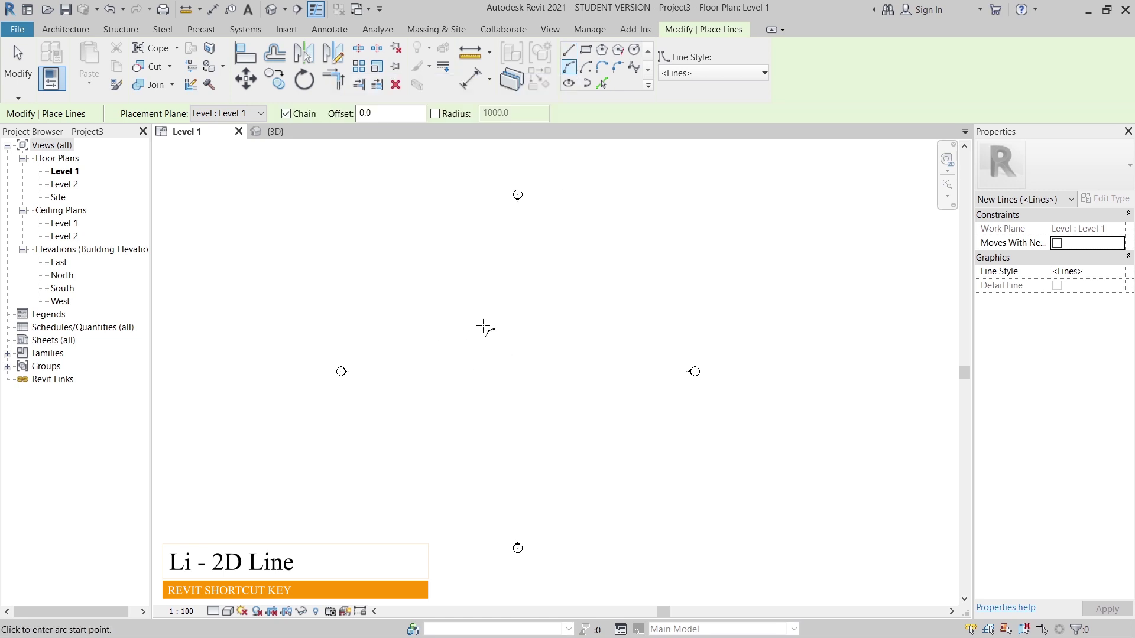
click(441, 356)
scroll(489, 355, up, 3)
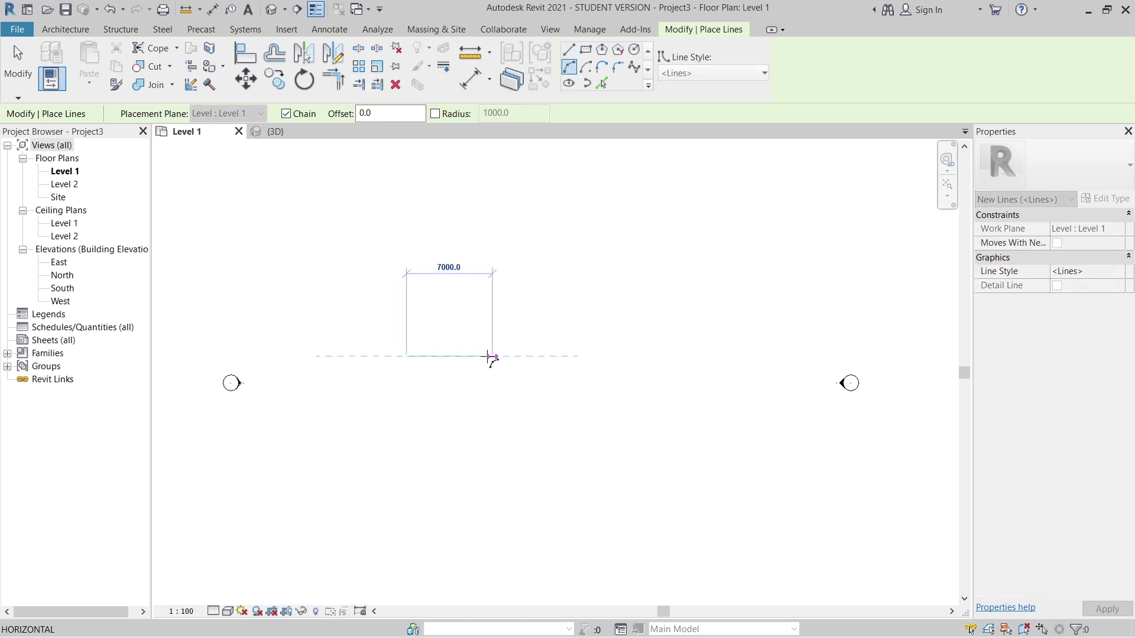
scroll(490, 357, up, 2)
text(3000)
key(Return)
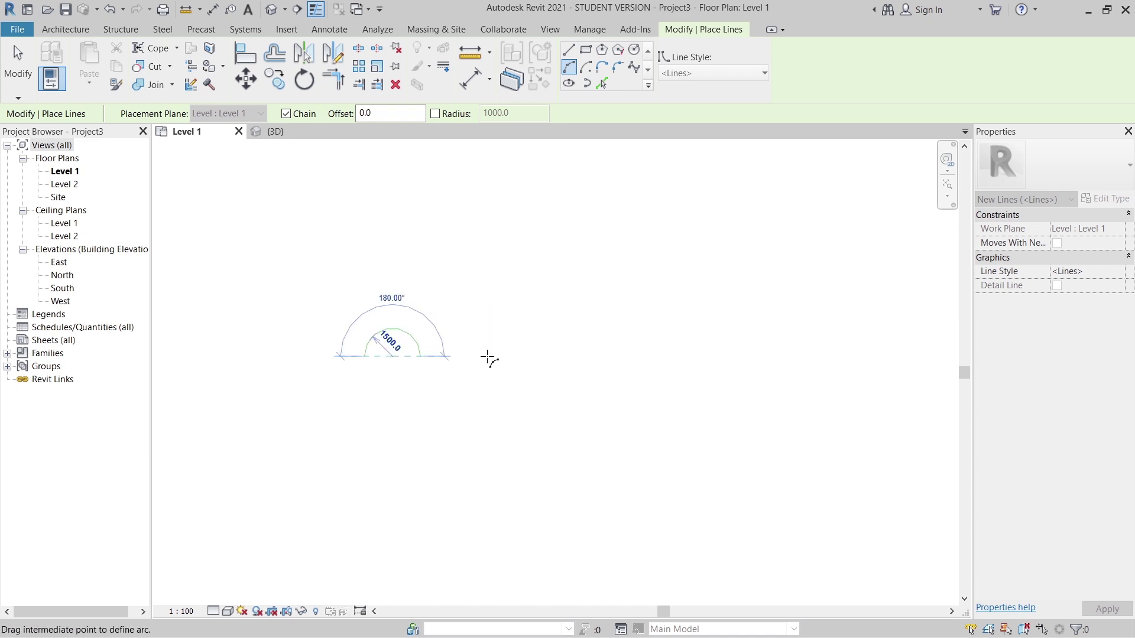
scroll(489, 359, up, 4)
scroll(431, 347, down, 4)
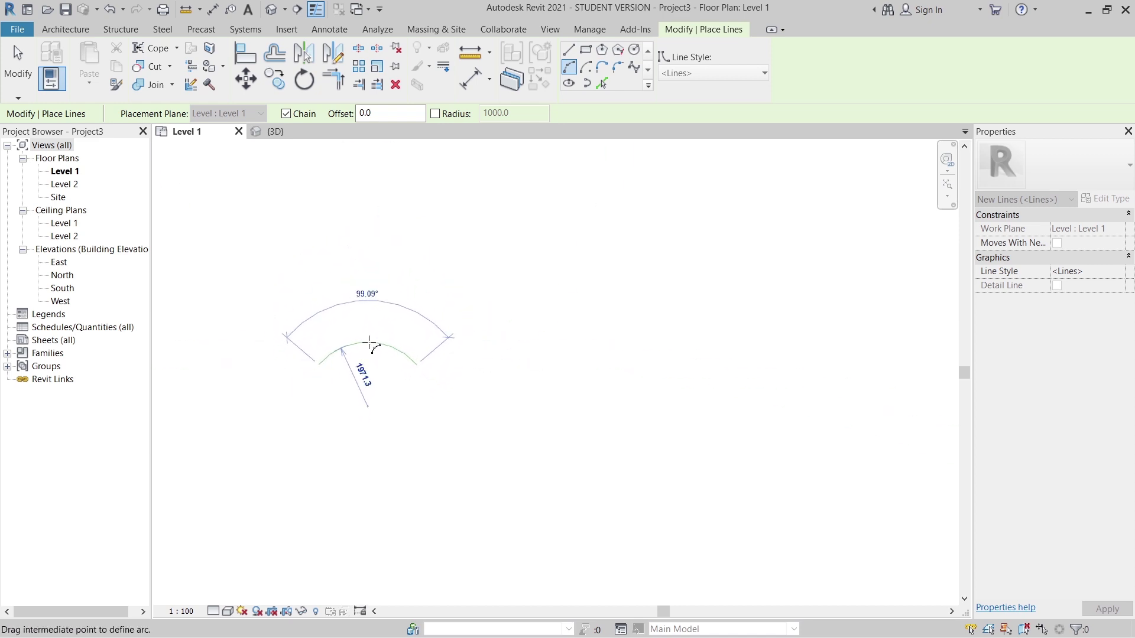
click(369, 343)
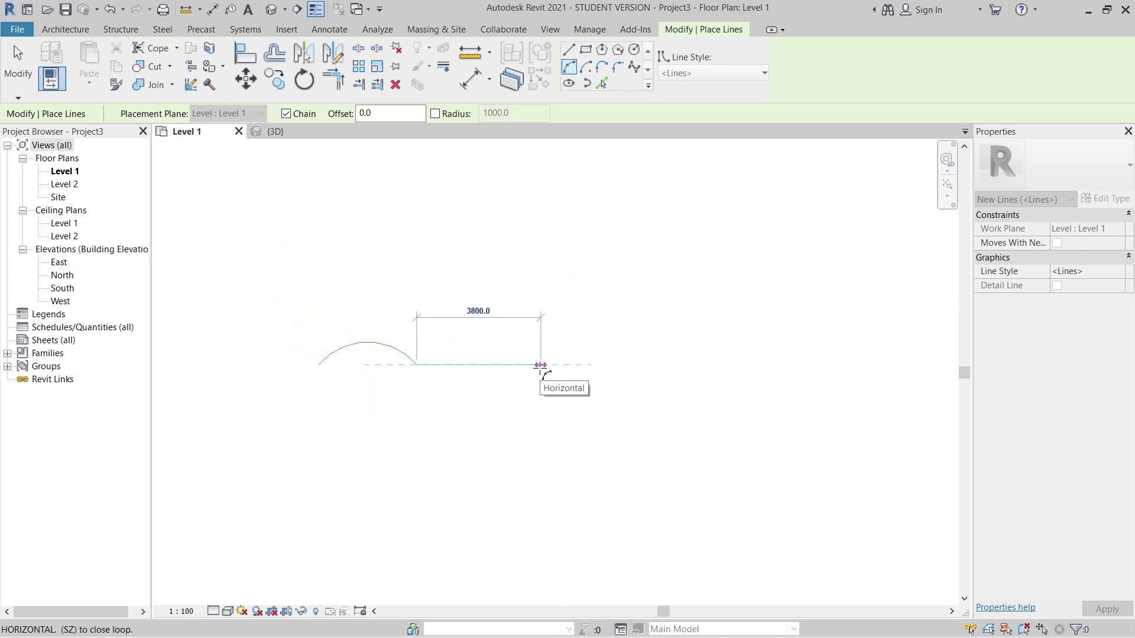
Continue from the arc's end with a second arc of about 1971 mm radius curving the opposite way, forming an S-curve
click(530, 365)
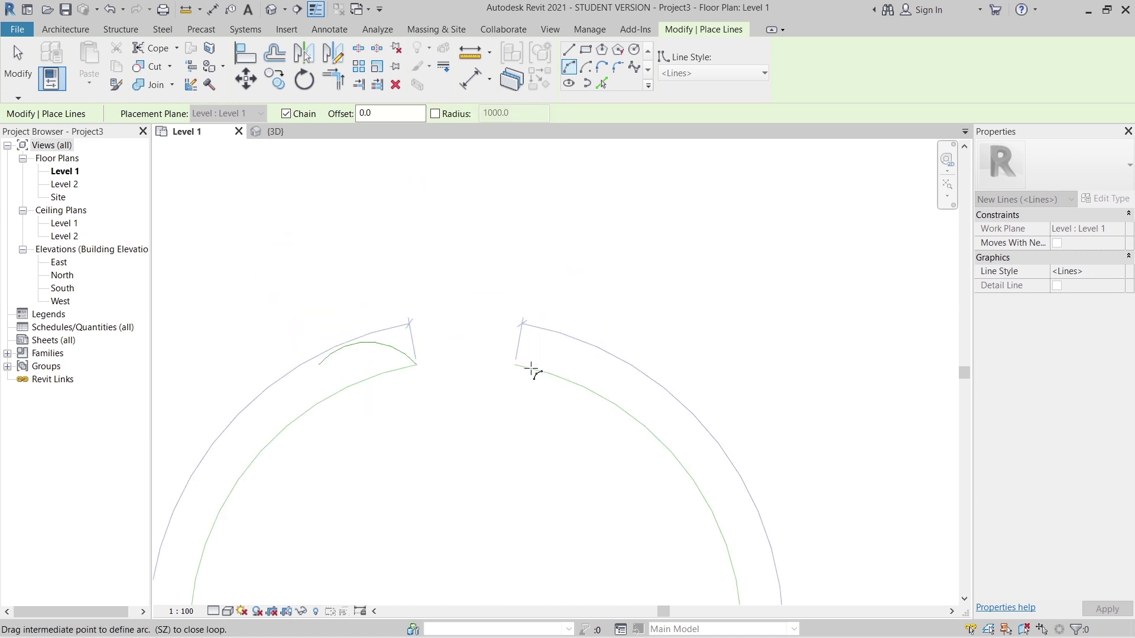
click(449, 383)
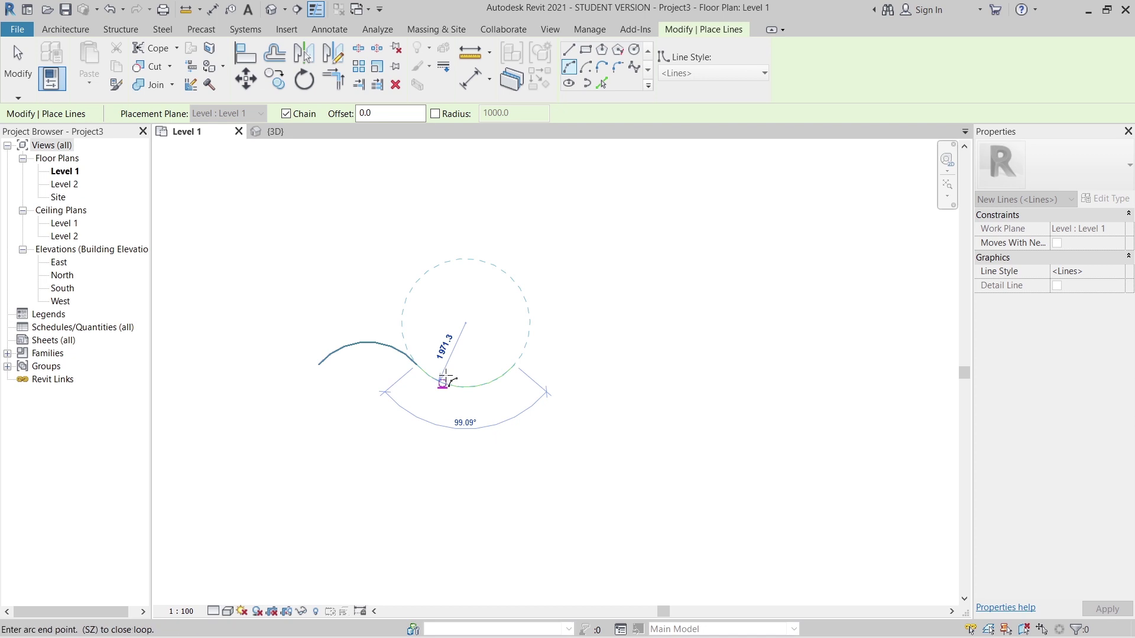
key(Escape)
key(Escape)
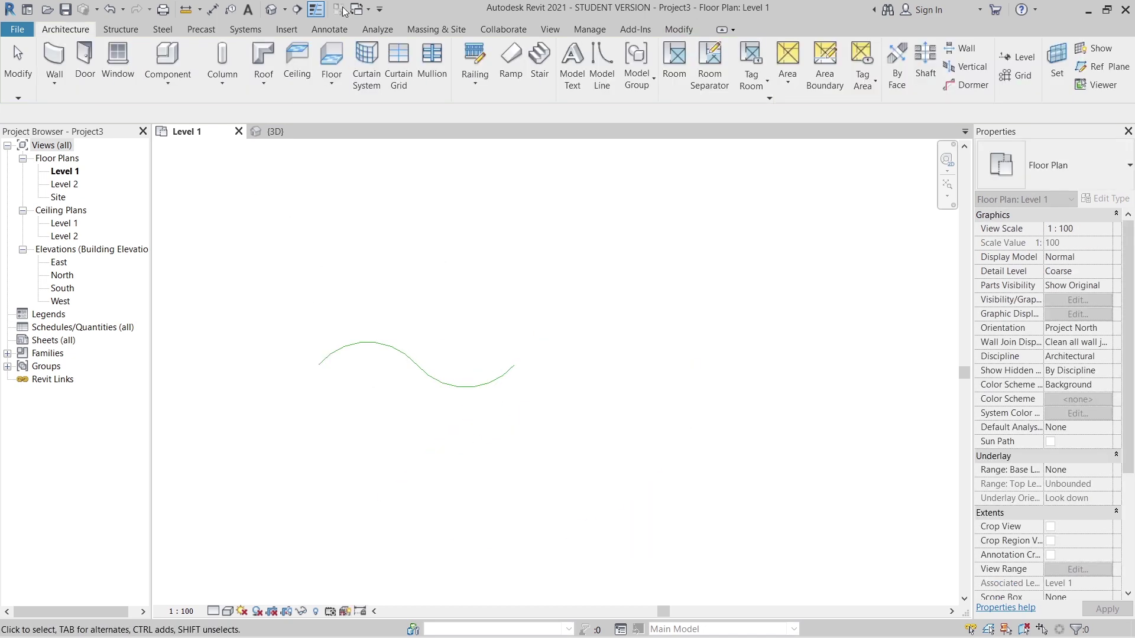
Start an in-place mass named Mass 1 and pick both arcs of the S-curve as its model lines
click(436, 29)
click(143, 65)
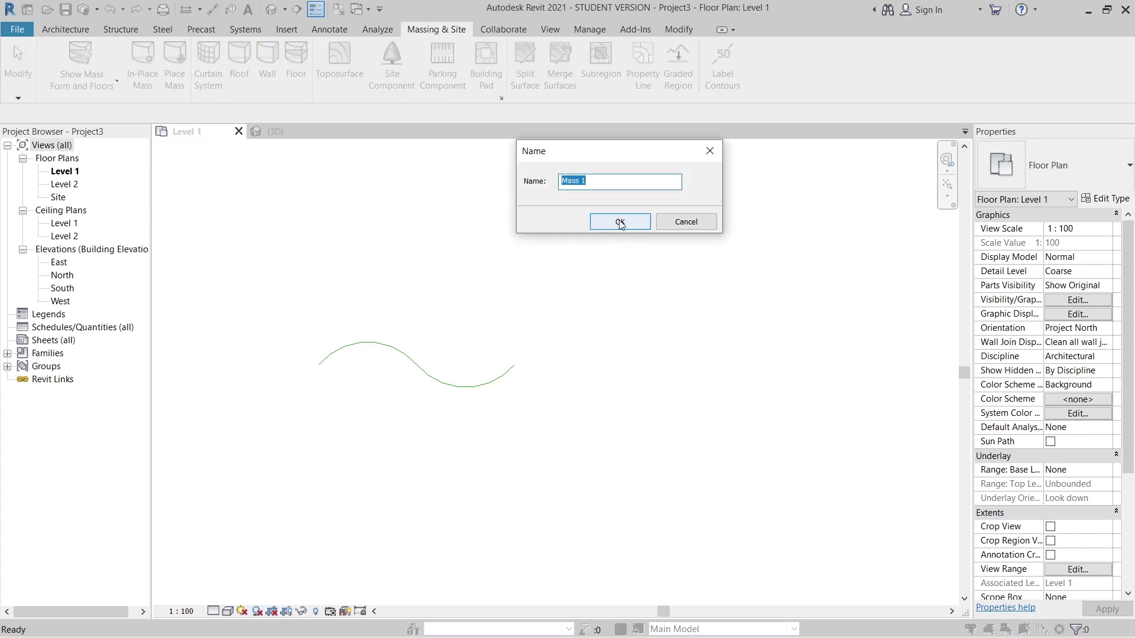
click(620, 221)
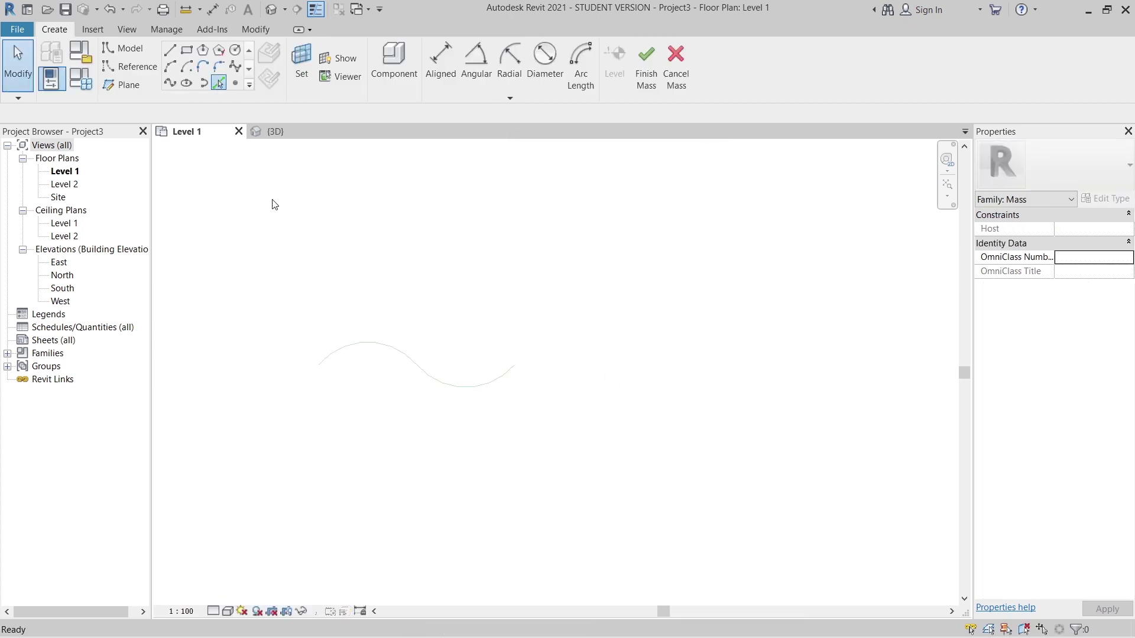
click(354, 343)
click(449, 387)
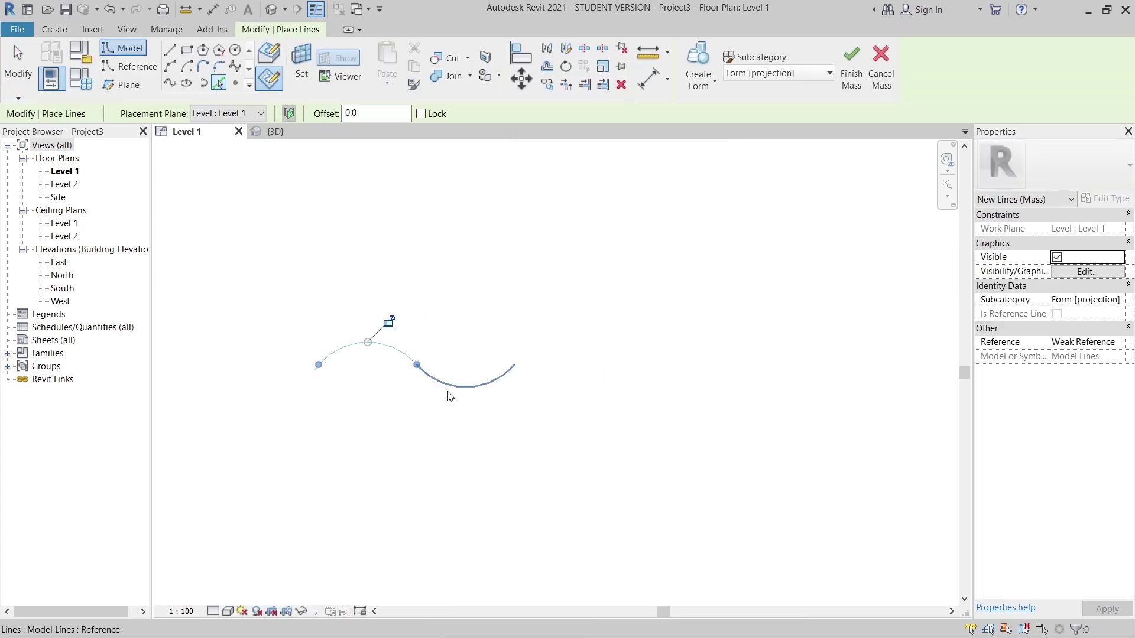
key(Escape)
key(Escape)
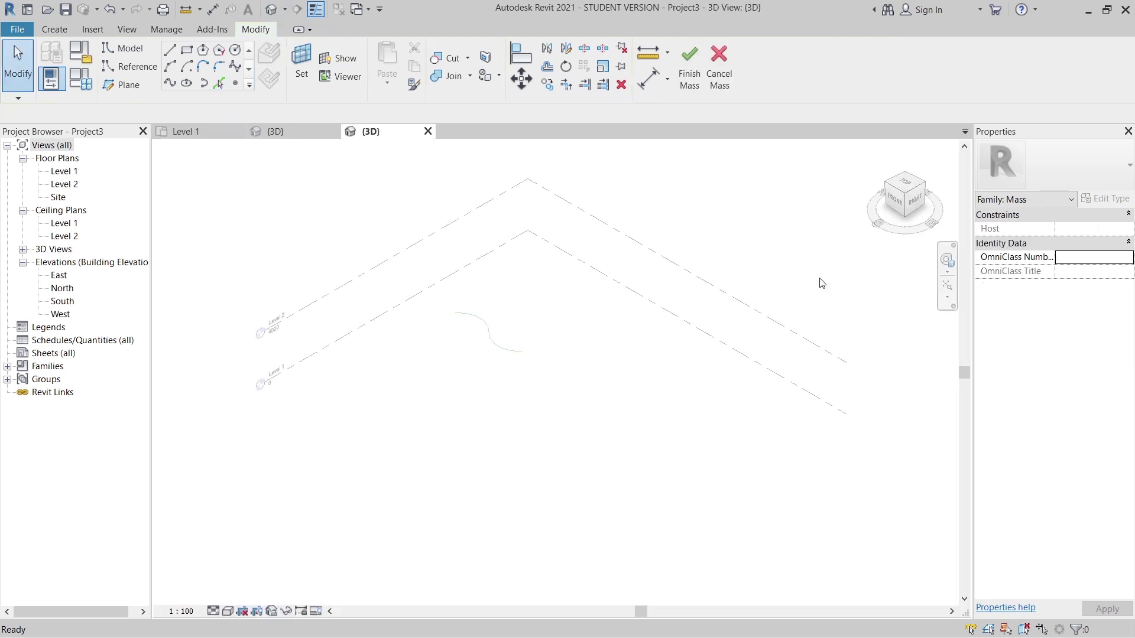
In the right-side 3D view, copy the two mass arcs 3 m straight up from Level 1 with Constrain off
click(917, 199)
drag(371, 284, 755, 496)
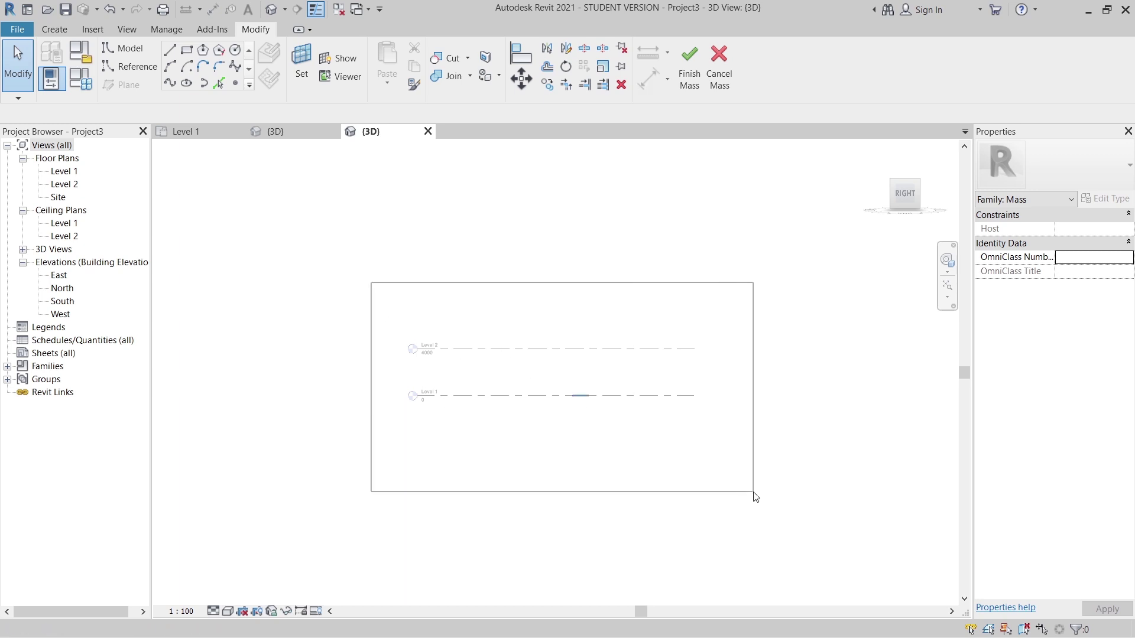
scroll(636, 420, up, 2)
key(m)
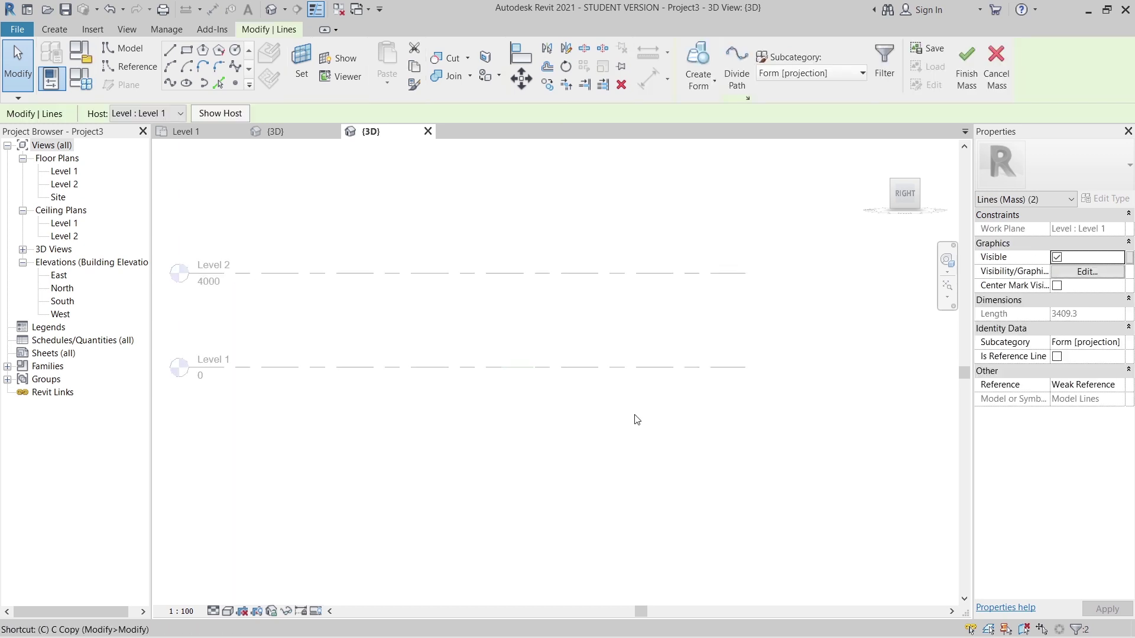
key(v)
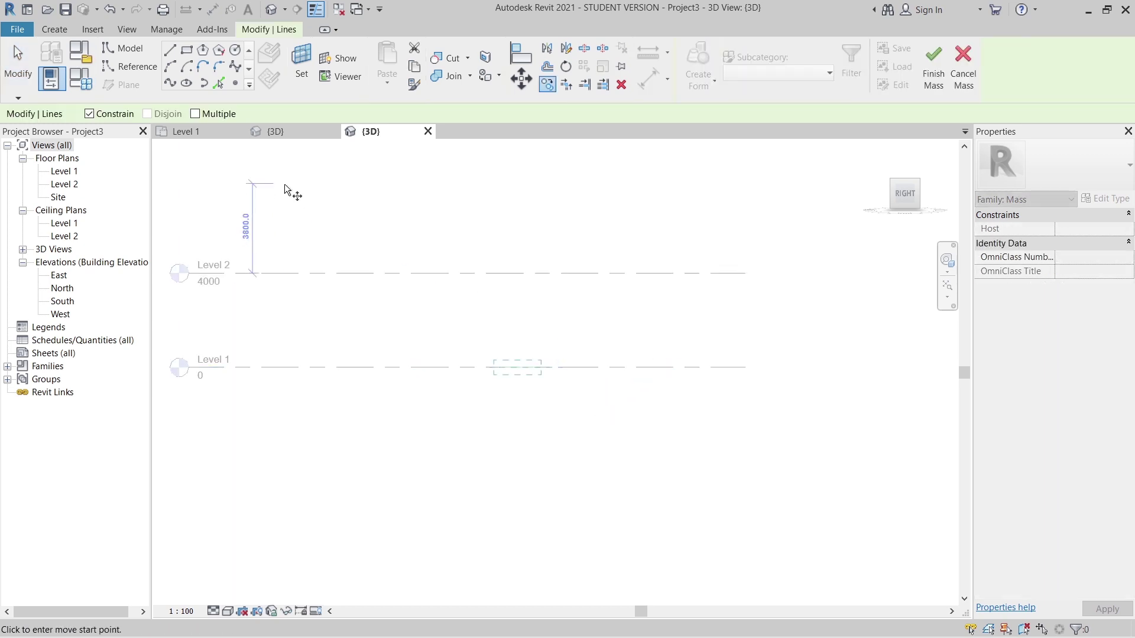
click(106, 113)
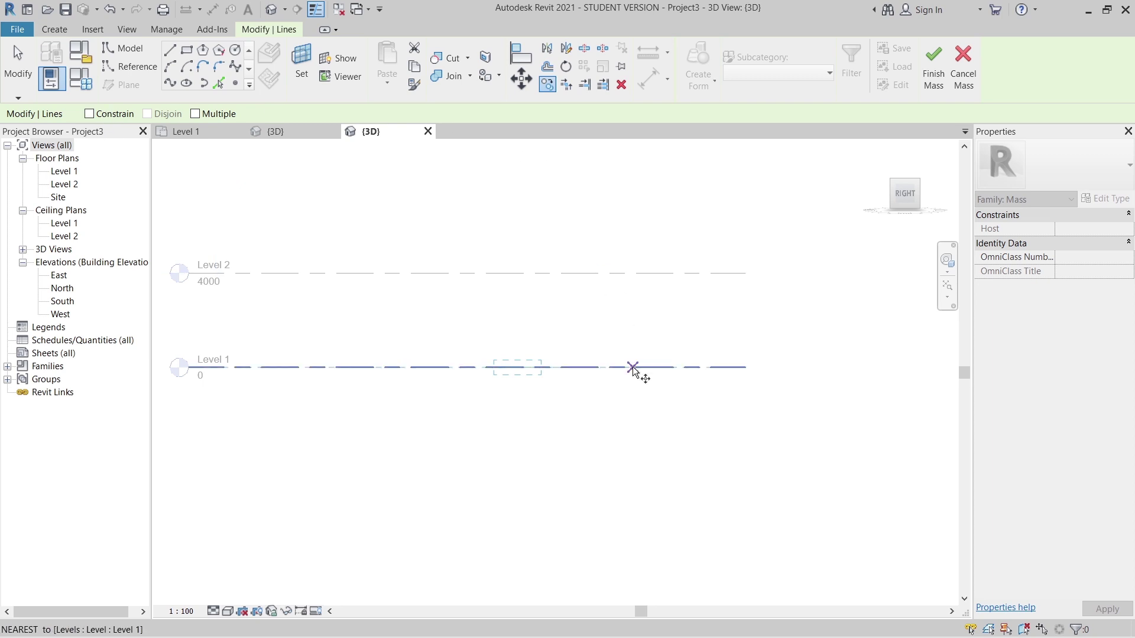
click(632, 367)
click(632, 325)
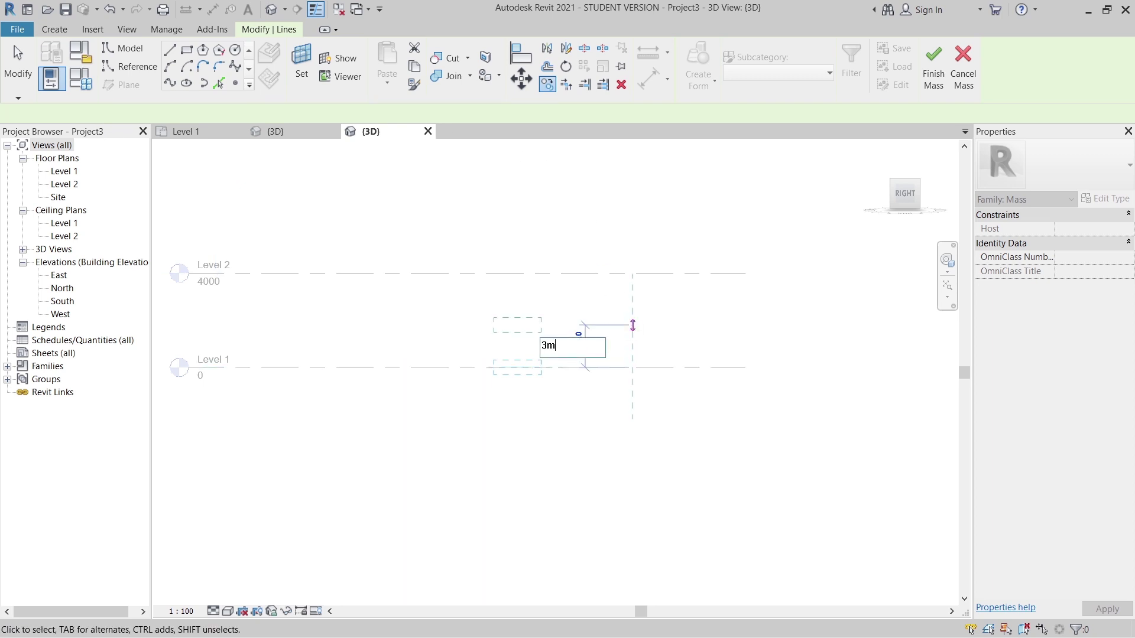
click(615, 337)
Create a solid form from the lower and upper S-curve lines of the mass
shift+middle_drag(615, 337, 360, 387)
drag(286, 271, 486, 384)
click(698, 74)
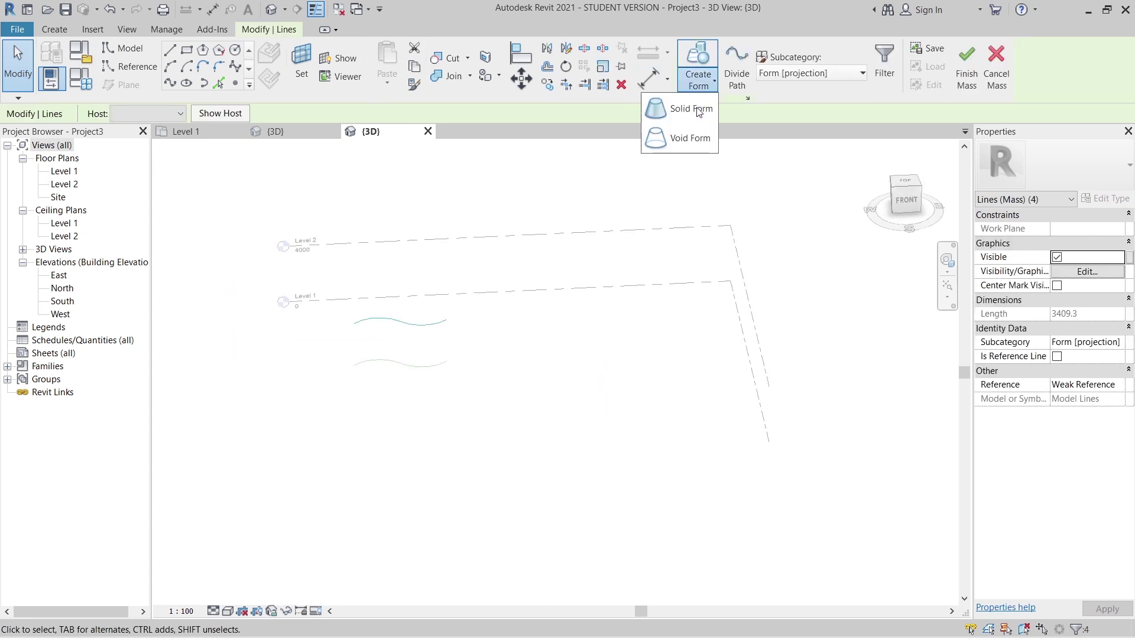
click(679, 109)
Divide the faces of the S-curved form and apply the Family4 rectangle panel to both divided surfaces
shift+middle_drag(622, 311, 641, 477)
click(398, 435)
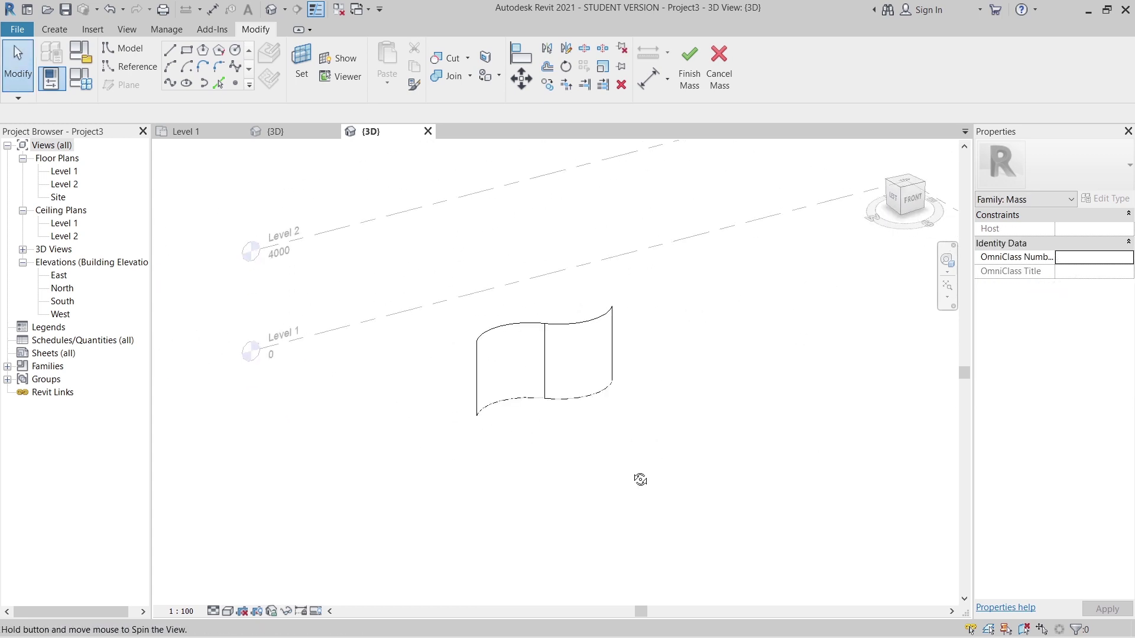
key(Tab)
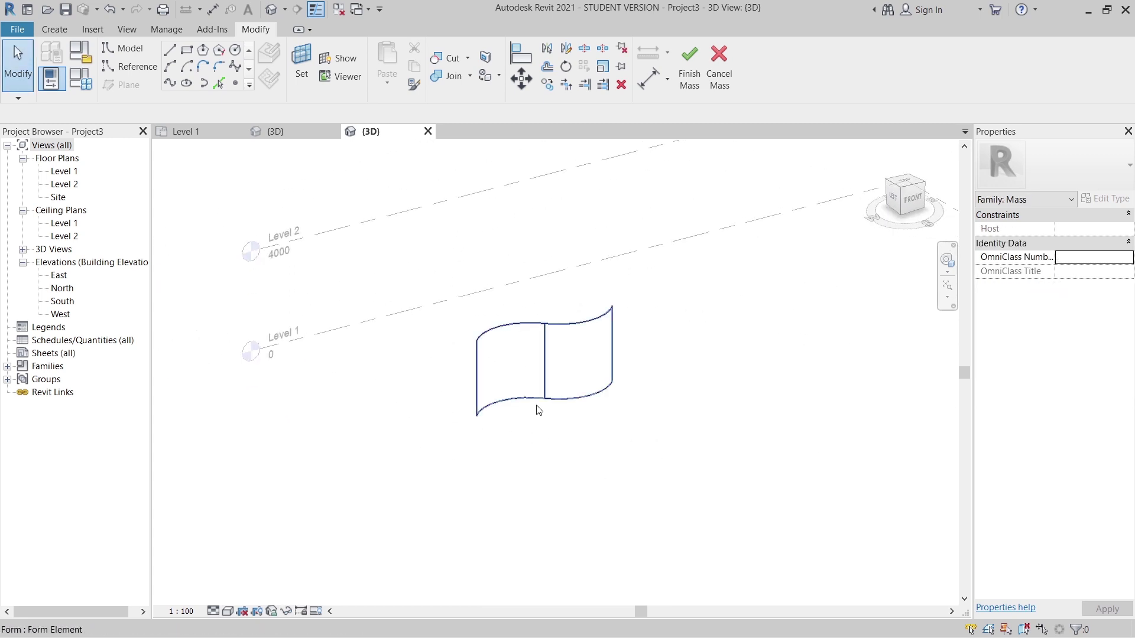
click(539, 410)
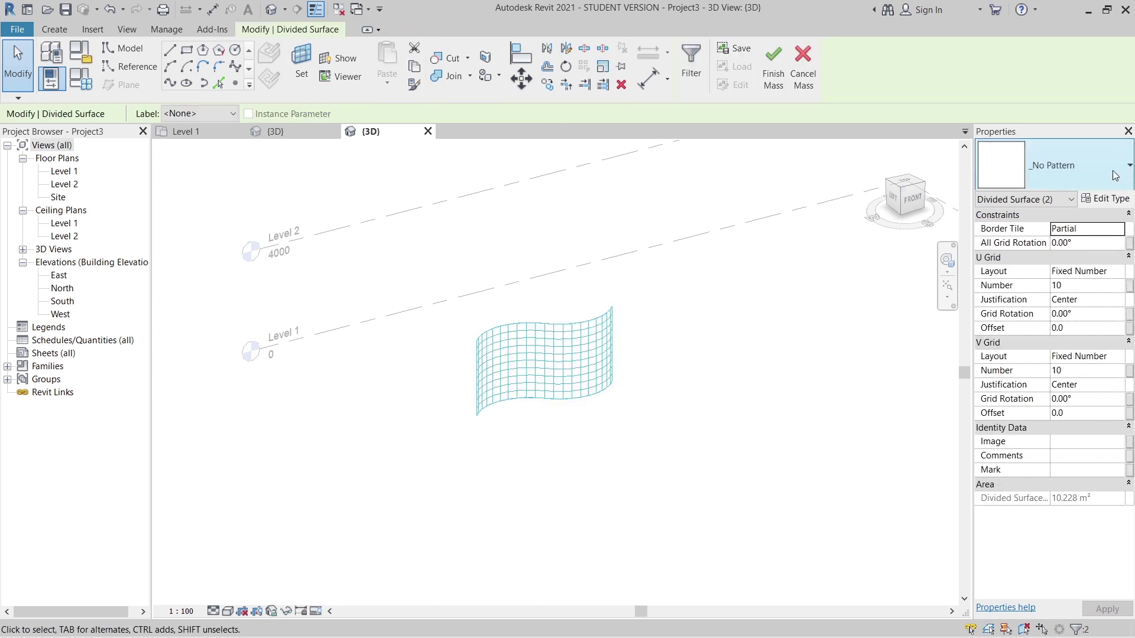
click(1115, 174)
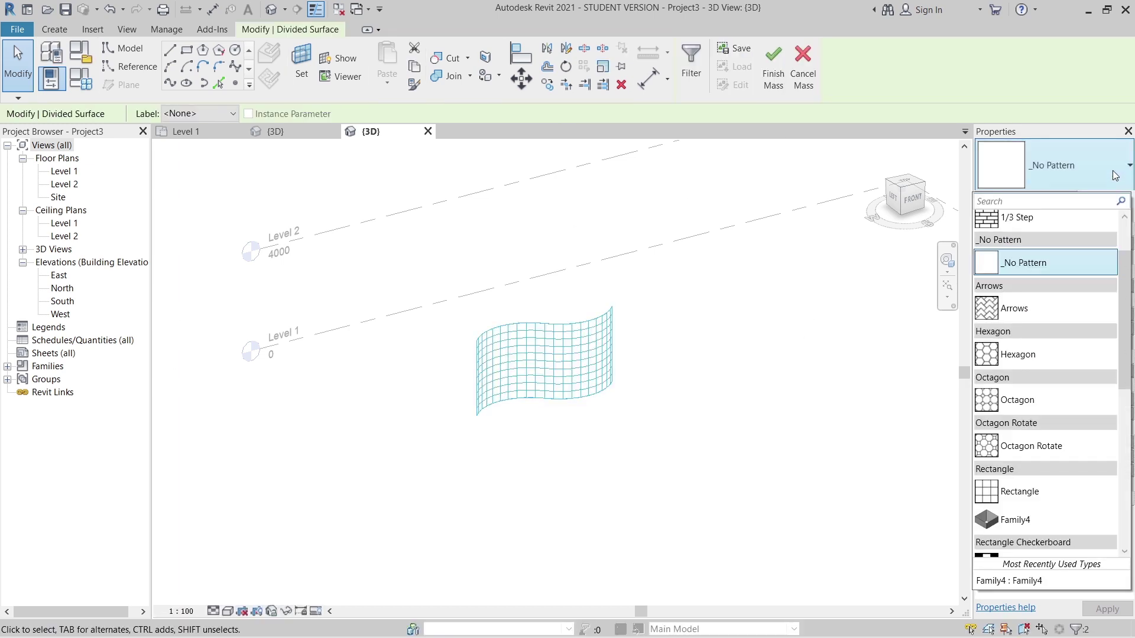
click(1079, 513)
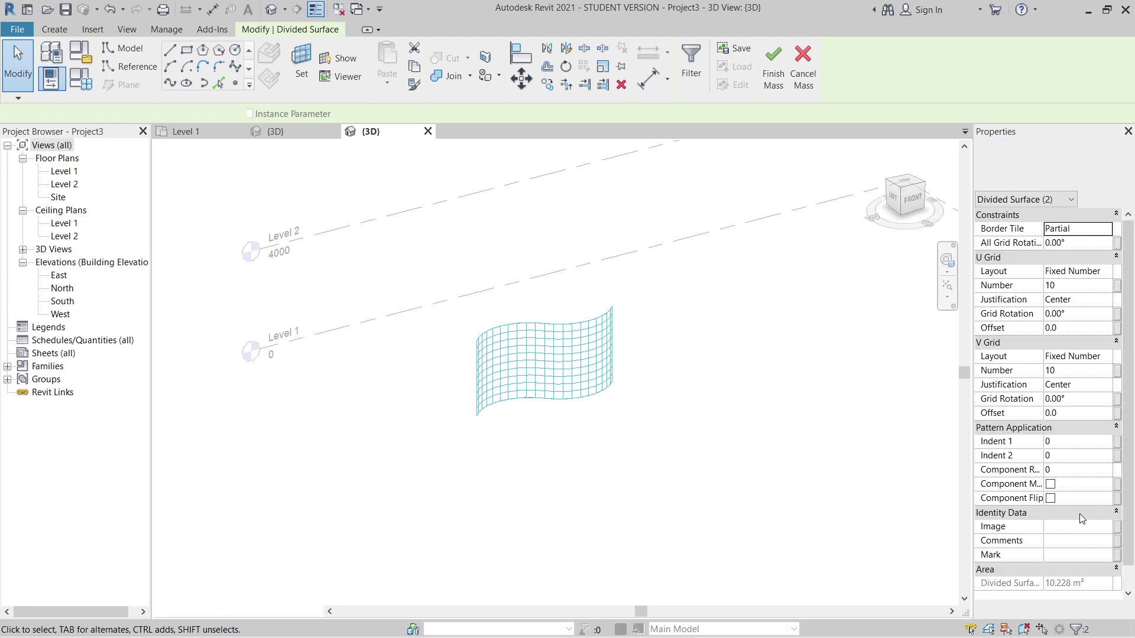
click(415, 452)
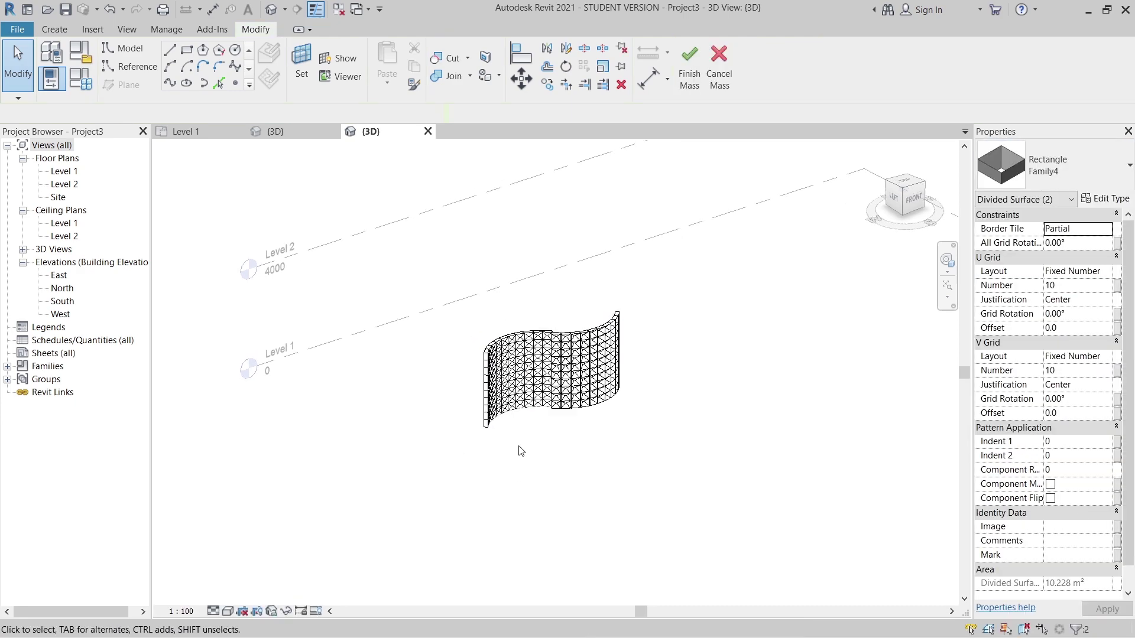
Turn on Component Flip for the divided surface on the right half of the wall as seen from the front
scroll(526, 339, up, 6)
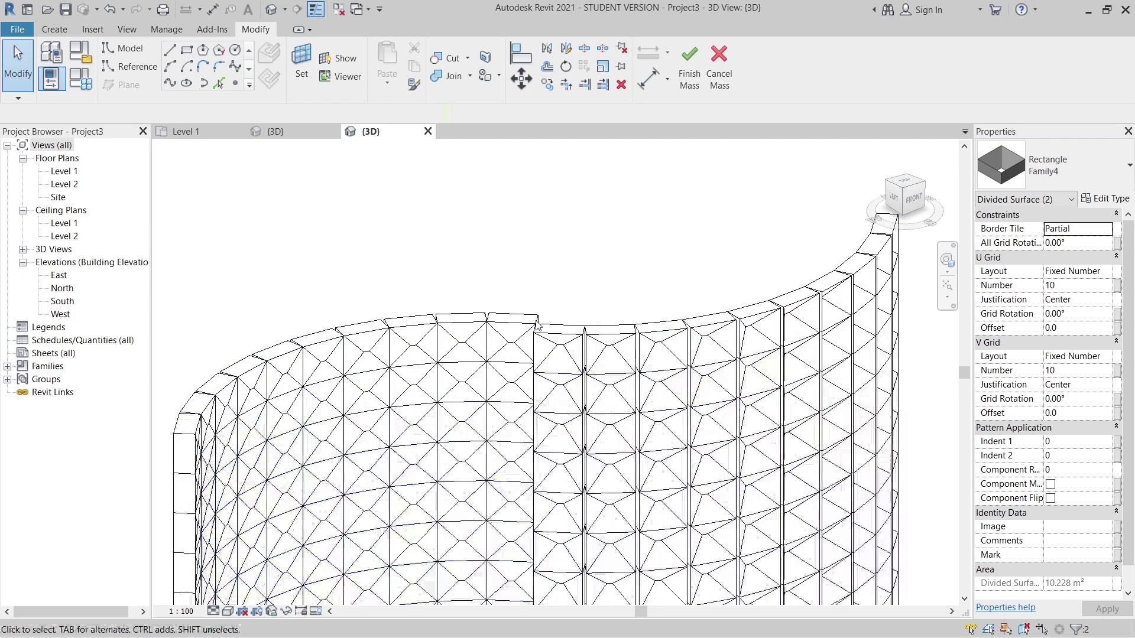
middle_drag(526, 339, 616, 218)
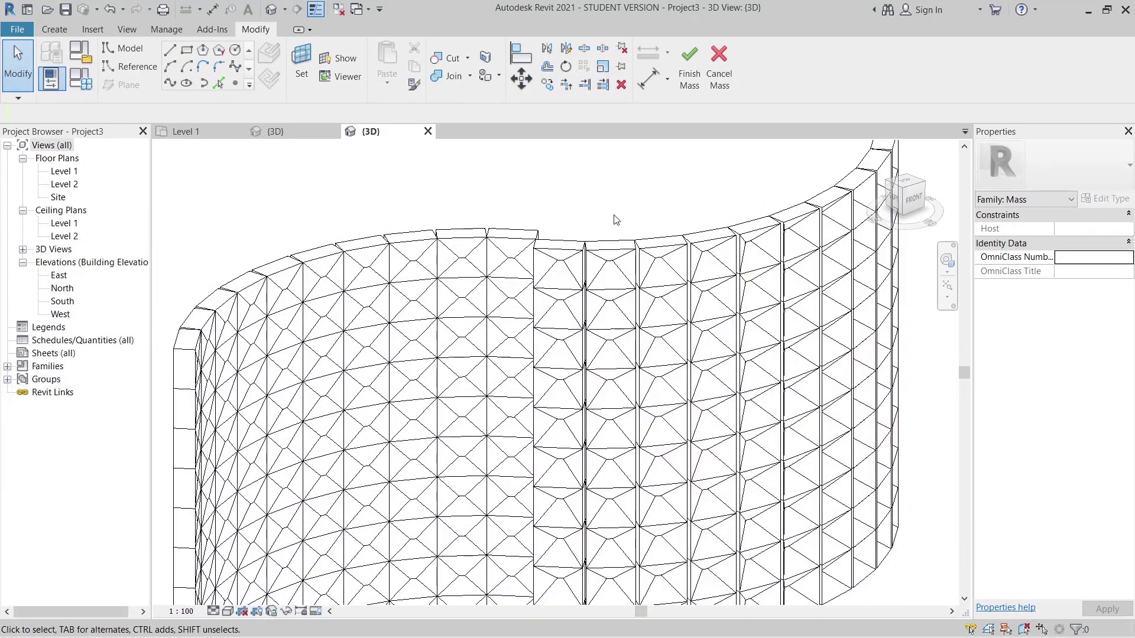
click(642, 250)
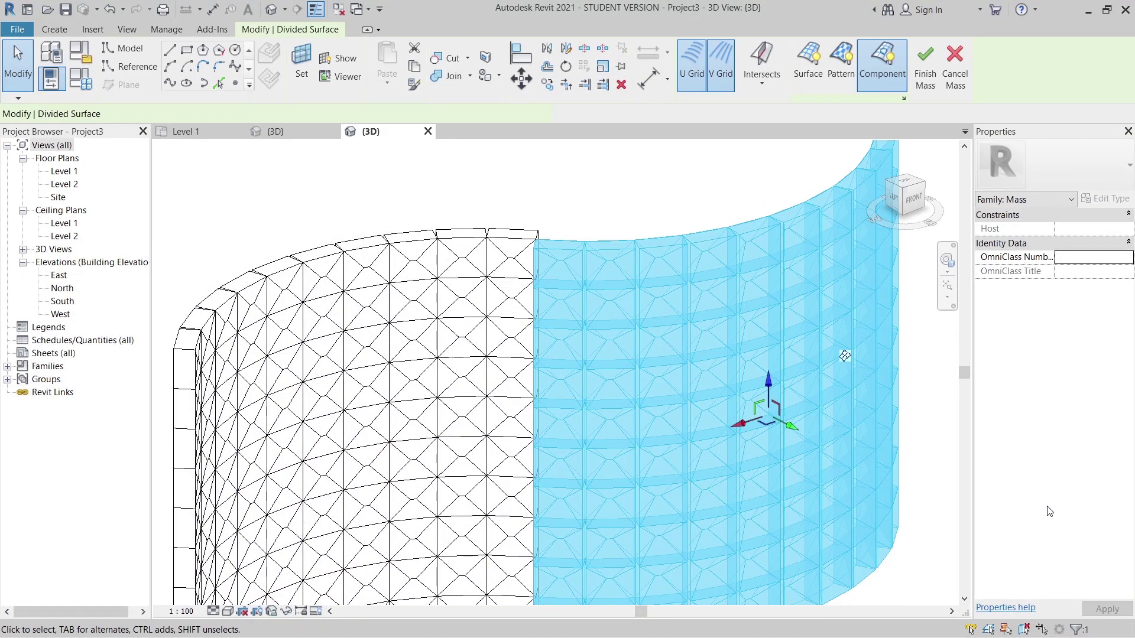
click(1050, 498)
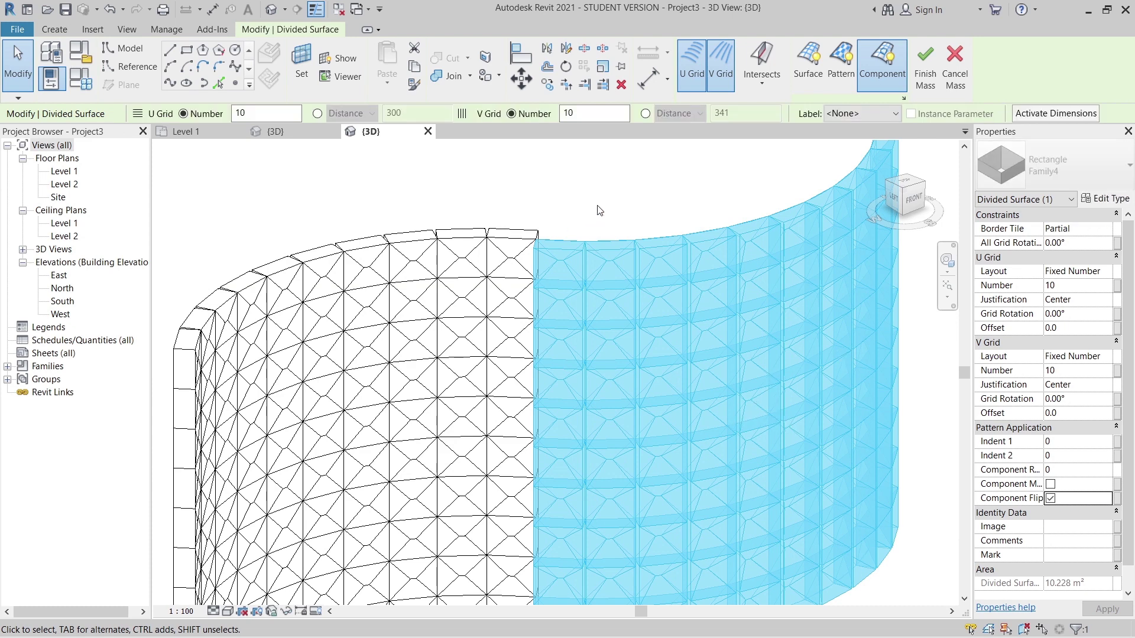
scroll(562, 200, down, 5)
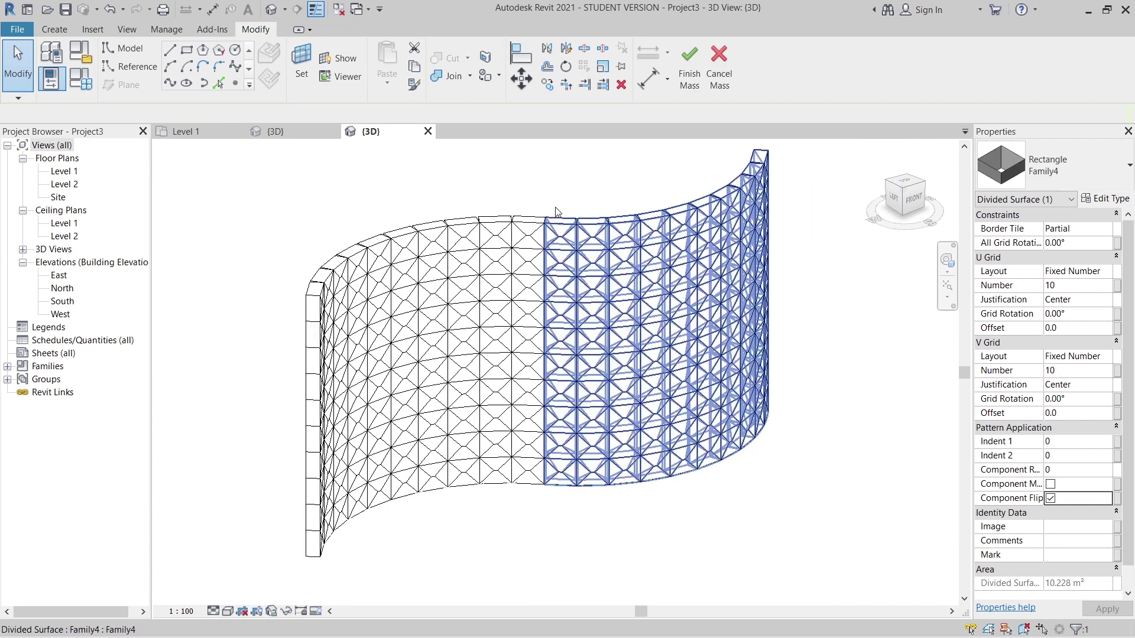
Inspect the panelled wall from the back and change the 3D view's visual style to display shaded surfaces
shift+middle_drag(562, 201, 666, 418)
scroll(667, 414, up, 8)
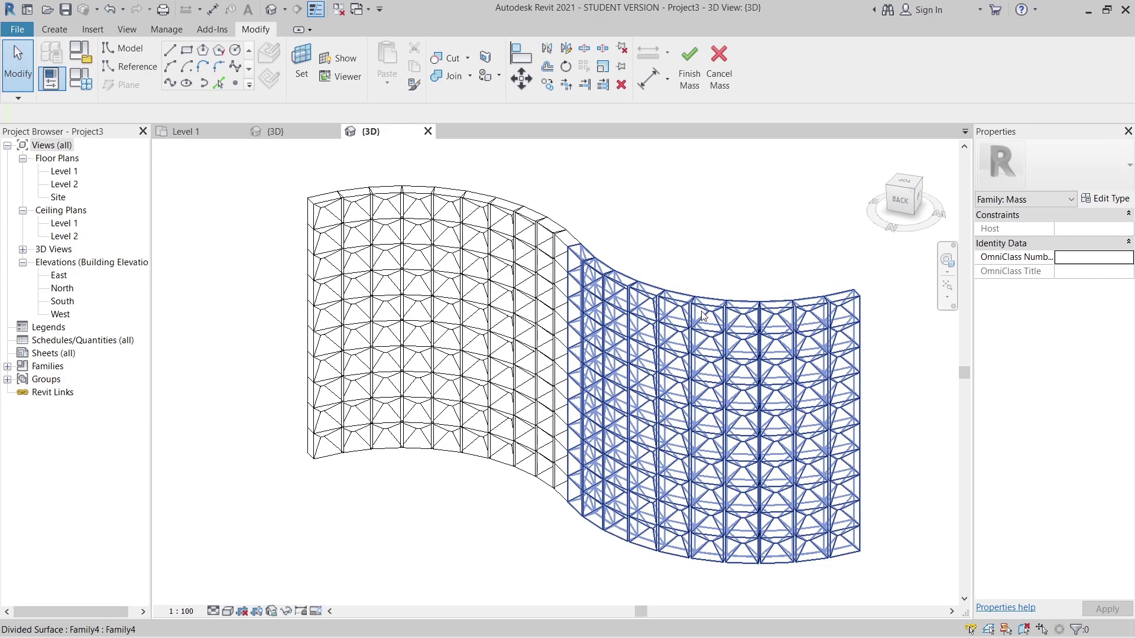
scroll(641, 248, down, 8)
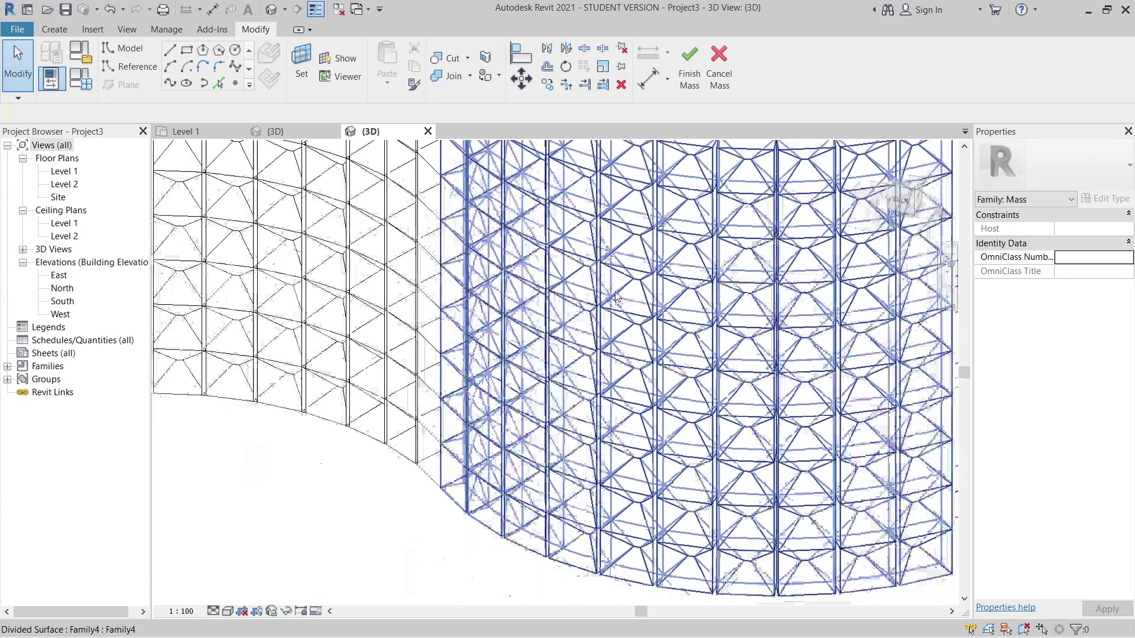
shift+middle_drag(544, 362, 568, 354)
scroll(532, 436, down, 3)
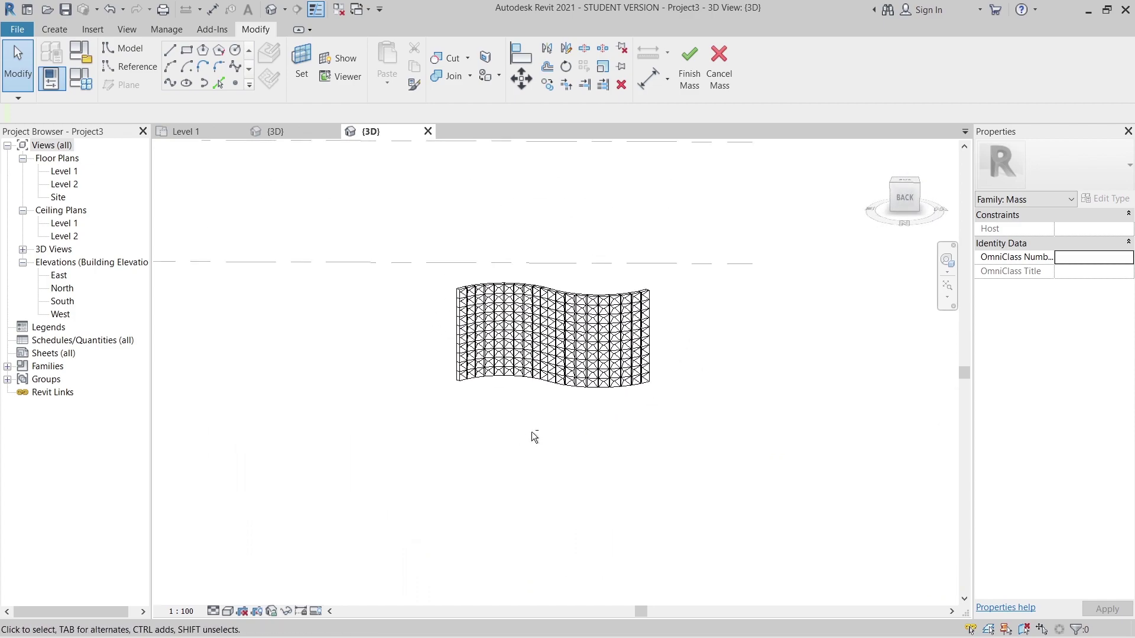
shift+middle_drag(531, 435, 450, 491)
click(229, 611)
click(239, 595)
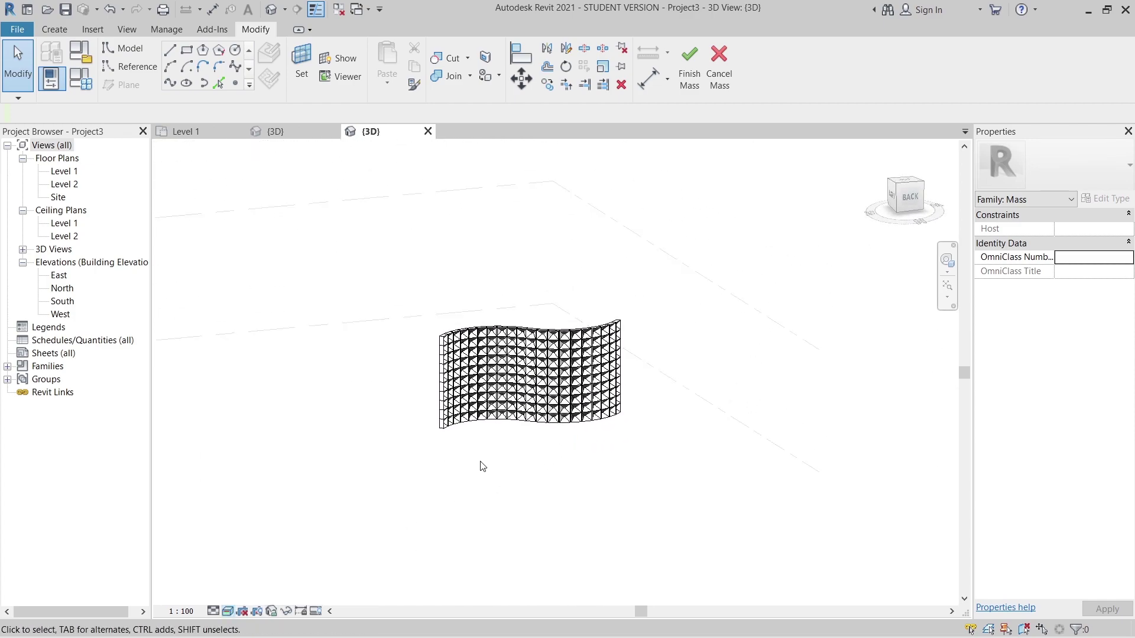
scroll(528, 445, up, 5)
shift+middle_drag(535, 447, 598, 489)
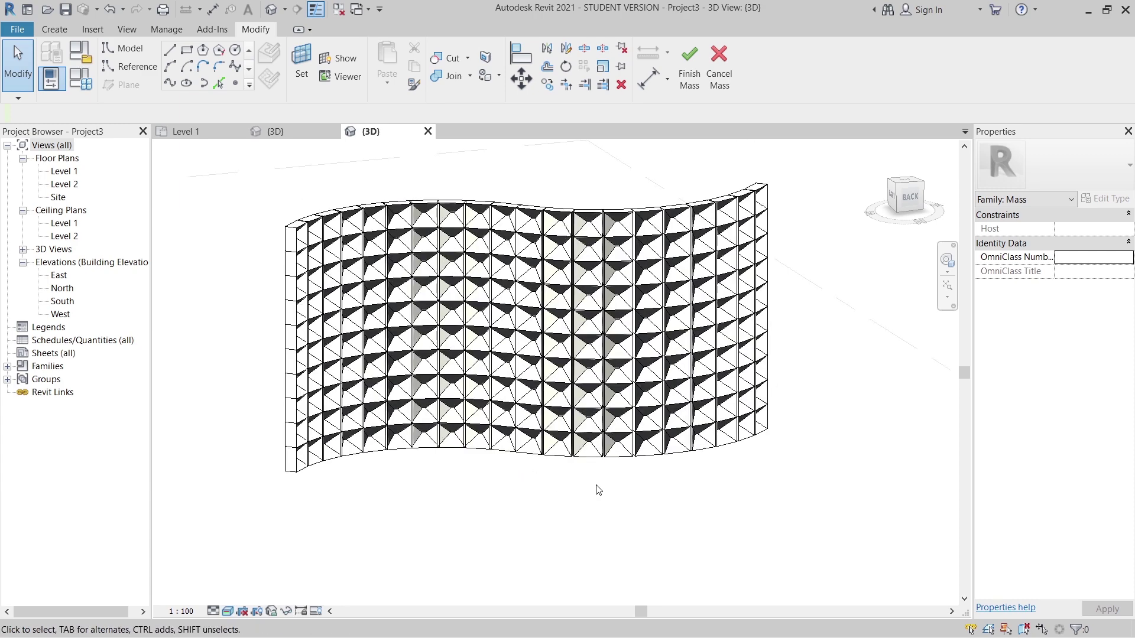
Set the Height type parameter of Family4 to 120 through the unflipped divided surface and apply it
click(638, 468)
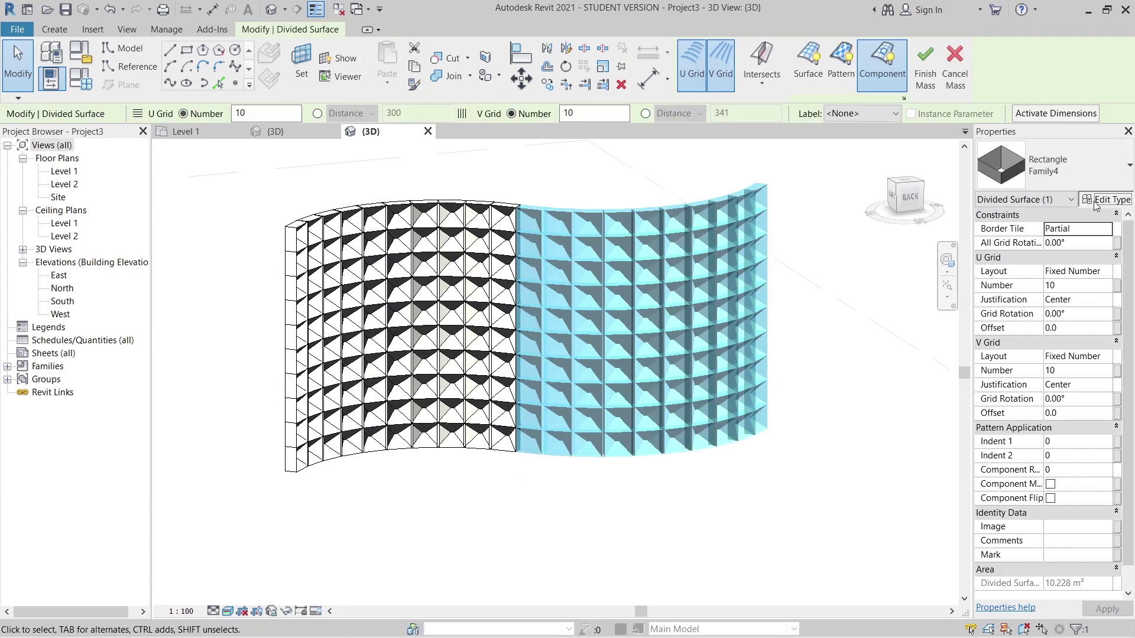
click(1096, 201)
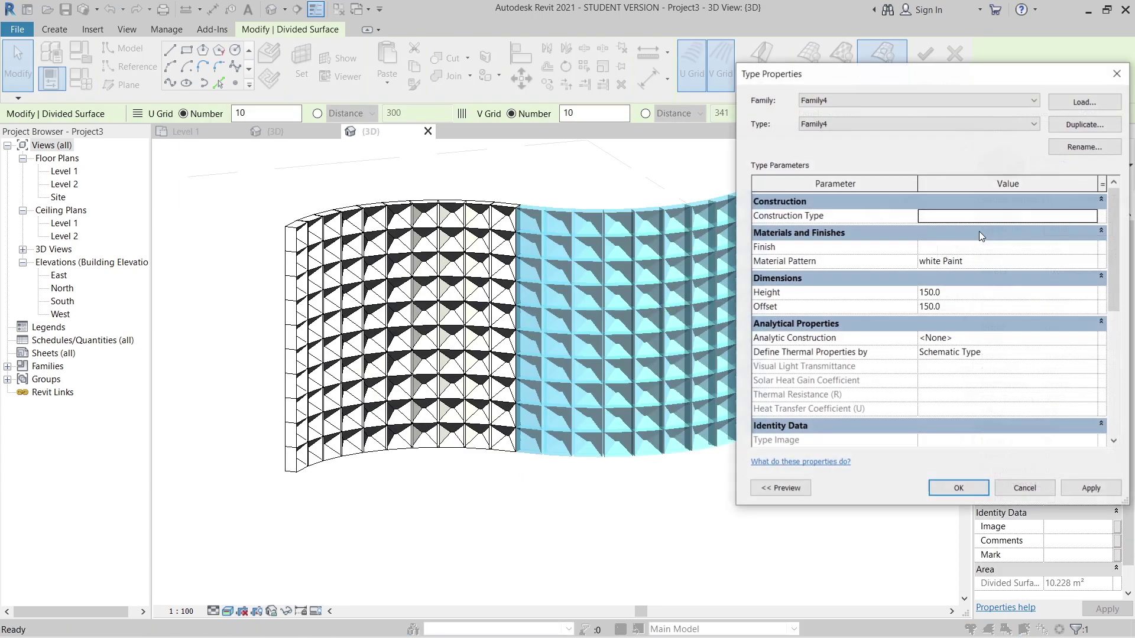
click(958, 294)
text(1)
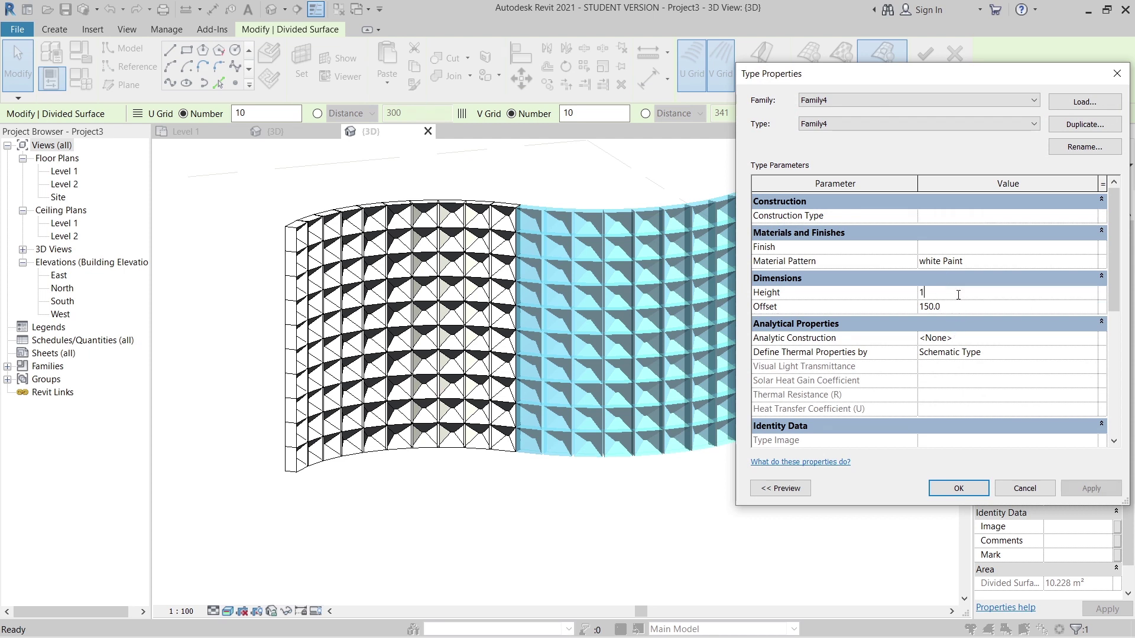
text(20)
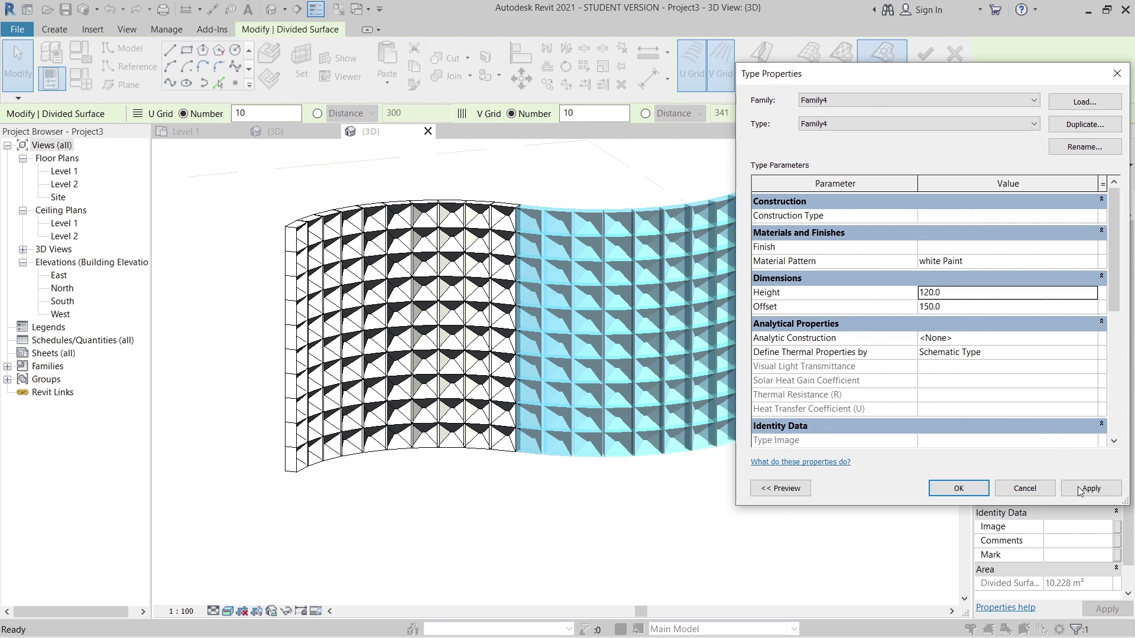
click(1071, 487)
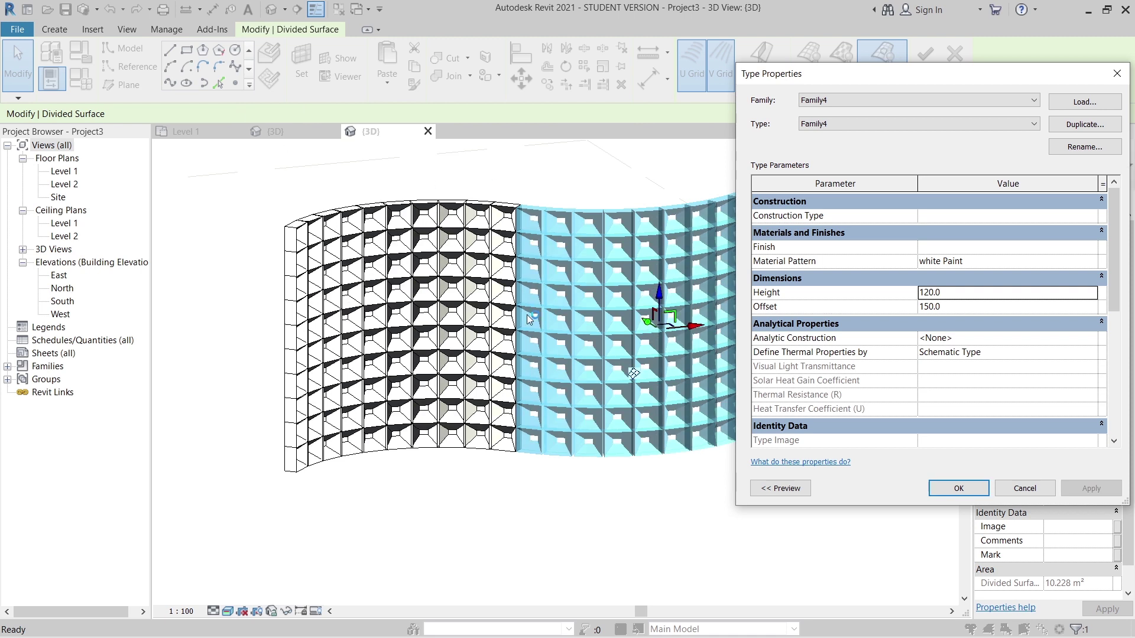
Try Height values of 100 and 50 on the Family4 type, applying each one
click(958, 298)
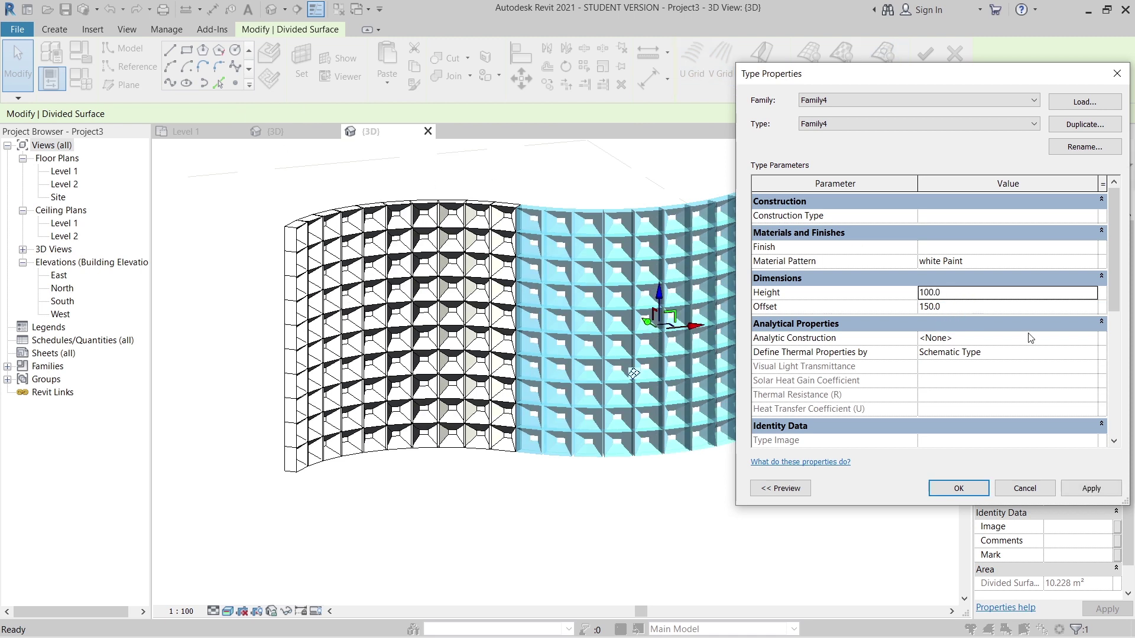
click(1094, 489)
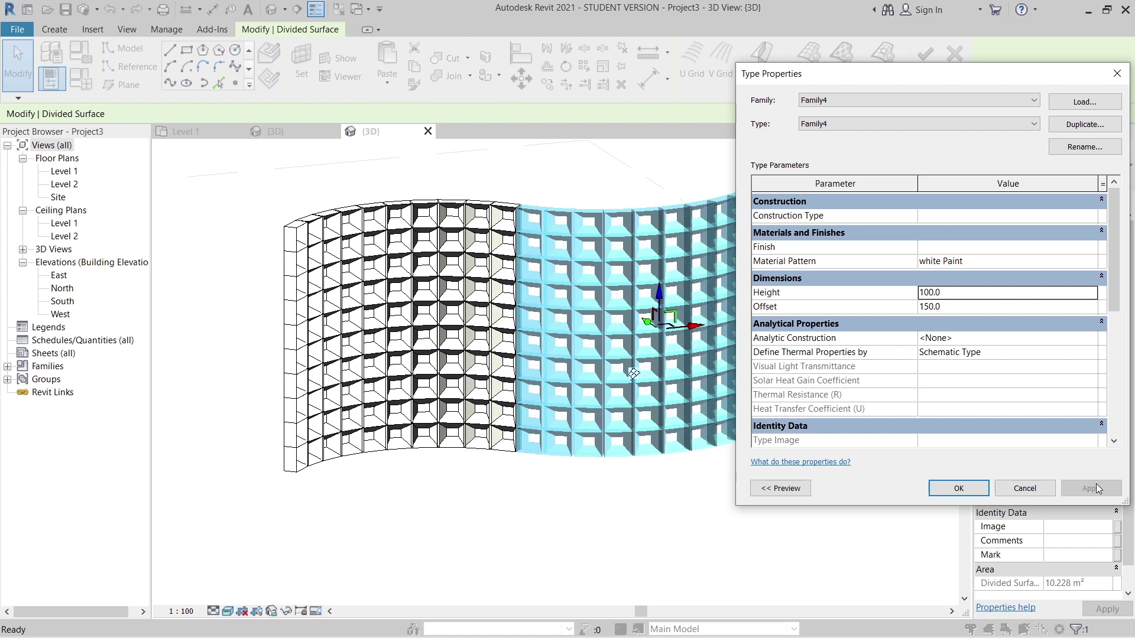
drag(953, 295, 885, 295)
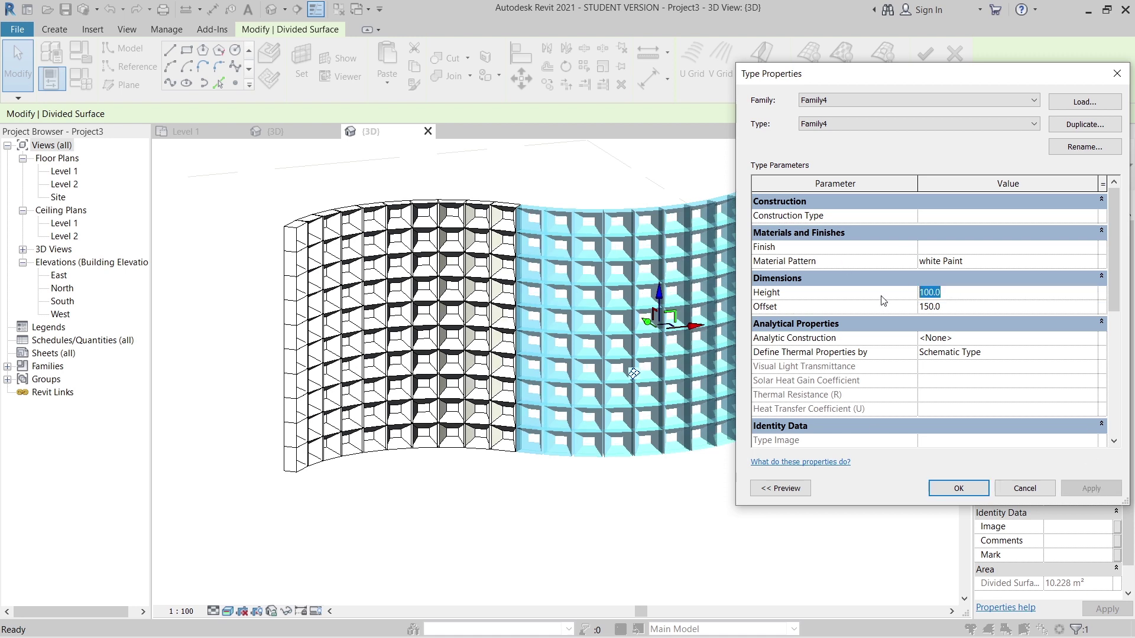
text(50)
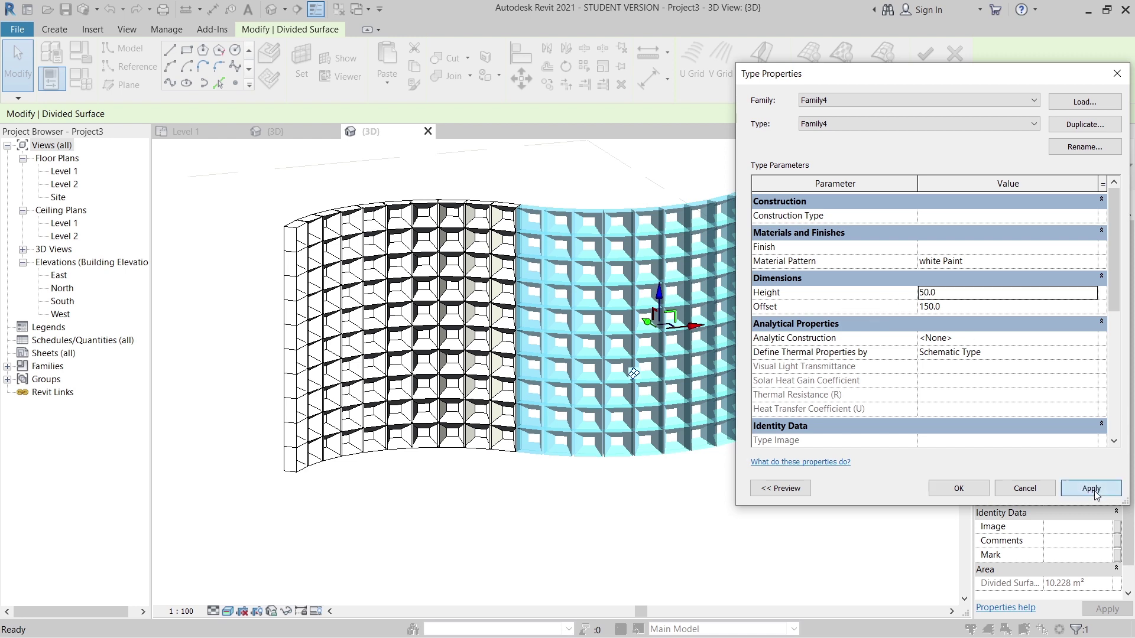
click(1094, 490)
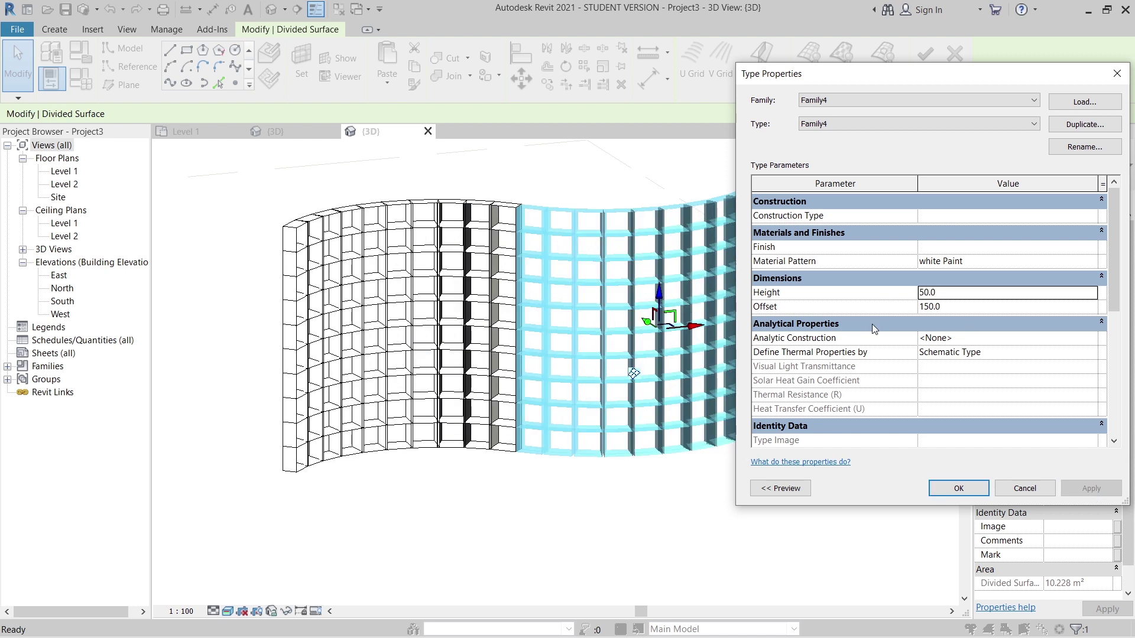
Set the Family4 type's Height to 120, accept the type properties and deselect the surface
click(957, 294)
text(12)
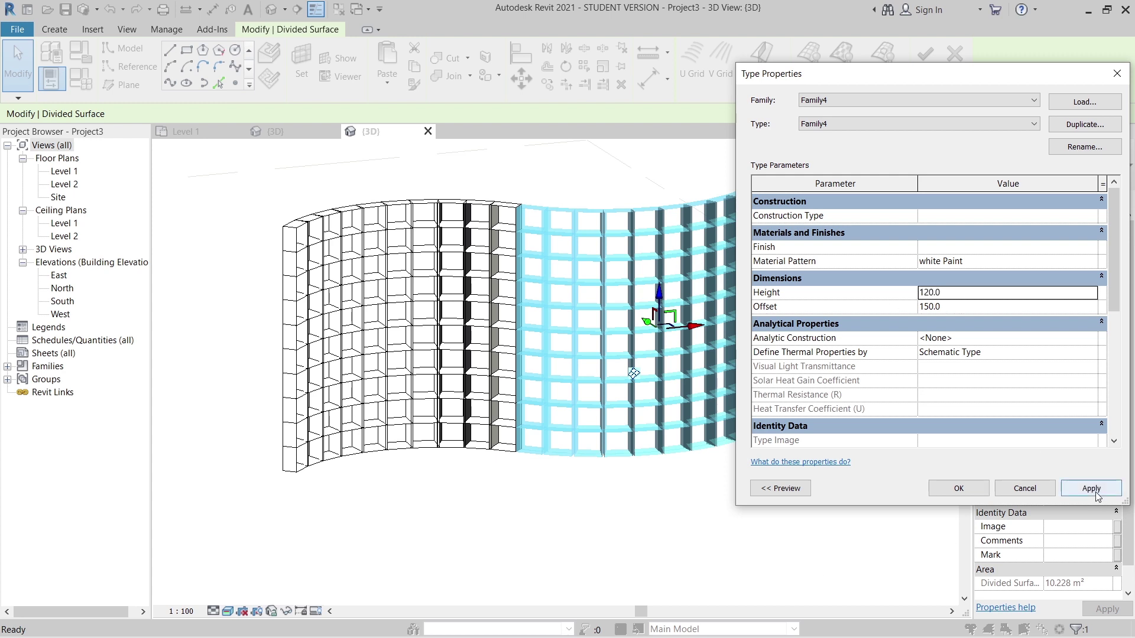
click(958, 489)
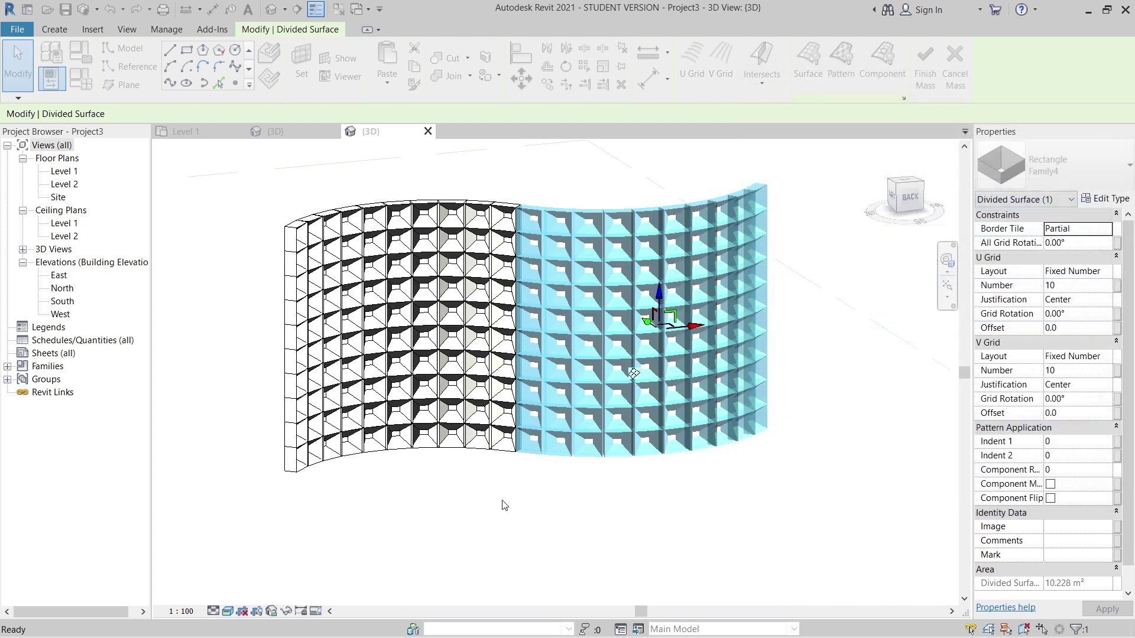
click(654, 511)
Set the unflipped divided surface's U Grid and V Grid numbers to 5 each and apply the change
shift+middle_drag(704, 514, 483, 456)
shift+middle_drag(451, 365, 641, 289)
click(660, 292)
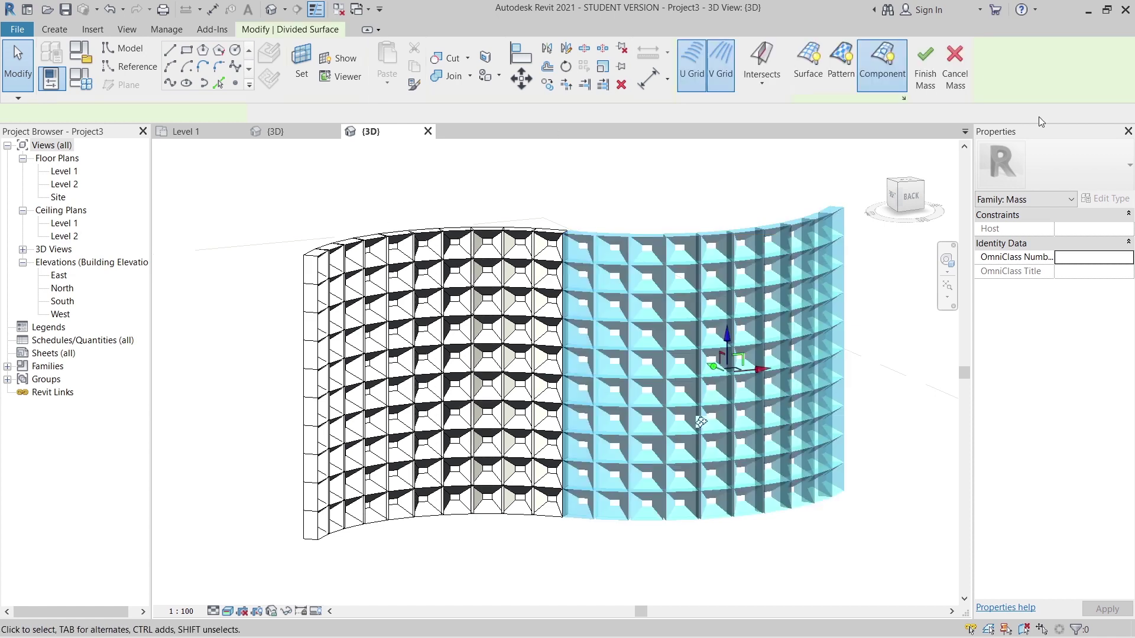
click(1090, 285)
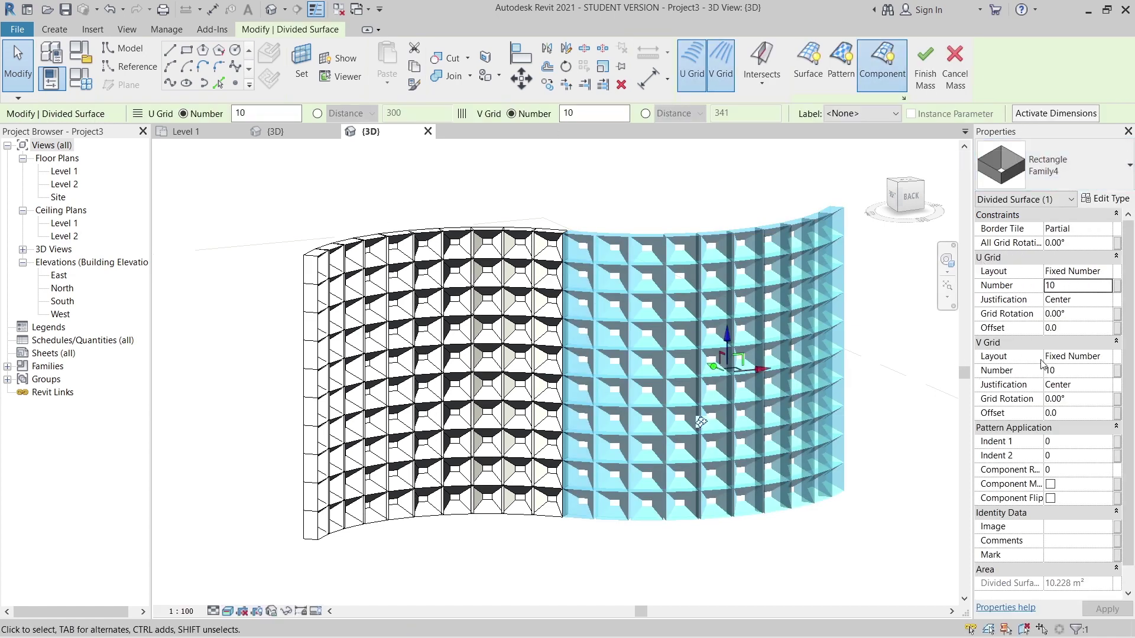
click(1071, 286)
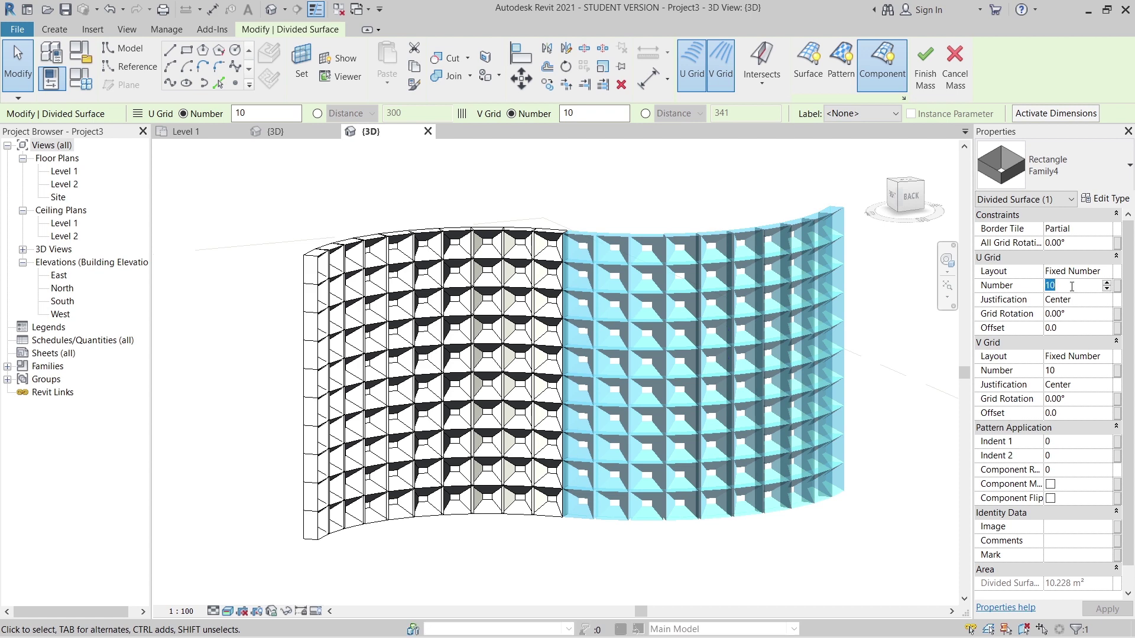
click(1072, 371)
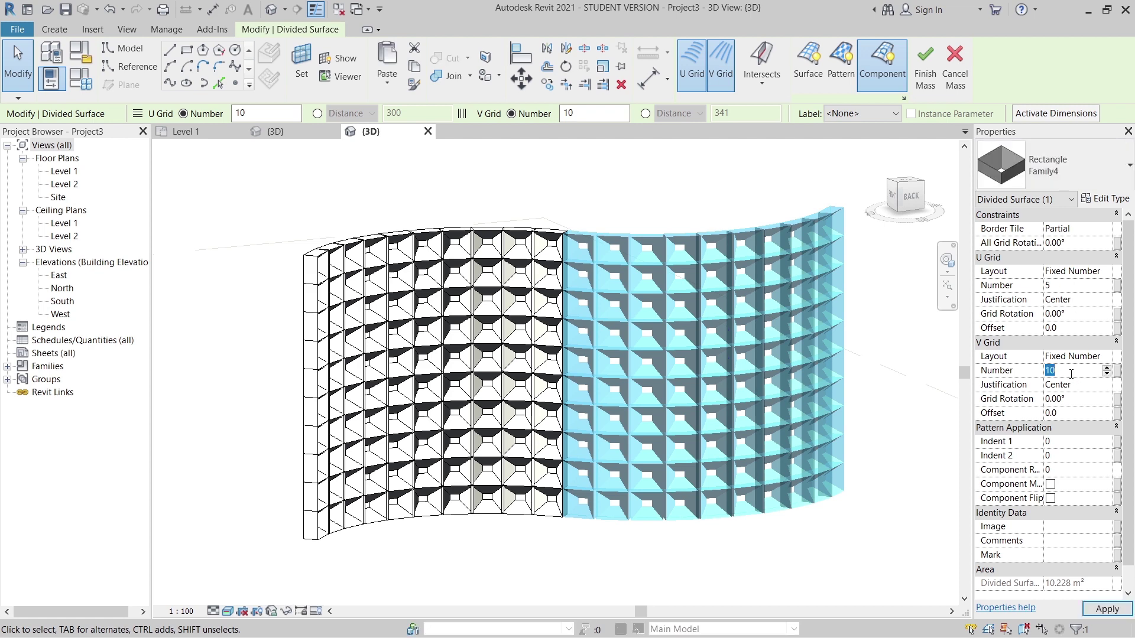
click(1106, 610)
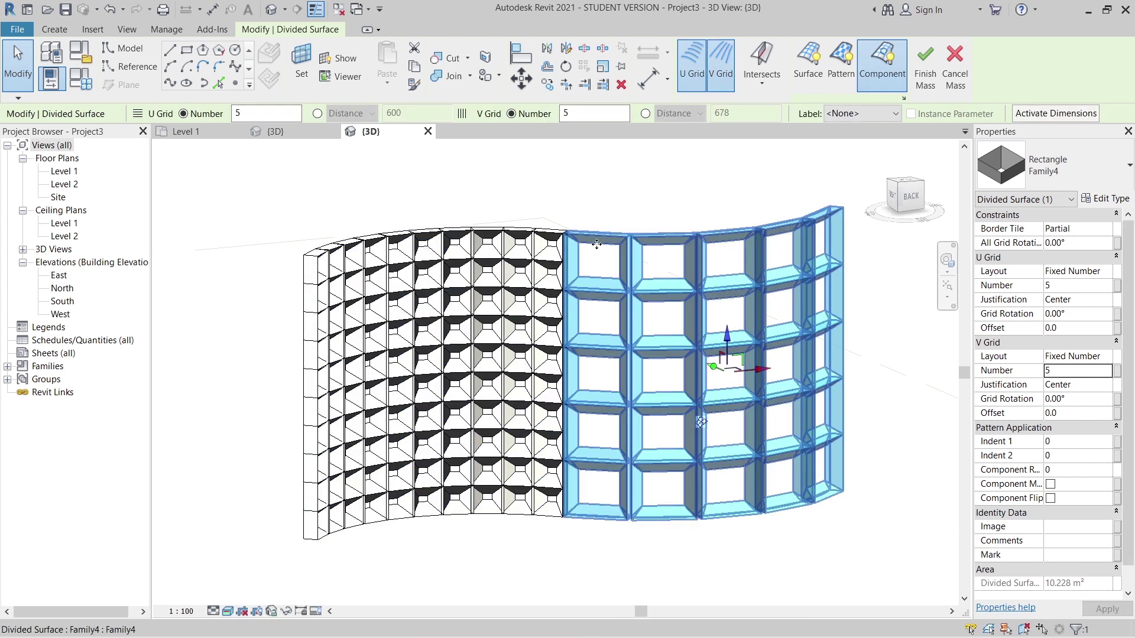
Try U Grid and V Grid numbers of 2 each on the unflipped divided surface, applying them and viewing the panels
click(1051, 285)
text(2)
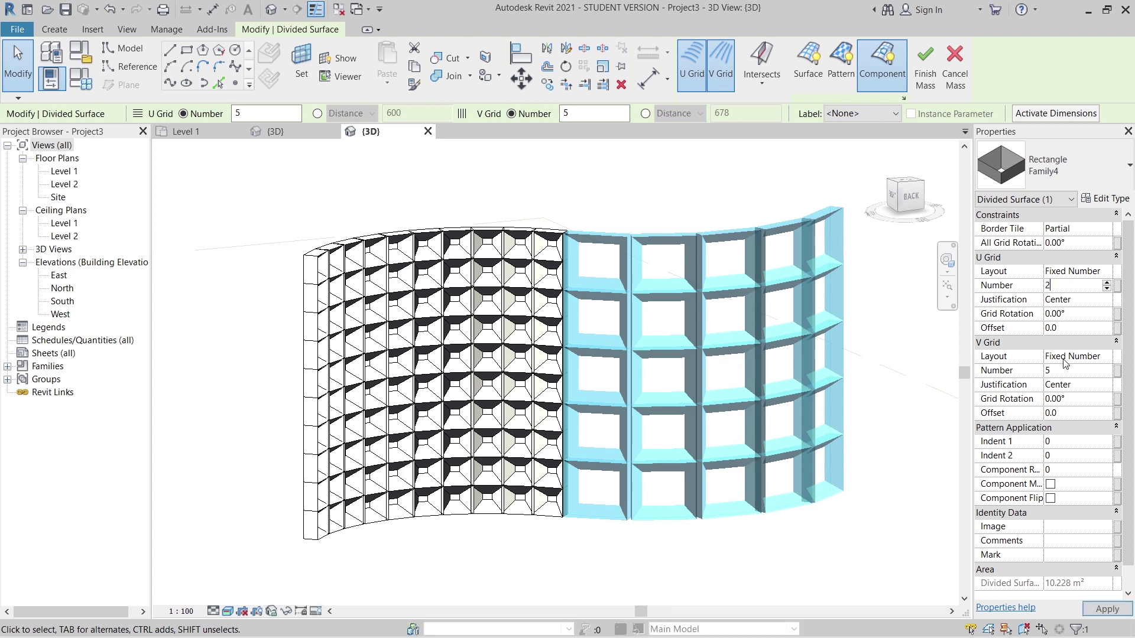
click(1057, 370)
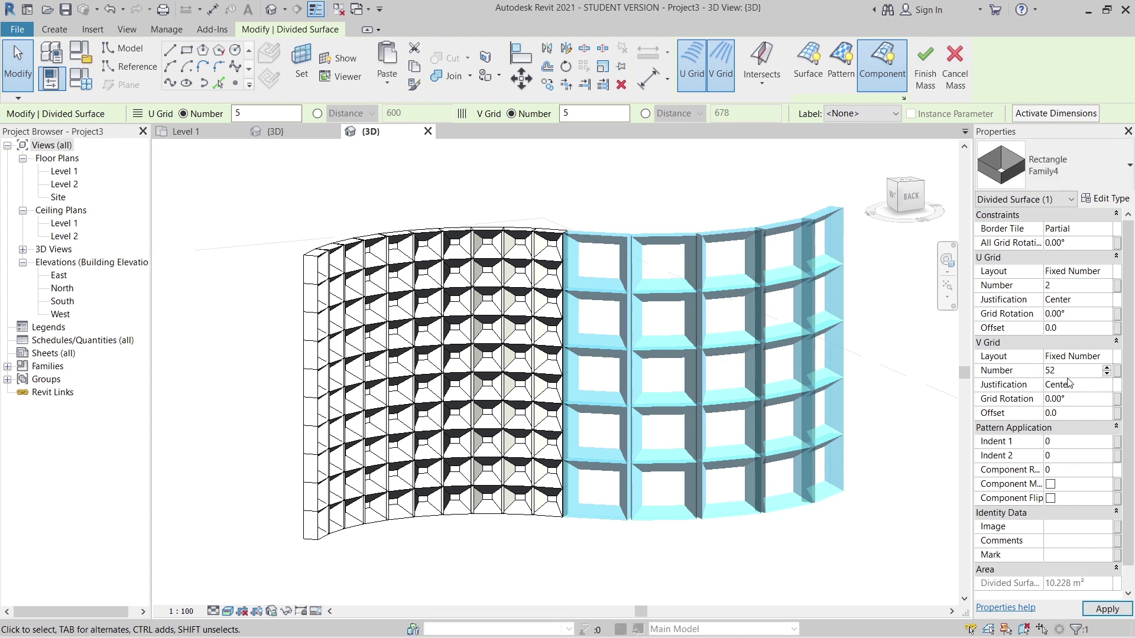
click(1107, 609)
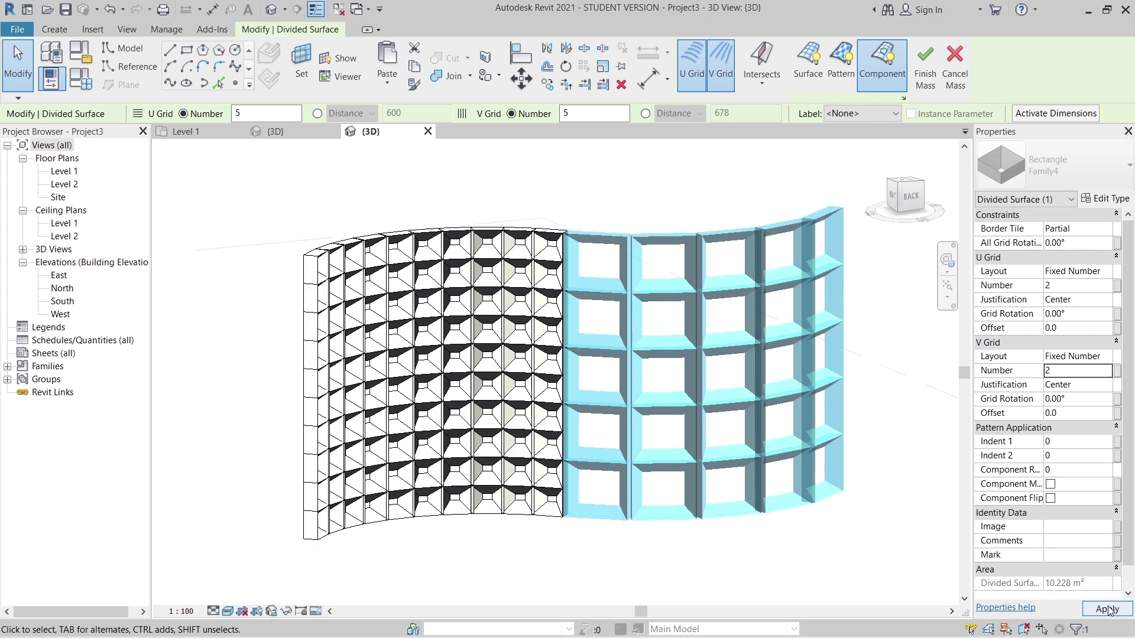
click(860, 320)
shift+middle_drag(860, 321, 679, 451)
scroll(679, 451, up, 3)
scroll(650, 413, down, 5)
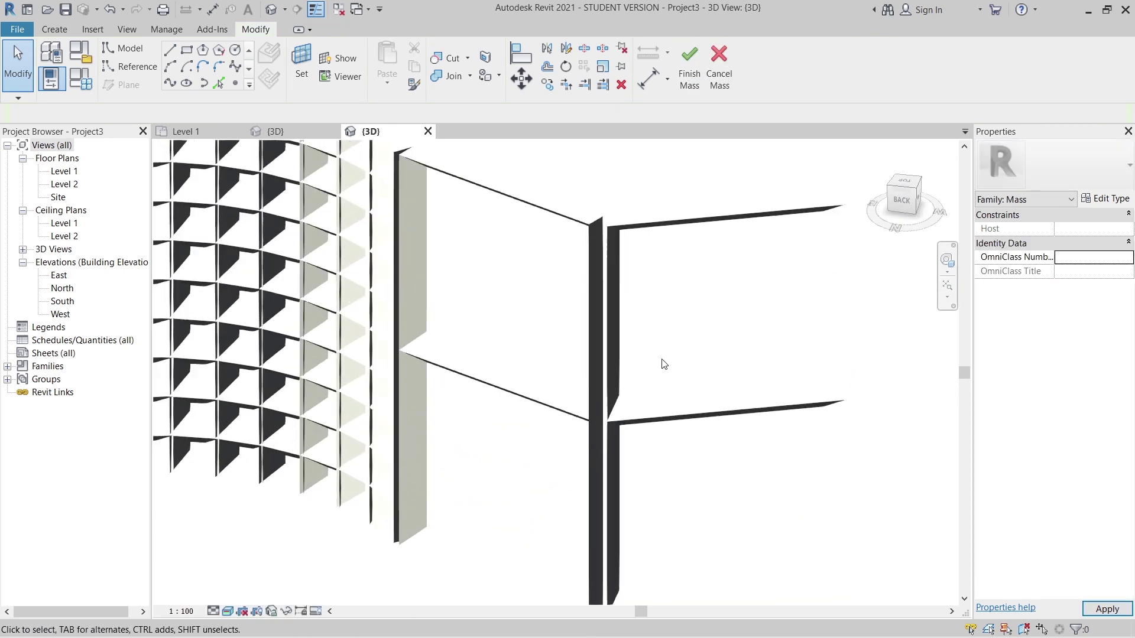
shift+middle_drag(555, 435, 552, 506)
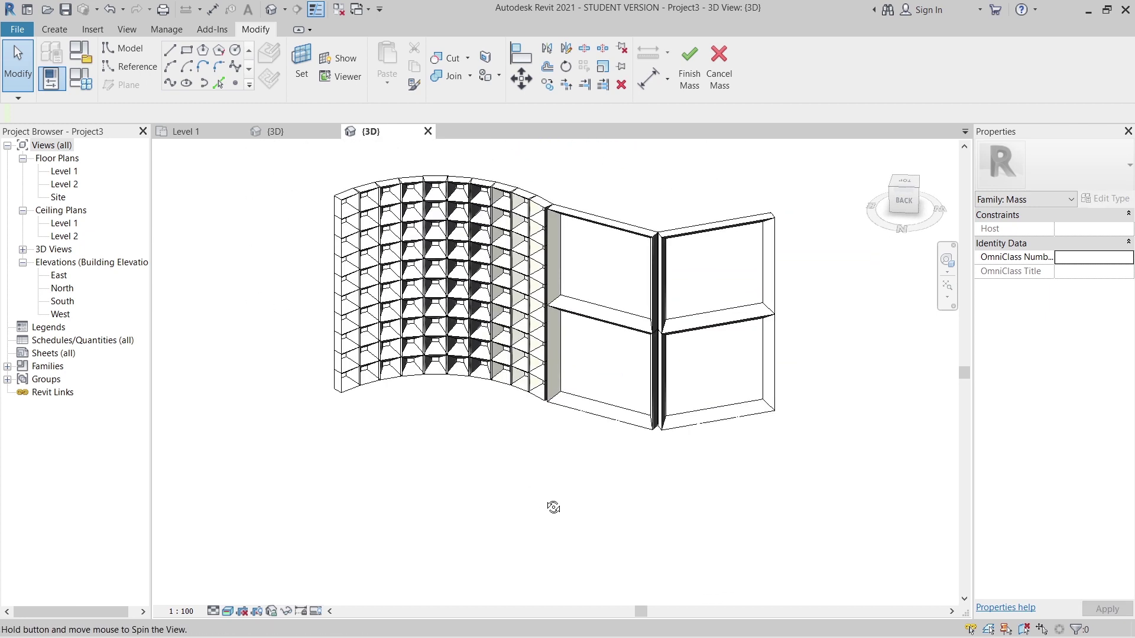
scroll(552, 506, up, 2)
scroll(689, 524, down, 2)
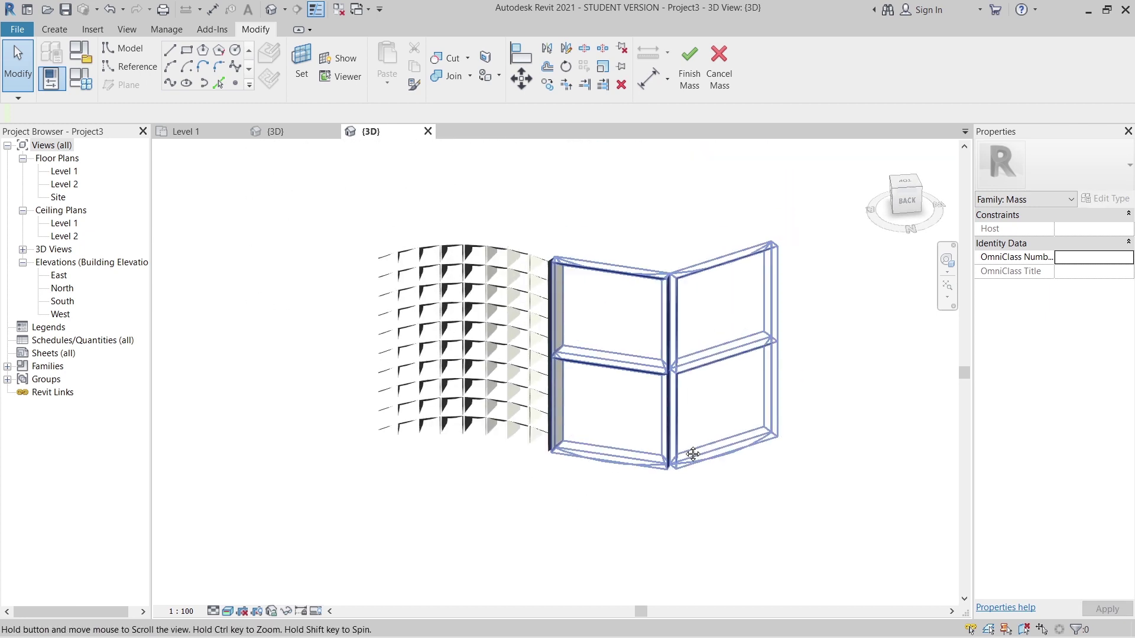
Set the unflipped divided surface's U Grid and V Grid numbers to 10 each and deselect the surface
click(782, 279)
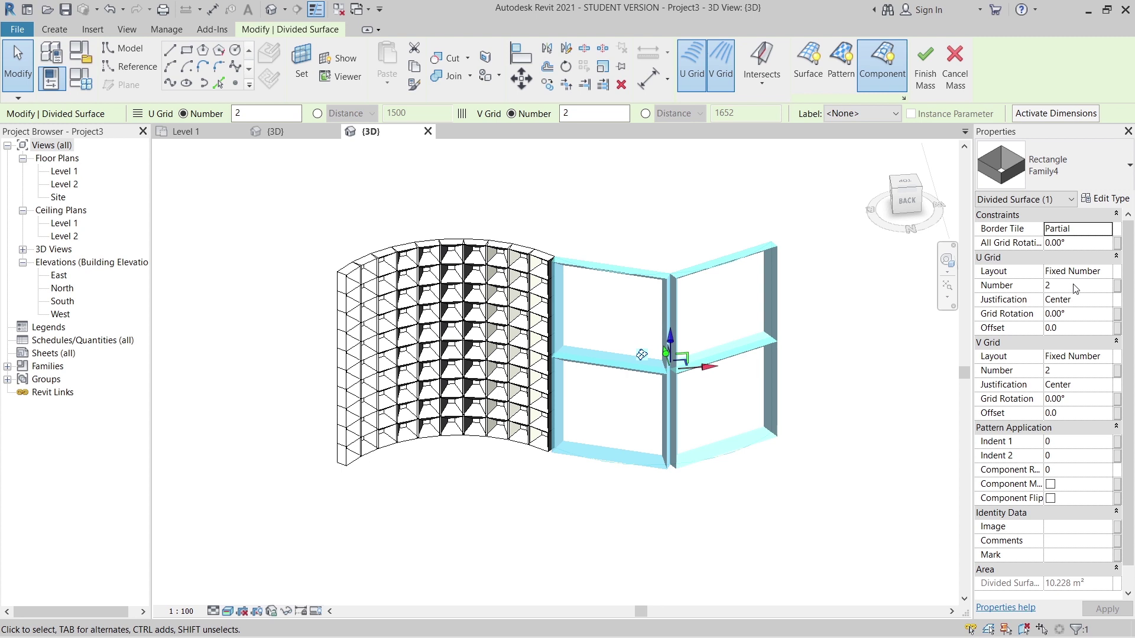
click(1073, 285)
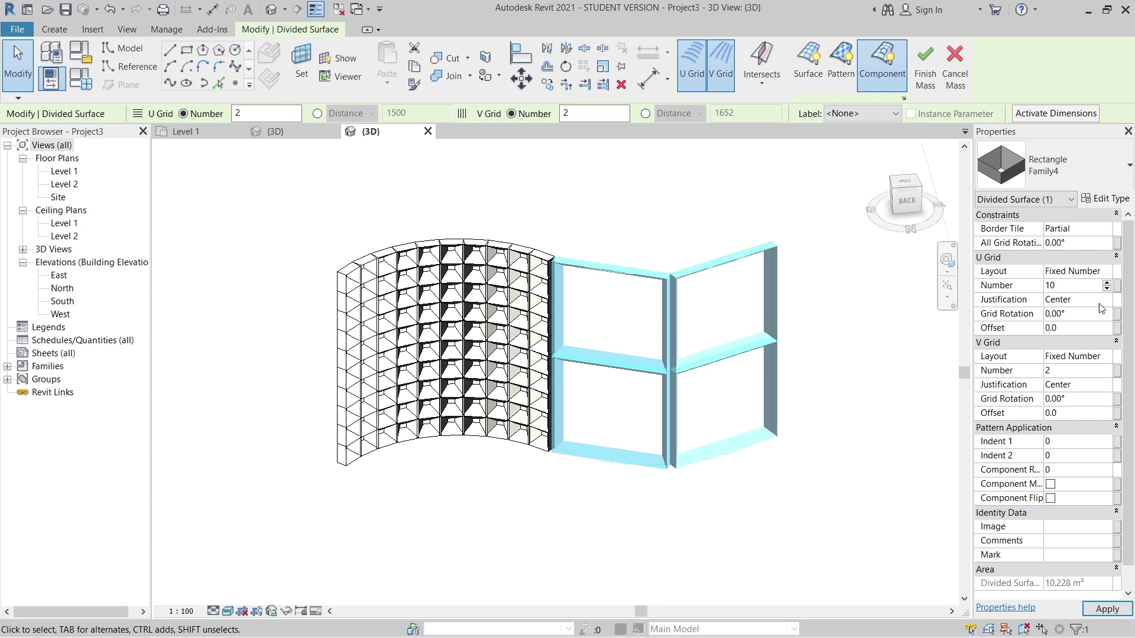
click(1088, 371)
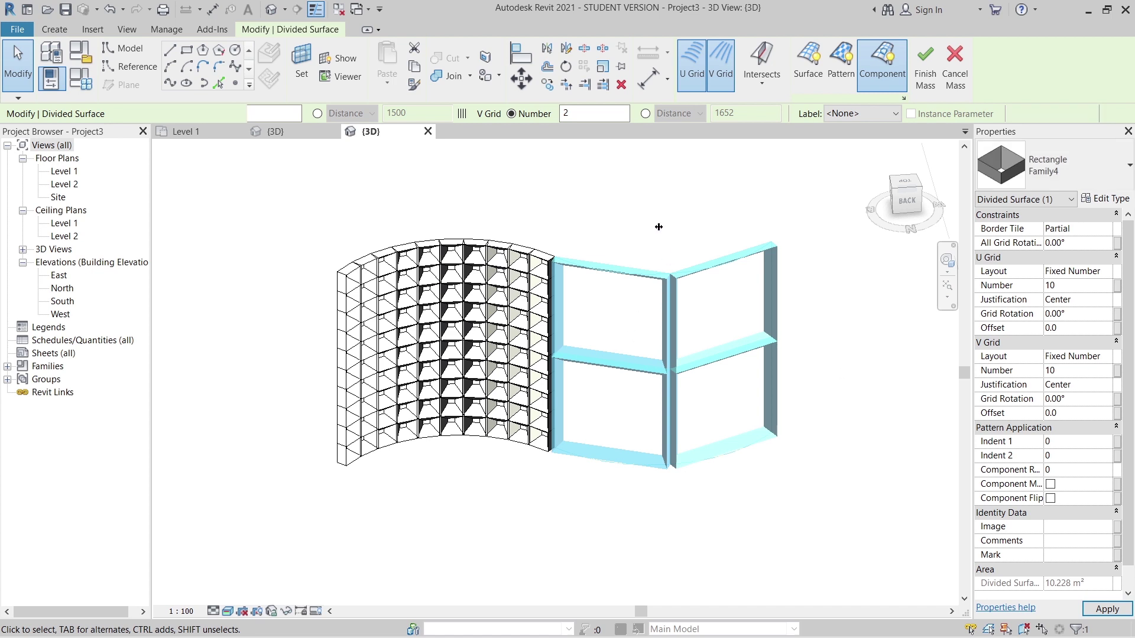
click(514, 459)
shift+middle_drag(513, 456, 577, 511)
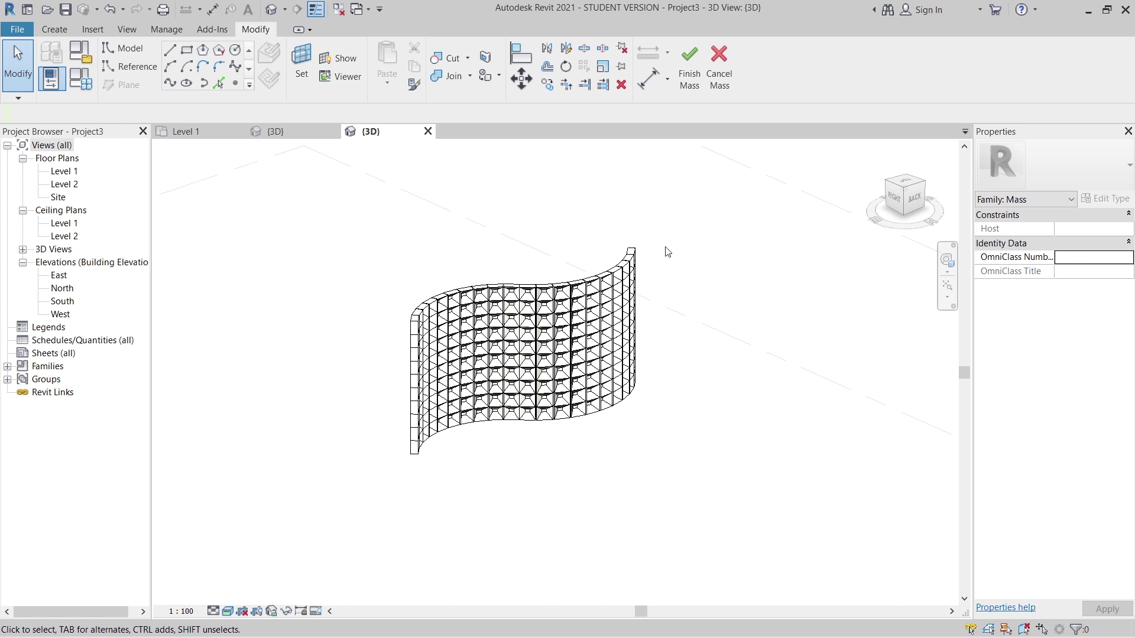
scroll(310, 387, down, 2)
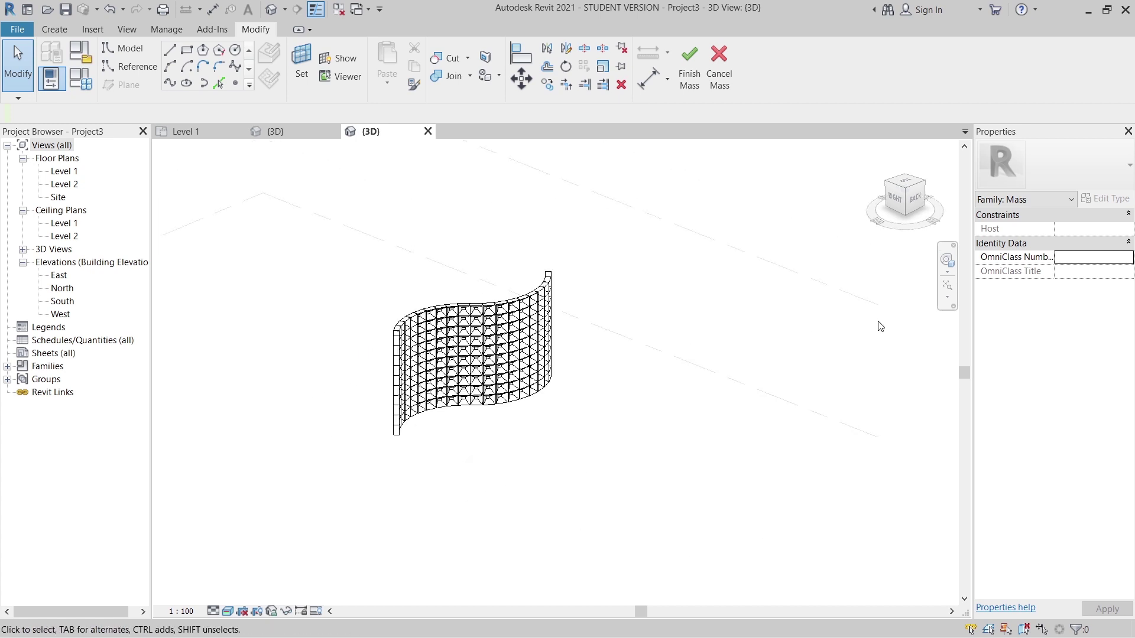
Finish the in-place mass and open the Level 1 floor plan
click(689, 66)
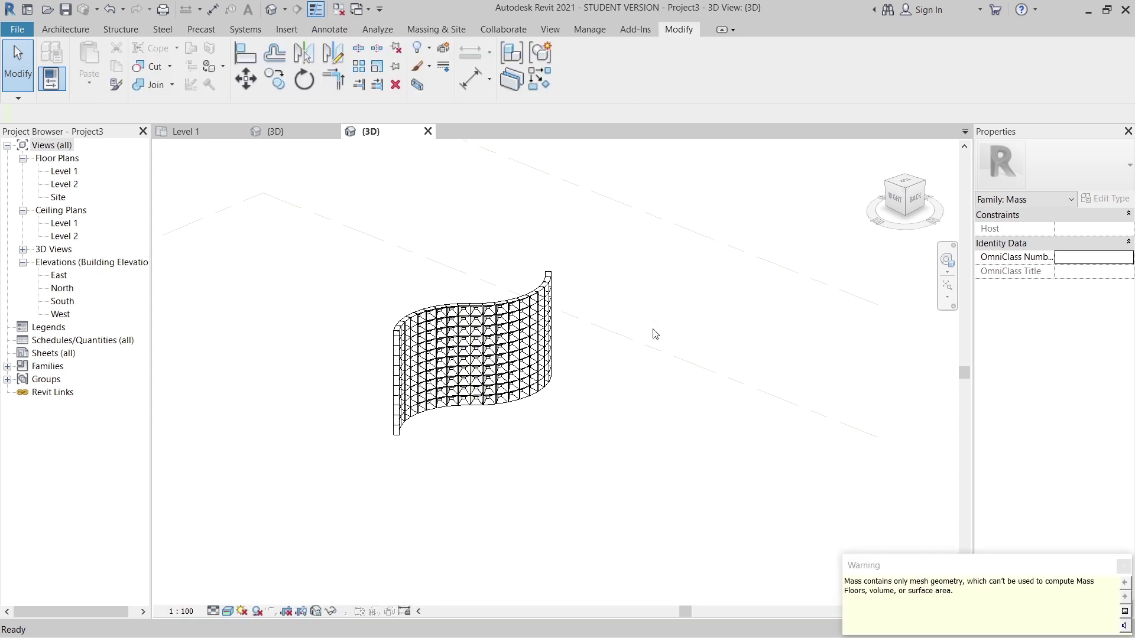
click(331, 275)
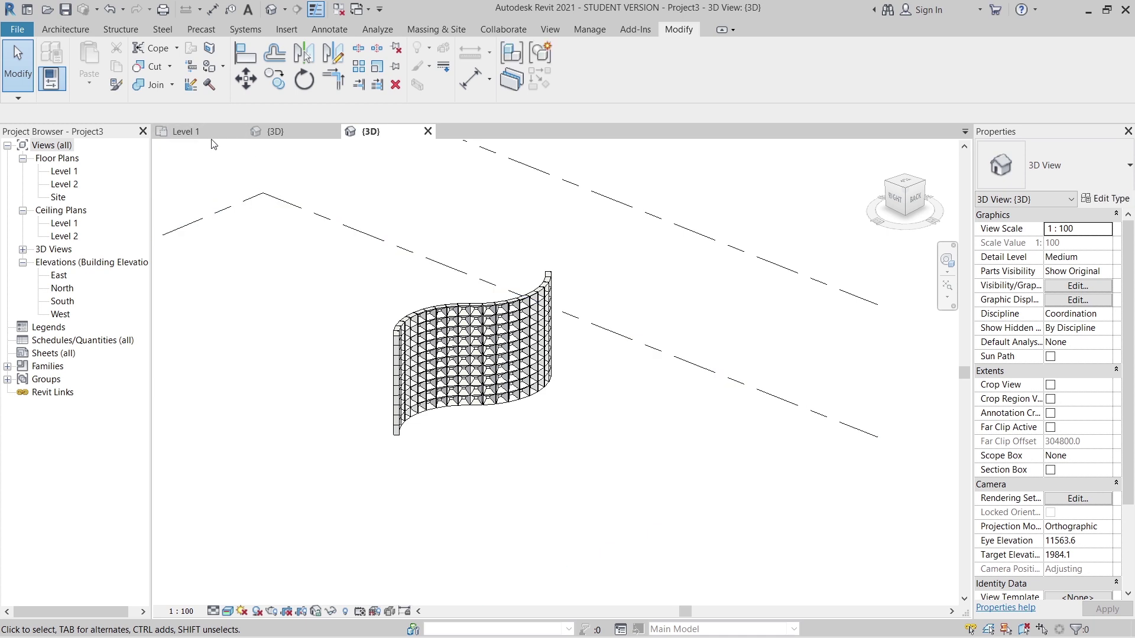
click(207, 133)
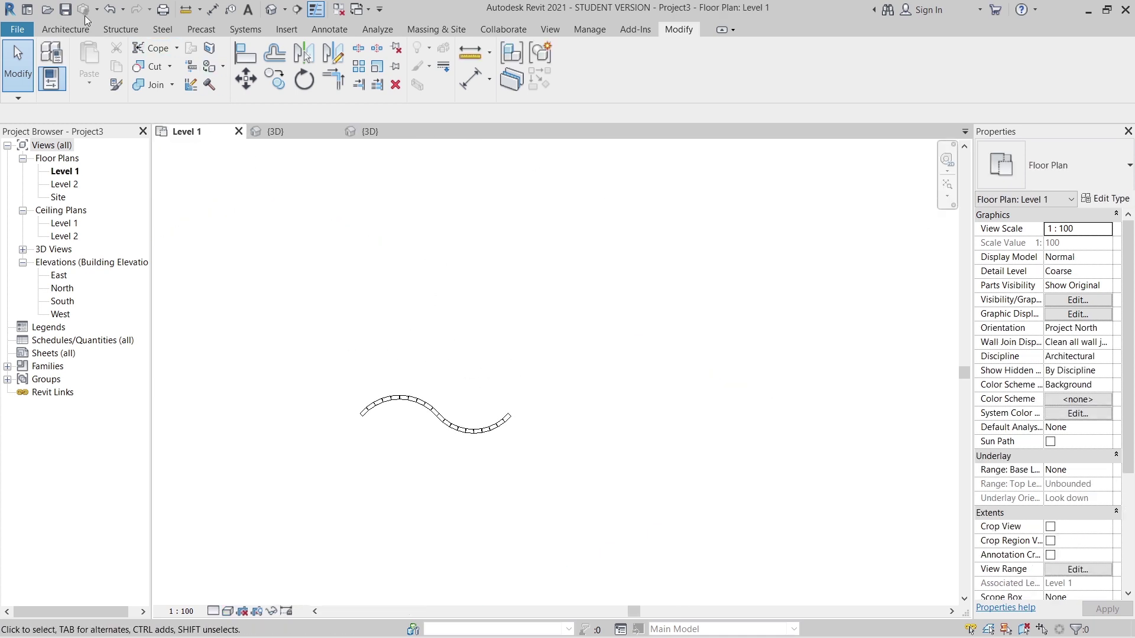
click(388, 193)
key(l)
key(i)
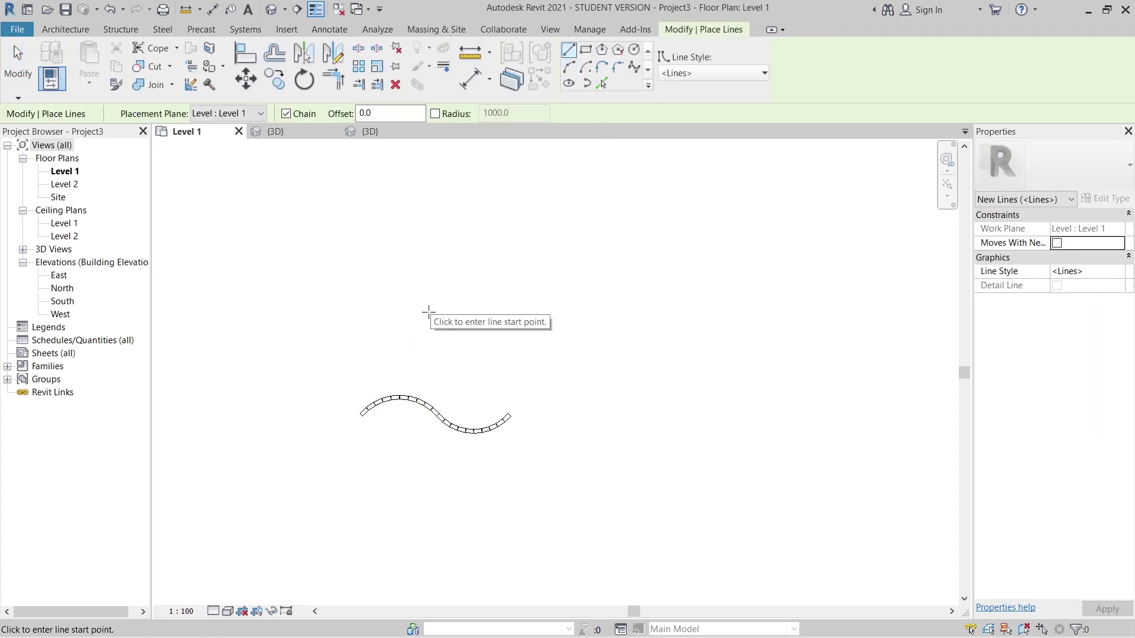
click(349, 329)
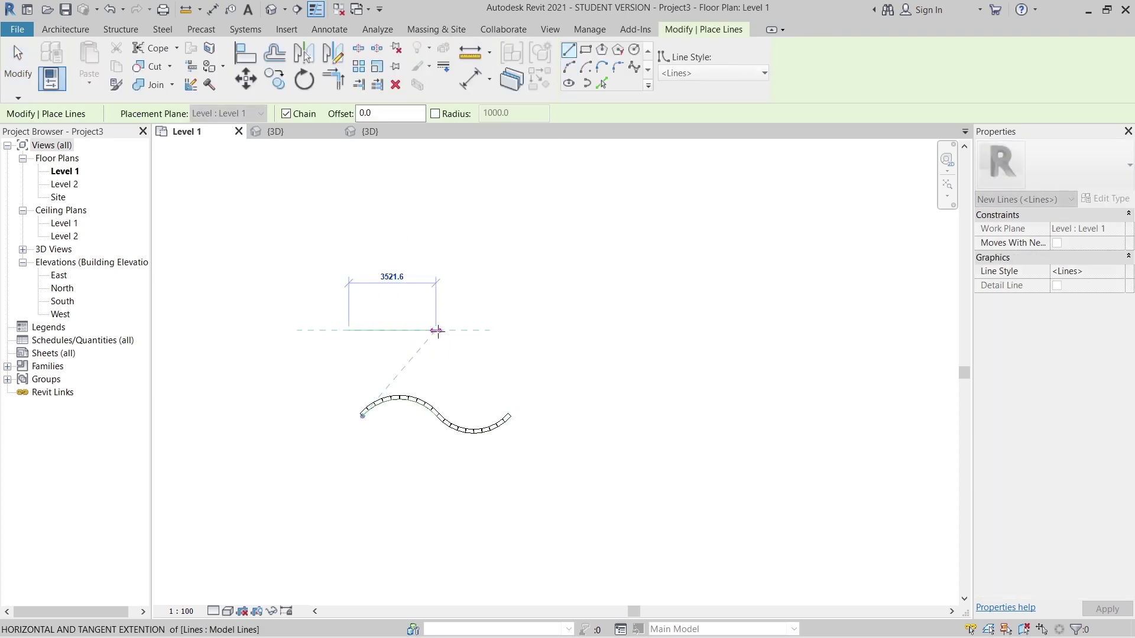
text(3m)
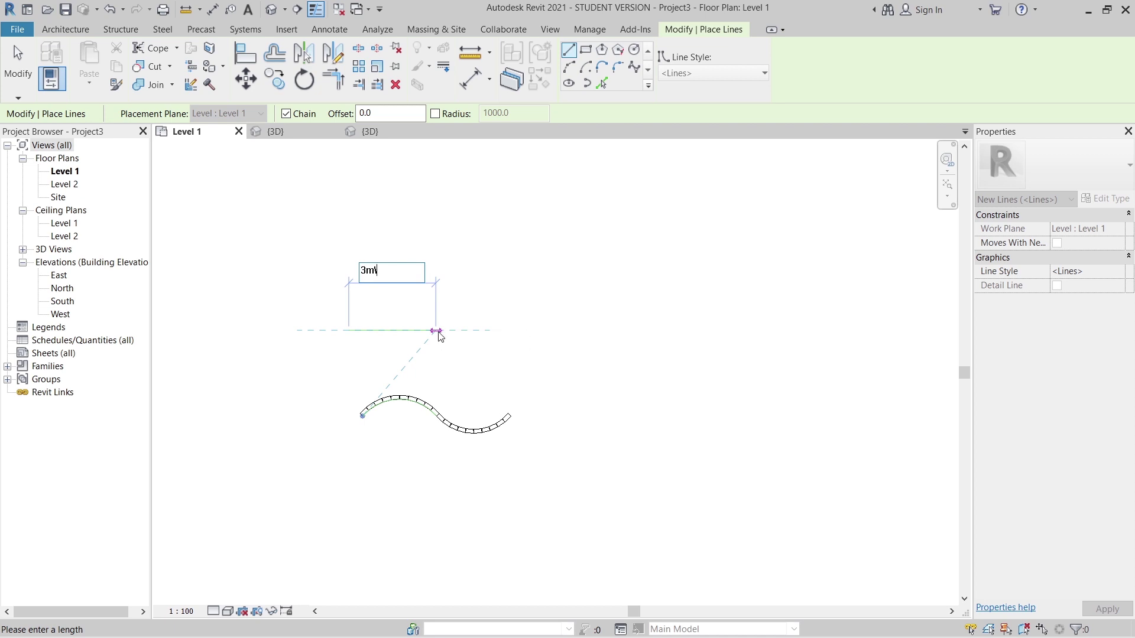
key(Return)
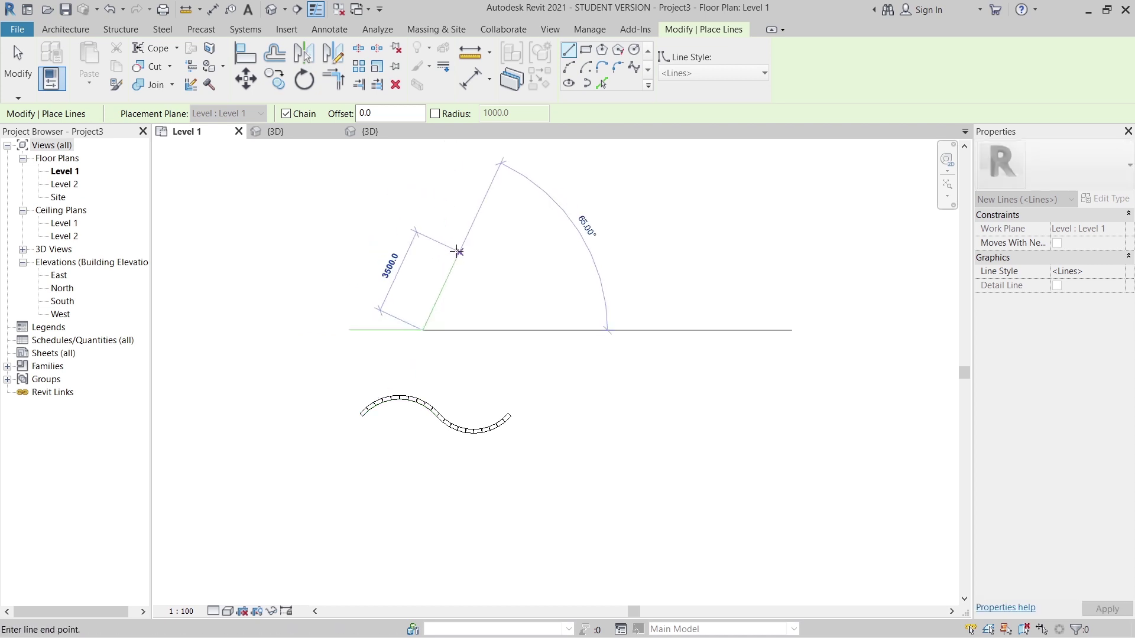
key(Escape)
key(Escape)
click(371, 334)
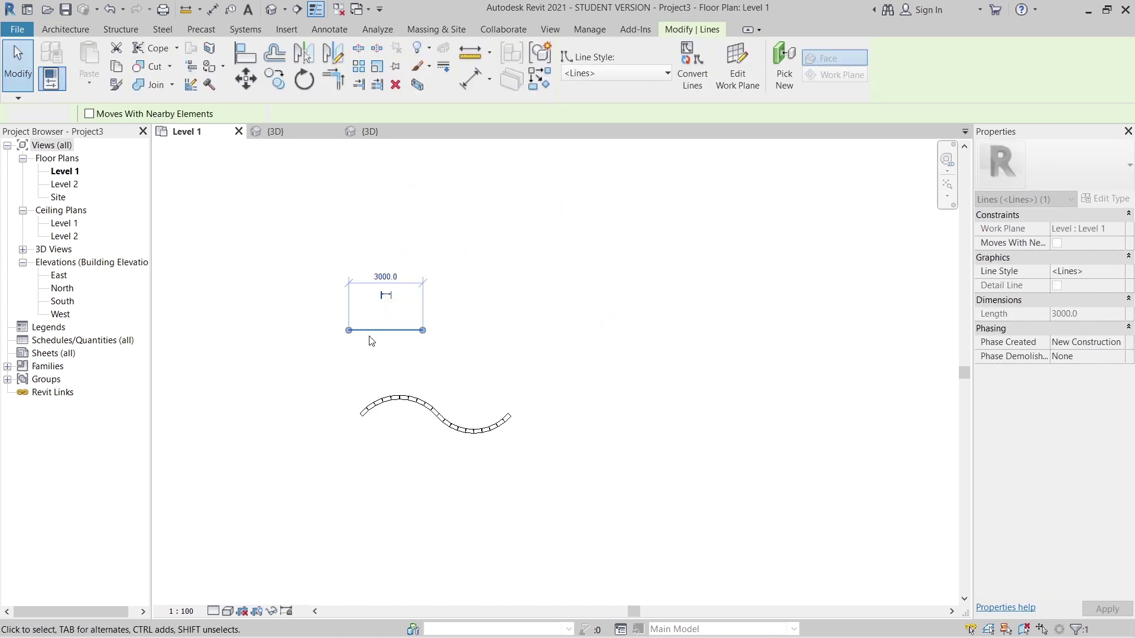
key(Delete)
Draw an S-curve of two opposing model-line arcs above the paneled wall in plan, each with a 3000 mm chord
click(627, 37)
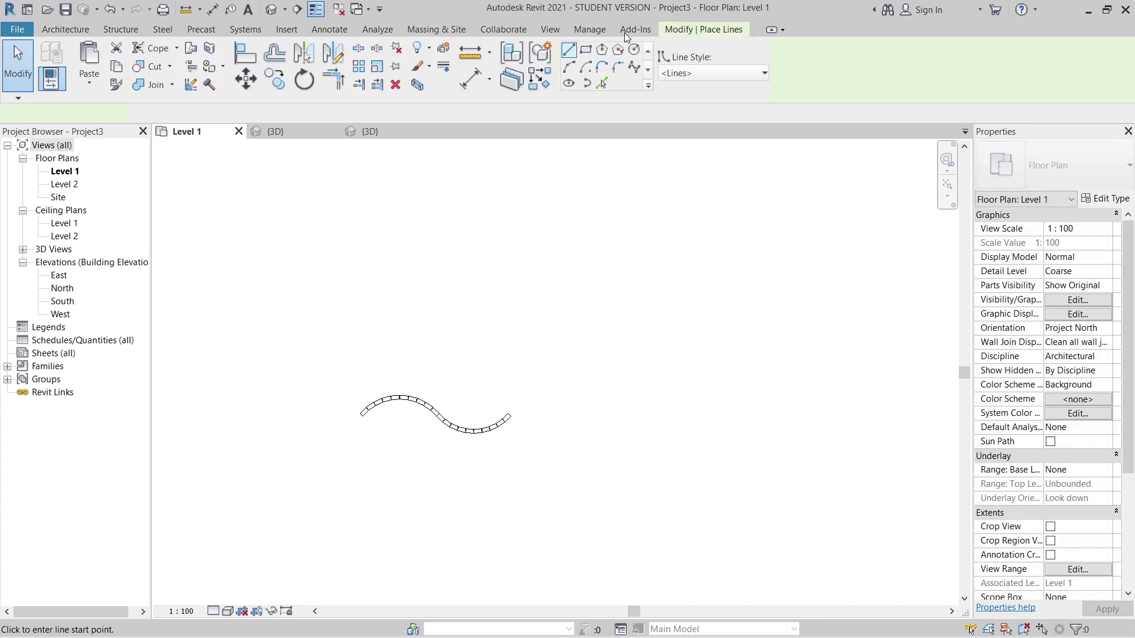
click(569, 66)
click(372, 297)
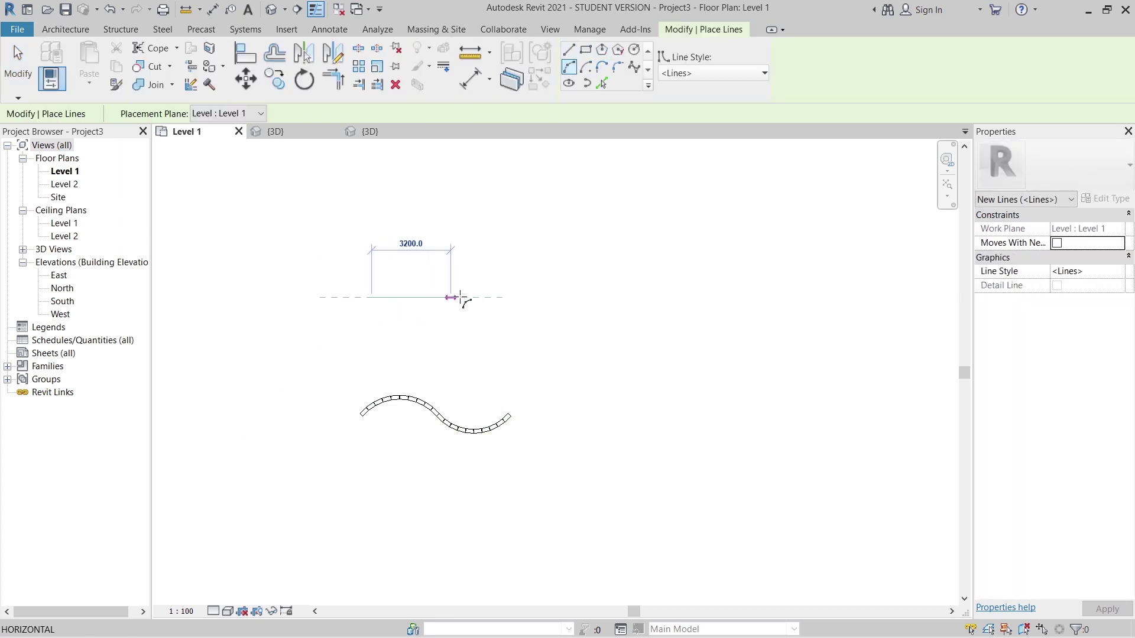
text(3000)
key(Return)
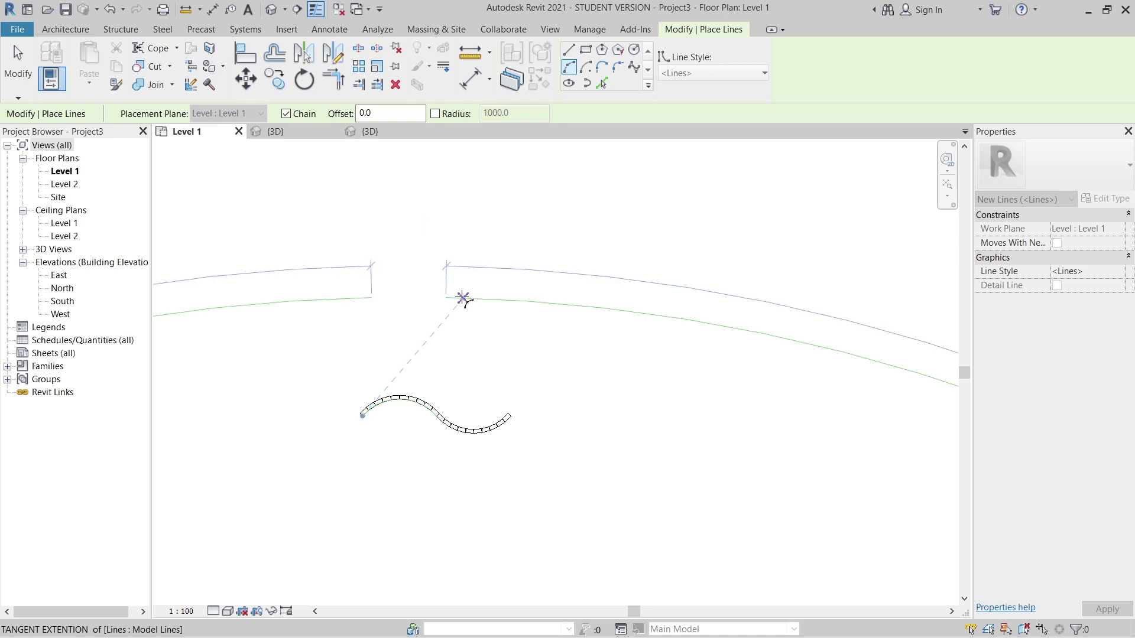
click(483, 297)
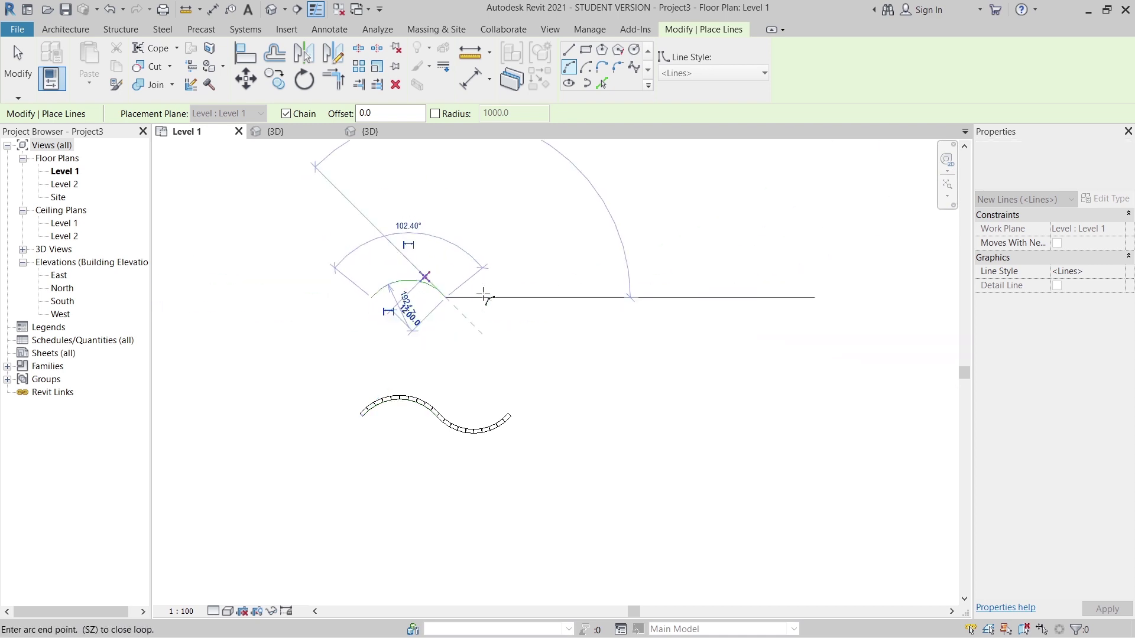
text(3000)
key(Return)
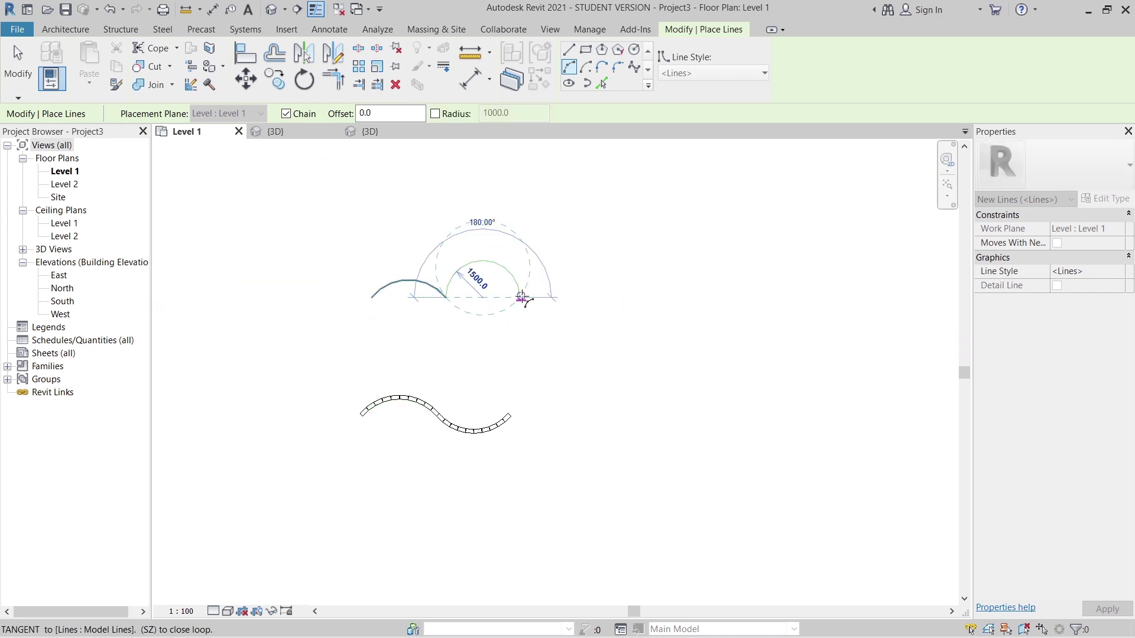
click(522, 297)
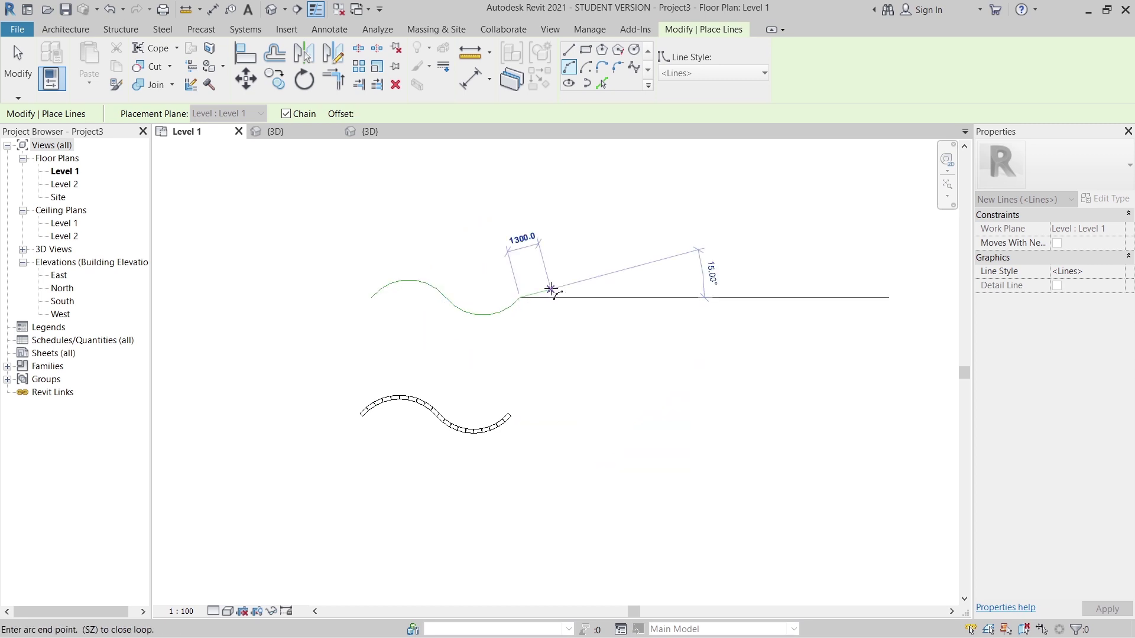
key(Escape)
key(Escape)
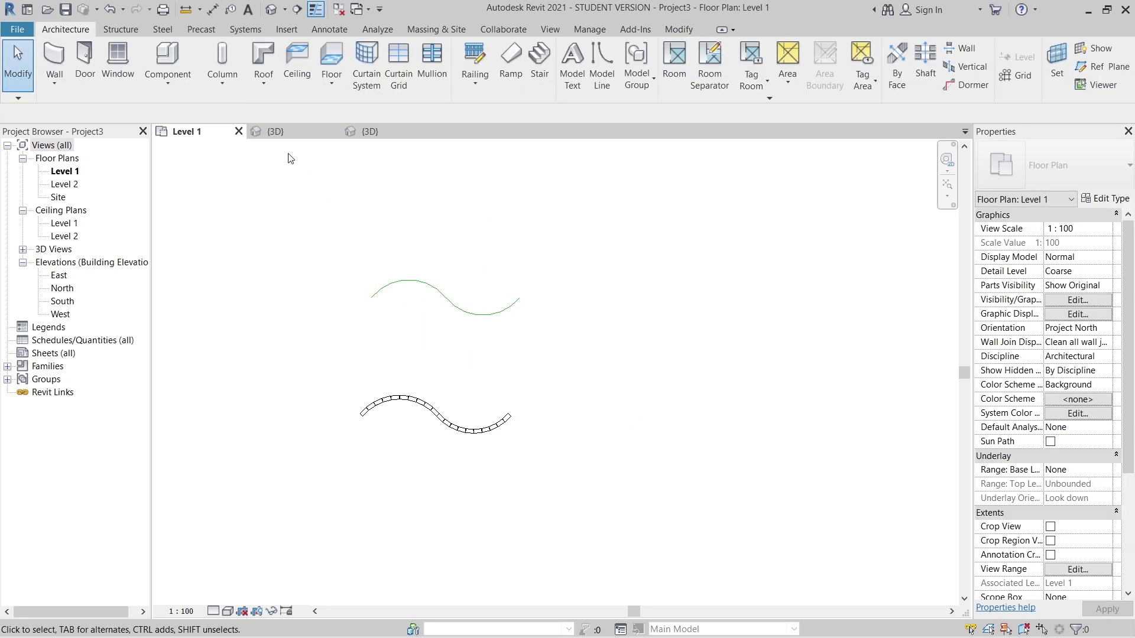
Switch to Project3's 3D view and start a new in-place mass, keeping the name Mass 2
click(293, 132)
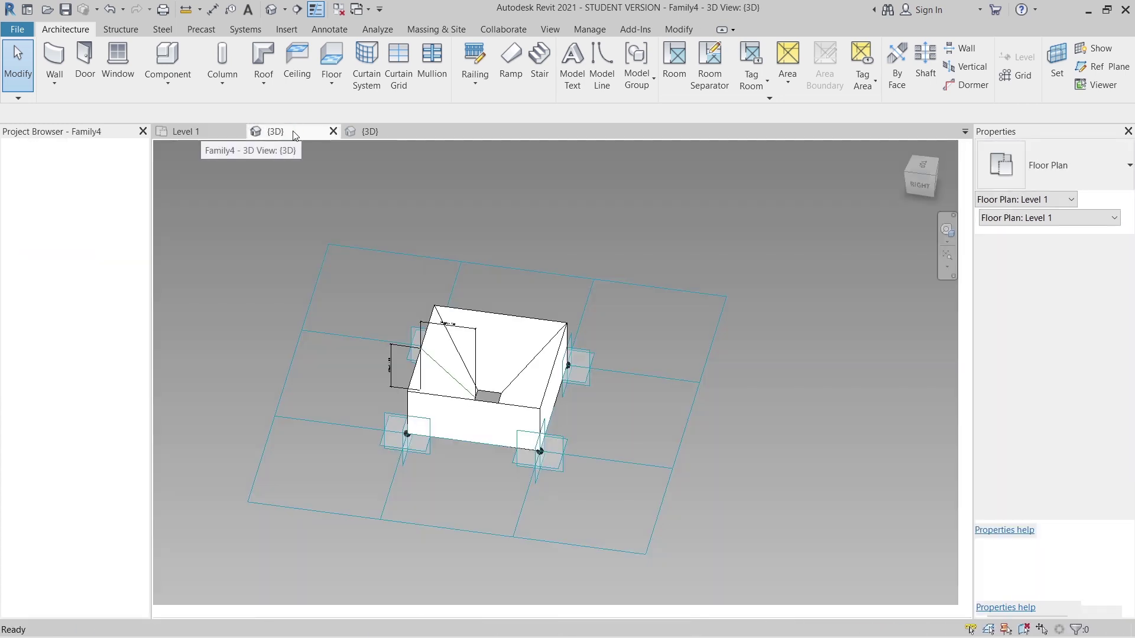
click(371, 132)
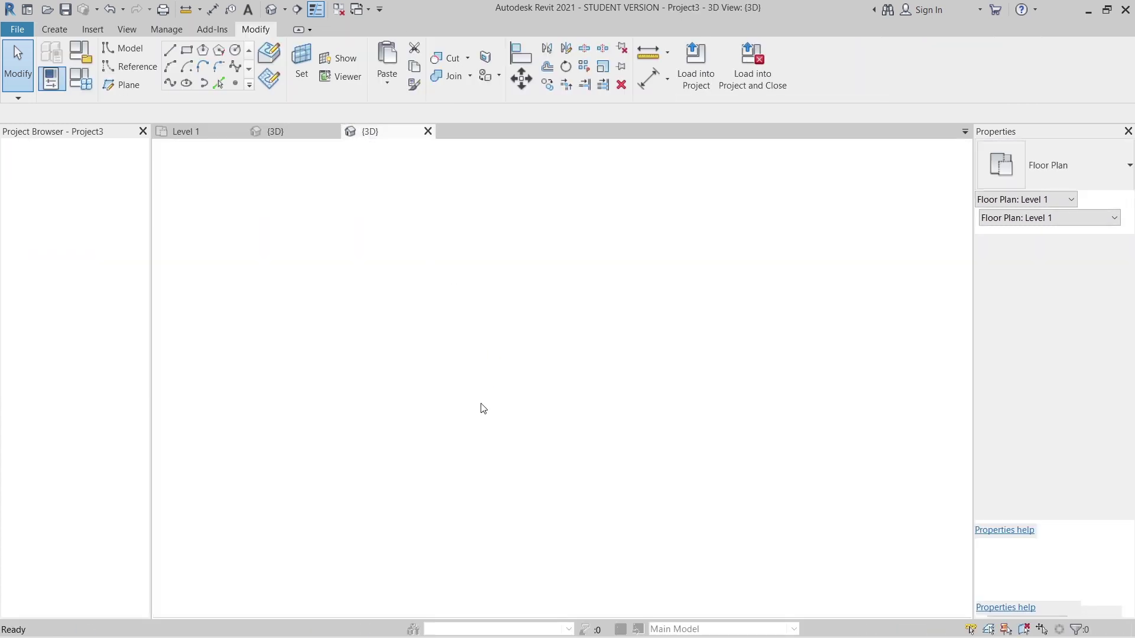
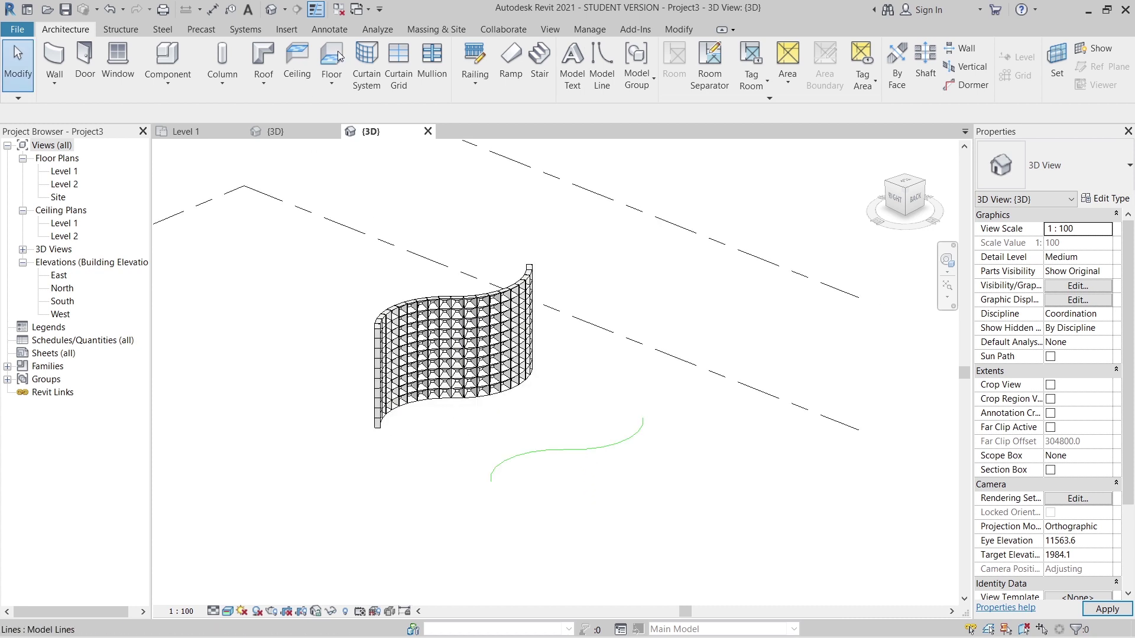
click(408, 29)
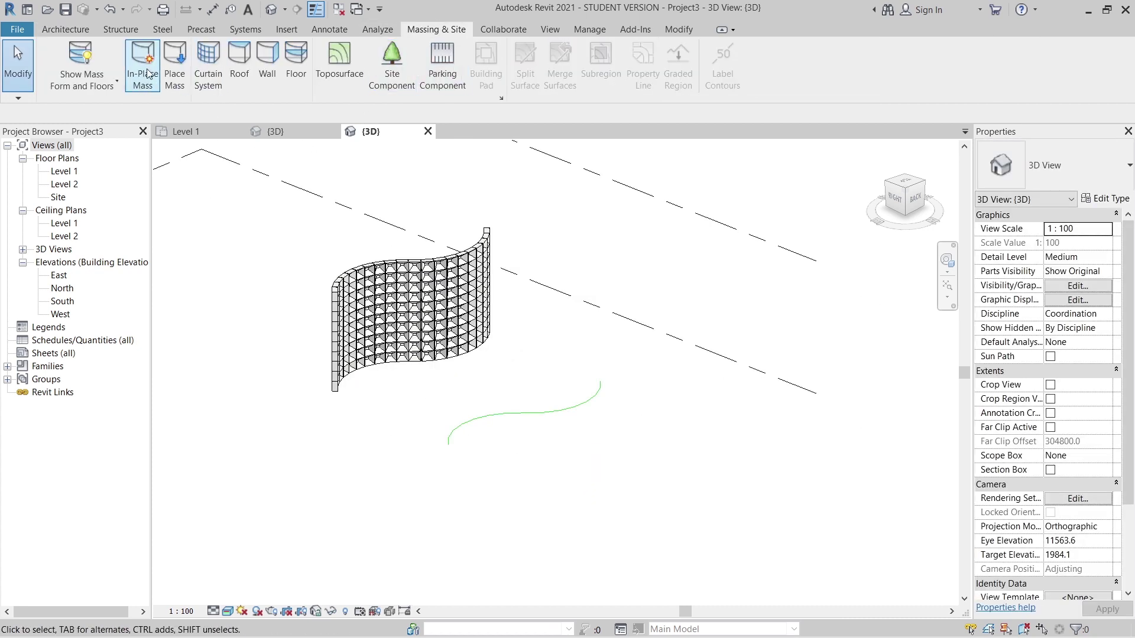
click(148, 74)
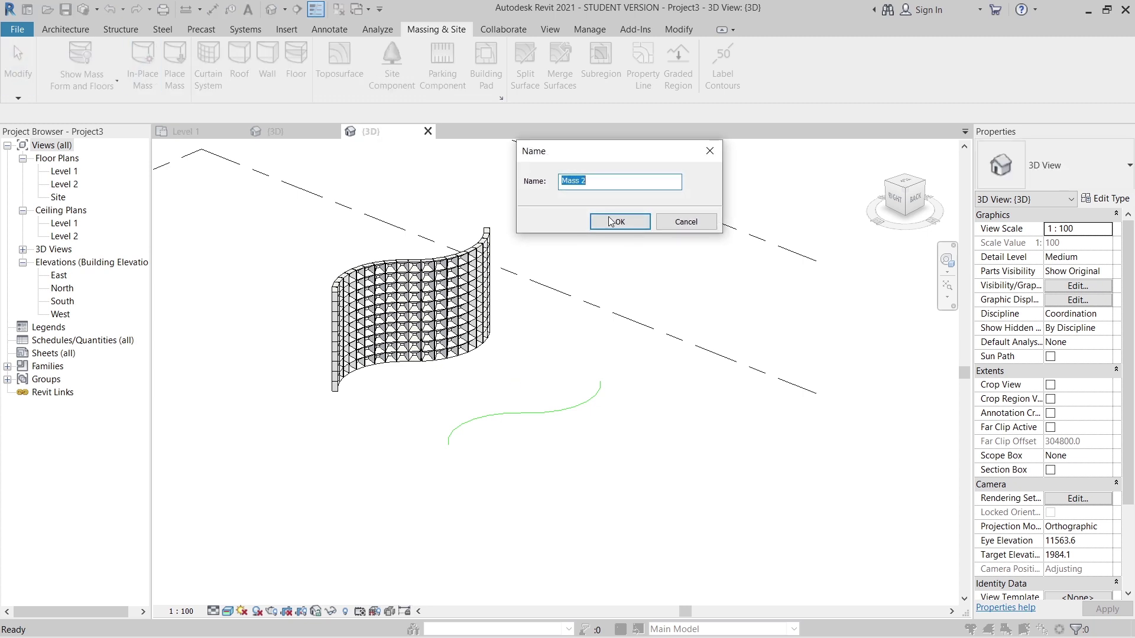
click(611, 222)
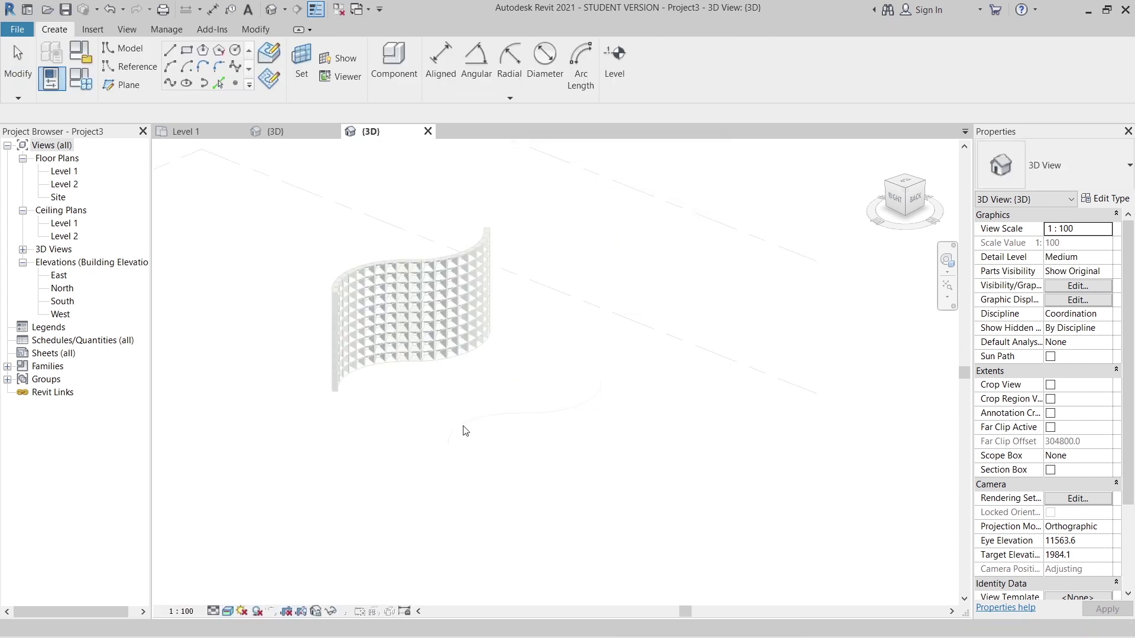
Pick both arcs of the new S-curve to create model lines on Level 1 inside the mass
click(219, 86)
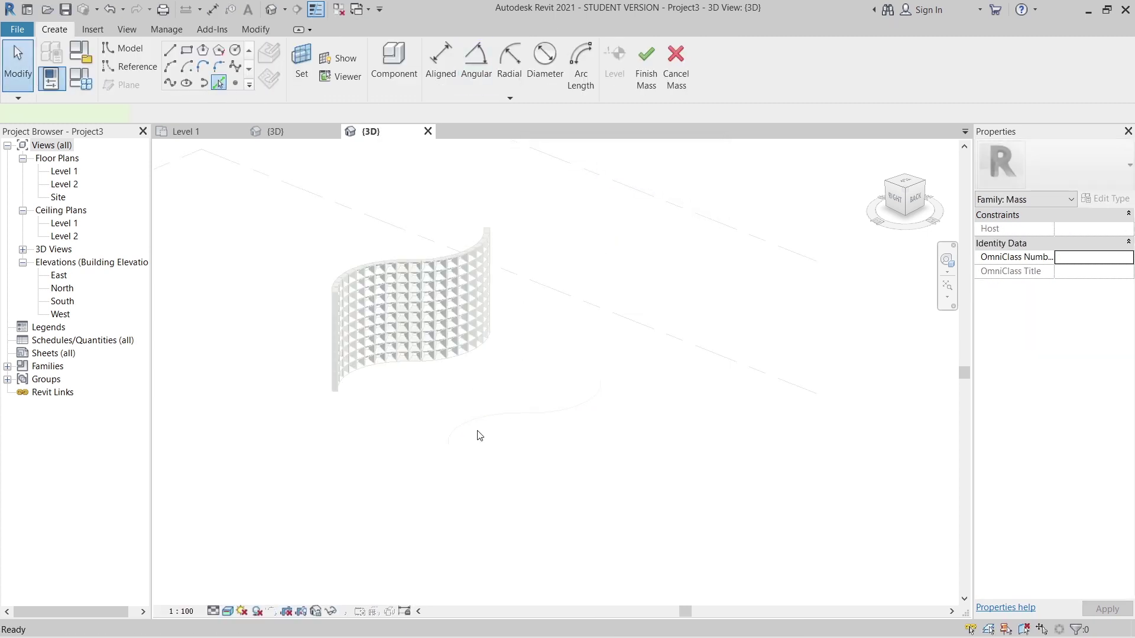
click(572, 417)
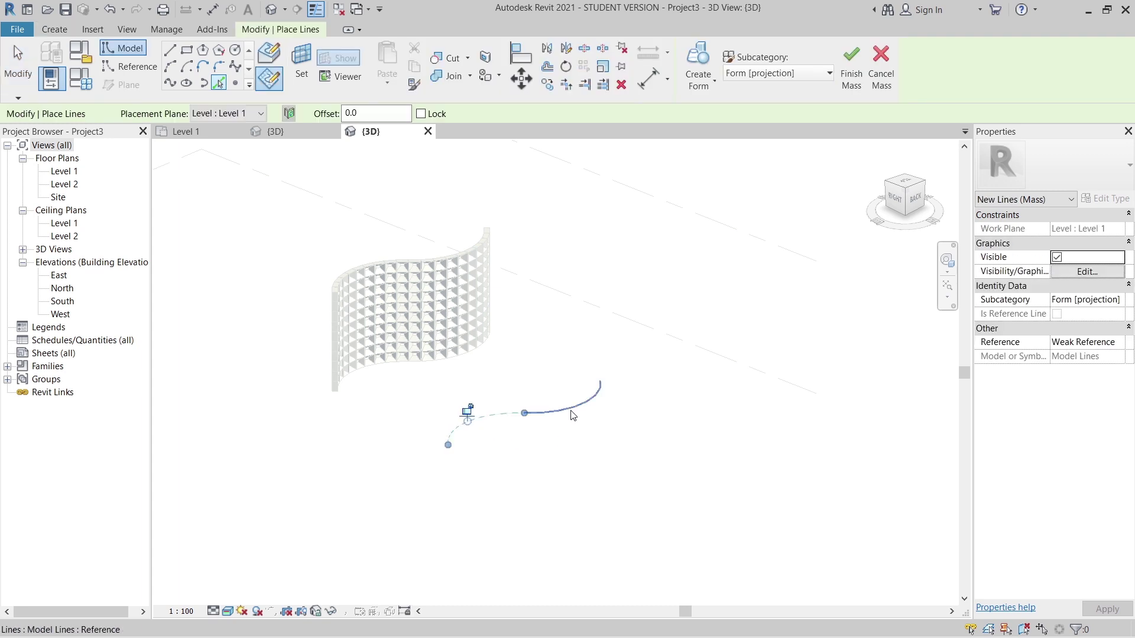
click(573, 403)
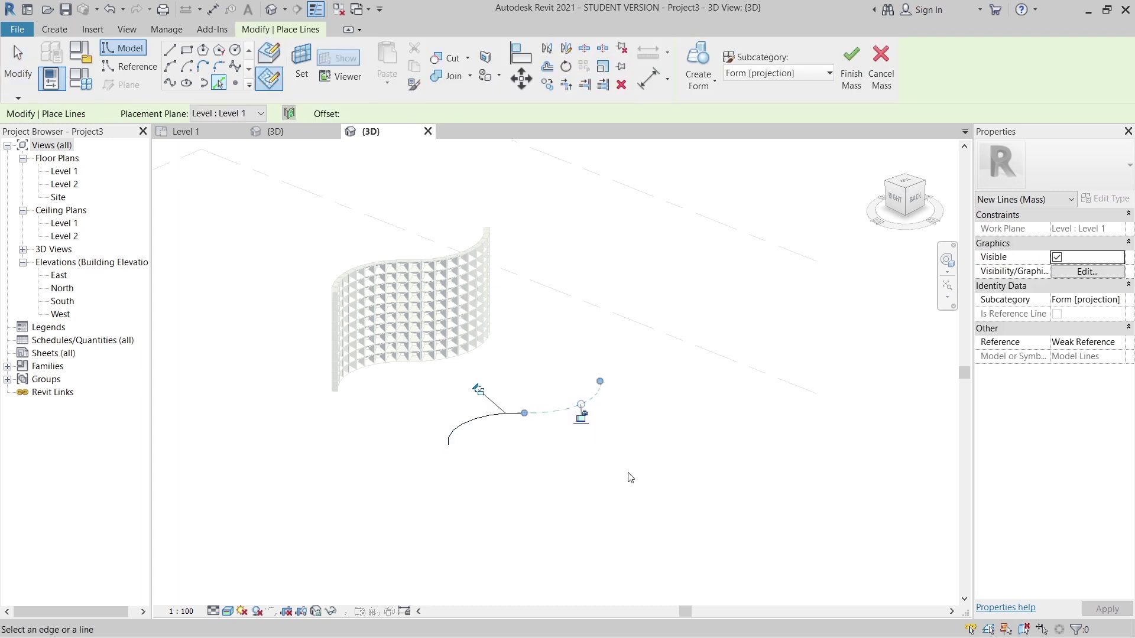
Select both arcs of the new S-curve and show the model from the back in the Shaded visual style
key(Escape)
drag(431, 399, 645, 492)
drag(579, 458, 577, 459)
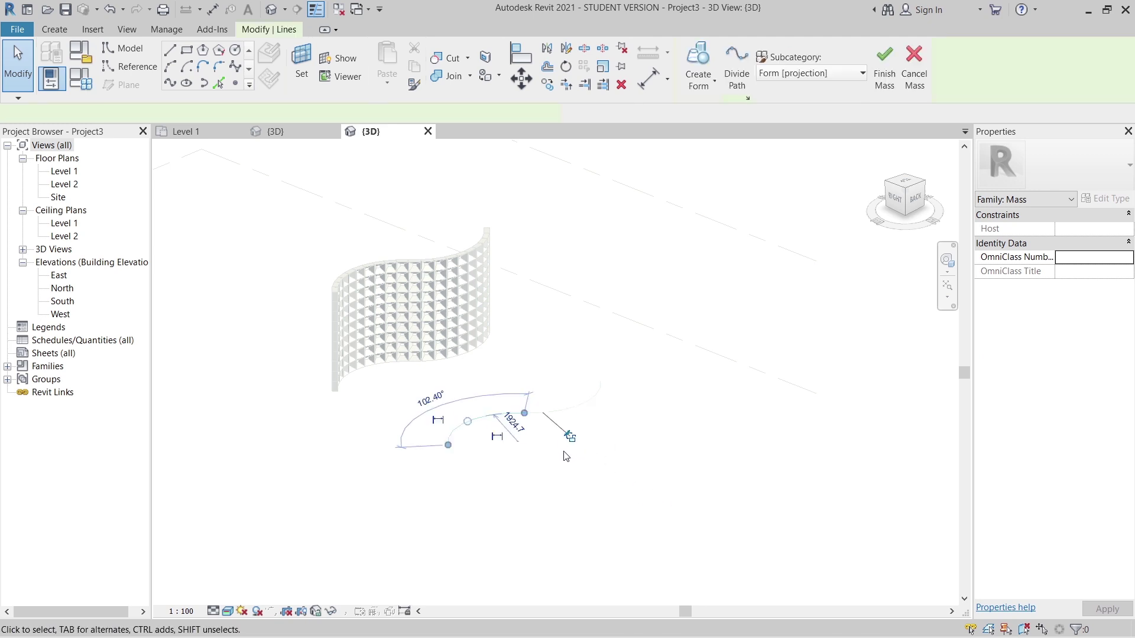
key(Delete)
shift+middle_drag(532, 441, 550, 420)
scroll(549, 419, down, 3)
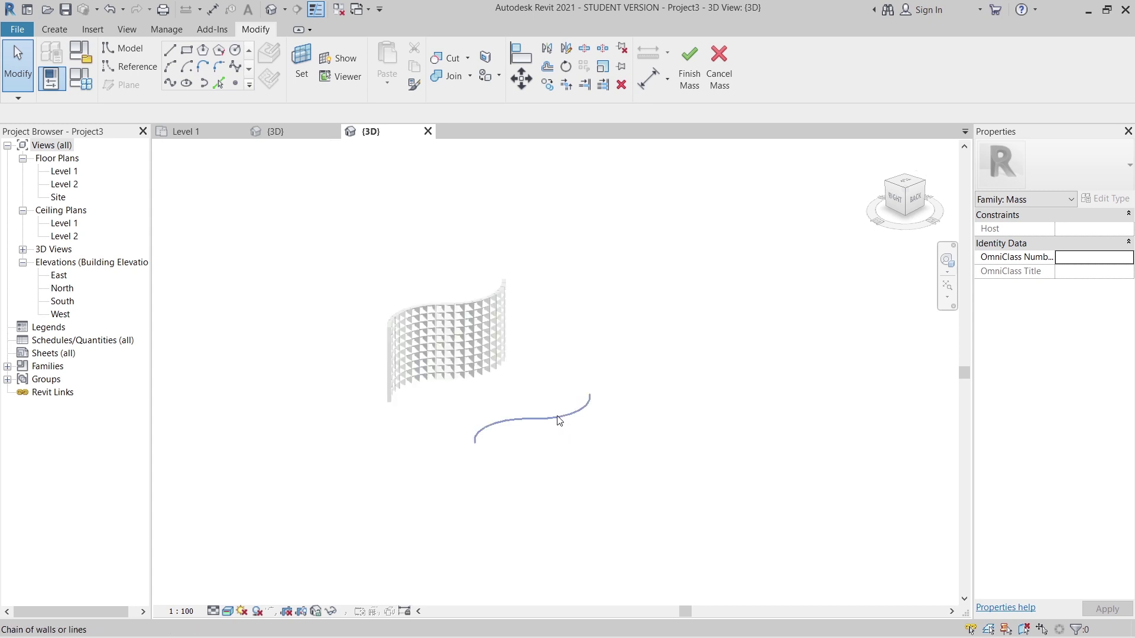
click(566, 481)
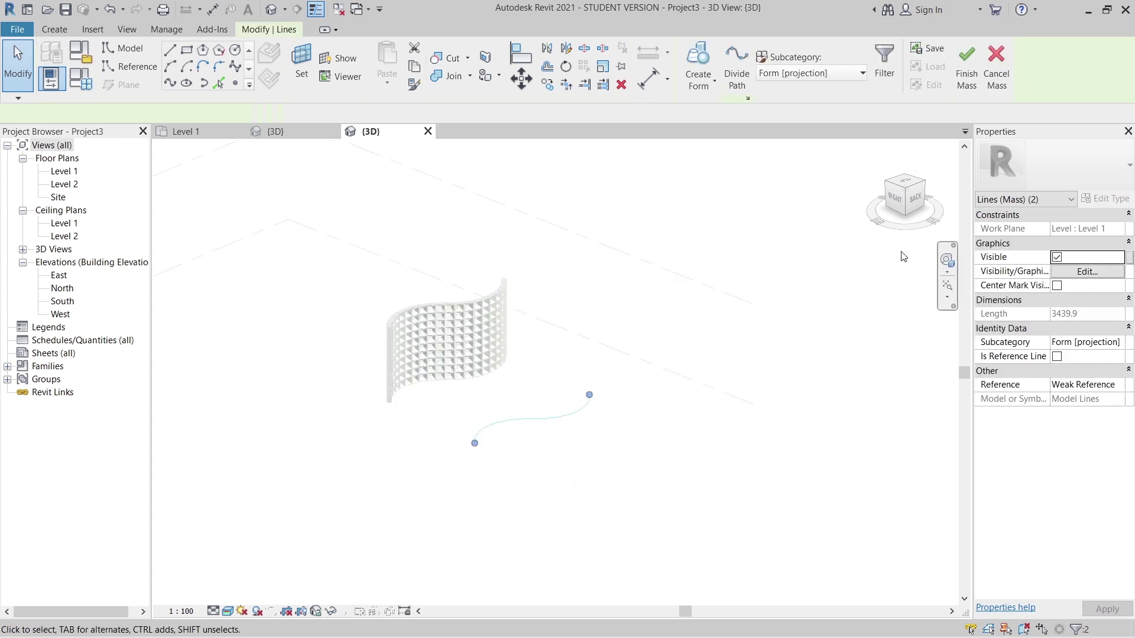
click(917, 200)
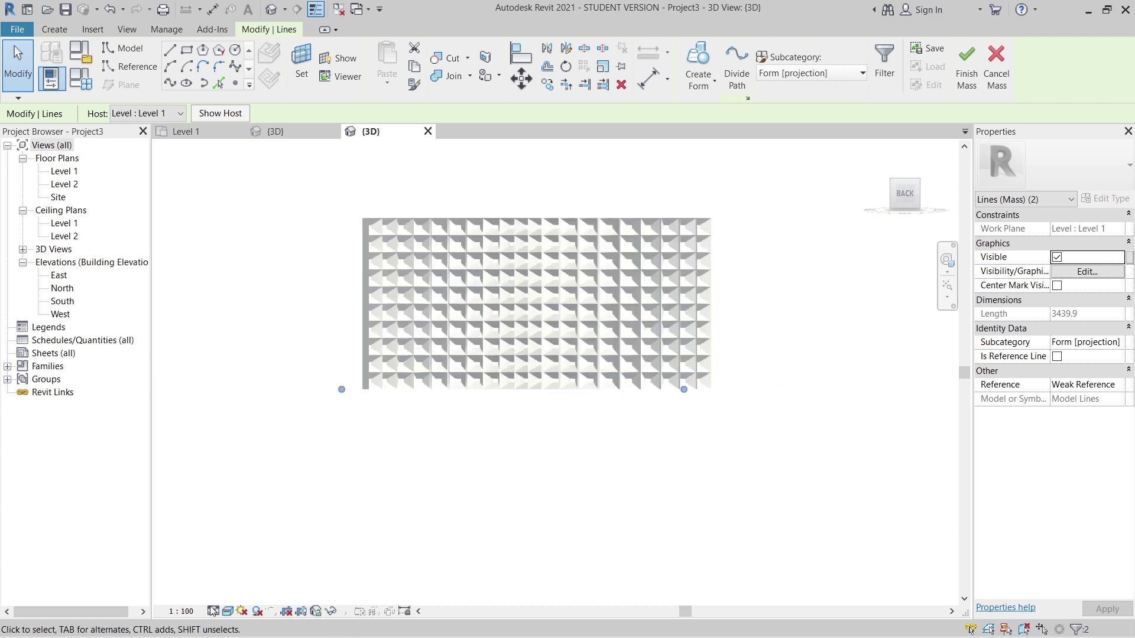
click(227, 613)
click(242, 571)
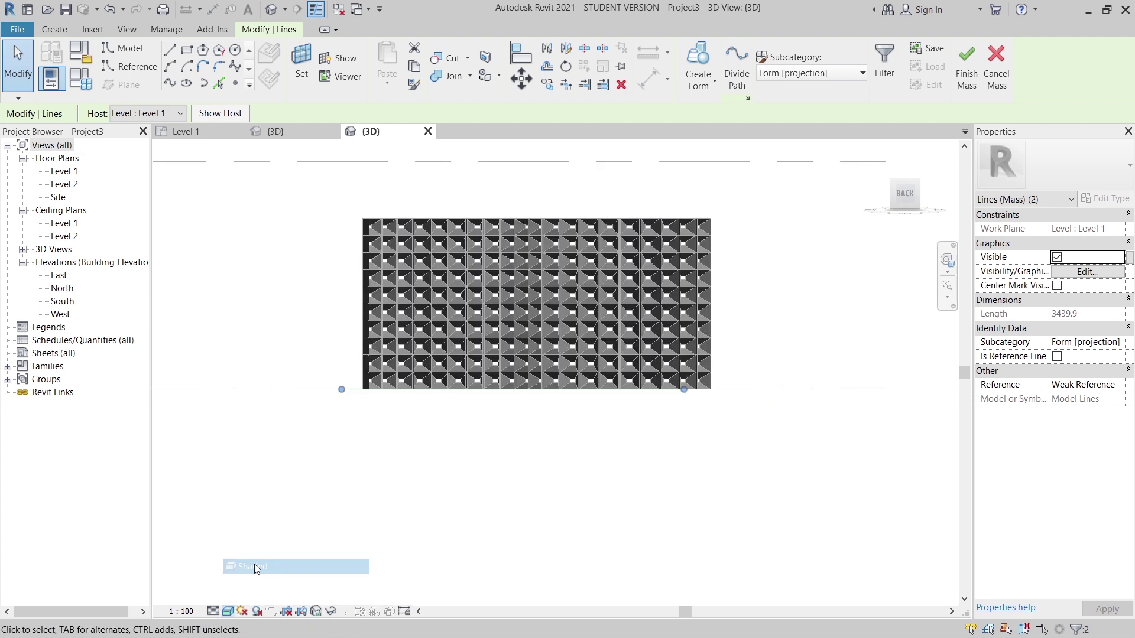
Copy the two S-curve arcs 3650 mm straight up and delete the raised copy
middle_drag(565, 510, 516, 524)
key(c)
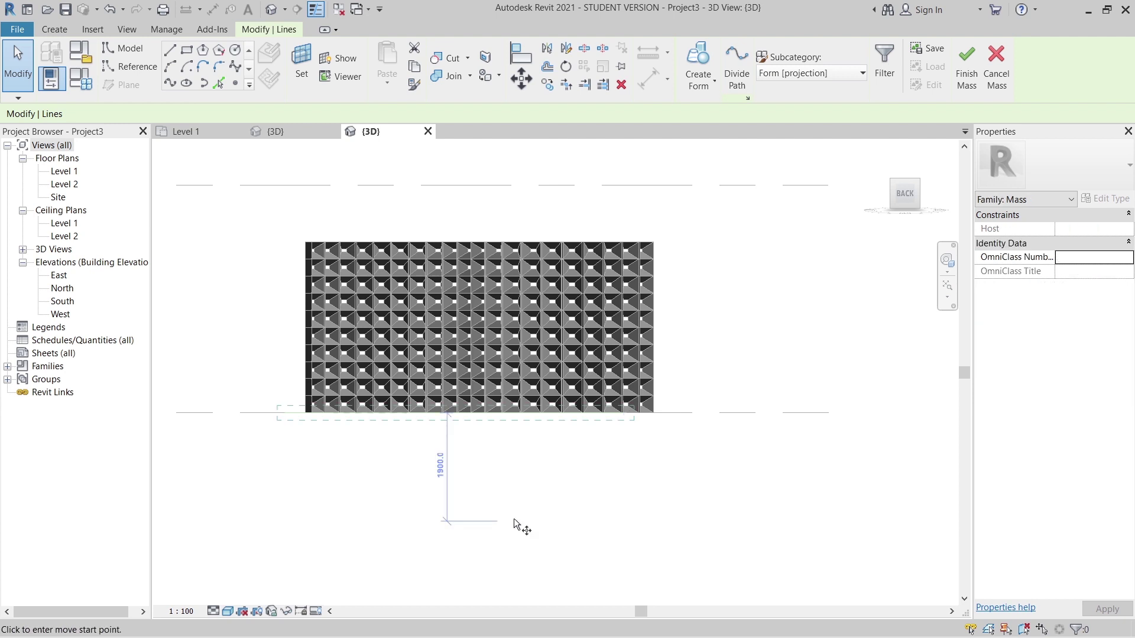
click(734, 412)
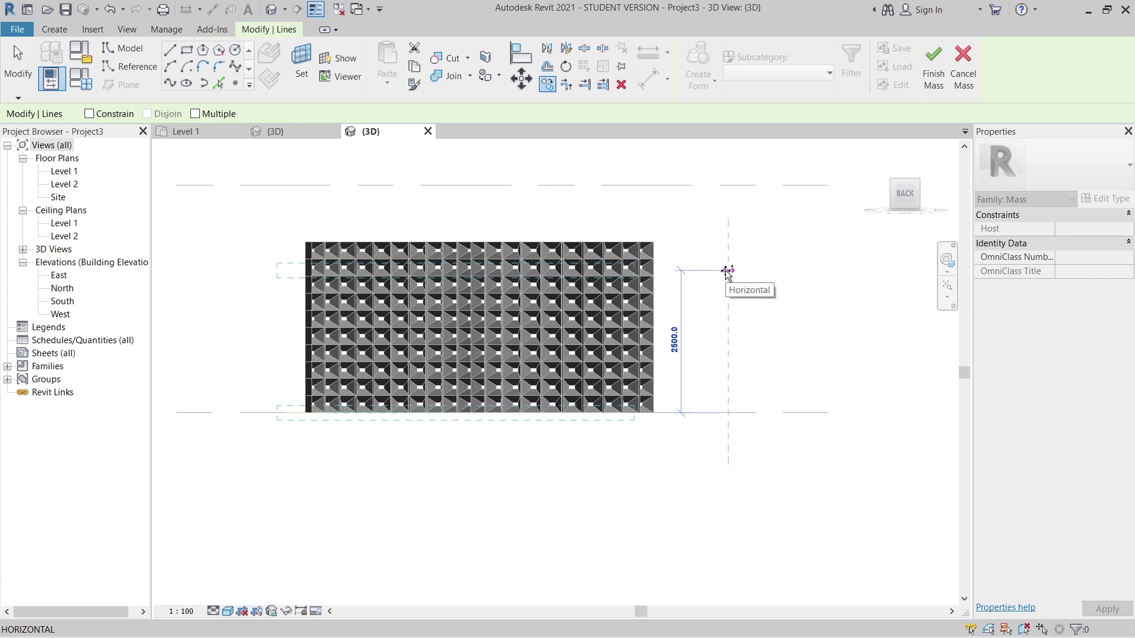
text(3650)
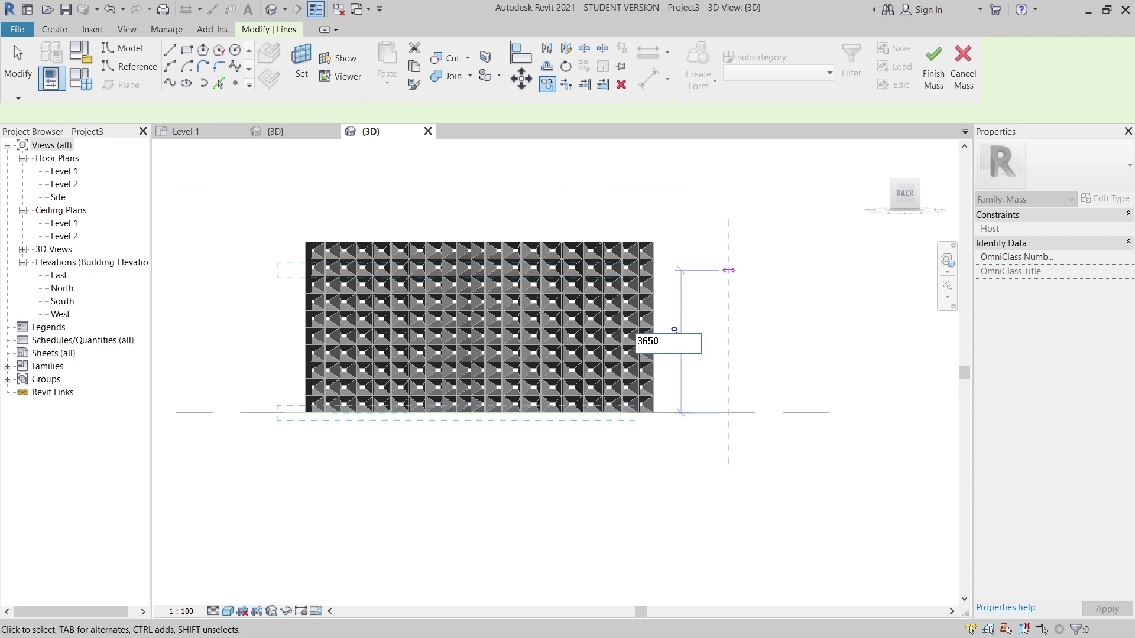
key(Return)
shift+middle_drag(727, 276, 687, 291)
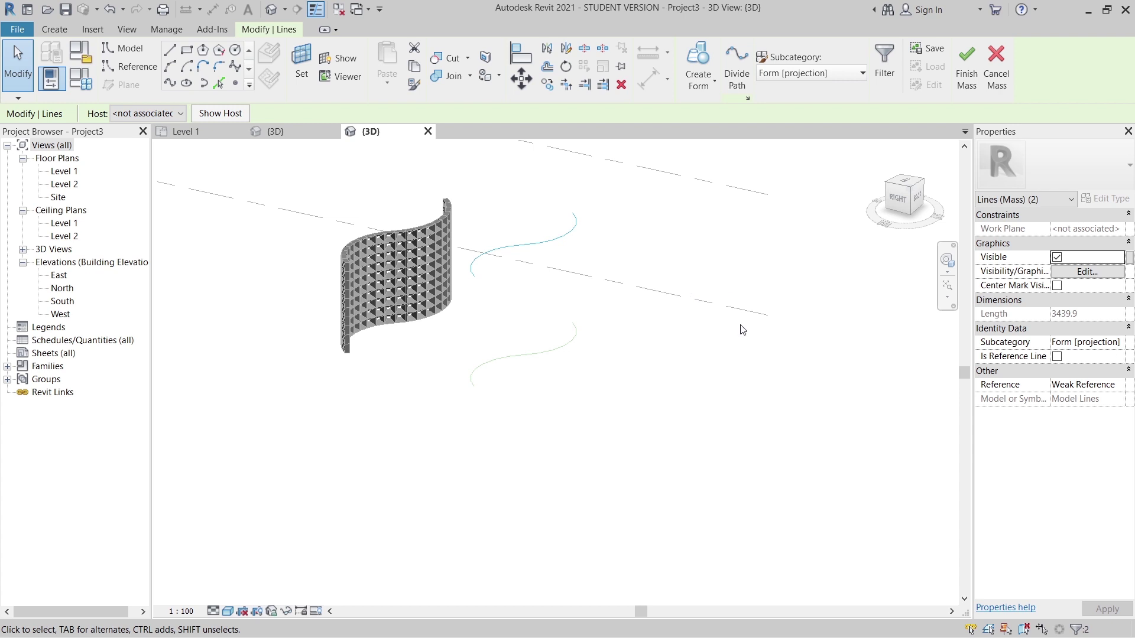
shift+middle_drag(743, 330, 638, 299)
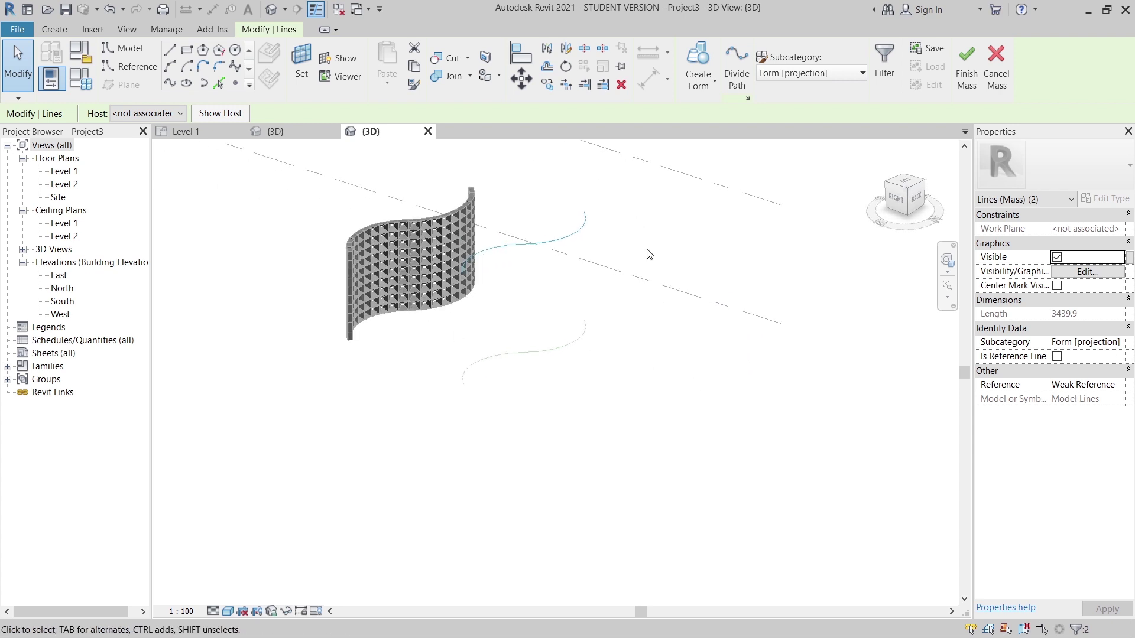
key(Delete)
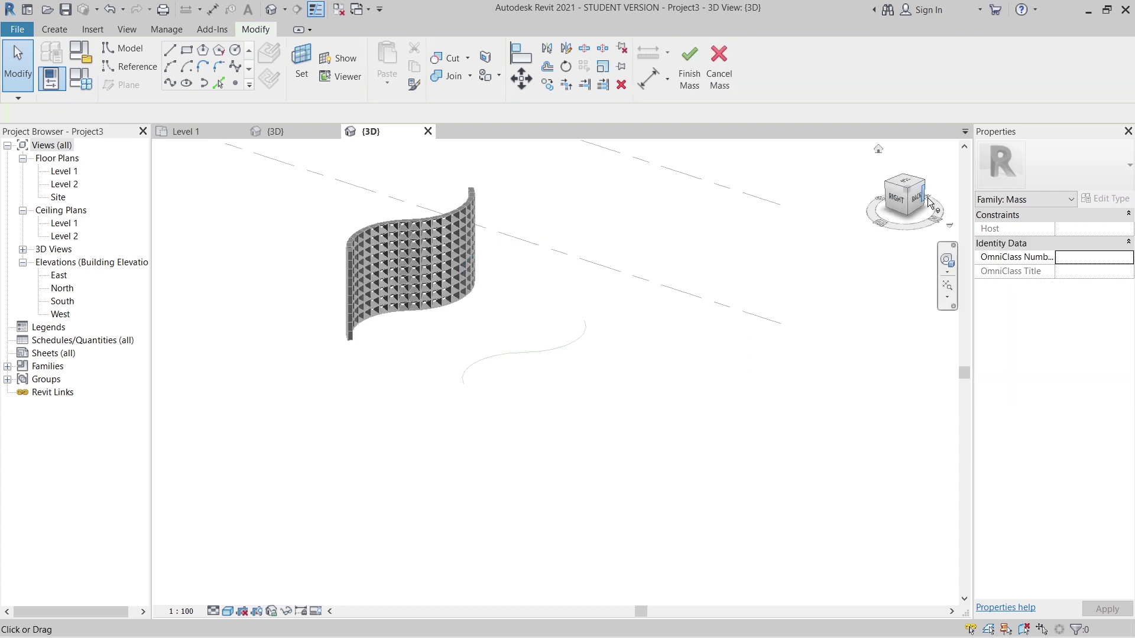
From the back view, copy both S-curve arcs straight up to the height of Level 2 with Constrain off
click(920, 204)
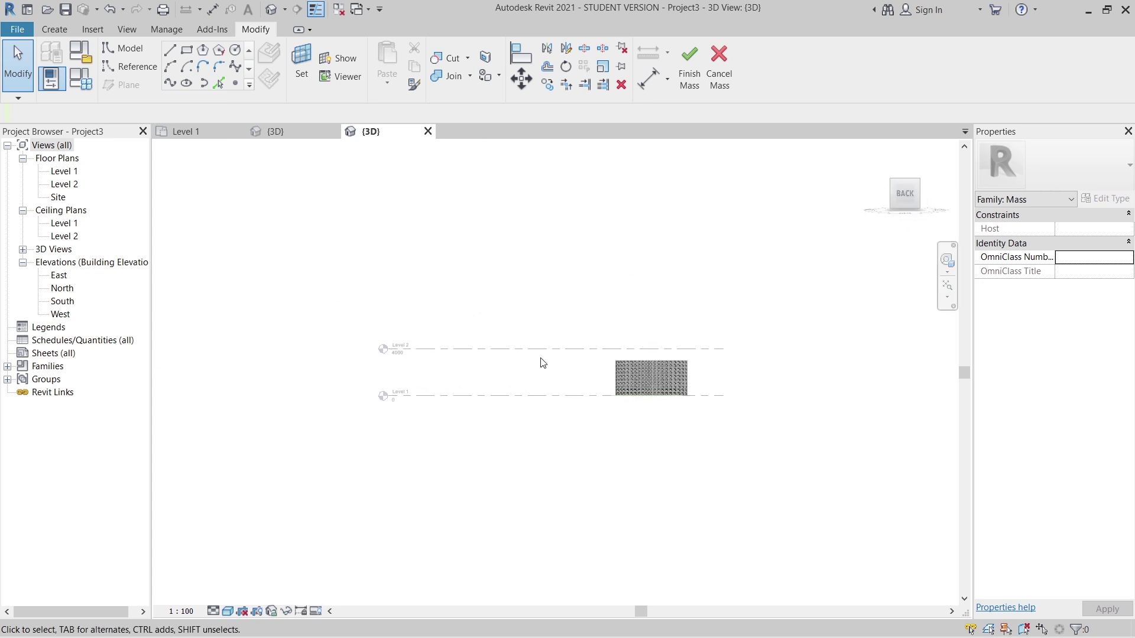
drag(748, 434, 747, 431)
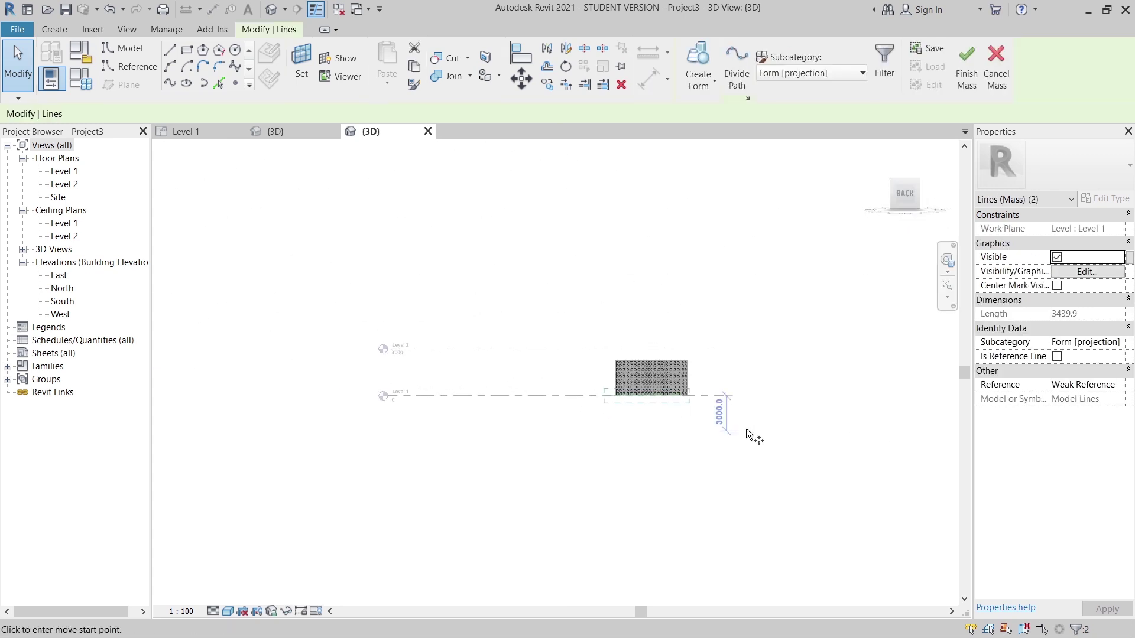
scroll(746, 428, up, 3)
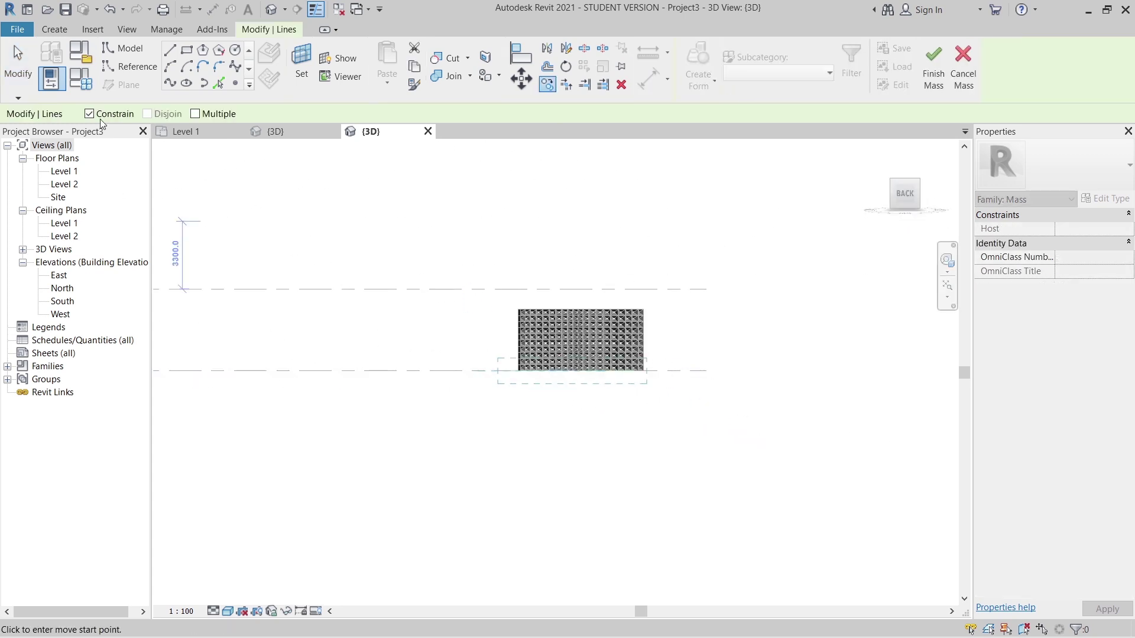
click(706, 370)
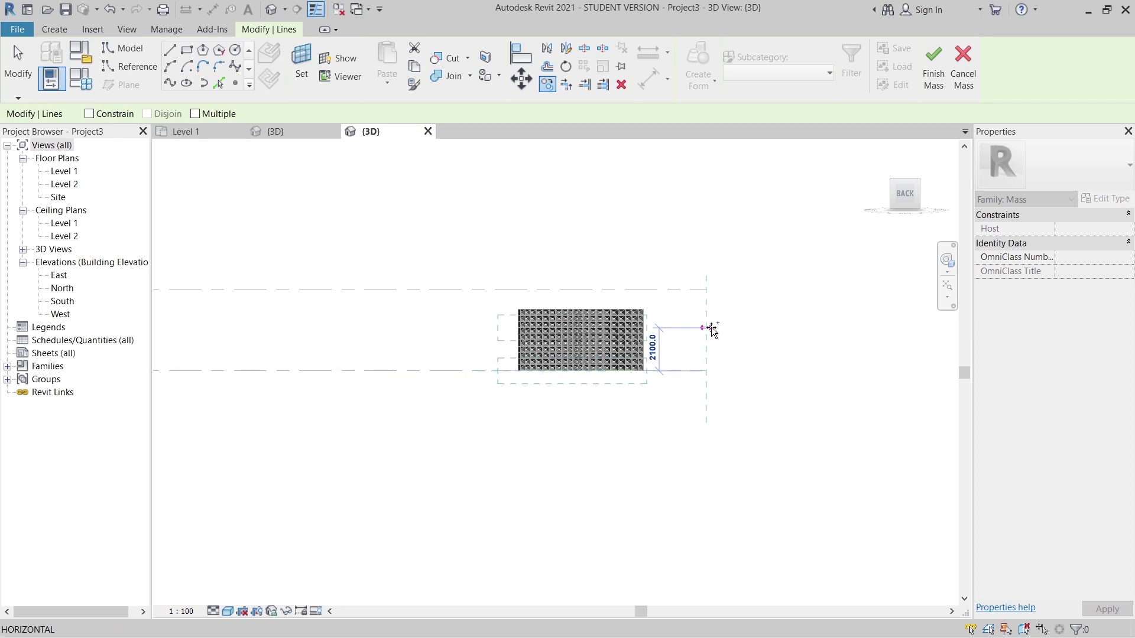
text(3m)
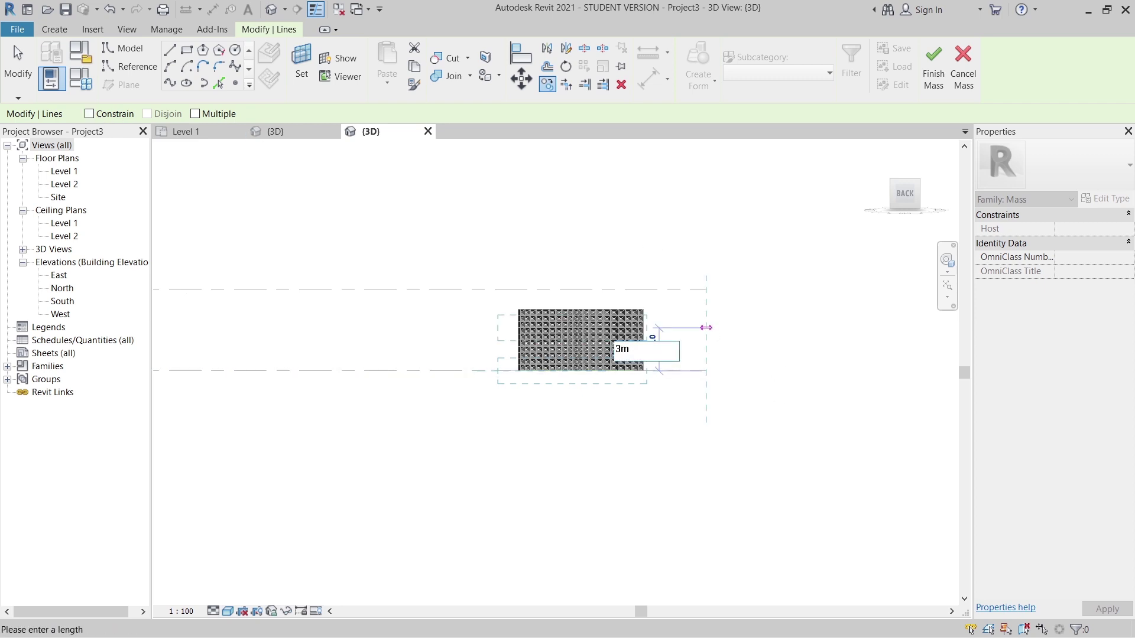
text(0)
key(Return)
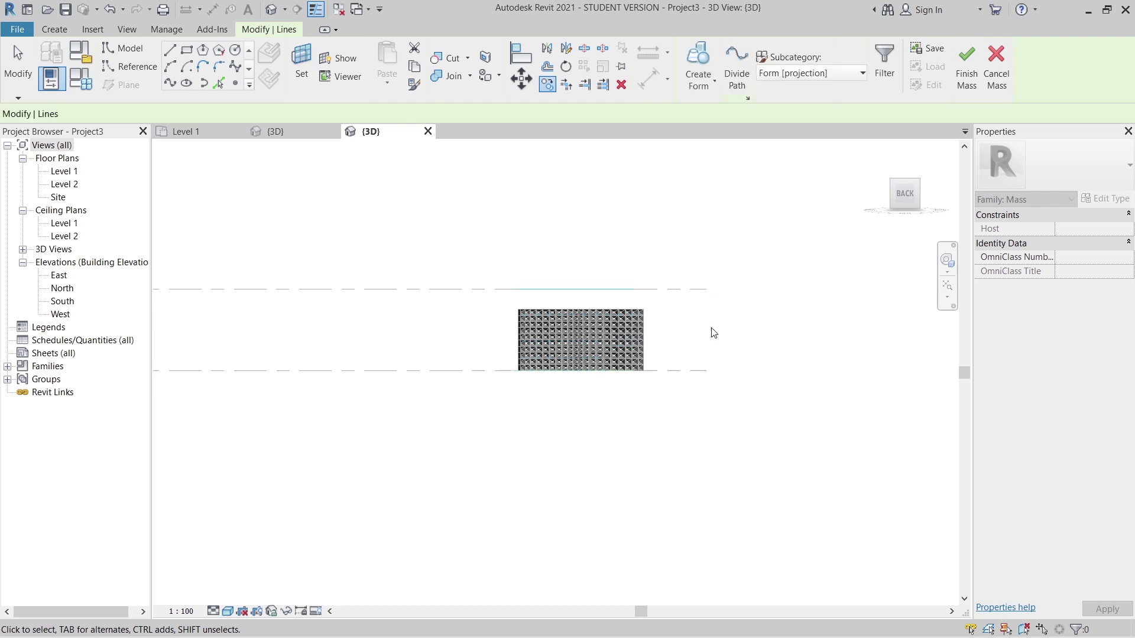
Create a surface form between the lower and upper S-curves of the second mass
click(713, 333)
shift+middle_drag(660, 291, 524, 241)
drag(510, 222, 743, 457)
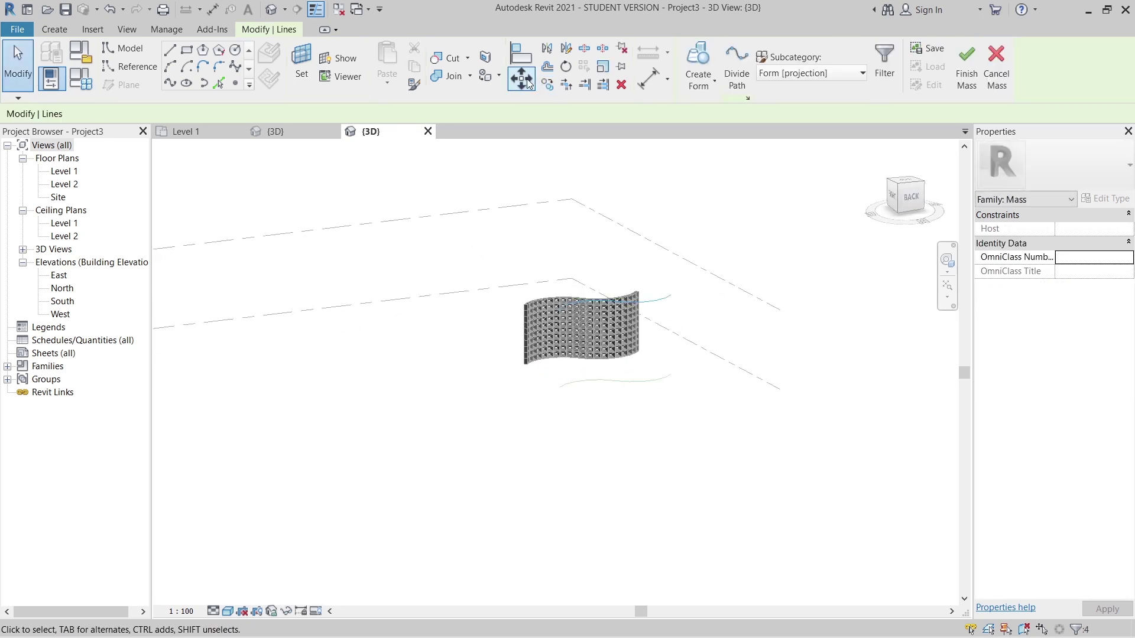
click(697, 85)
click(696, 111)
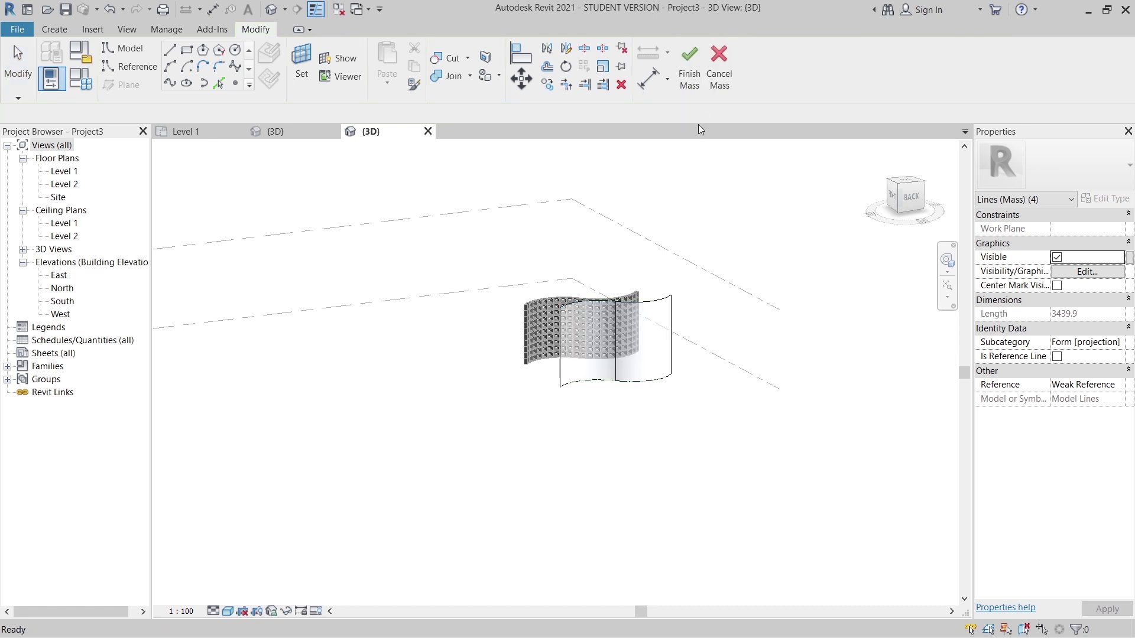
Divide the surfaces of the new S-curved form into a UV grid
click(649, 433)
shift+middle_drag(649, 432, 648, 357)
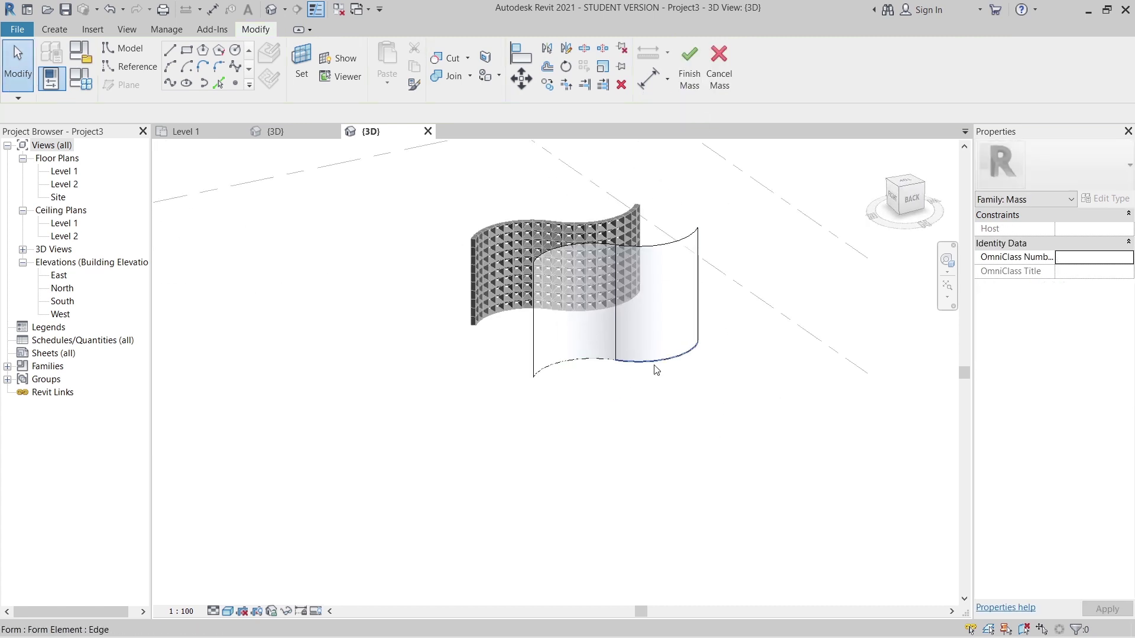
key(Tab)
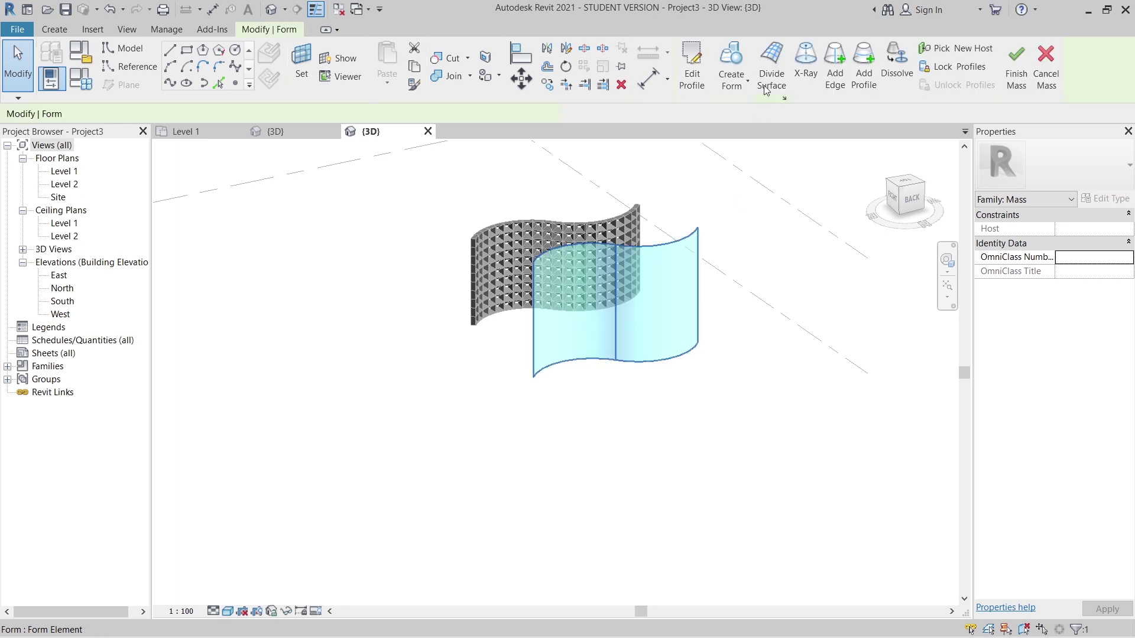
click(769, 65)
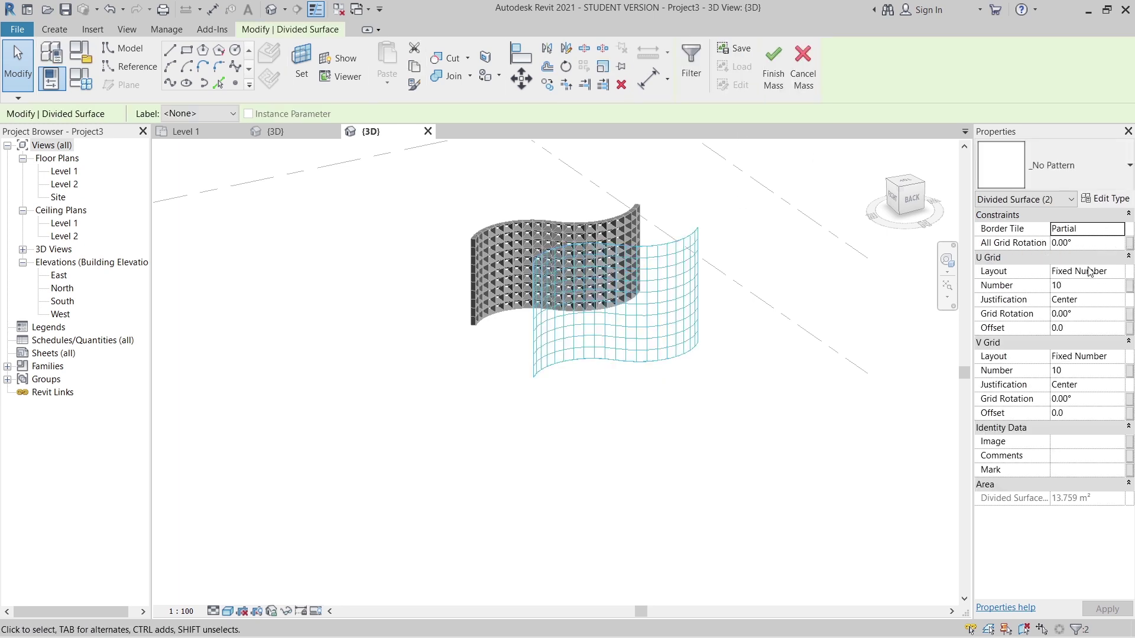
Set the divided surfaces' U and V grids to Fixed Distance layout with a distance of 365 mm each
click(1121, 277)
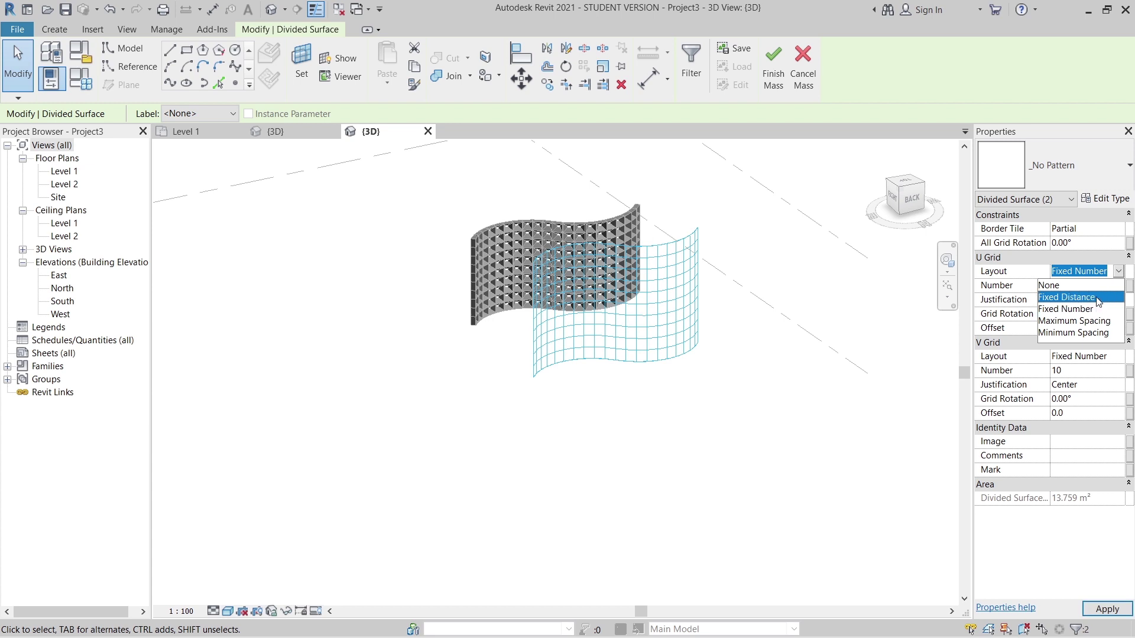
click(1090, 300)
click(1117, 358)
click(1118, 357)
click(1105, 385)
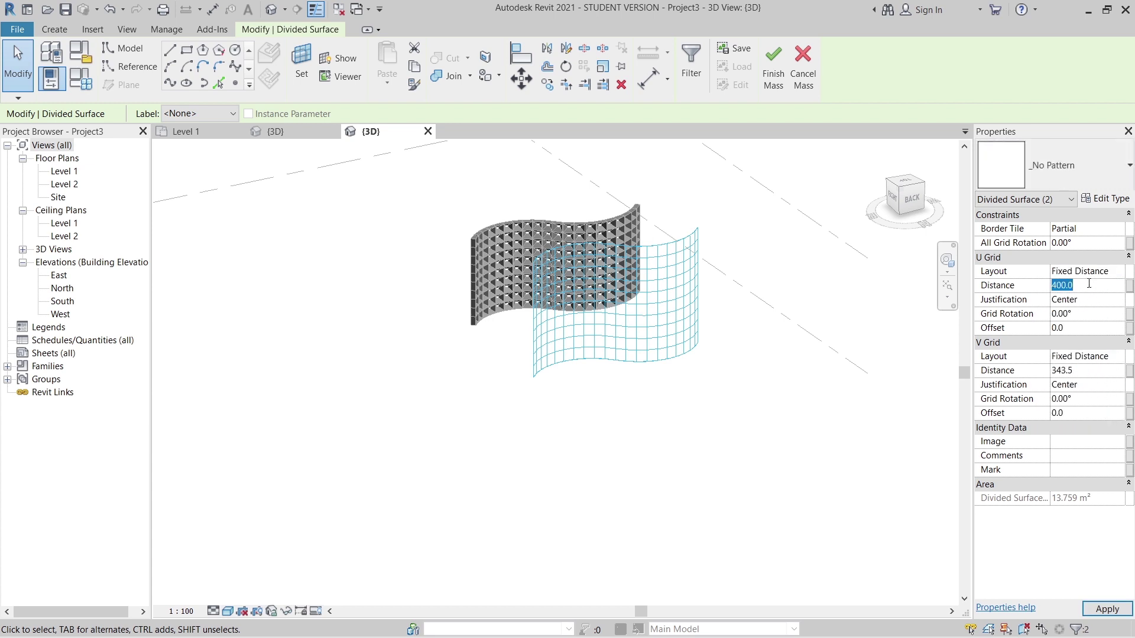
click(1080, 372)
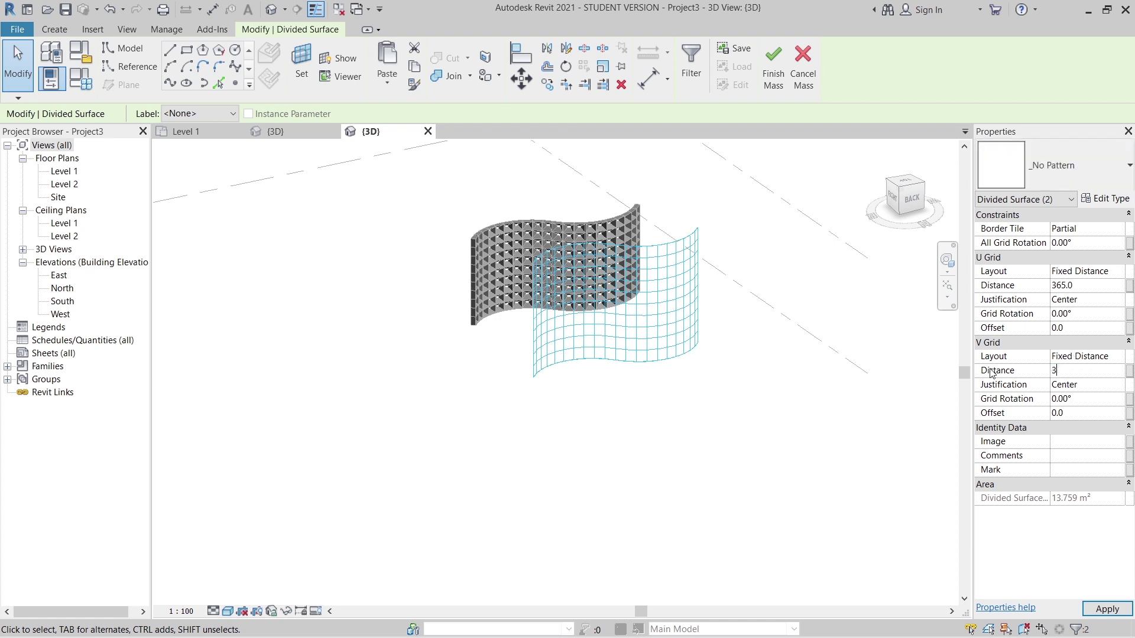
click(1105, 608)
scroll(642, 338, up, 3)
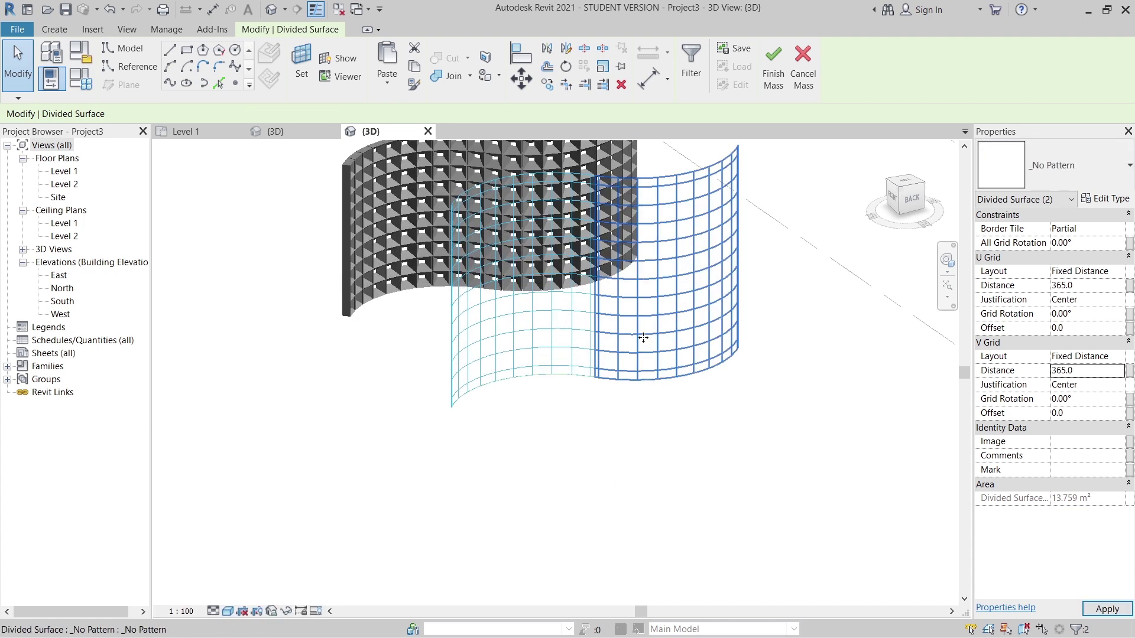
shift+middle_drag(653, 481, 660, 480)
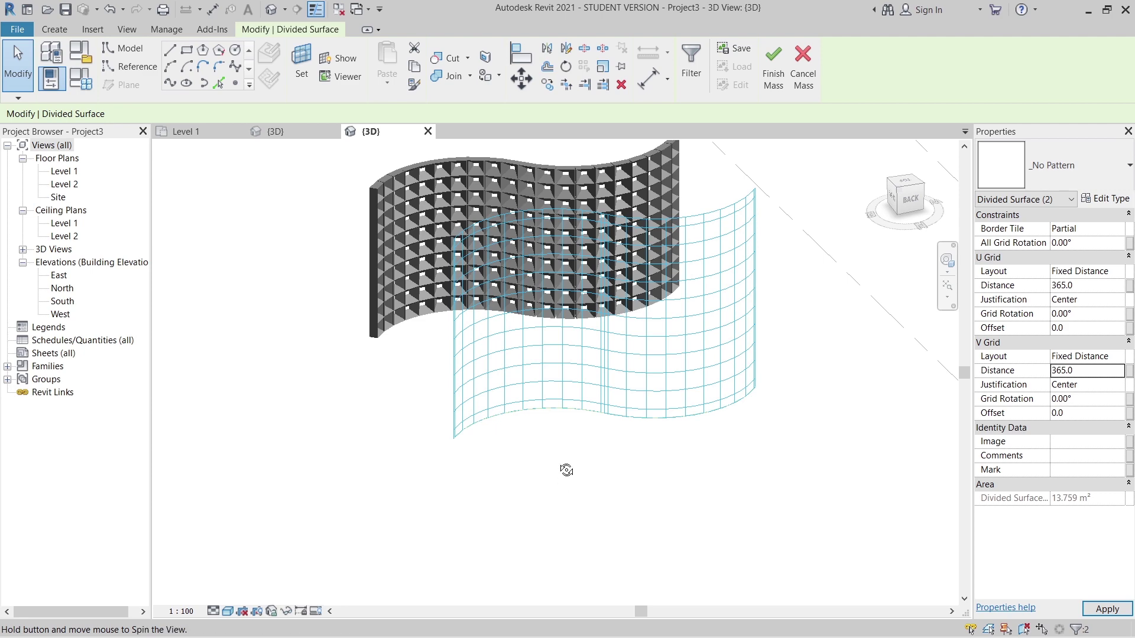
shift+middle_drag(566, 469, 429, 484)
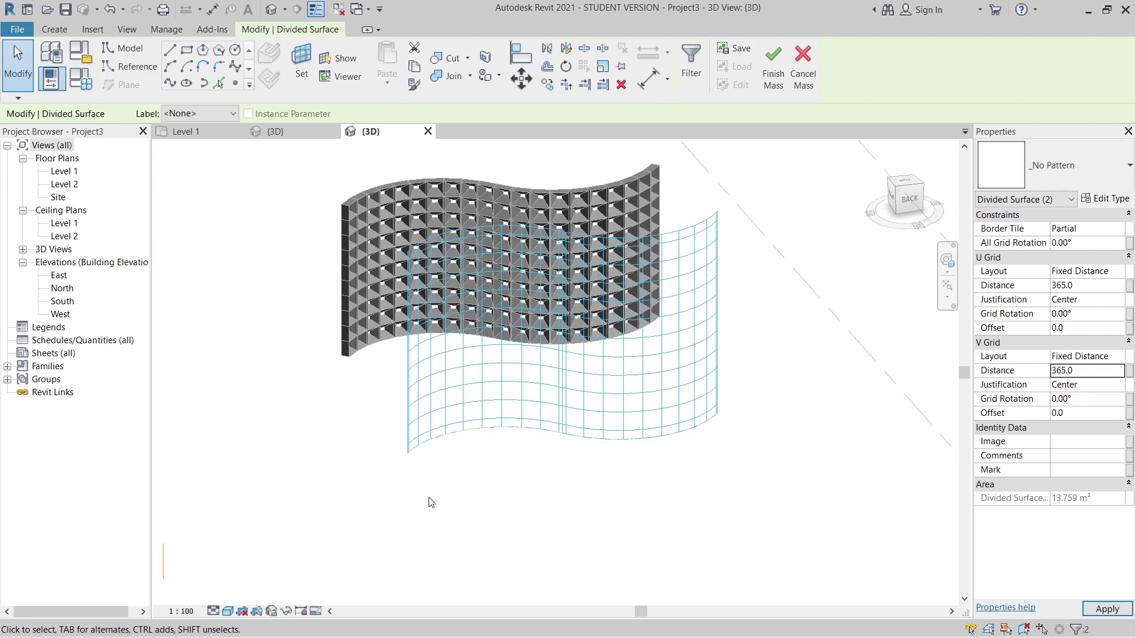
key(c)
key(m)
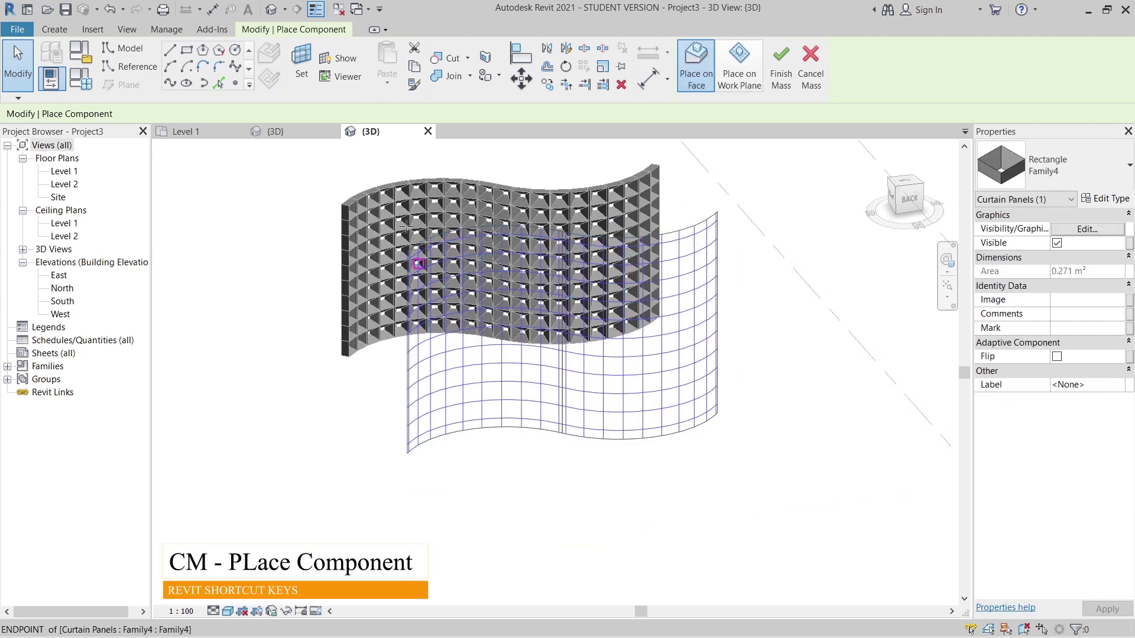
scroll(414, 272, up, 8)
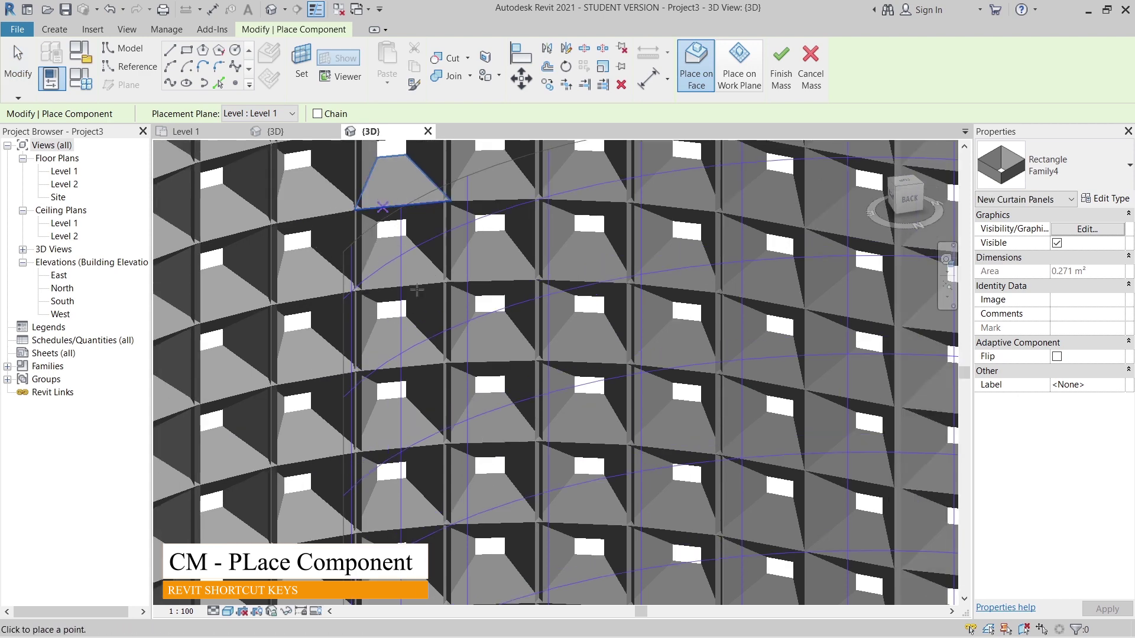
click(413, 341)
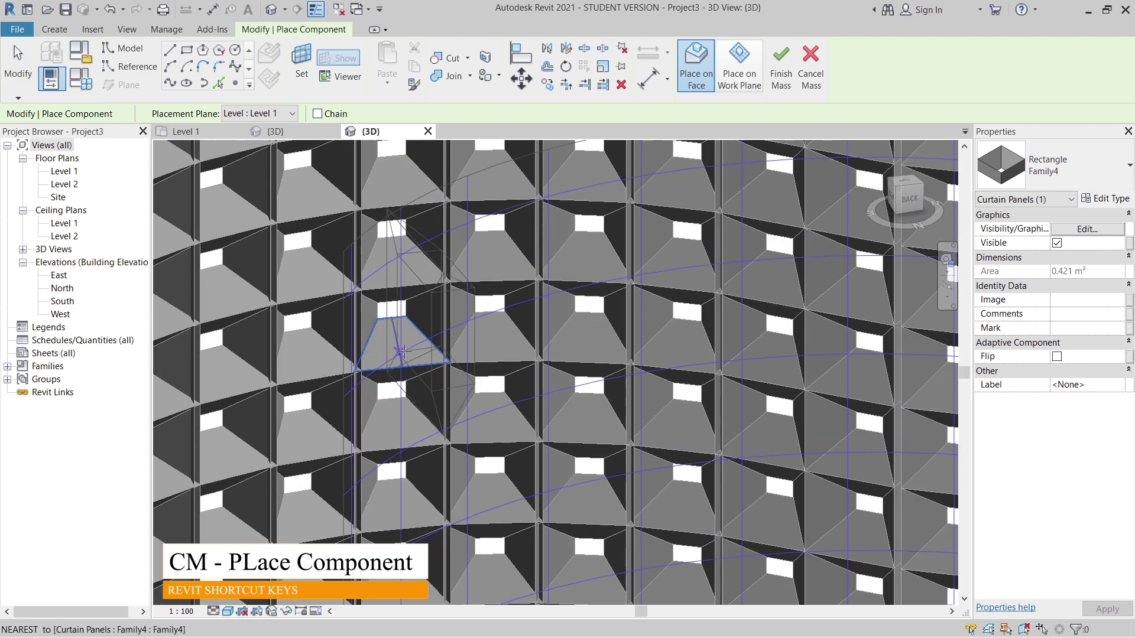
key(Escape)
scroll(433, 337, down, 10)
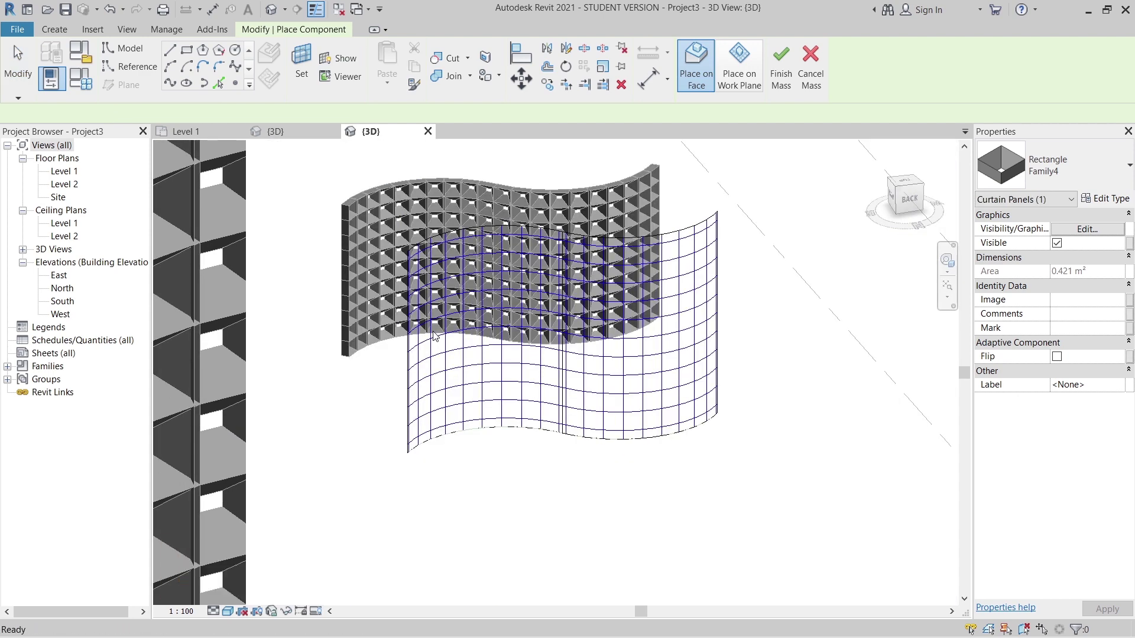
key(Escape)
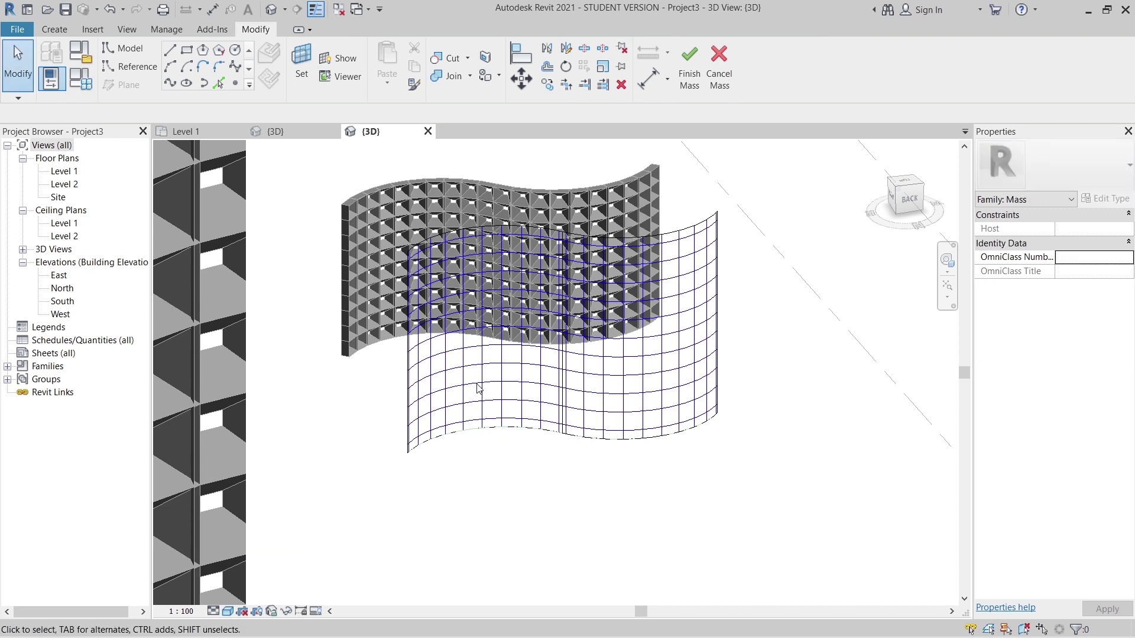
Turn on node display in the surface representation of both divided surfaces of the second S-curved form
click(525, 257)
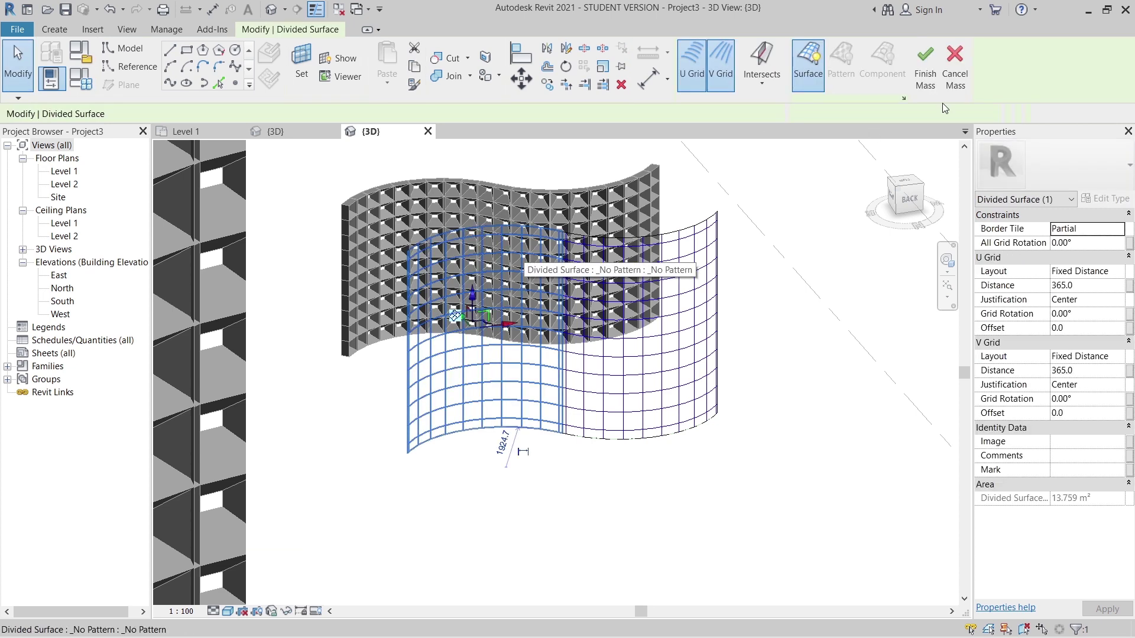
click(903, 98)
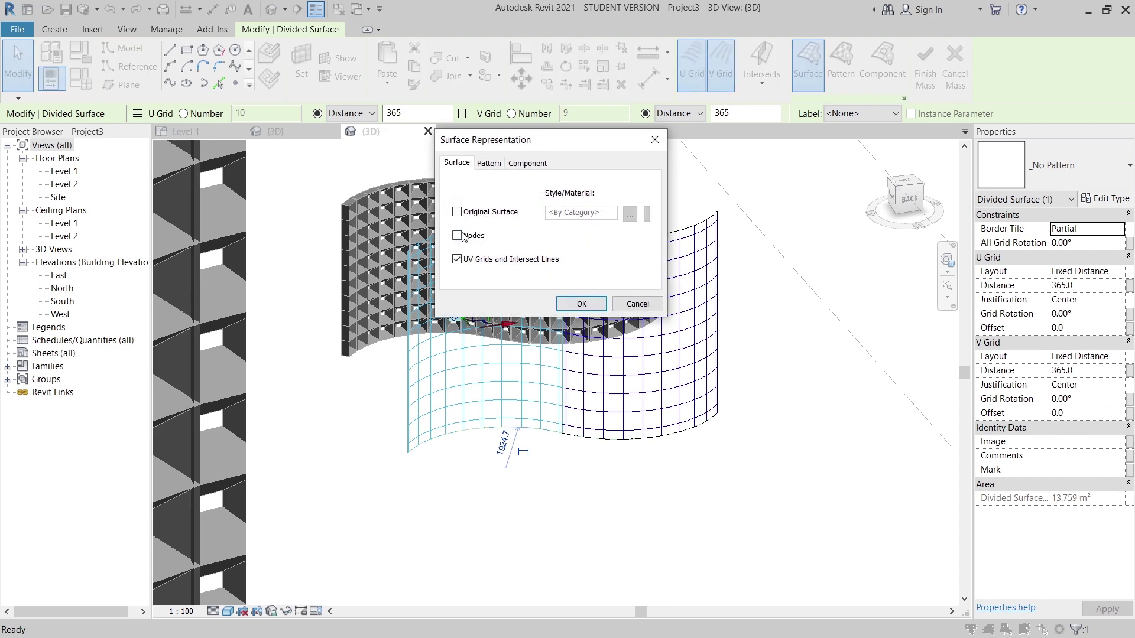
click(581, 304)
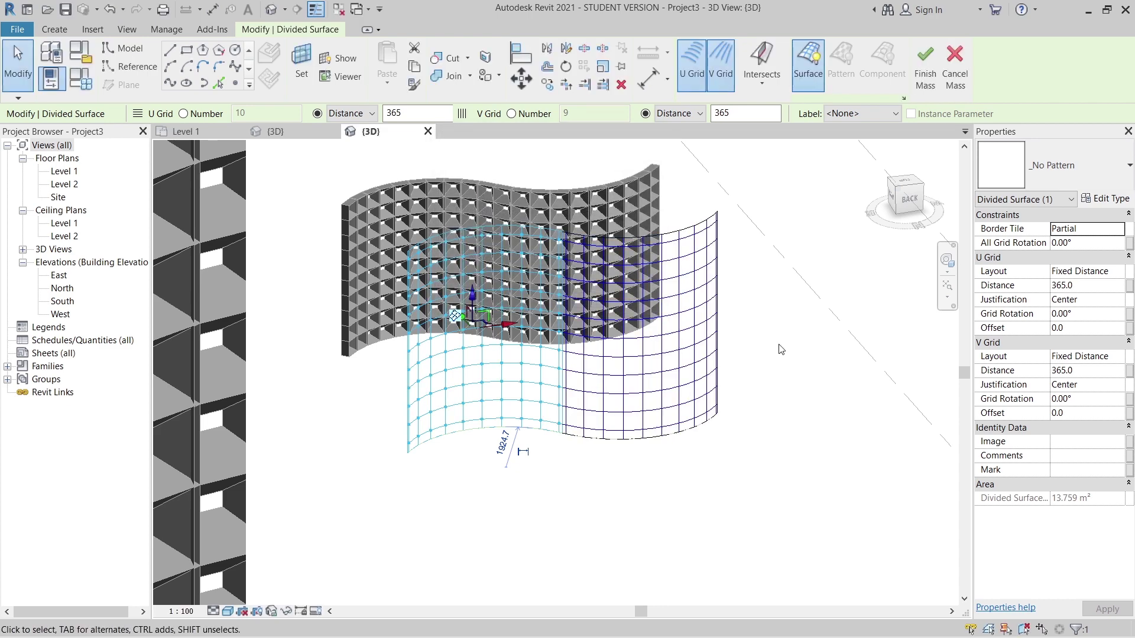
click(661, 349)
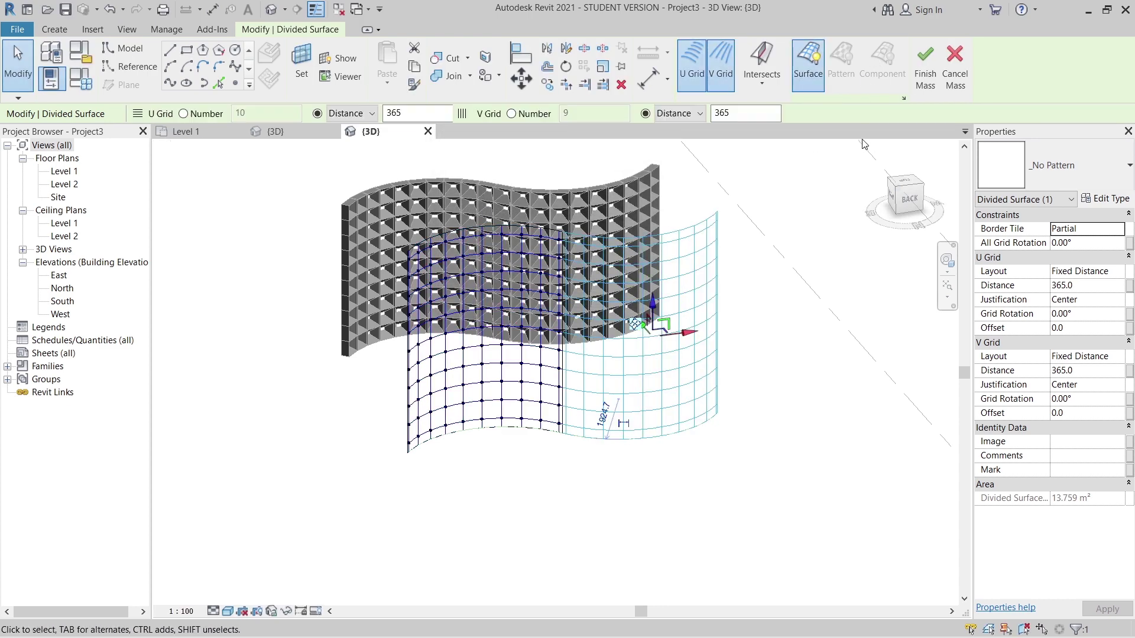
click(904, 99)
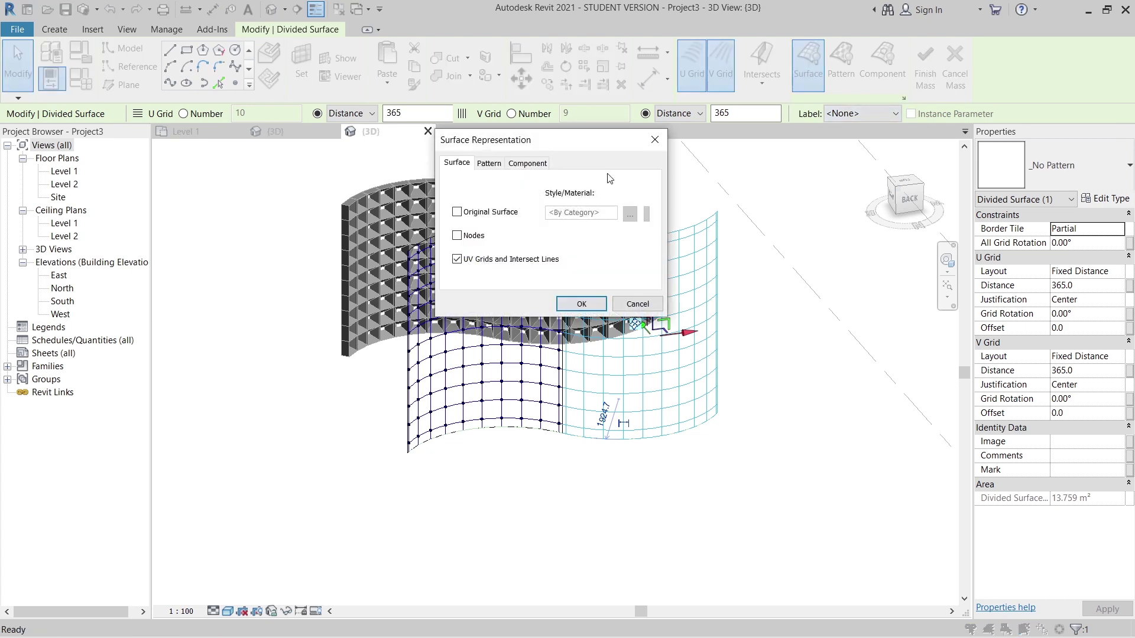
click(582, 305)
click(514, 504)
Place one Family4 curtain panel on the four nodes of the lowest full grid cell near the first divided surface's outer edge
key(c)
key(m)
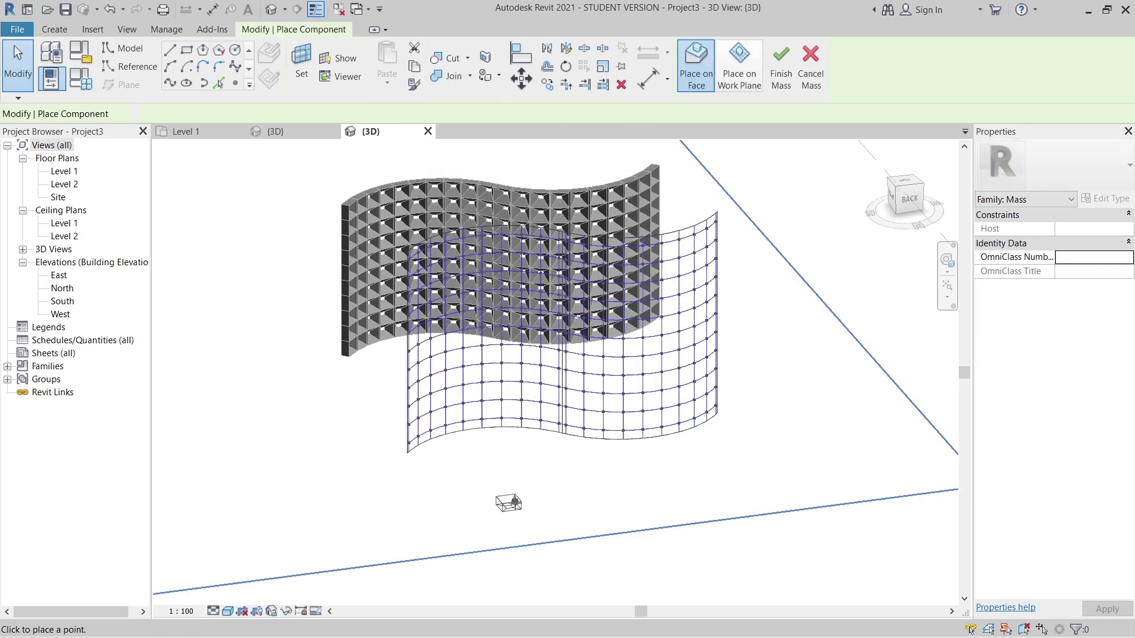
scroll(418, 417, up, 5)
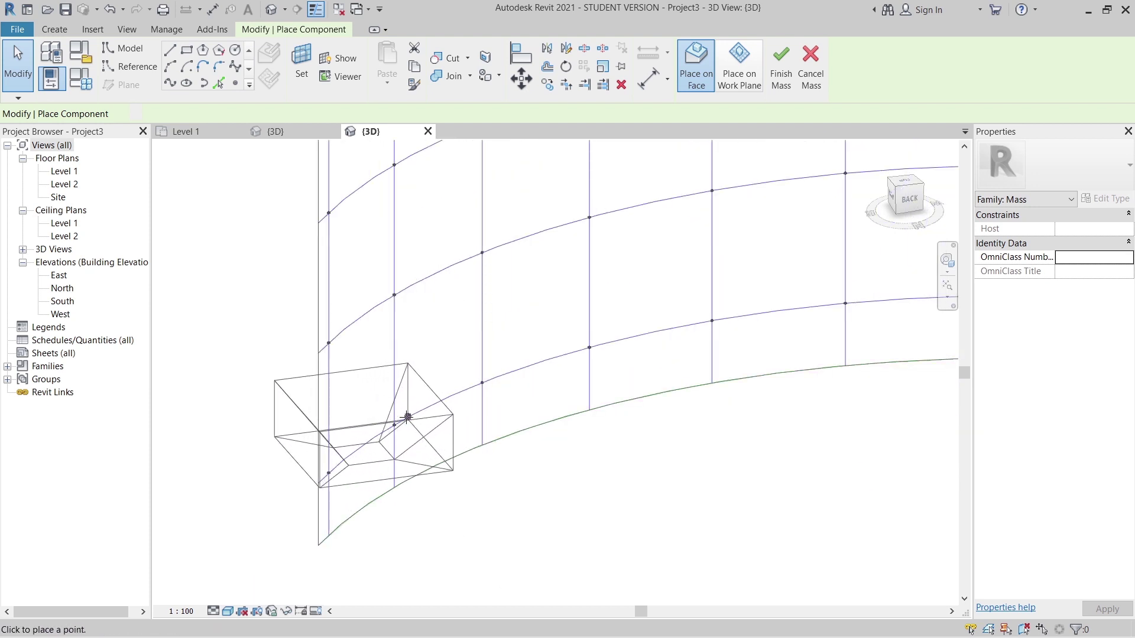
click(395, 424)
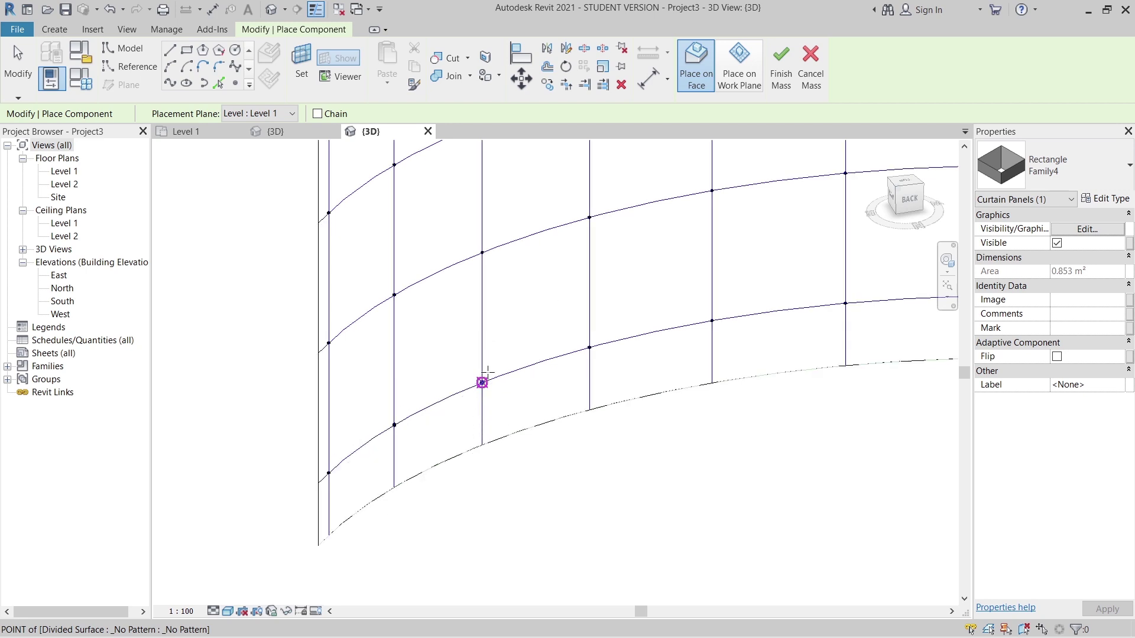
click(482, 253)
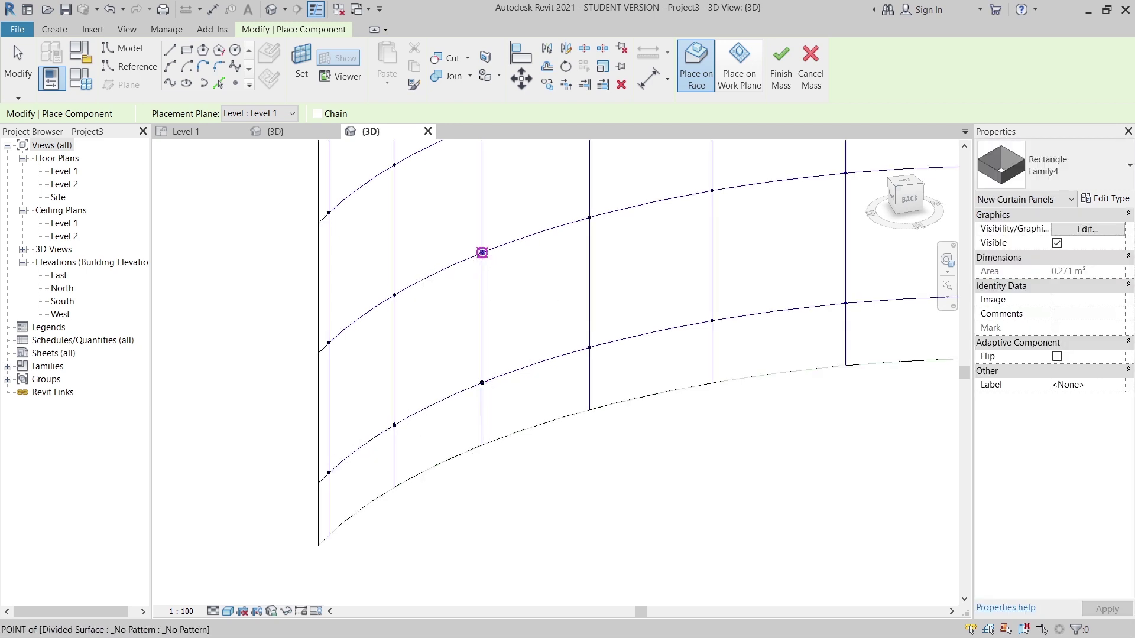
click(393, 295)
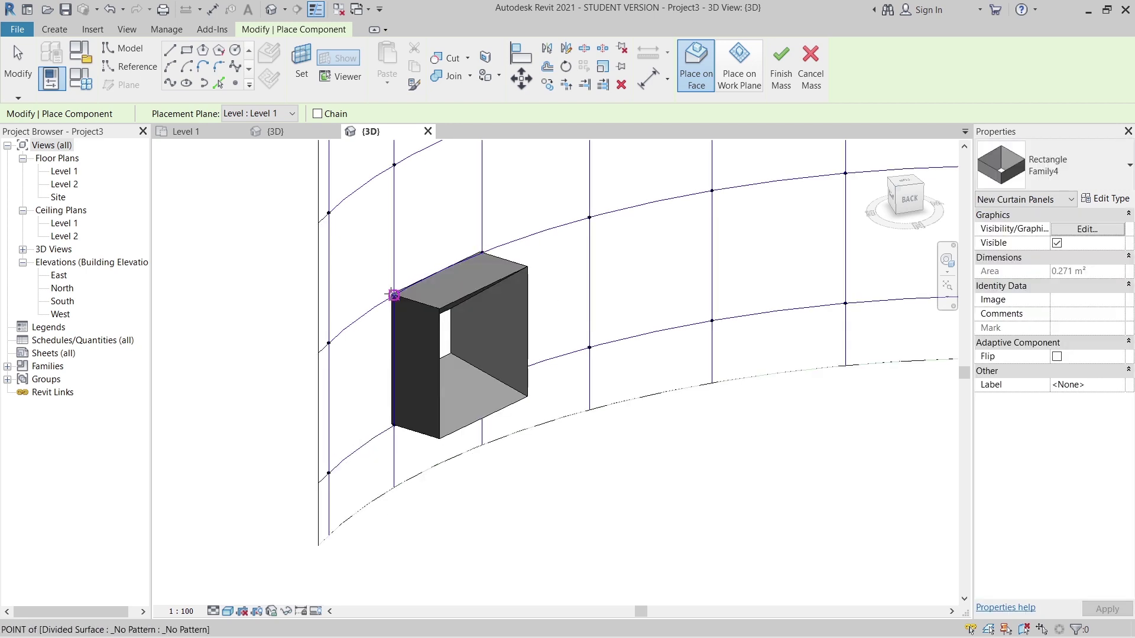
key(Escape)
Repeat the placed Family4 panel across the whole first divided surface
scroll(424, 355, down, 3)
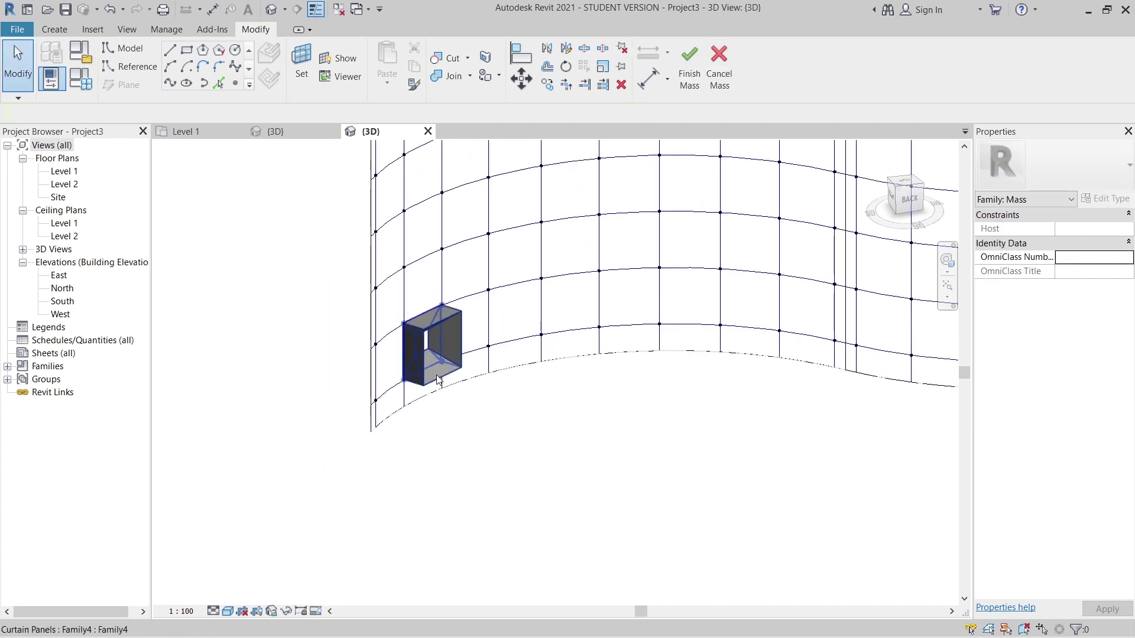
click(434, 349)
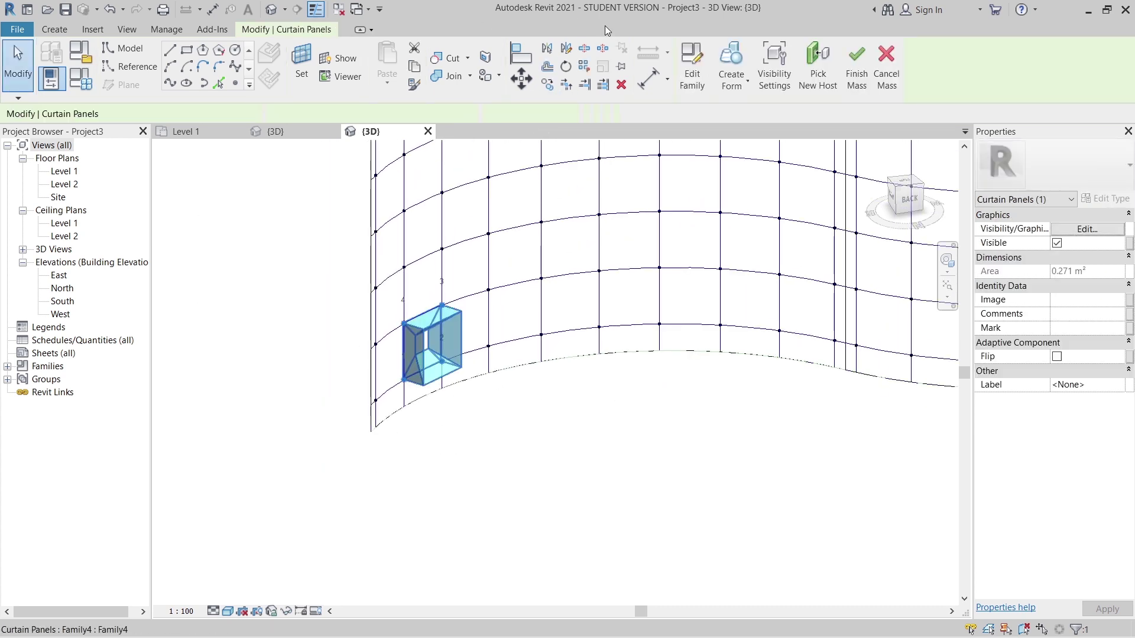
click(560, 452)
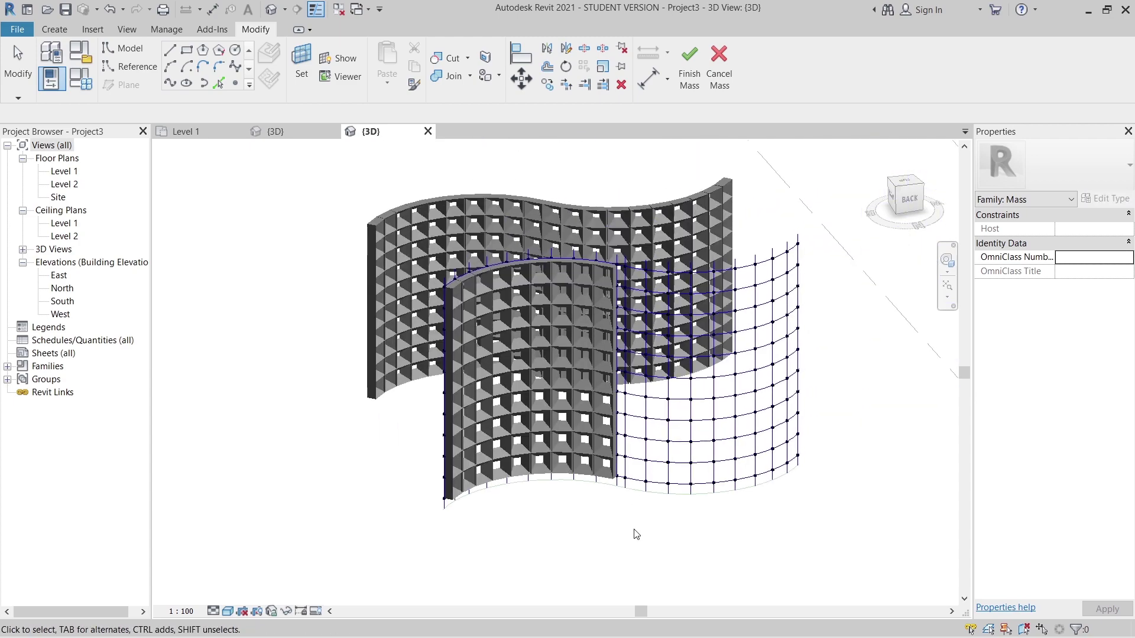
Place one Family4 panel on the four nodes of the uppermost full cell beside the join on the second divided surface
mouse_move(636, 535)
shift+middle_down()
mouse_move(567, 526)
mouse_move(671, 531)
shift+middle_up()
scroll(598, 539, up, 3)
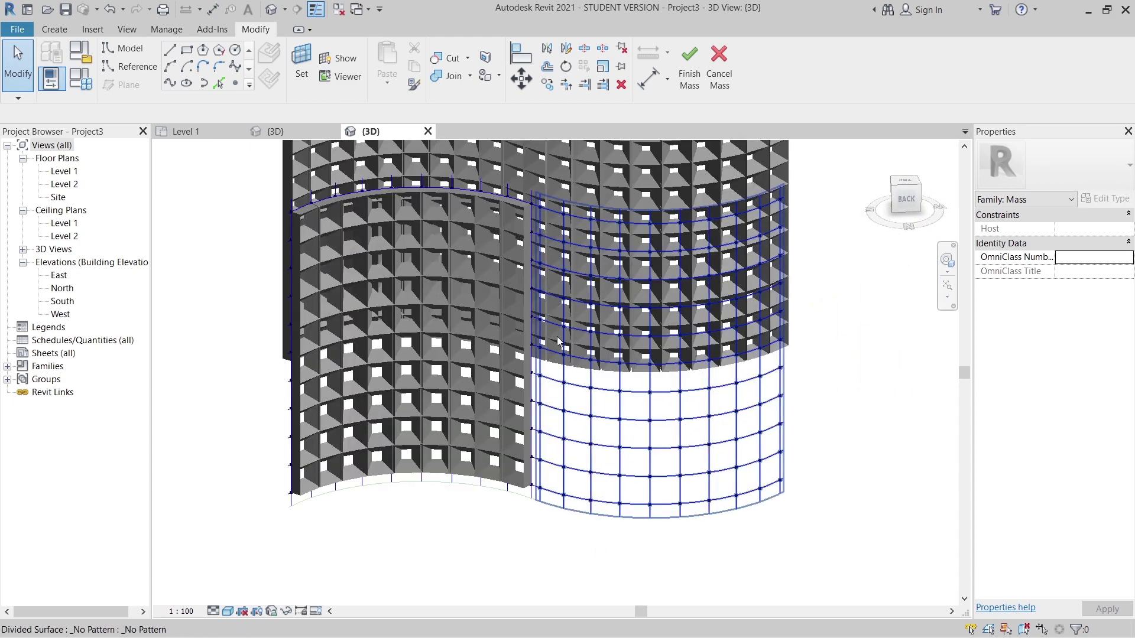
shift+middle_drag(597, 540, 587, 435)
scroll(587, 436, up, 5)
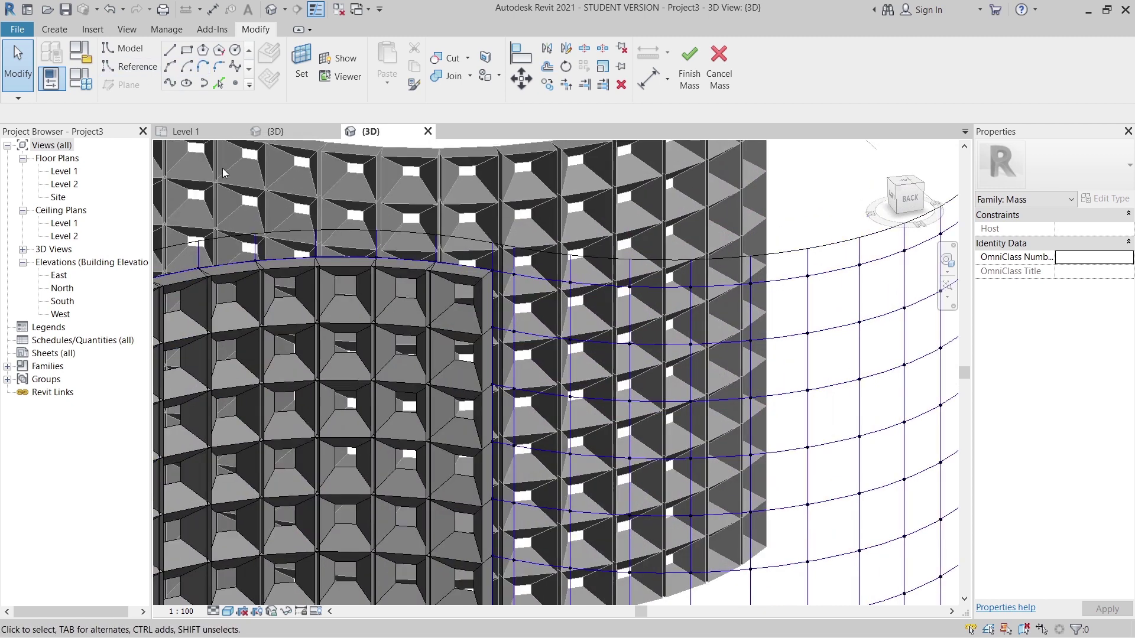
key(c)
key(m)
scroll(582, 343, up, 3)
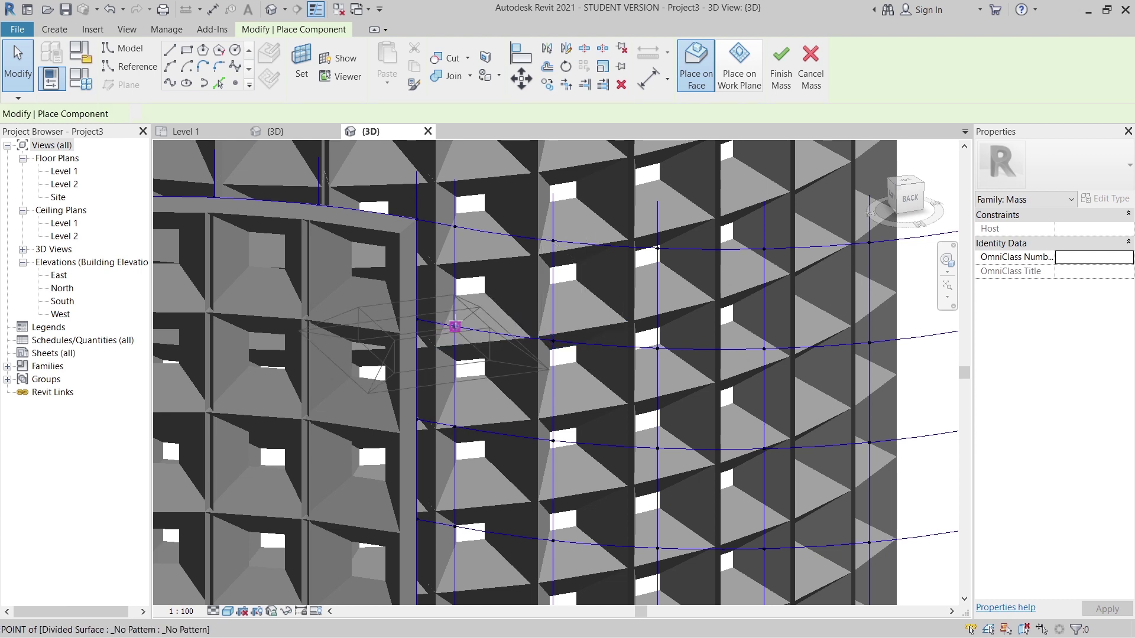
click(455, 327)
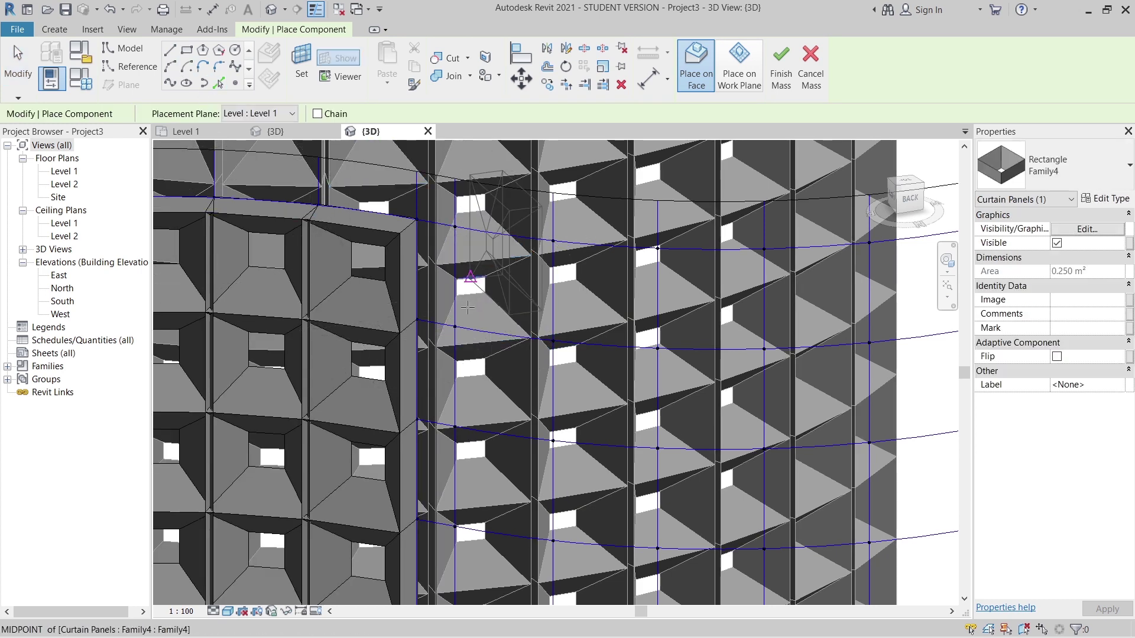
click(545, 337)
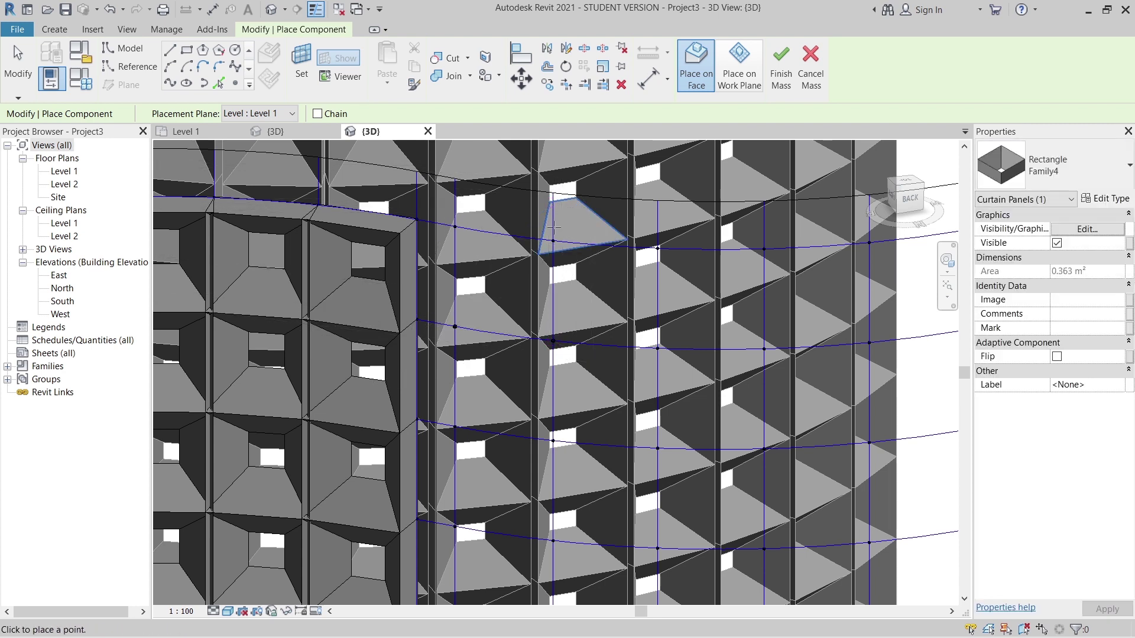
click(455, 226)
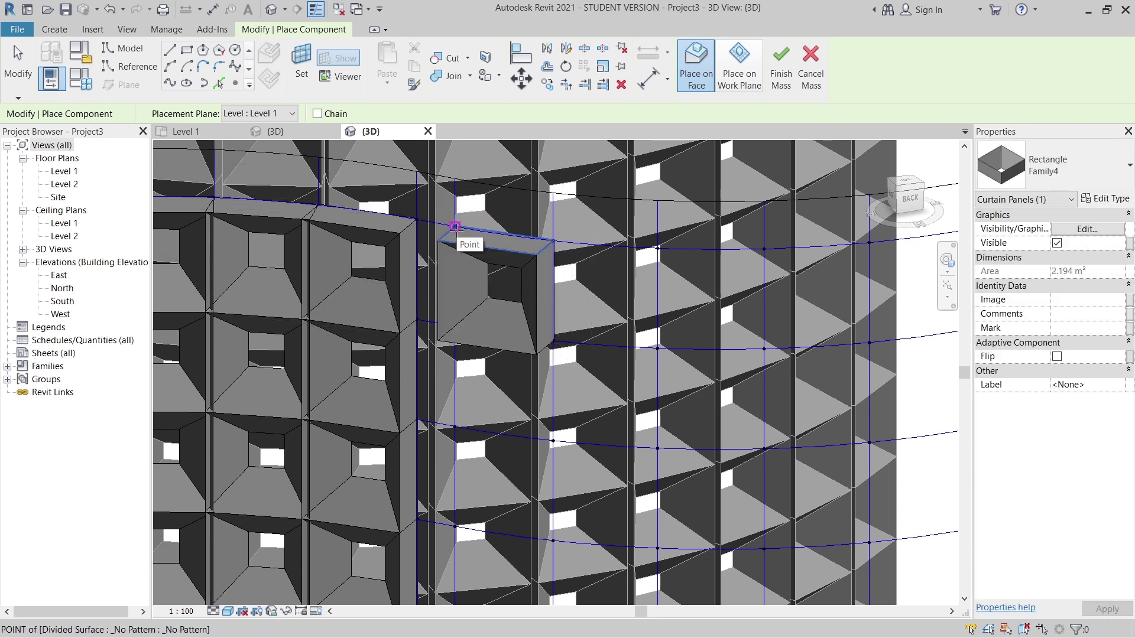
Repeat the new Family4 panel across the whole second divided surface
click(484, 242)
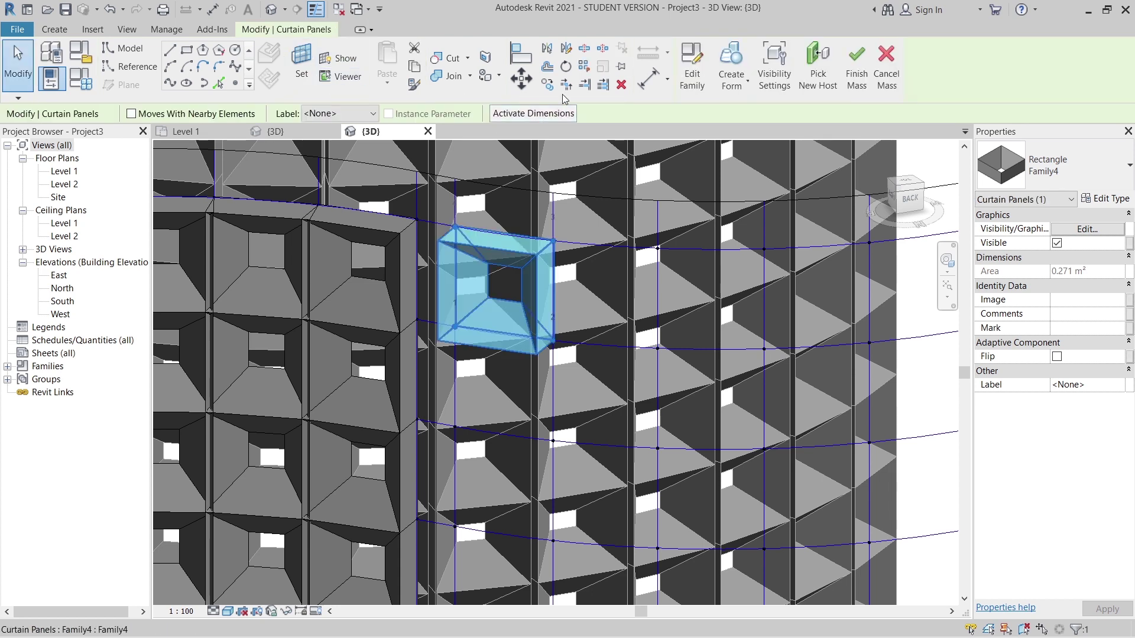
key(Escape)
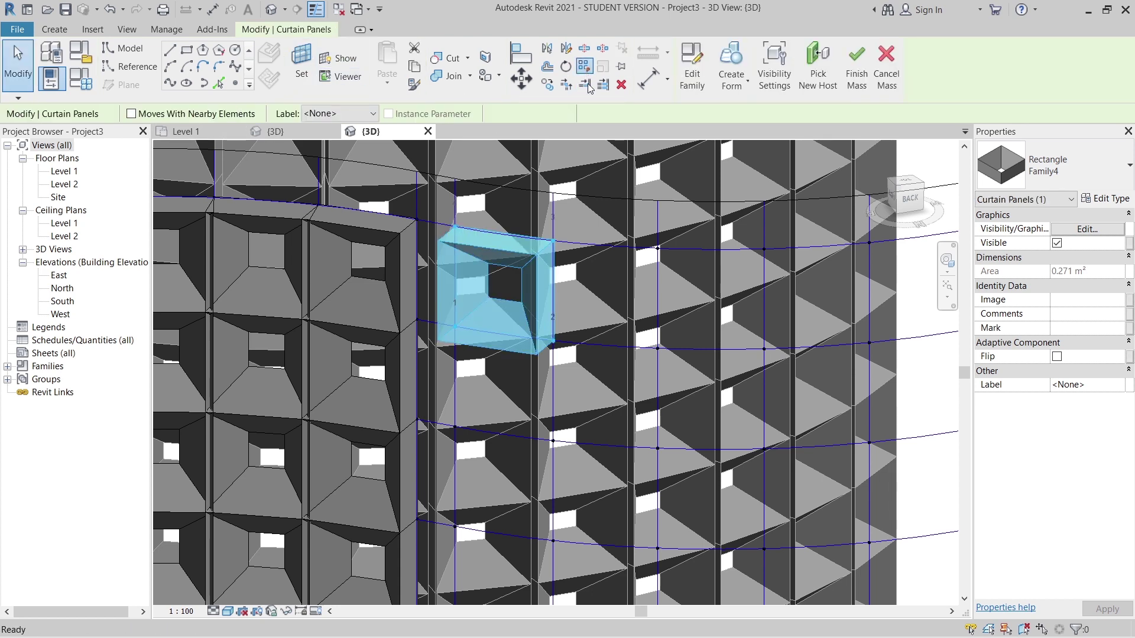
key(Escape)
scroll(567, 332, down, 8)
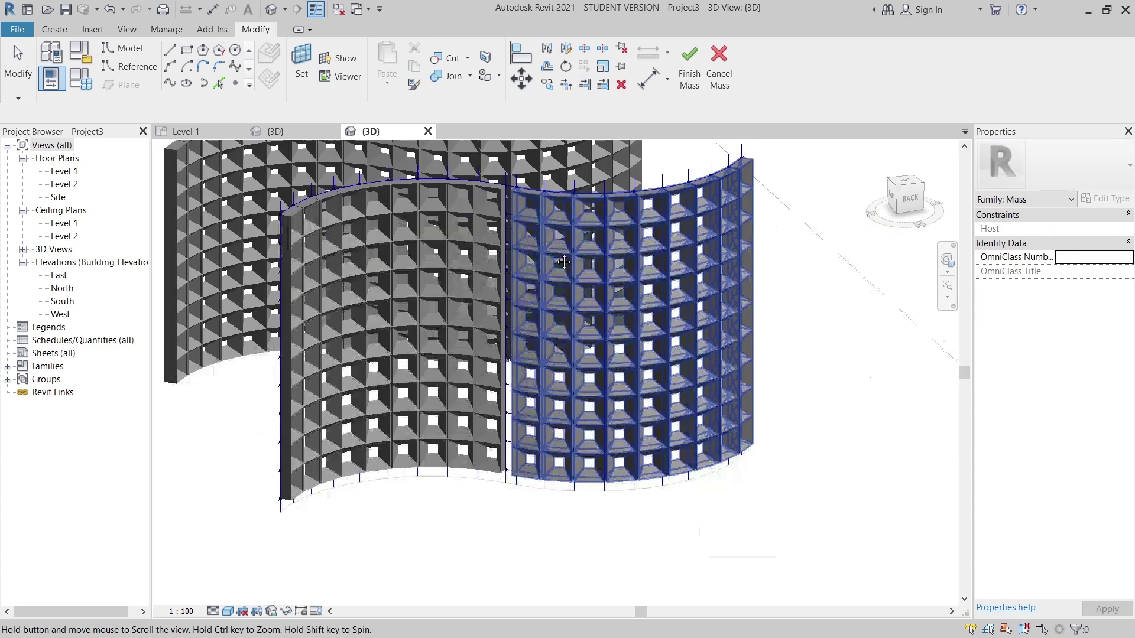
Try to place a Family4 panel in the narrow gap between the two panelled halves, at the lowest row
shift+middle_drag(540, 538, 506, 526)
scroll(506, 527, up, 10)
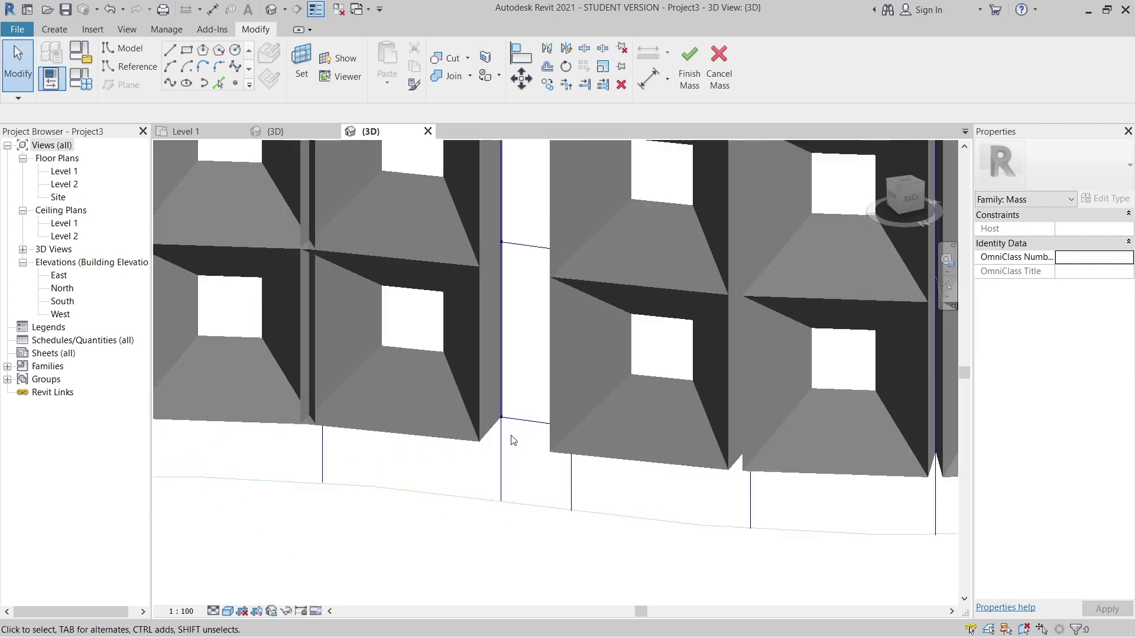
shift+middle_drag(507, 436, 539, 476)
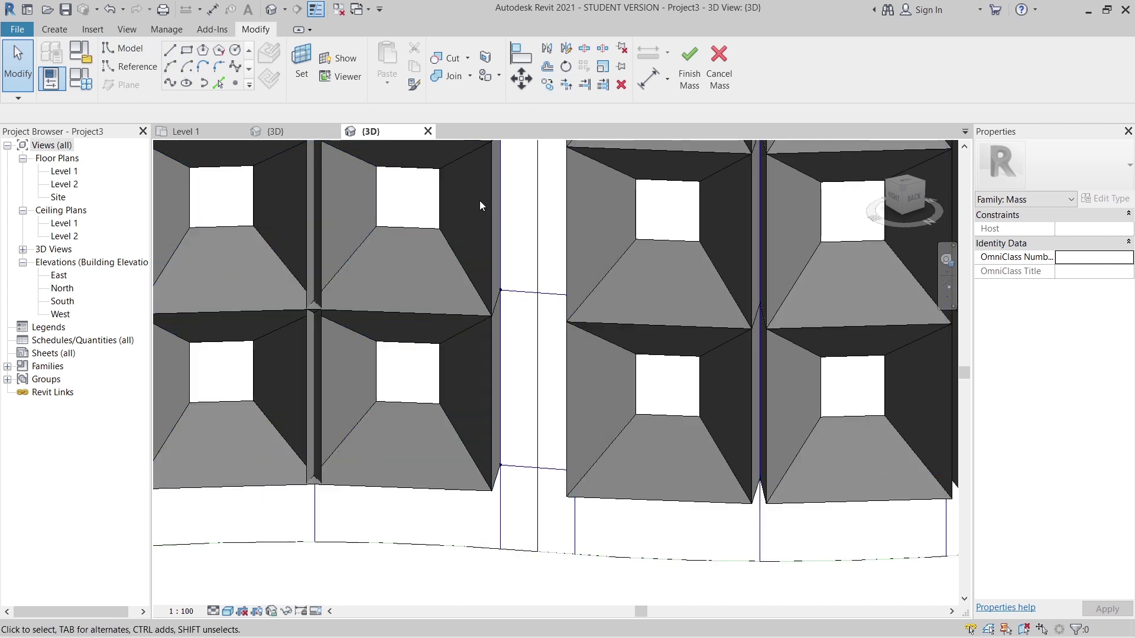
key(c)
key(m)
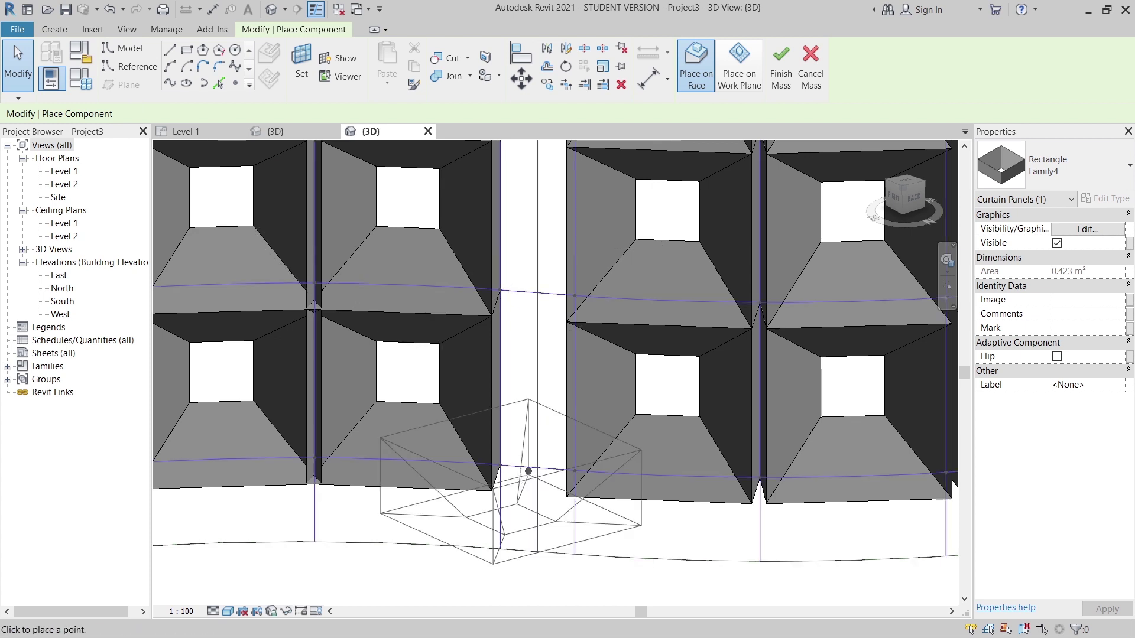
click(507, 468)
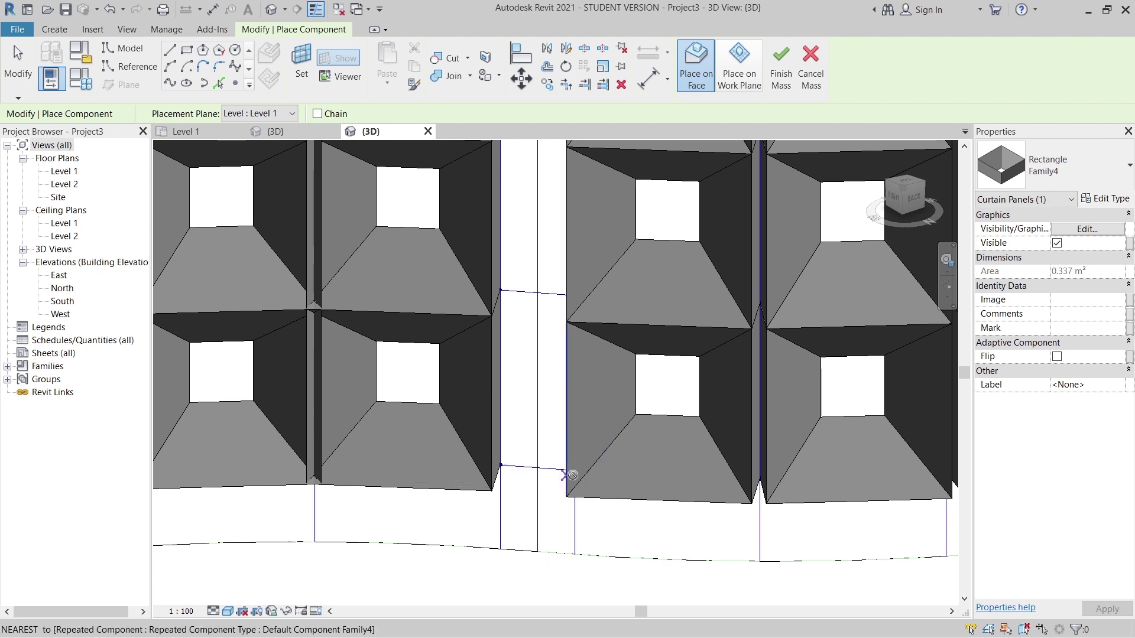
mouse_move(583, 483)
shift+middle_down()
mouse_move(611, 492)
mouse_move(601, 470)
shift+middle_up()
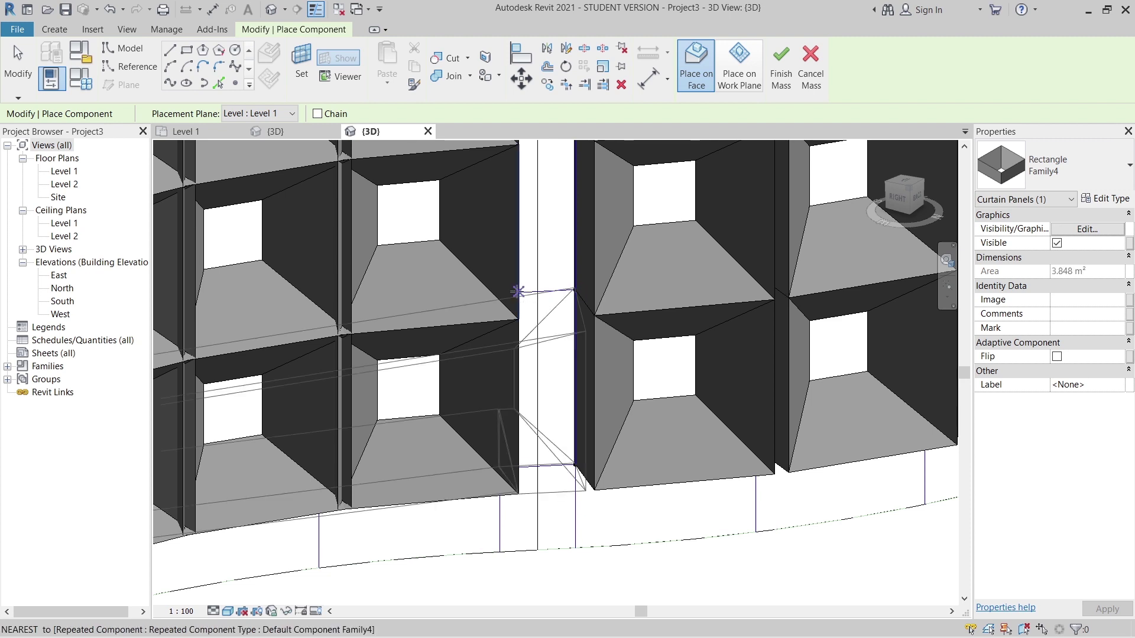
click(517, 291)
scroll(544, 399, down, 3)
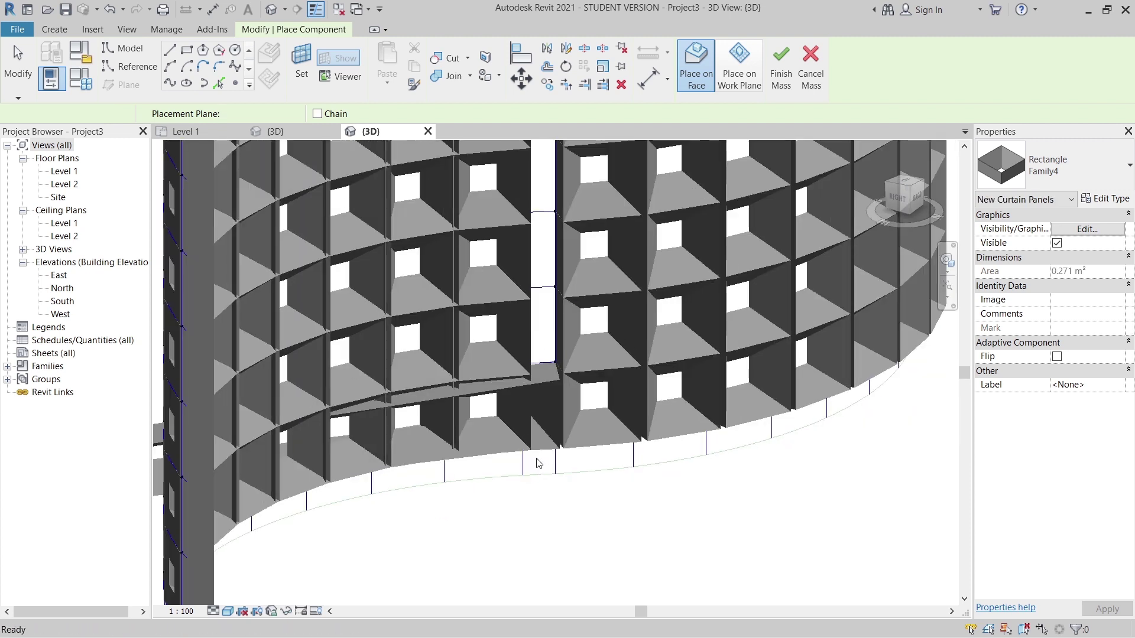
Remove the distorted filler panel from the gap between the two panelled halves
key(Escape)
click(549, 422)
shift+middle_drag(549, 421, 659, 532)
scroll(413, 526, down, 5)
key(Escape)
scroll(715, 472, up, 4)
scroll(665, 514, down, 3)
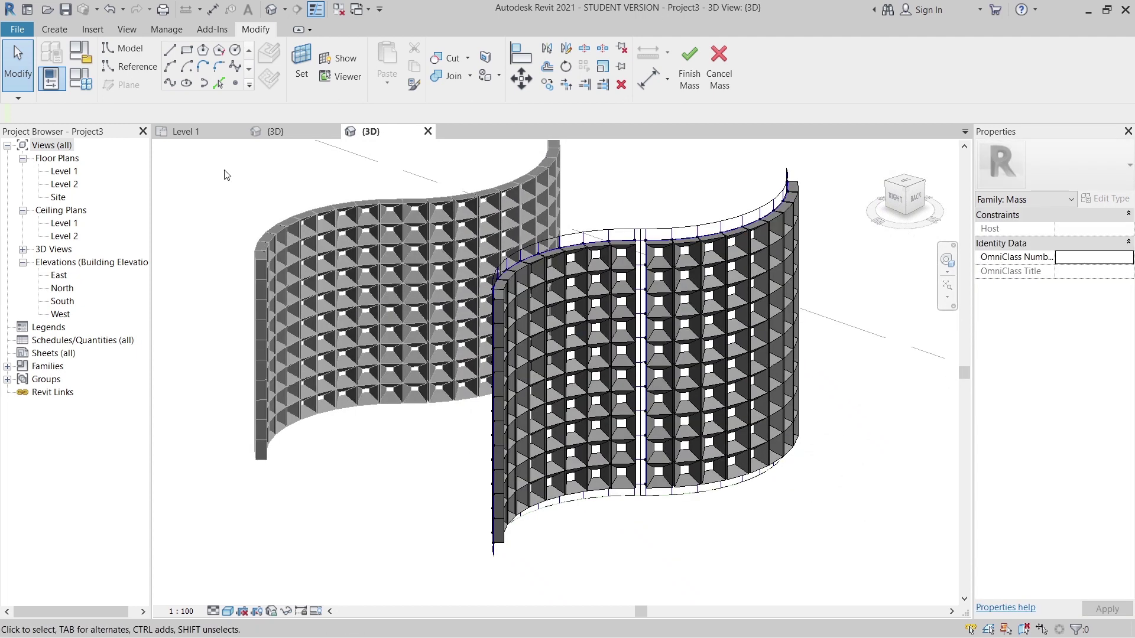
Check the horizontal and vertical spacing of the tile pattern grid in the Family4 panel family, and return to the Project3 mass
click(276, 131)
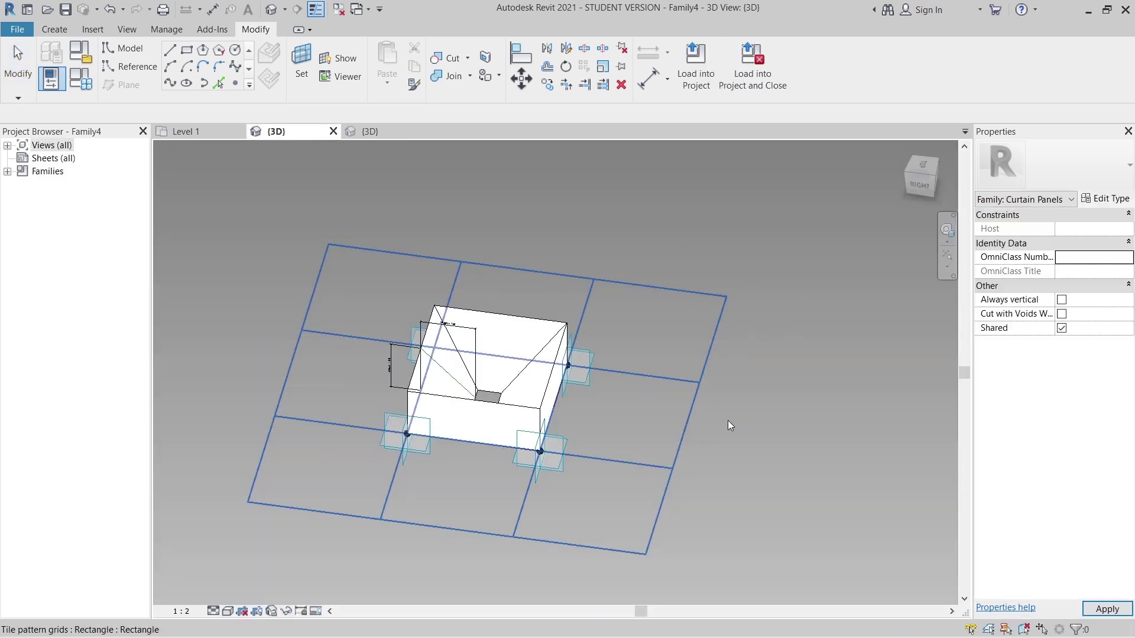
click(689, 417)
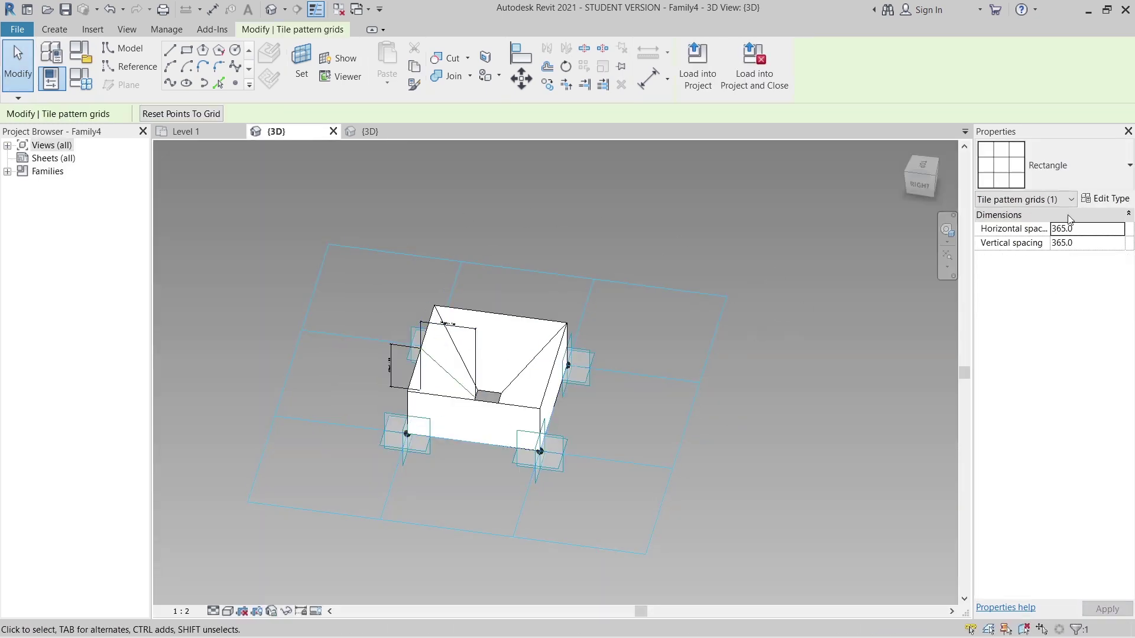
click(368, 134)
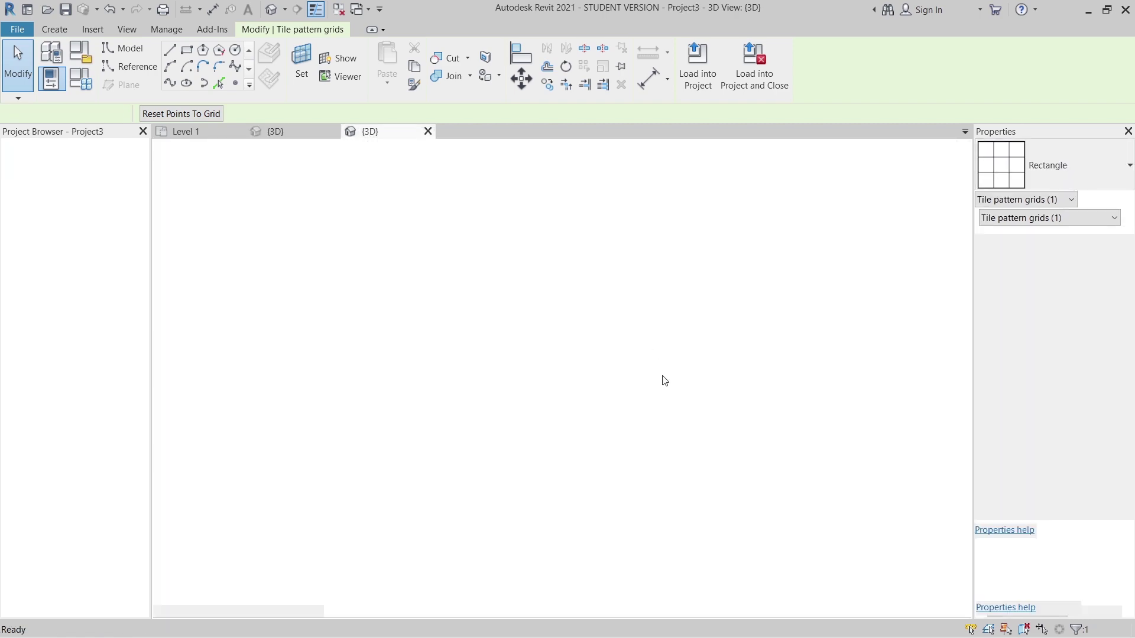
Examine both panelled S-curved walls from several sides and try another visual style for the 3D view
shift+middle_drag(578, 506, 456, 457)
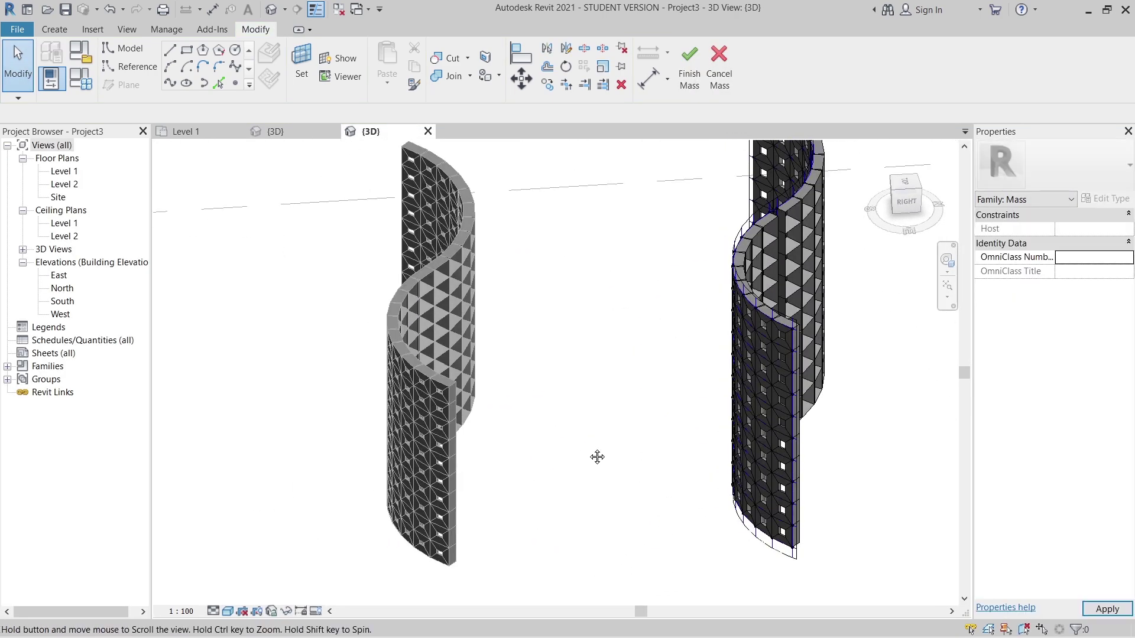
mouse_move(598, 455)
shift+middle_down()
mouse_move(768, 481)
mouse_move(777, 545)
mouse_move(760, 592)
mouse_move(689, 567)
mouse_move(694, 536)
shift+middle_up()
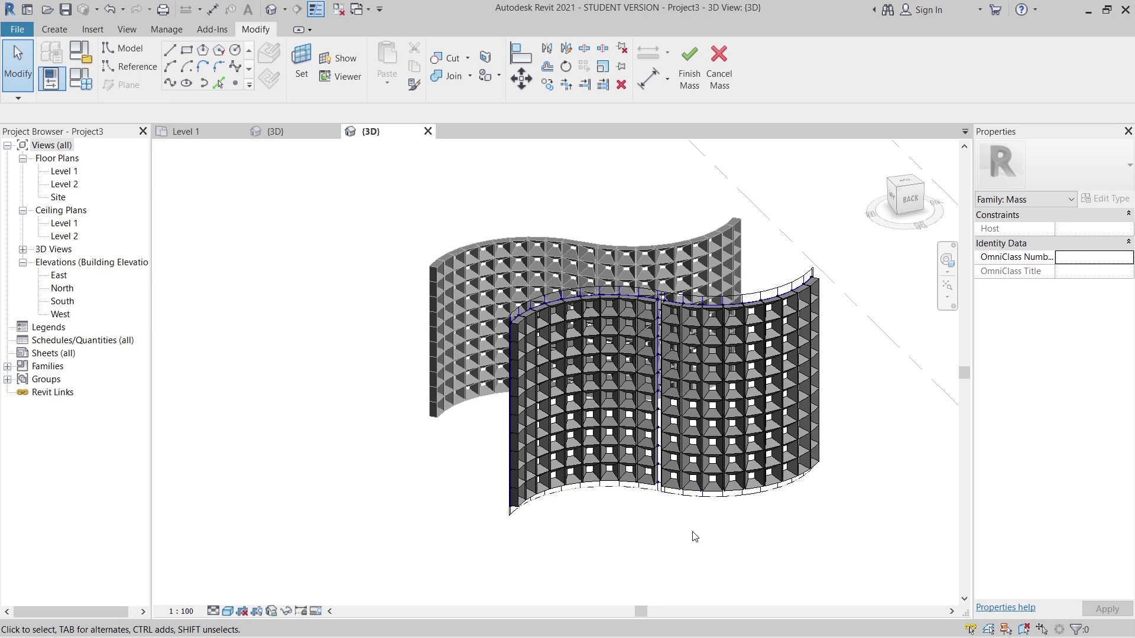
shift+middle_drag(808, 516, 549, 554)
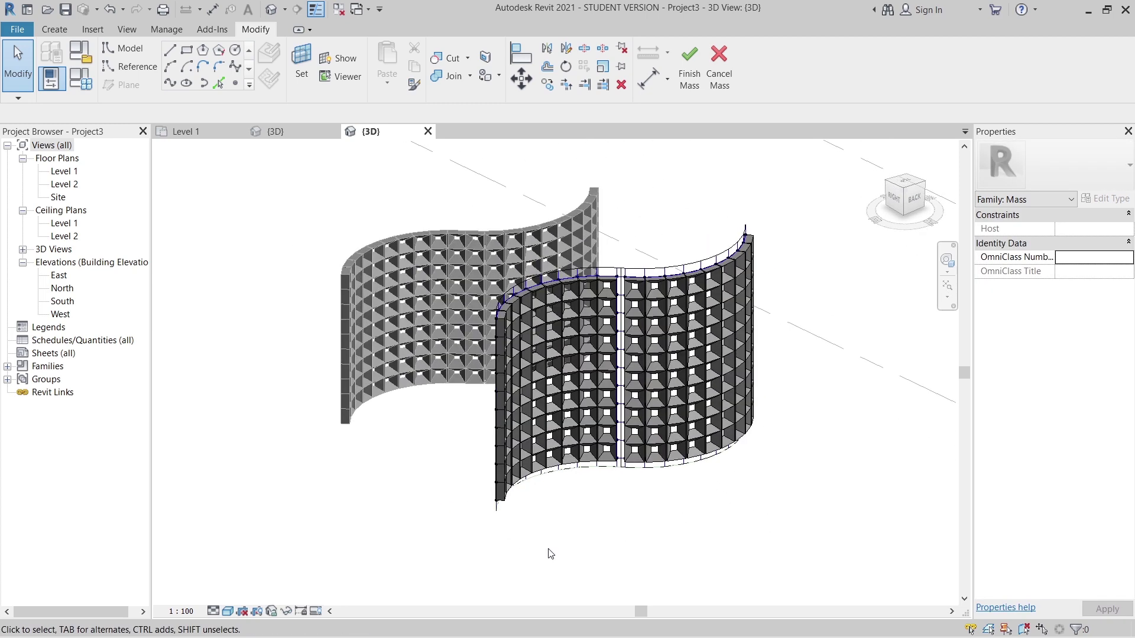
click(227, 611)
click(245, 596)
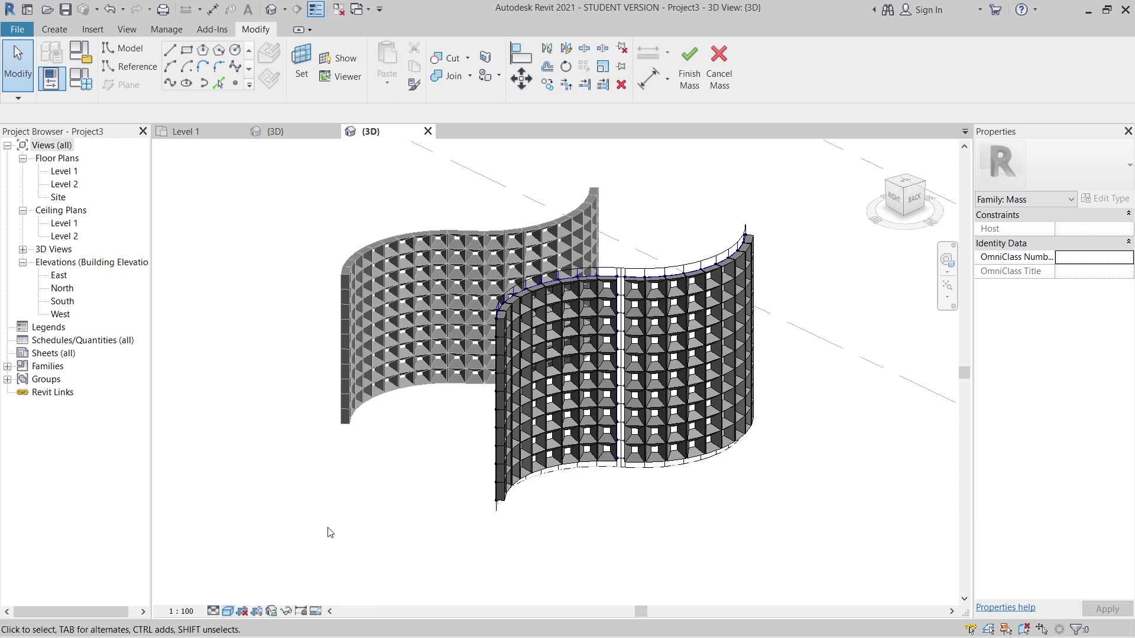